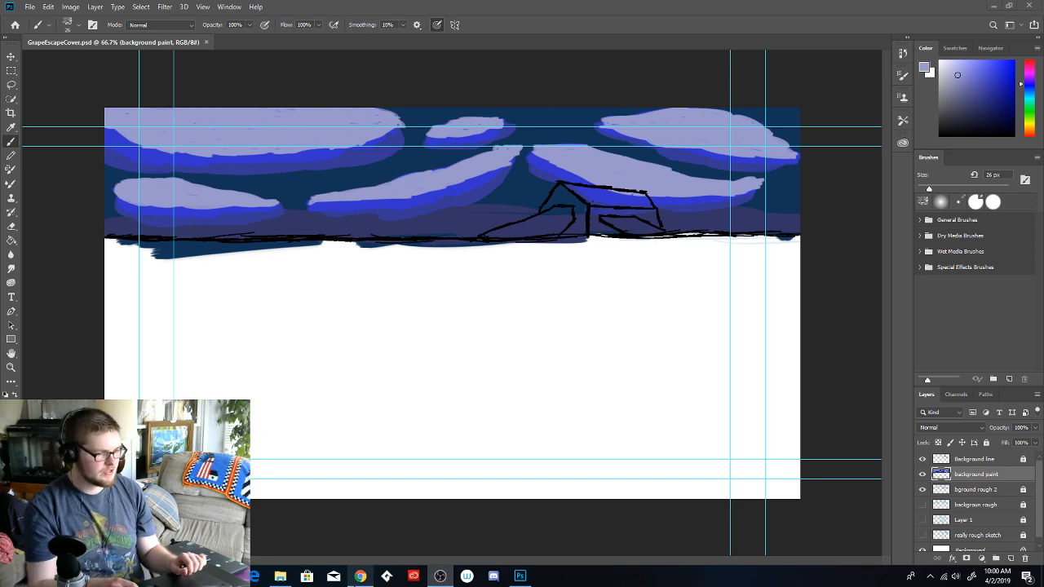
Switch to a new Chrome window and search Google for "the great escape"
right_click(360, 576)
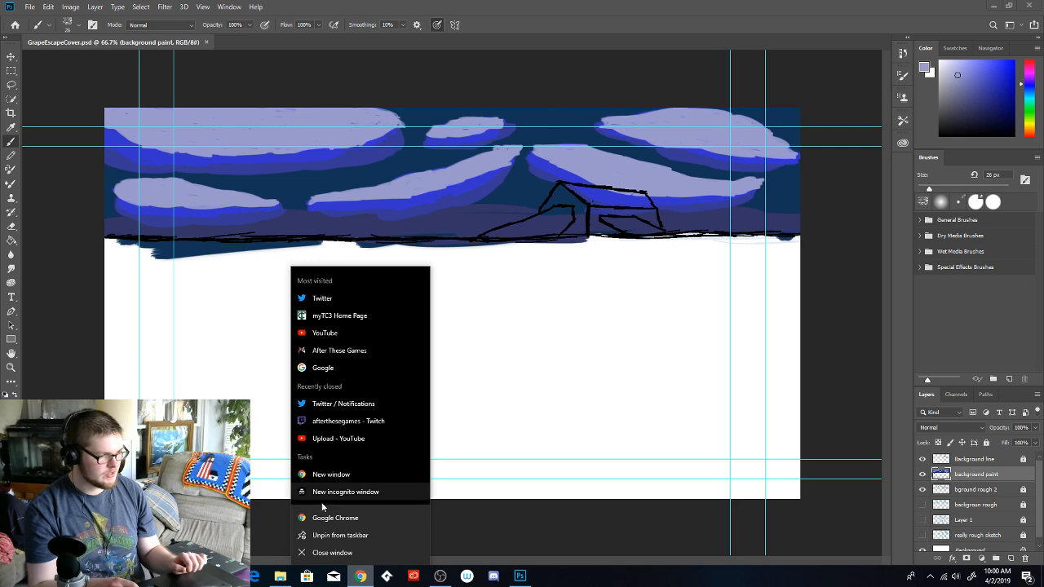
left_click(338, 476)
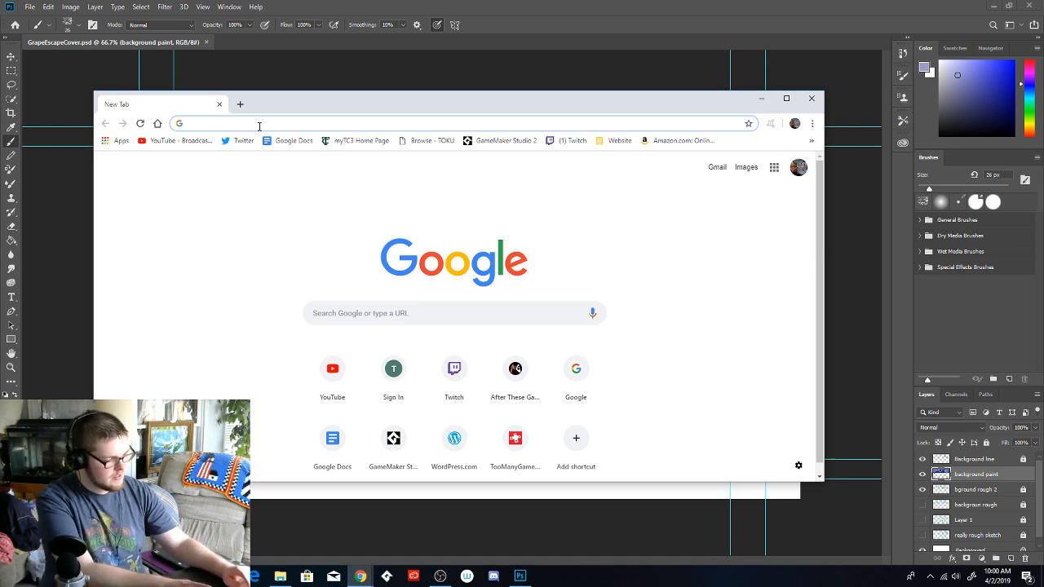
type("a grea")
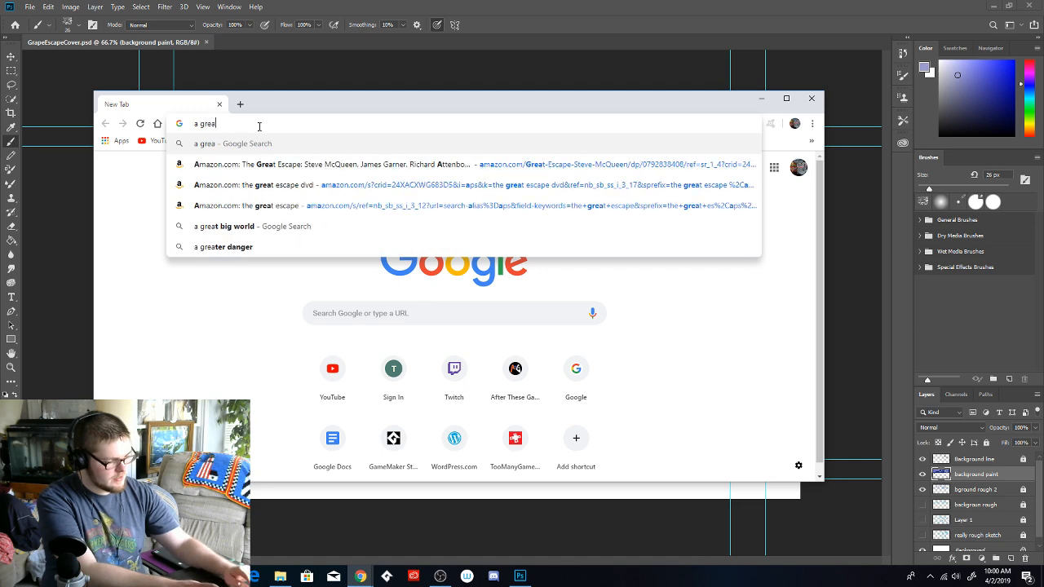
key("BackSpace")
key("BackSpace")
key("BackSpace")
key("BackSpace")
key("BackSpace")
key("Escape")
type("the ")
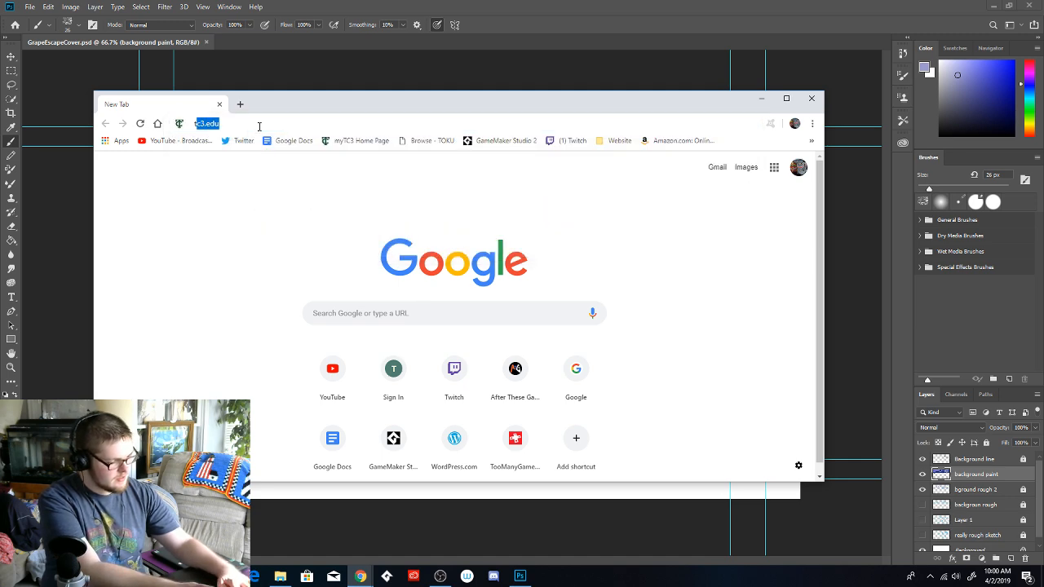
type("great e")
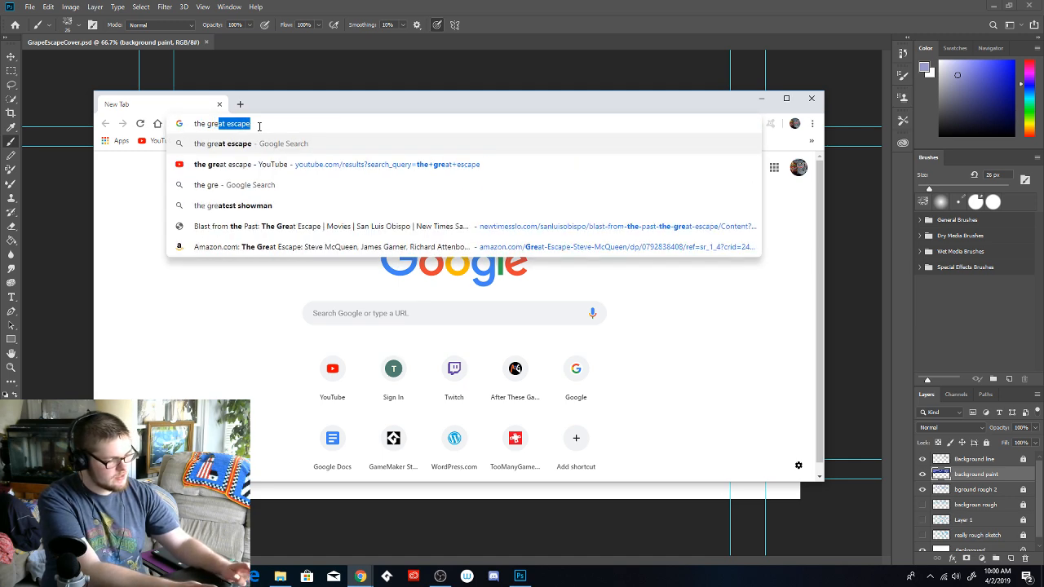
type("scape")
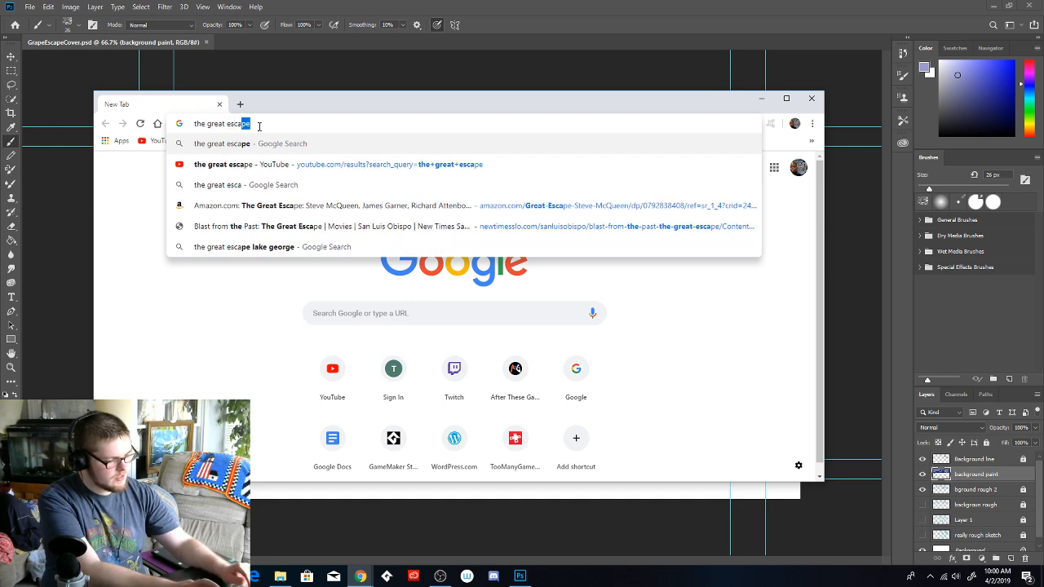
left_click(272, 148)
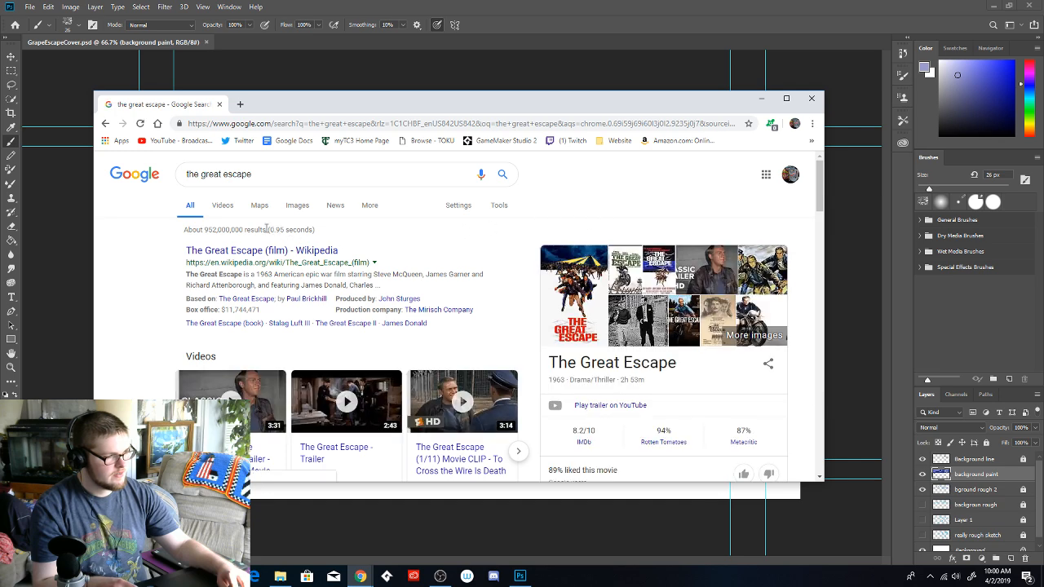
Examine the Great Escape film poster and soundtrack cover images as references beside the painting, and close the browser window
left_click(558, 309)
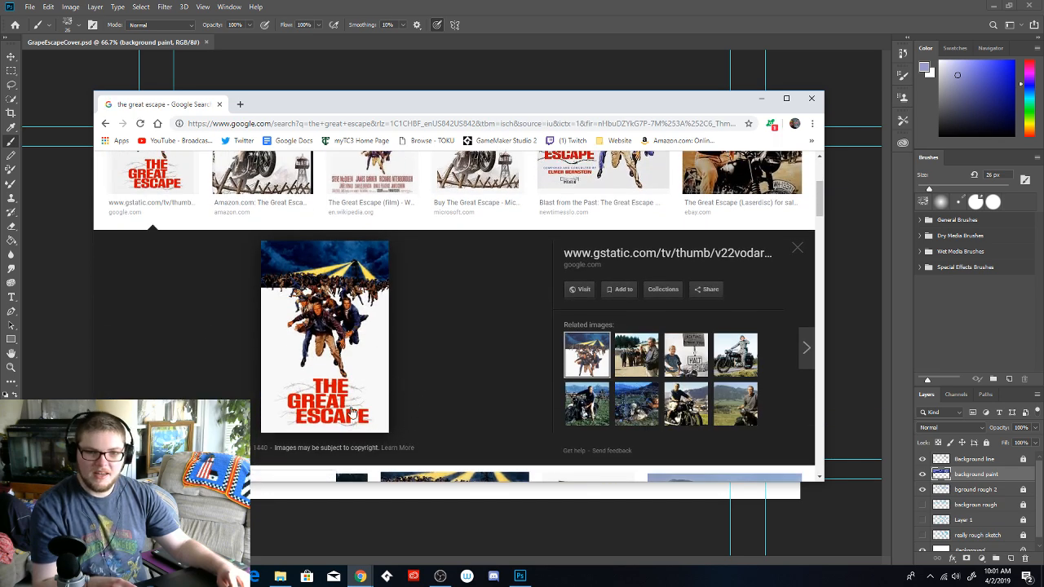
scroll(559, 253, "up", 2)
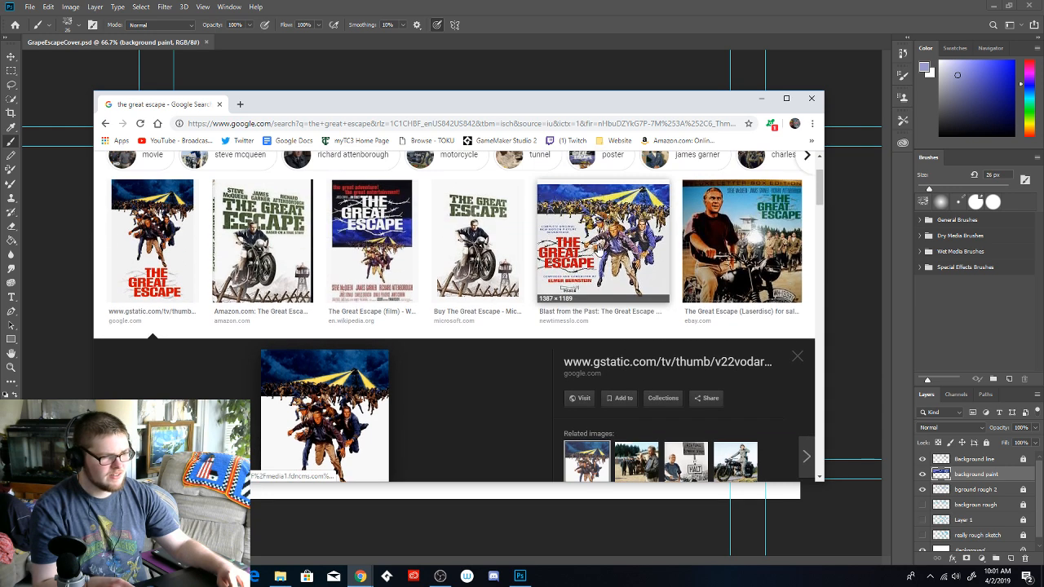
left_click(604, 221)
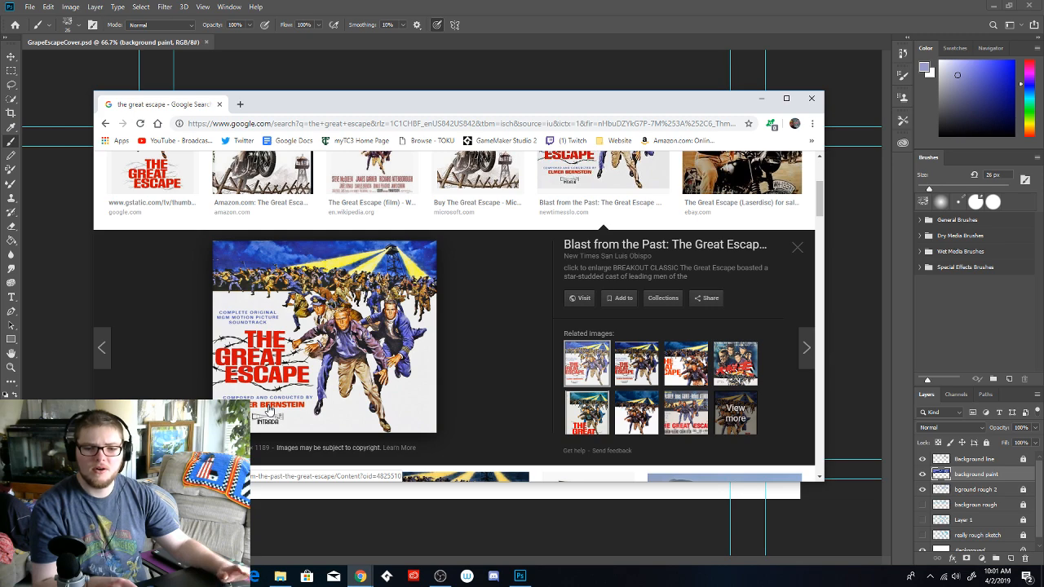
left_click_drag(594, 103, 899, 155)
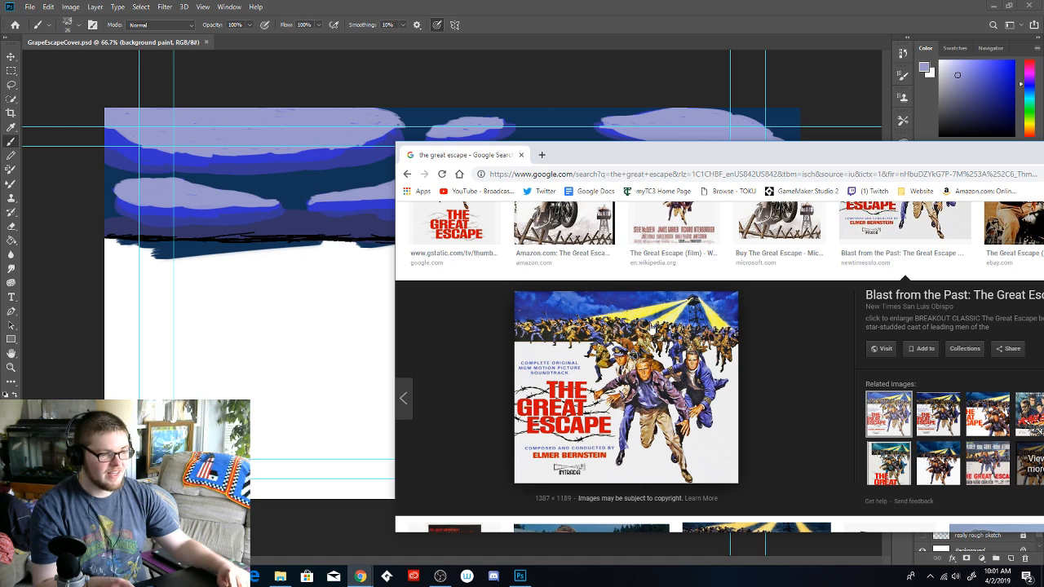
left_click_drag(1005, 160, 757, 158)
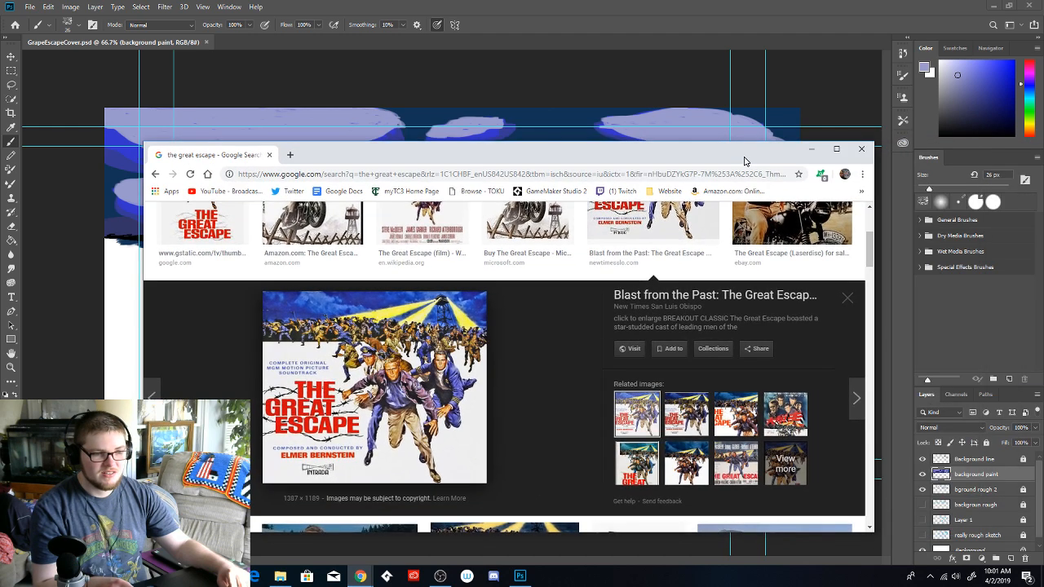
left_click(868, 152)
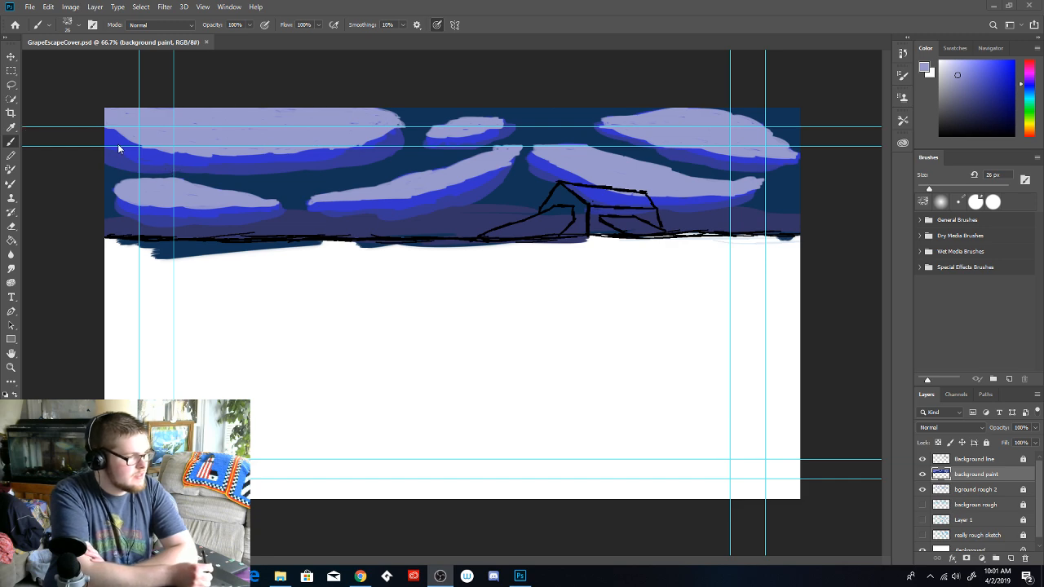
left_click(10, 59)
left_click(11, 57)
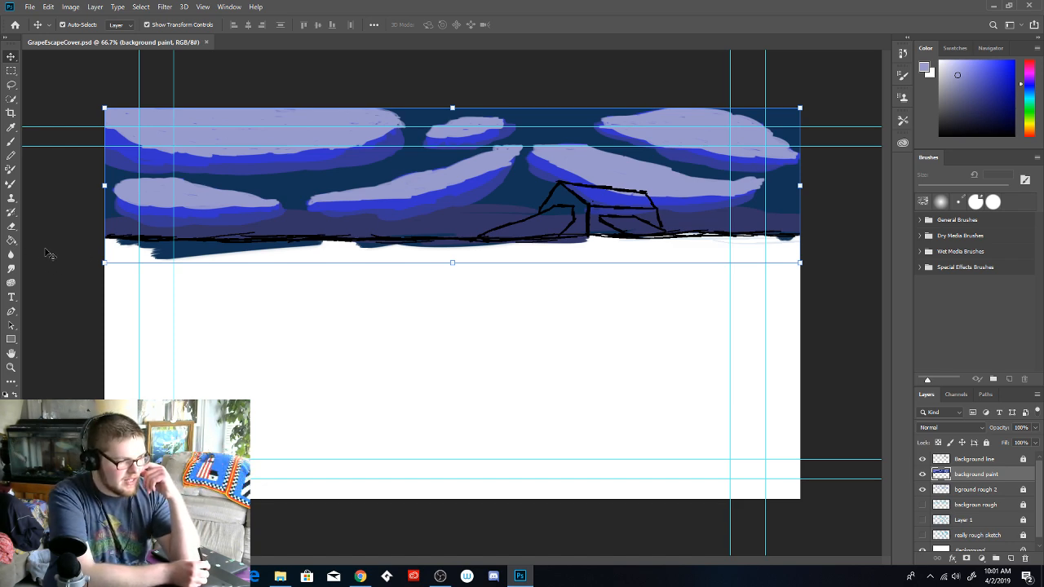
left_click(9, 186)
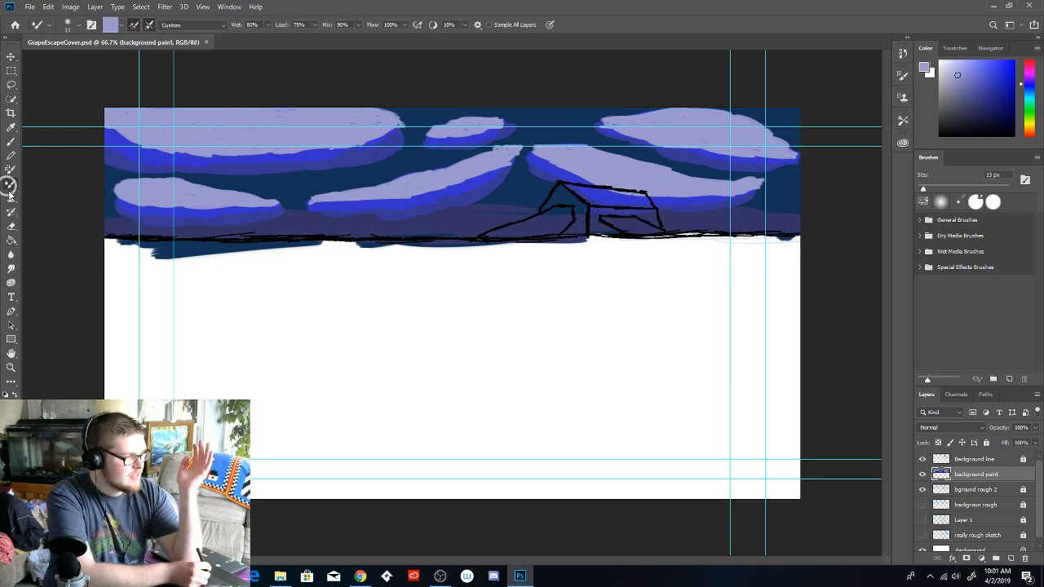
Brush the large upper-left cloud's pale top further right up to the canvas edge, and extend its bright blue band below using the sampled cloud blue
left_click(10, 143)
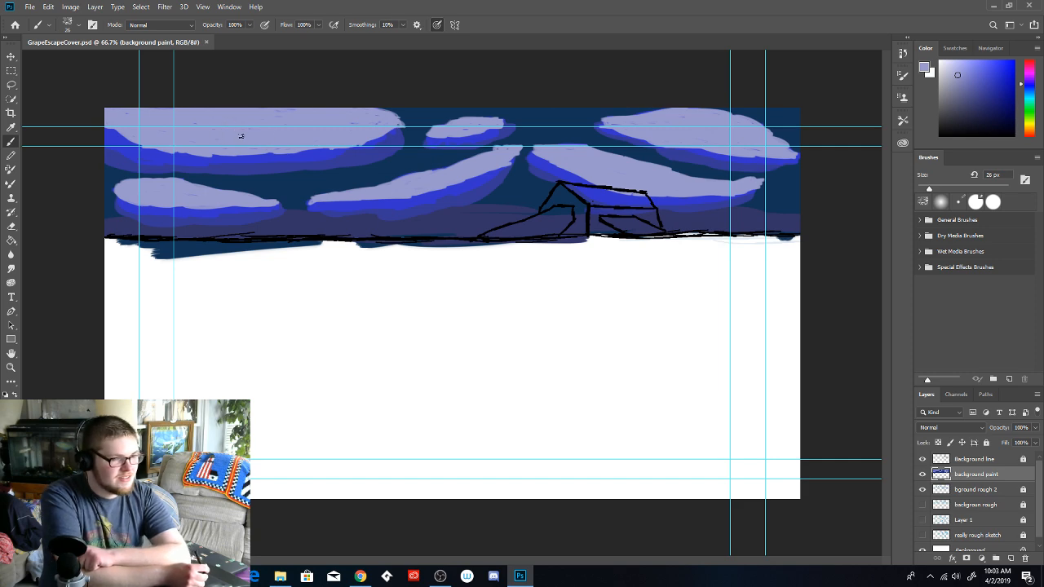
mouse_move(295, 131)
left_mouse_down()
mouse_move(342, 122)
mouse_move(315, 112)
mouse_move(410, 112)
mouse_move(395, 111)
left_mouse_up()
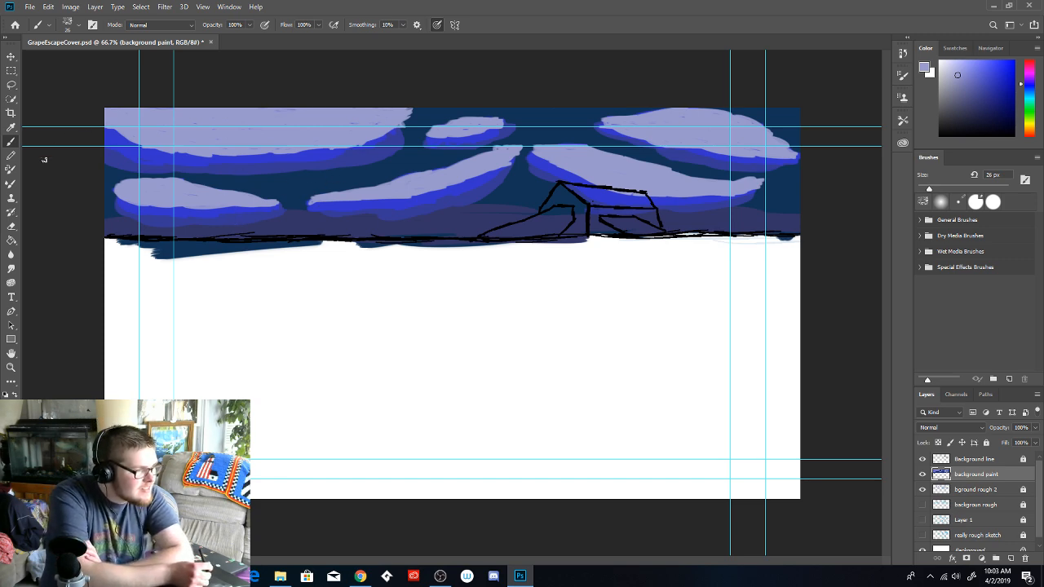
left_click(10, 128)
left_click(315, 153)
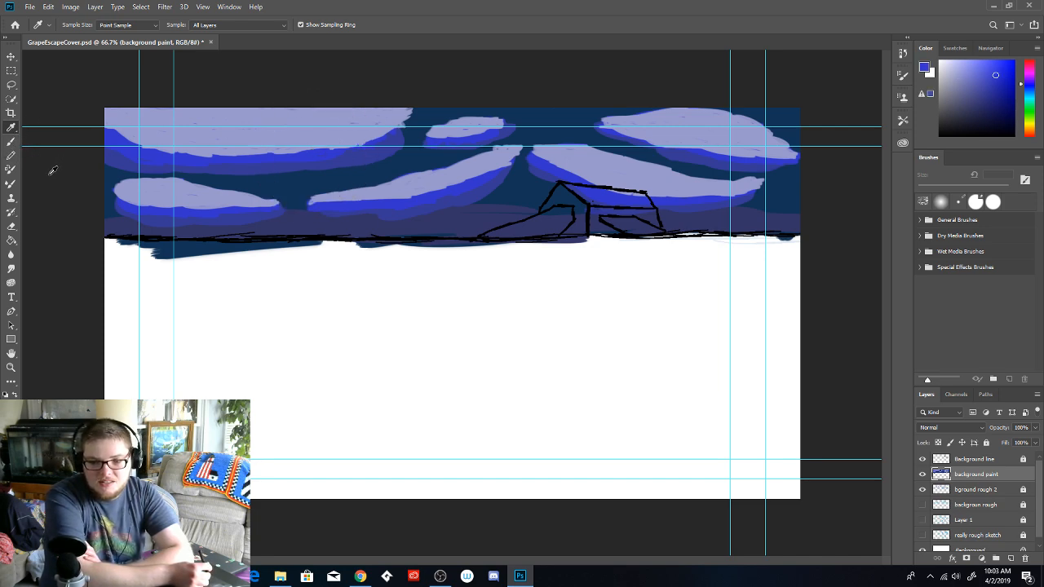
left_click(11, 141)
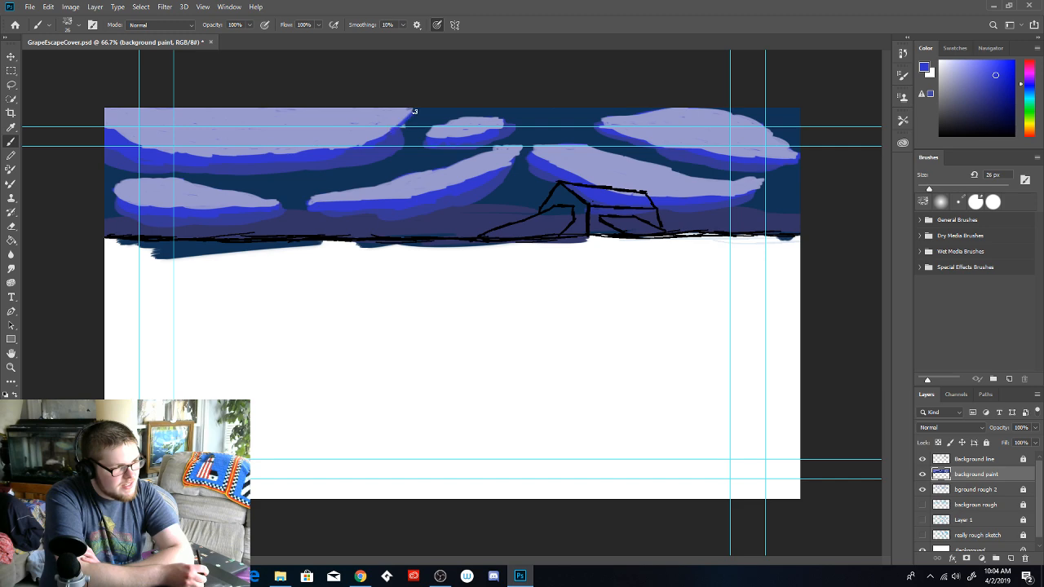
mouse_move(404, 123)
left_mouse_down()
mouse_move(376, 136)
mouse_move(410, 120)
mouse_move(347, 152)
left_mouse_up()
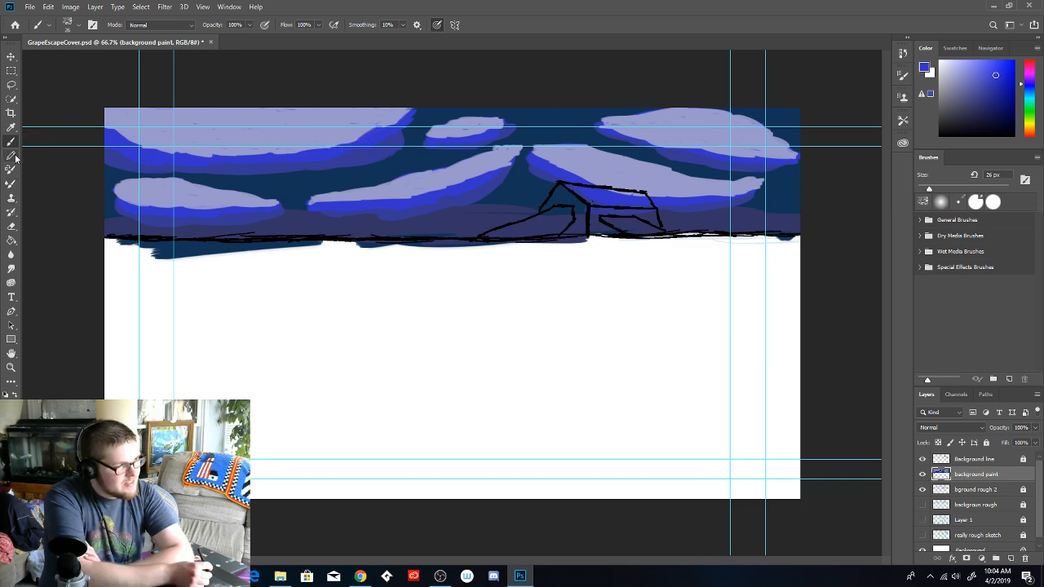
Sample the darker blue beneath the large upper-left cloud and brush that outer shadow band up around the cloud's extended right end
left_click(11, 127)
left_click(353, 155)
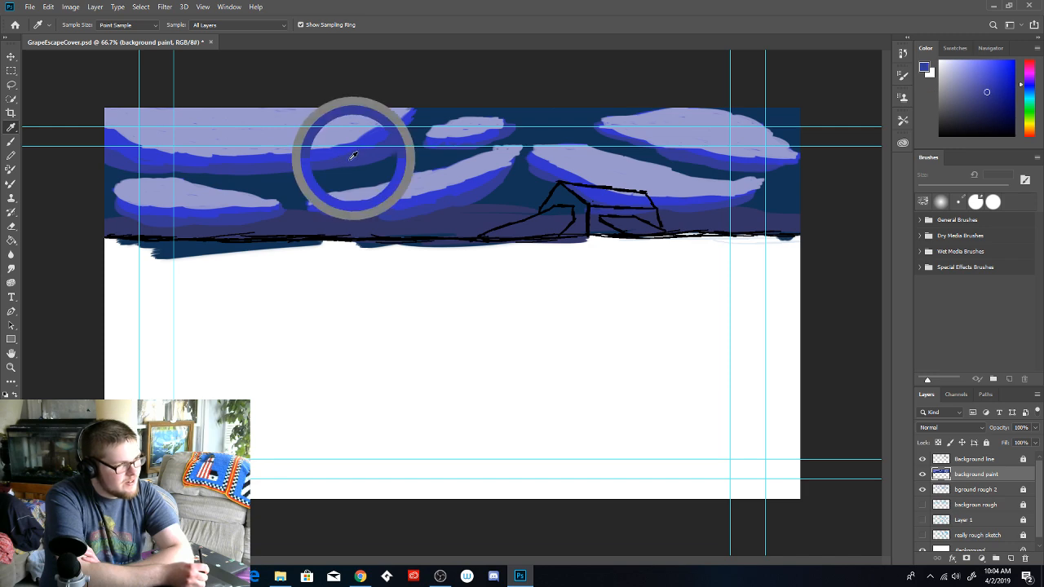
left_click(10, 141)
mouse_move(396, 145)
left_mouse_down()
mouse_move(426, 106)
mouse_move(403, 126)
left_mouse_up()
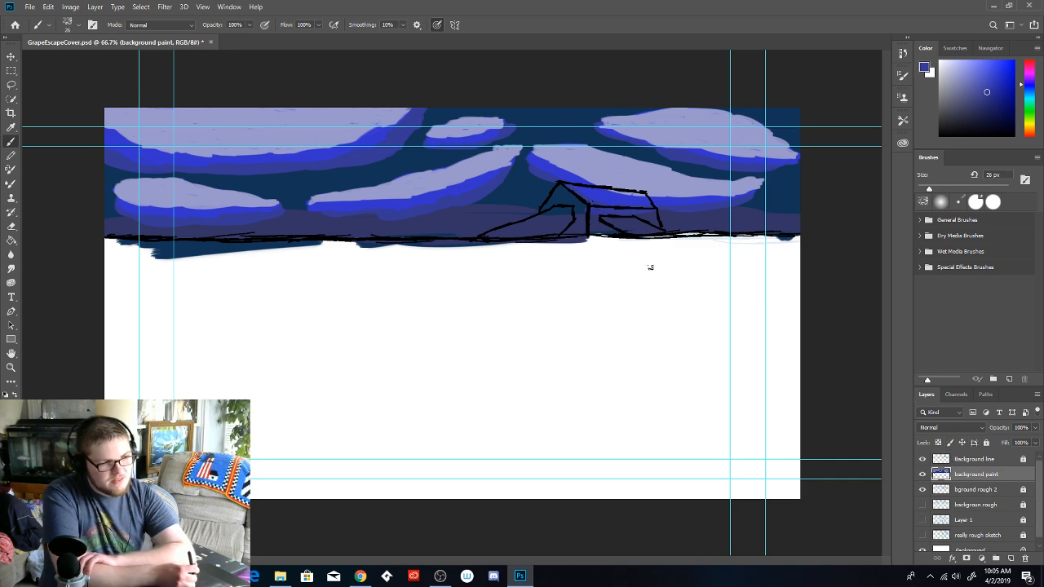
Unlock the Background line layer, make it active, and set the brush's foreground colour to bright yellow #ffff33
left_click(1003, 462)
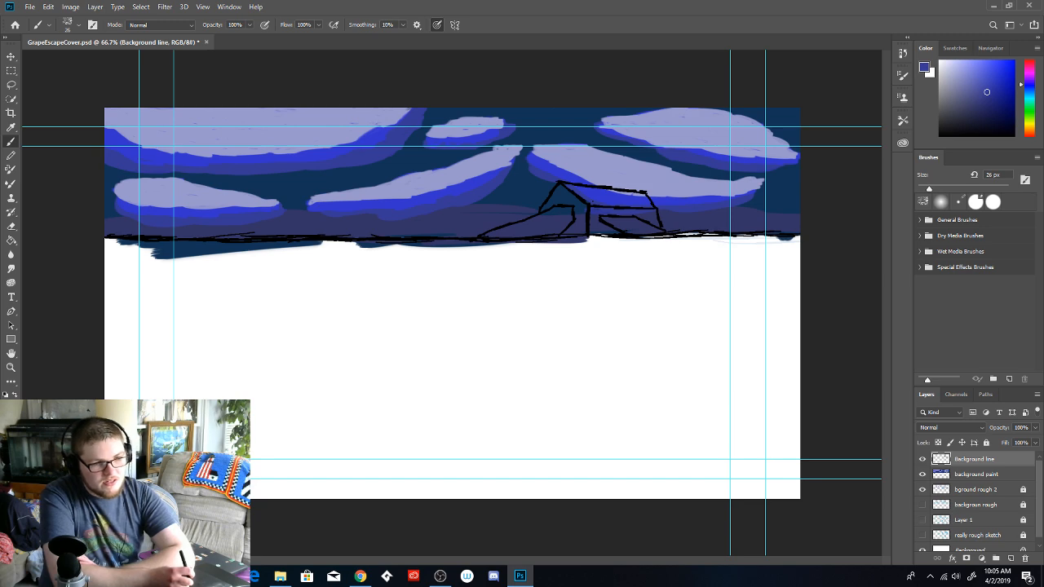
left_click(1030, 127)
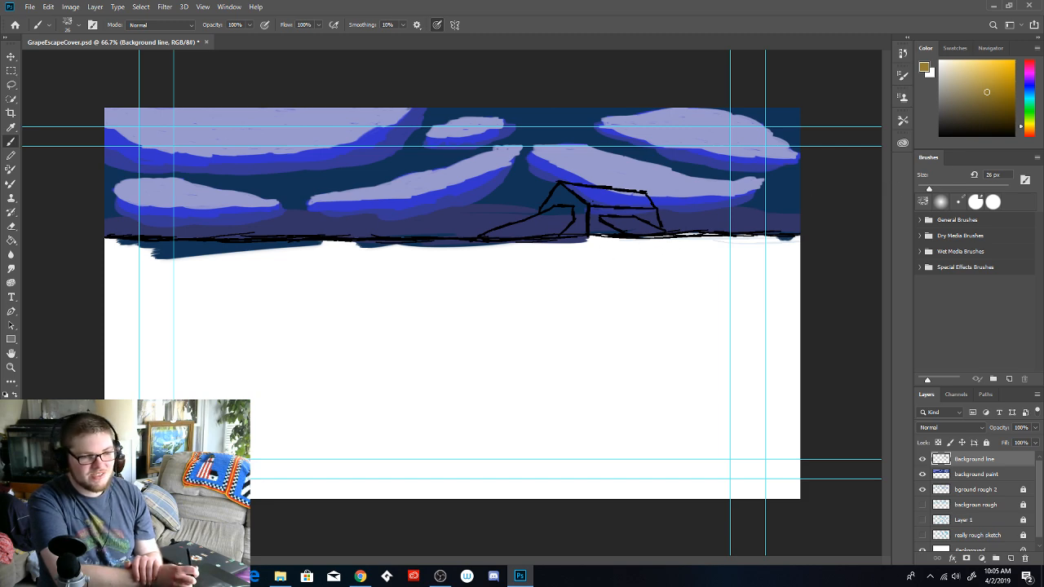
left_click(1029, 125)
left_click(1007, 75)
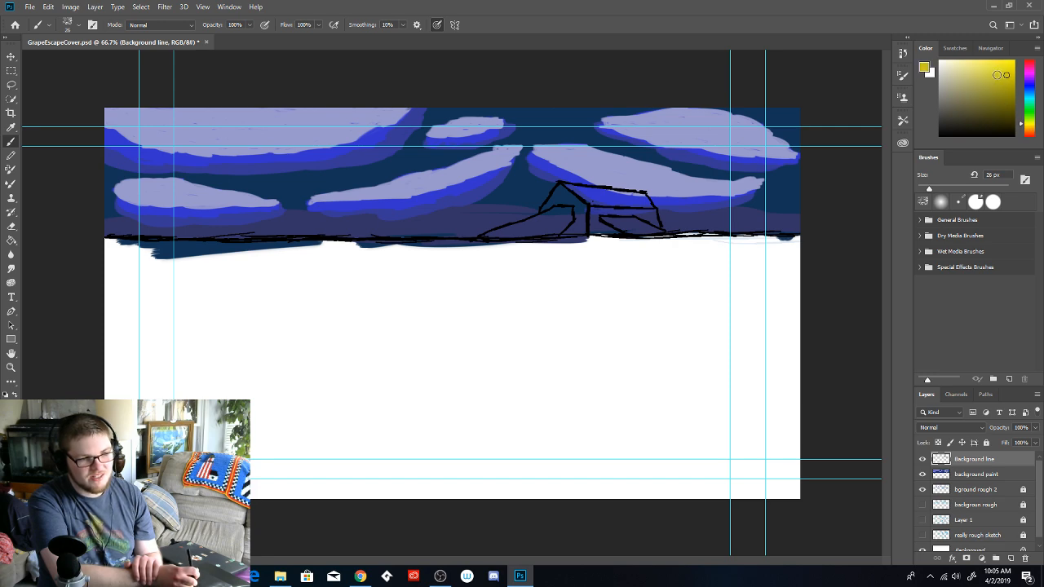
left_click(925, 69)
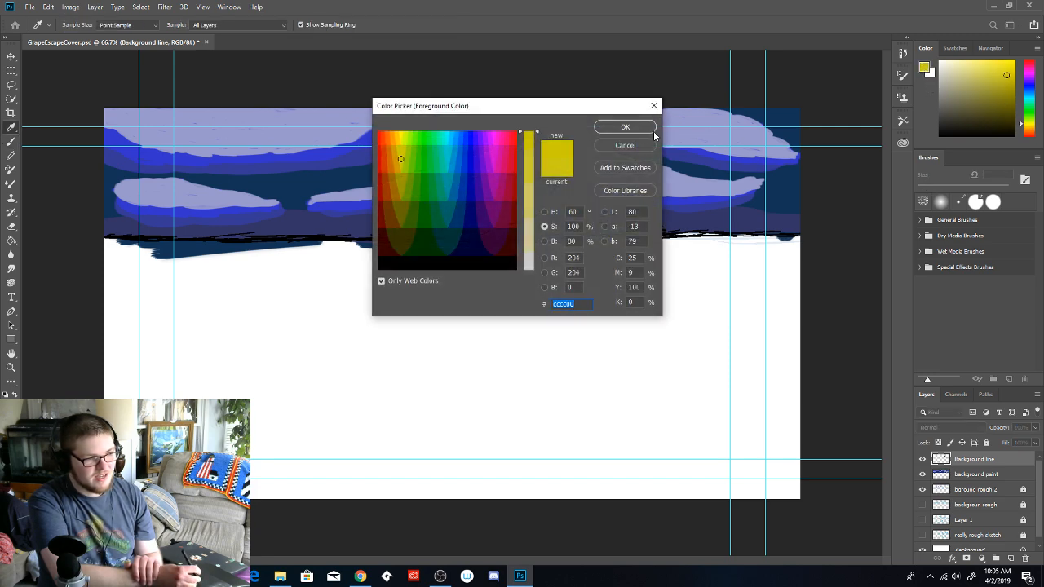
left_click(547, 212)
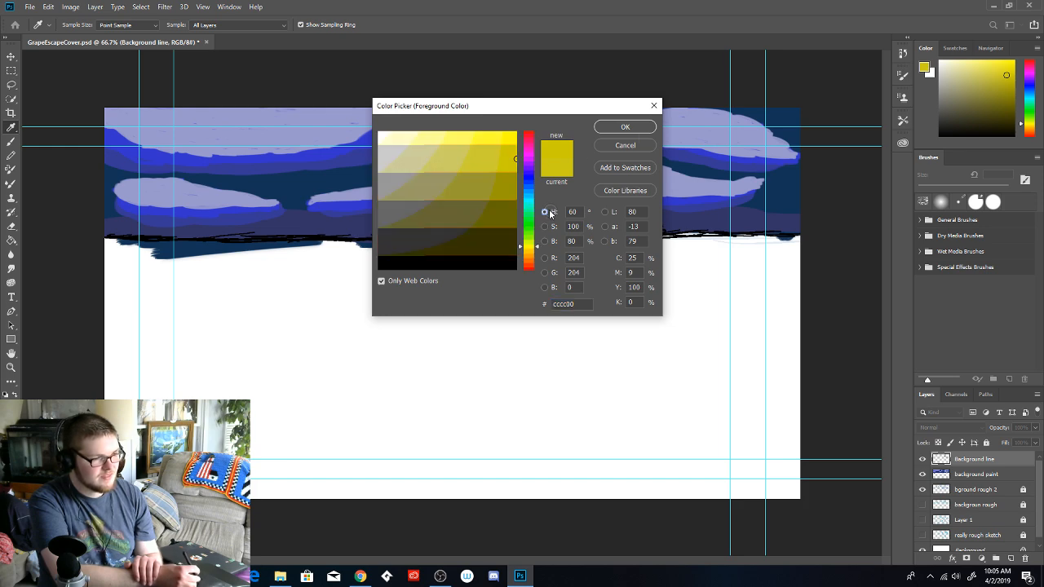
left_click(500, 143)
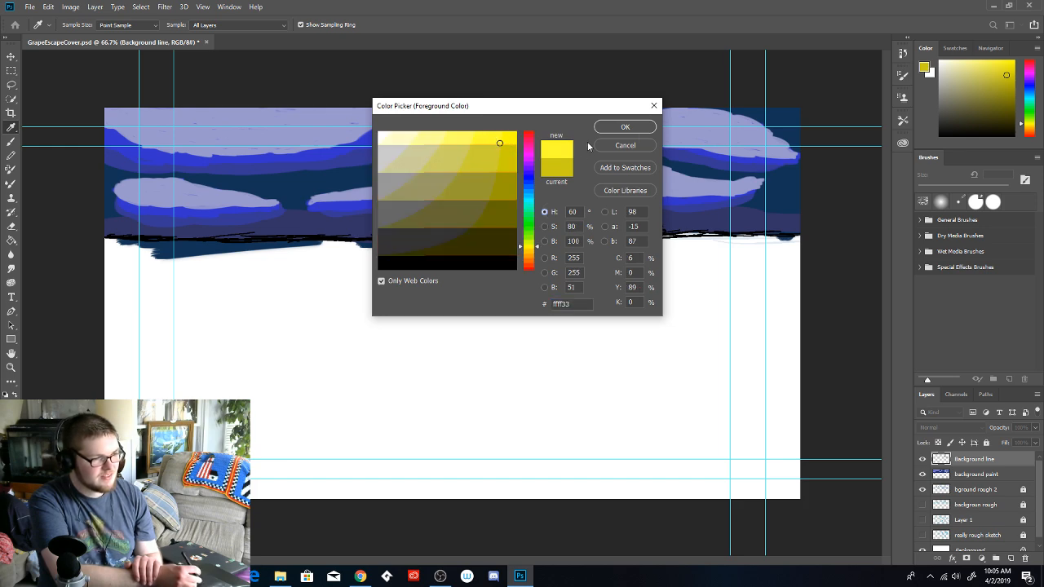
left_click(643, 132)
key("b")
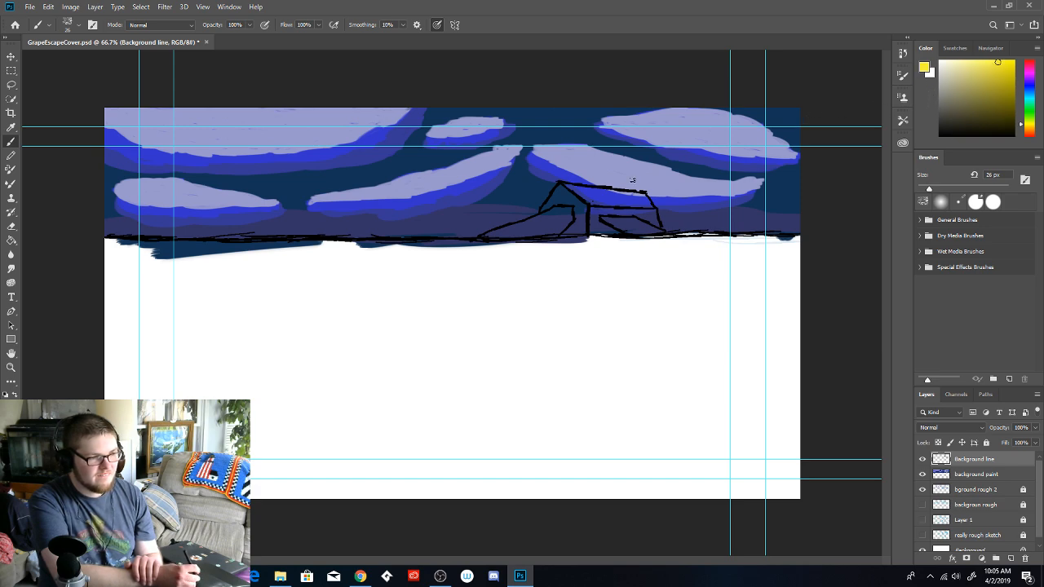
Fill the slanted shape at the sketched building's left end and the smaller one on its right side with solid yellow brush strokes
left_click_drag(558, 213, 528, 227)
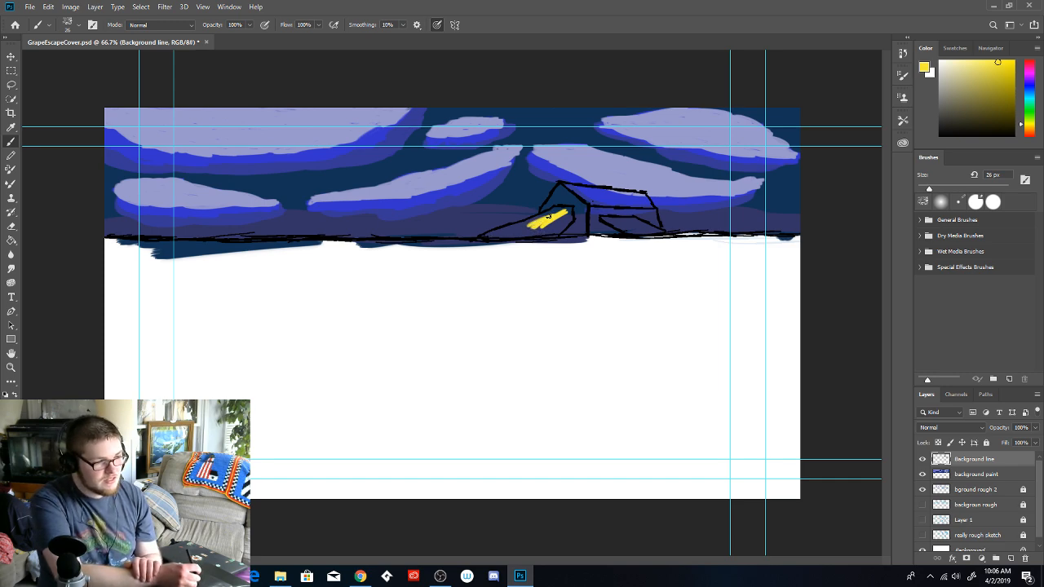
mouse_move(559, 212)
left_mouse_down()
mouse_move(534, 241)
mouse_move(563, 209)
mouse_move(526, 231)
mouse_move(559, 207)
mouse_move(478, 239)
mouse_move(532, 235)
mouse_move(519, 242)
mouse_move(477, 243)
mouse_move(496, 244)
mouse_move(557, 213)
mouse_move(542, 221)
mouse_move(564, 215)
mouse_move(547, 237)
mouse_move(510, 233)
mouse_move(549, 227)
mouse_move(523, 245)
mouse_move(519, 230)
mouse_move(554, 237)
mouse_move(568, 225)
mouse_move(544, 219)
left_mouse_up()
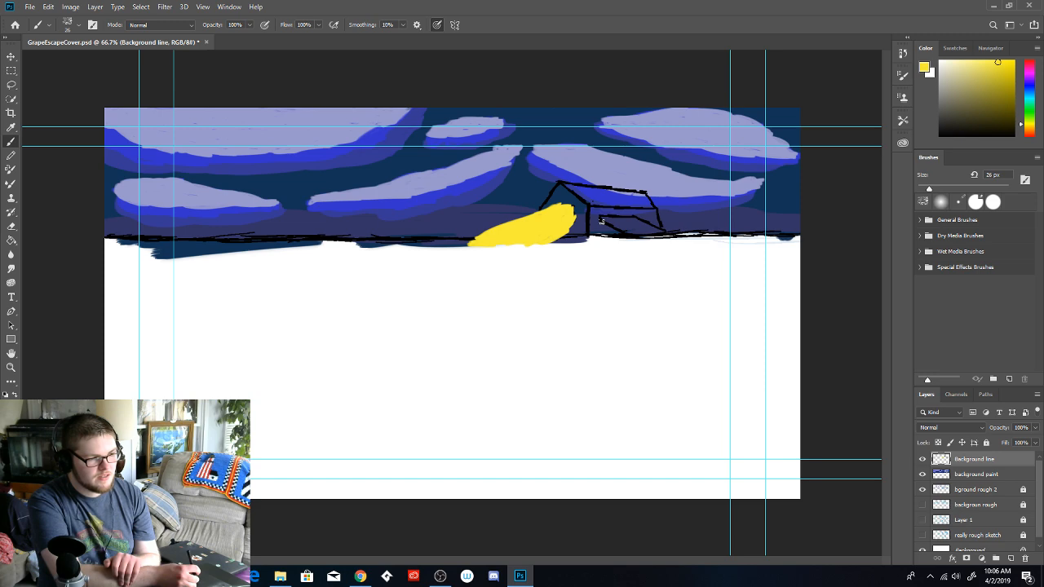
left_click_drag(600, 220, 620, 231)
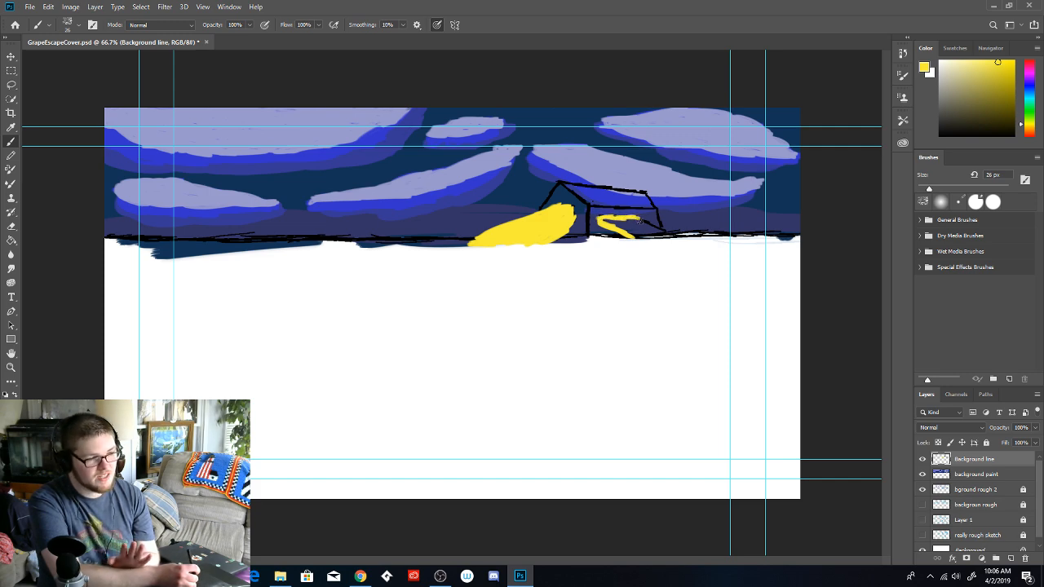
mouse_move(643, 218)
left_mouse_down()
mouse_move(676, 234)
mouse_move(636, 237)
mouse_move(652, 229)
mouse_move(612, 217)
left_mouse_up()
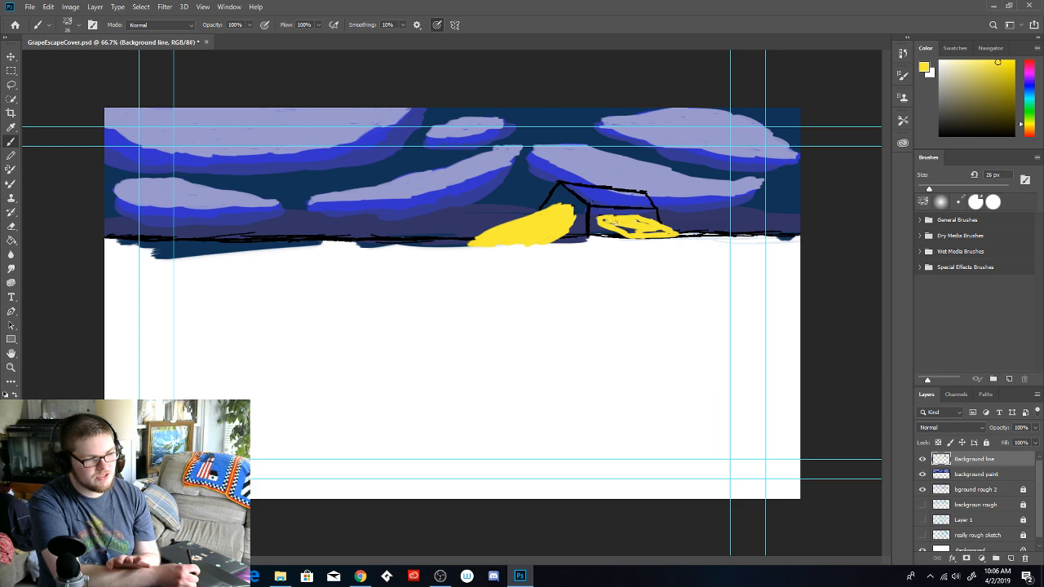
left_click_drag(656, 234, 647, 235)
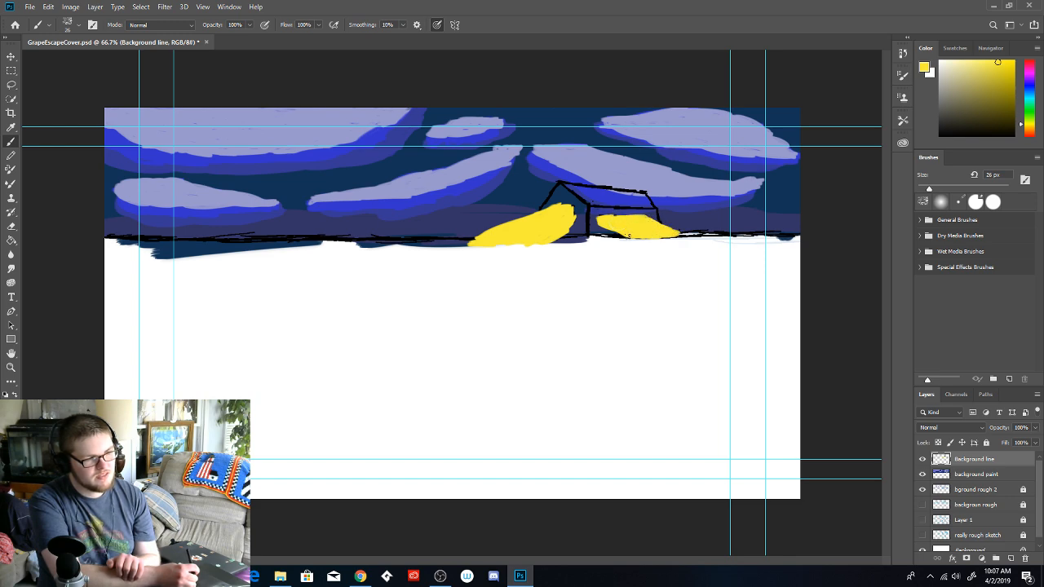
left_click_drag(664, 230, 676, 232)
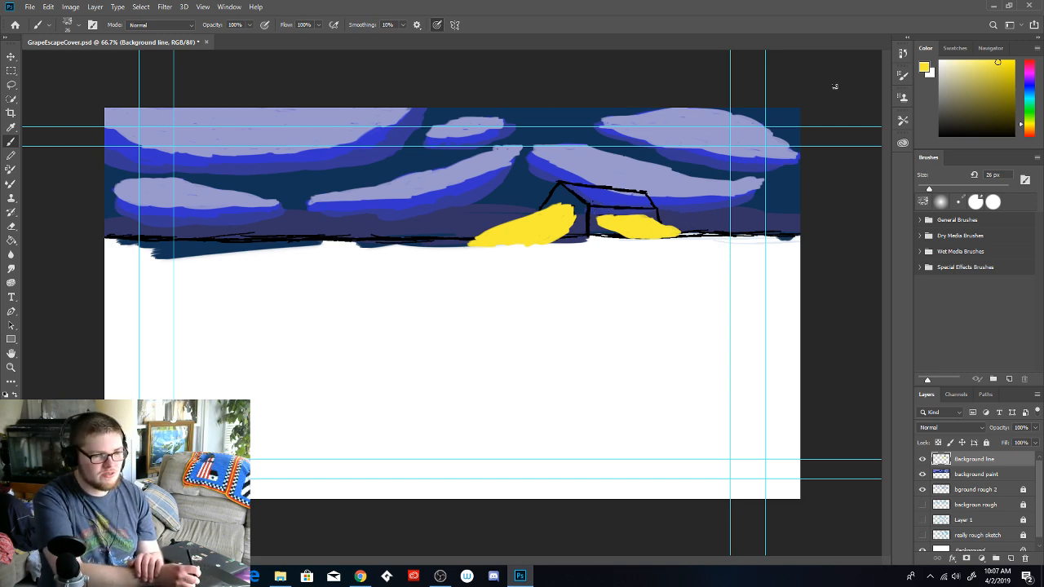
Fill the building's roof and the walls around the two yellow shapes with solid black brush strokes
left_click(940, 135)
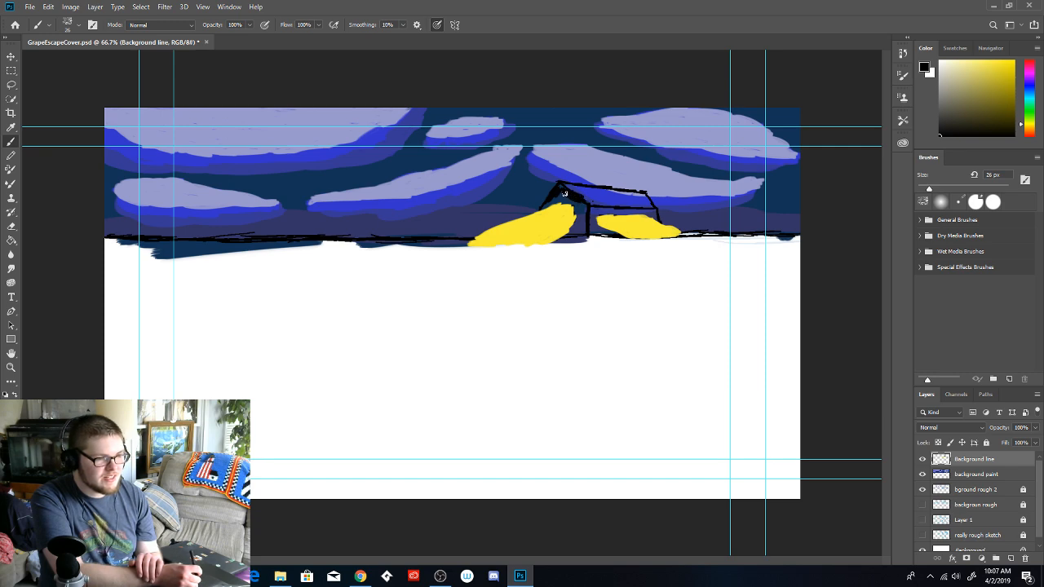
mouse_move(559, 199)
left_mouse_down()
mouse_move(566, 235)
mouse_move(576, 234)
mouse_move(562, 239)
mouse_move(580, 239)
mouse_move(583, 216)
mouse_move(562, 192)
mouse_move(599, 192)
mouse_move(560, 185)
mouse_move(649, 197)
mouse_move(635, 197)
mouse_move(655, 217)
mouse_move(597, 213)
mouse_move(596, 232)
mouse_move(608, 229)
mouse_move(600, 237)
mouse_move(616, 238)
mouse_move(595, 210)
mouse_move(641, 203)
mouse_move(608, 195)
left_mouse_up()
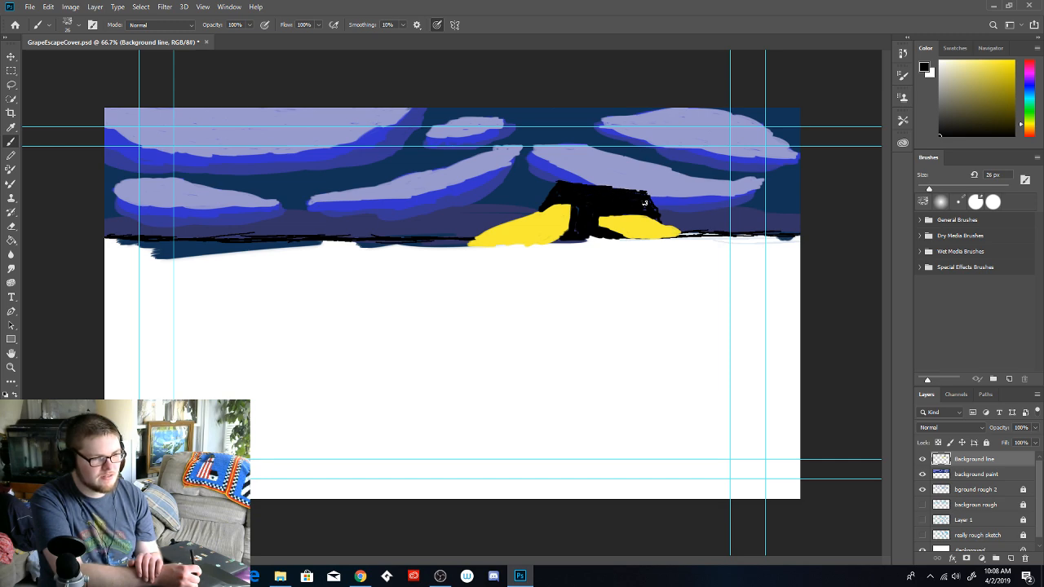
mouse_move(652, 207)
left_mouse_down()
mouse_move(641, 193)
mouse_move(606, 190)
left_mouse_up()
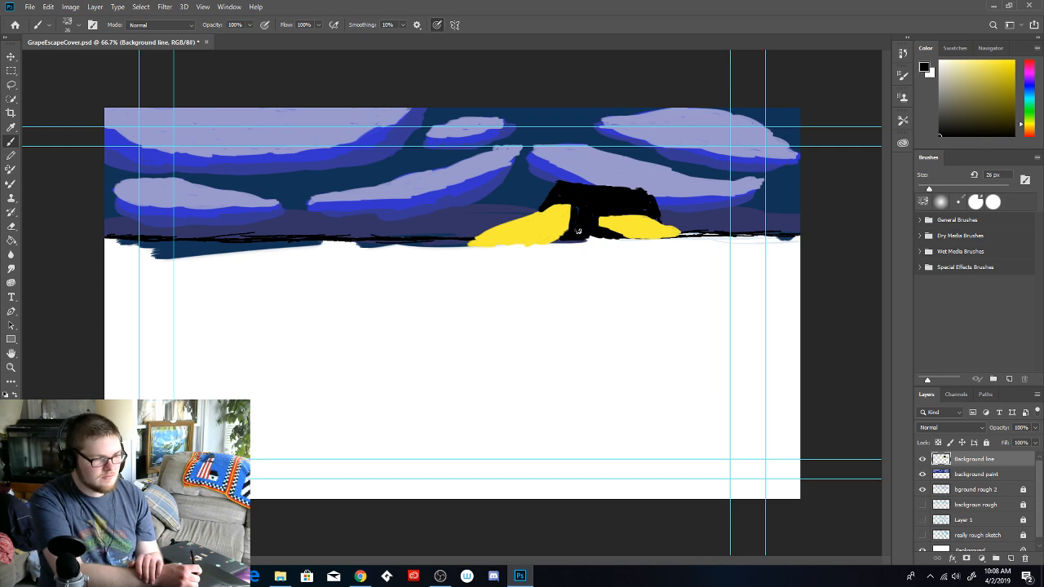
Brush dark olive shading along the inner edges of both yellow shapes beside the black building, and resample the bright yellow as the brush colour
left_click_drag(946, 128, 996, 116)
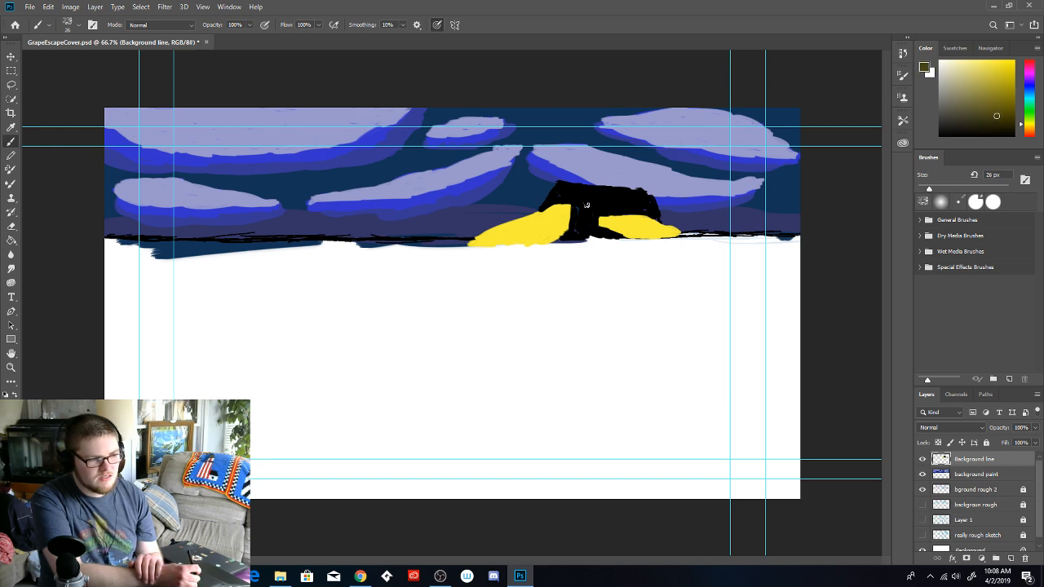
mouse_move(572, 206)
left_mouse_down()
mouse_move(572, 233)
mouse_move(571, 202)
mouse_move(555, 204)
mouse_move(575, 225)
left_mouse_up()
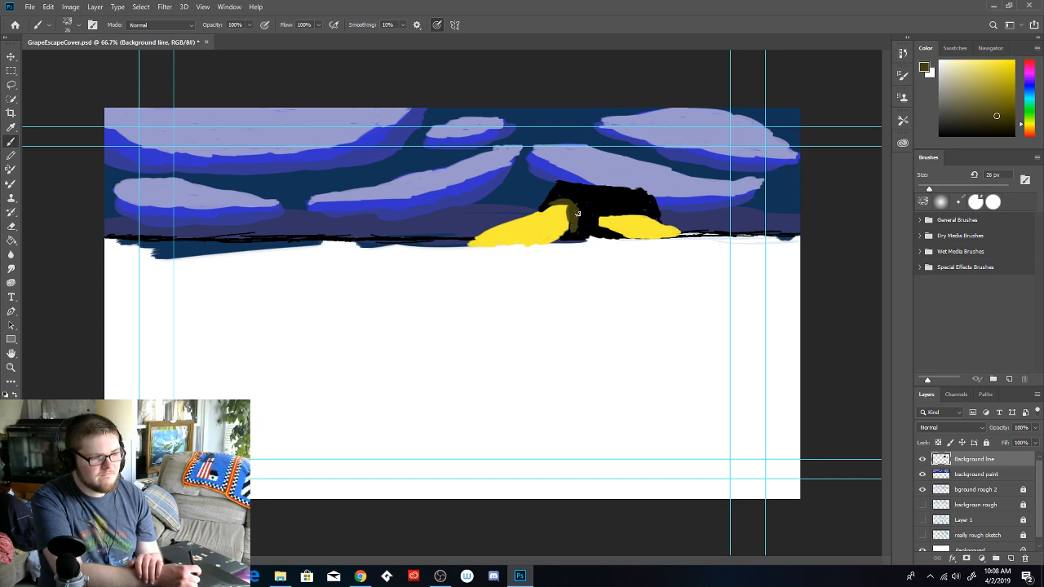
mouse_move(574, 211)
left_mouse_down()
mouse_move(561, 202)
mouse_move(571, 234)
left_mouse_up()
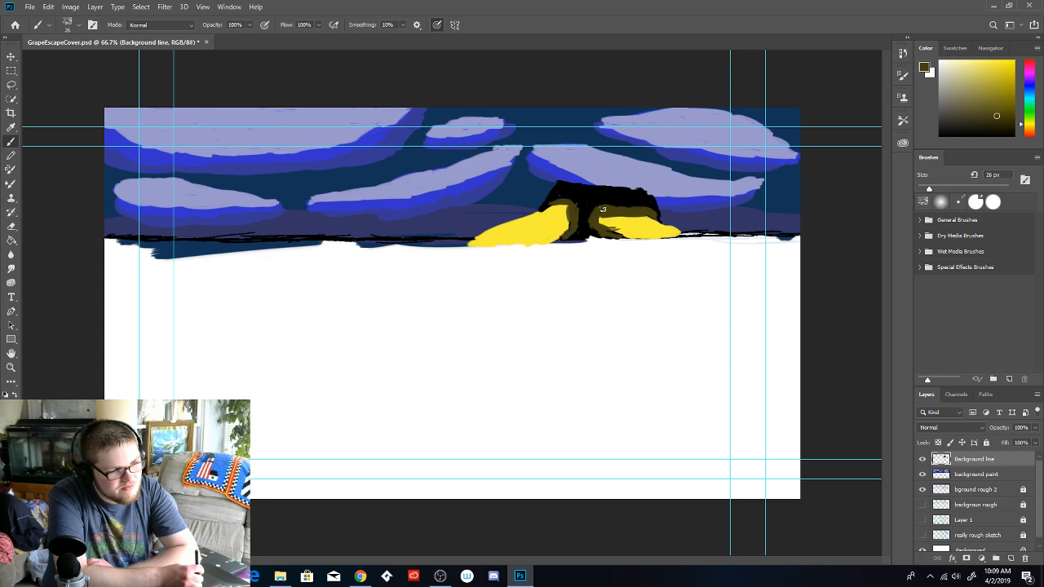
left_click(10, 127)
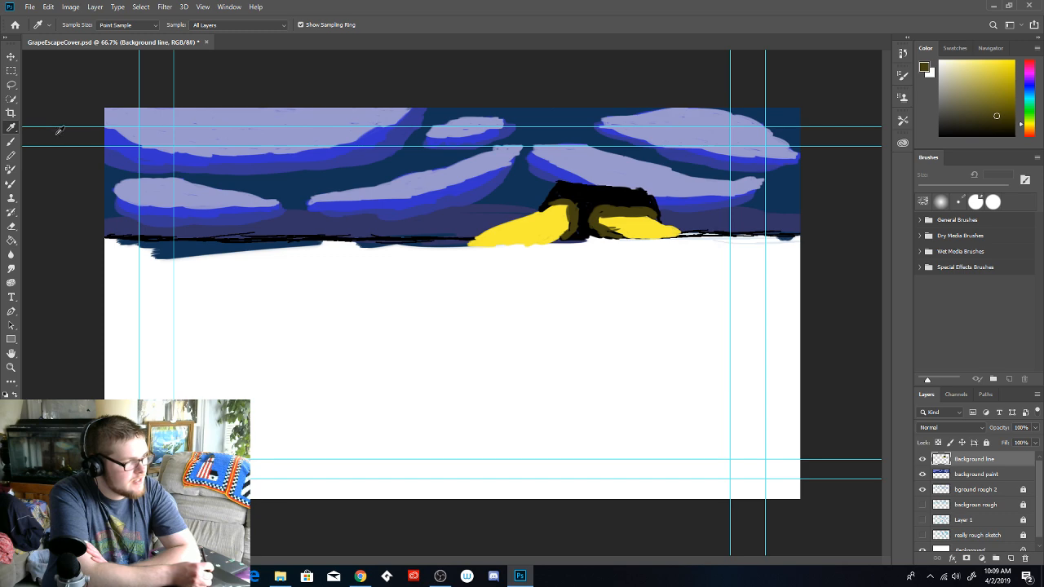
left_click(598, 232)
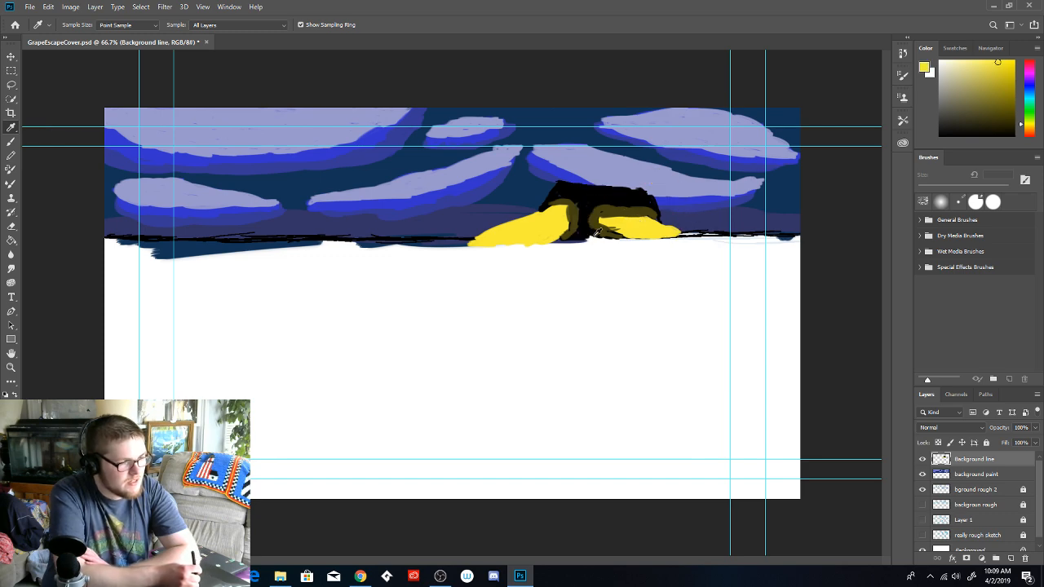
left_click(10, 142)
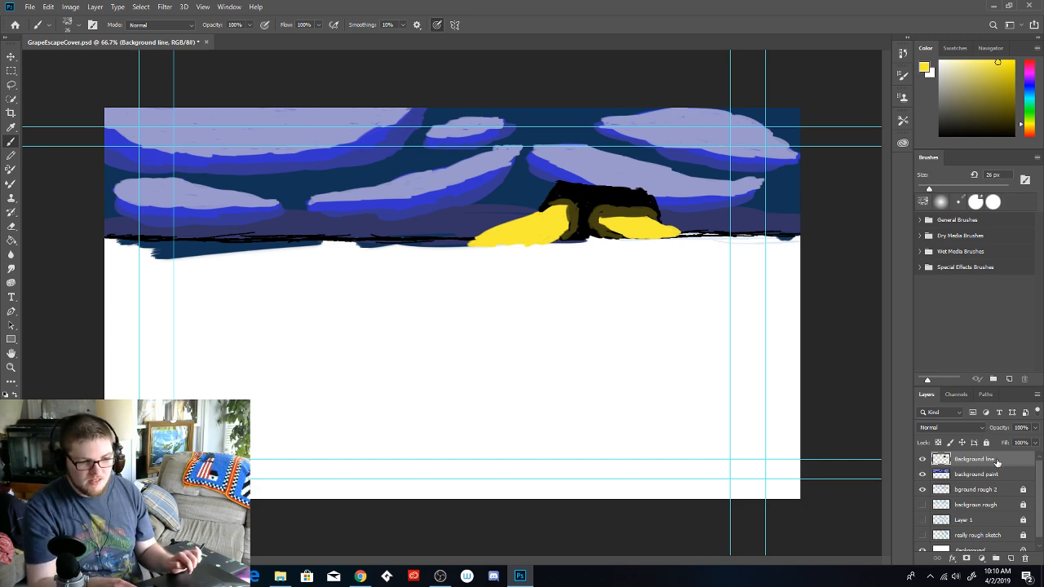
Group the Background line and background paint layers together
left_click(997, 463)
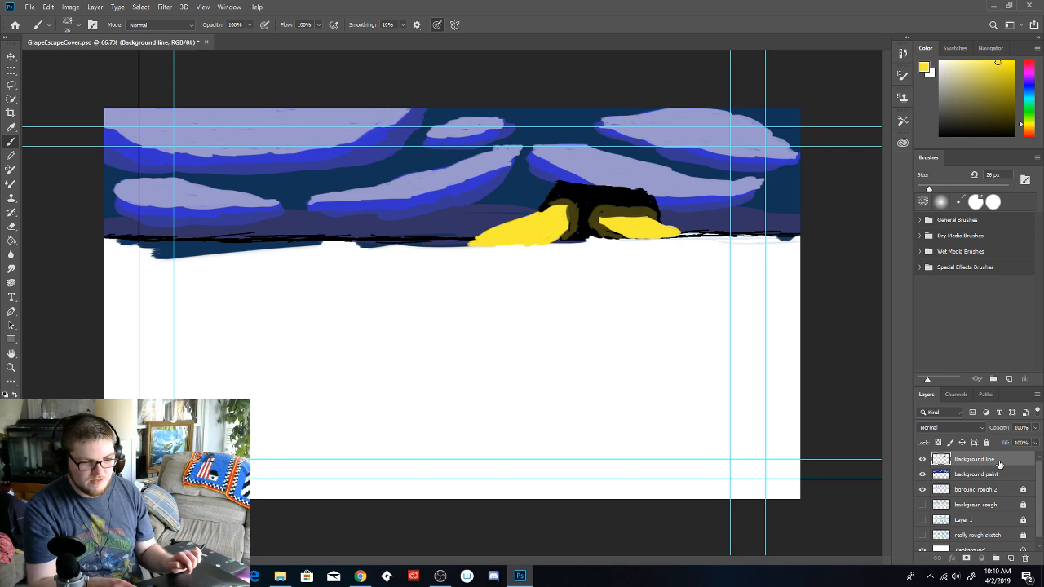
left_click(997, 474)
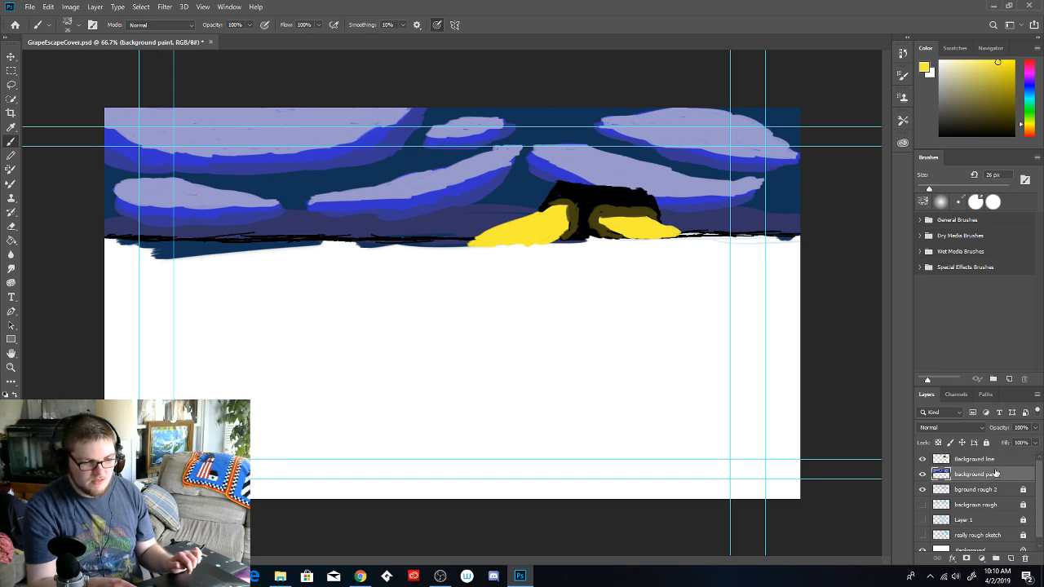
left_click(988, 464)
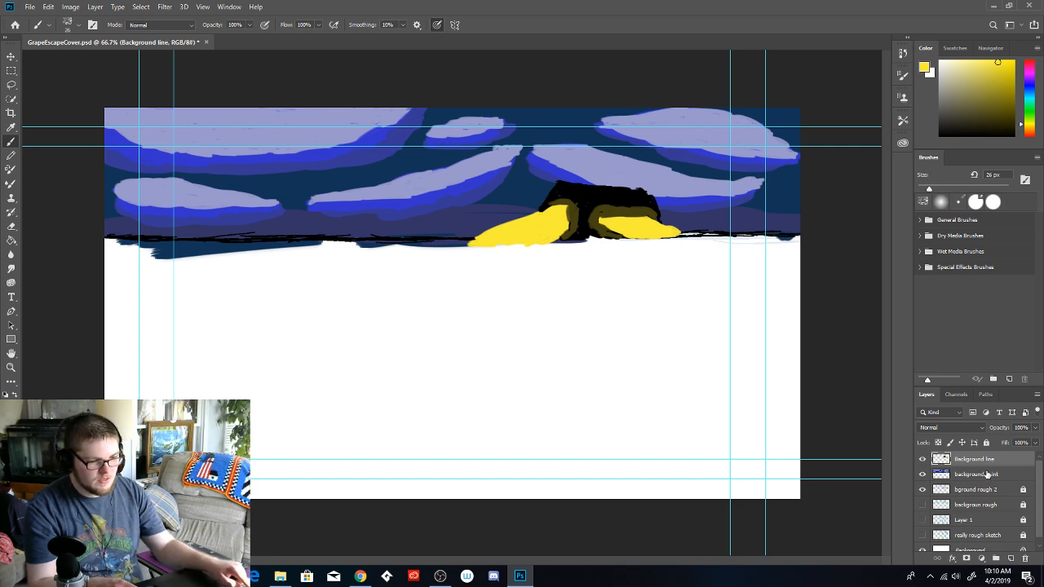
left_click(987, 474, "shift")
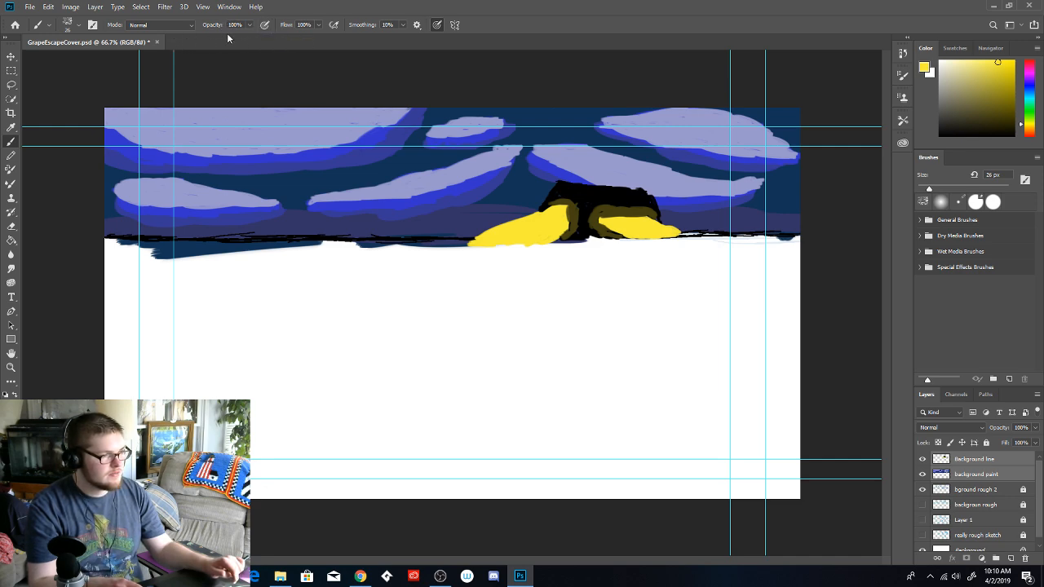
left_click(141, 6)
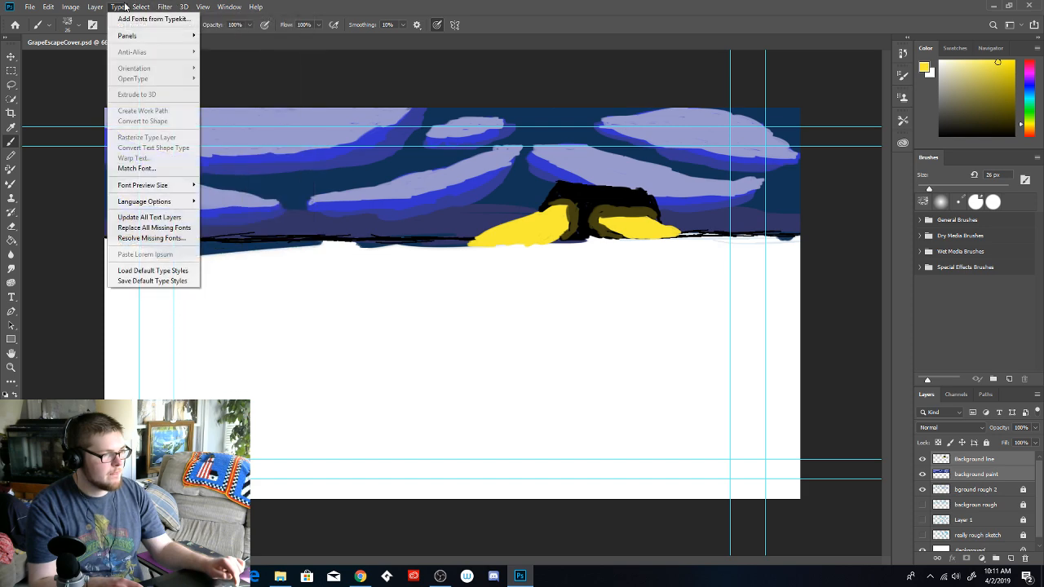
mouse_move(95, 6)
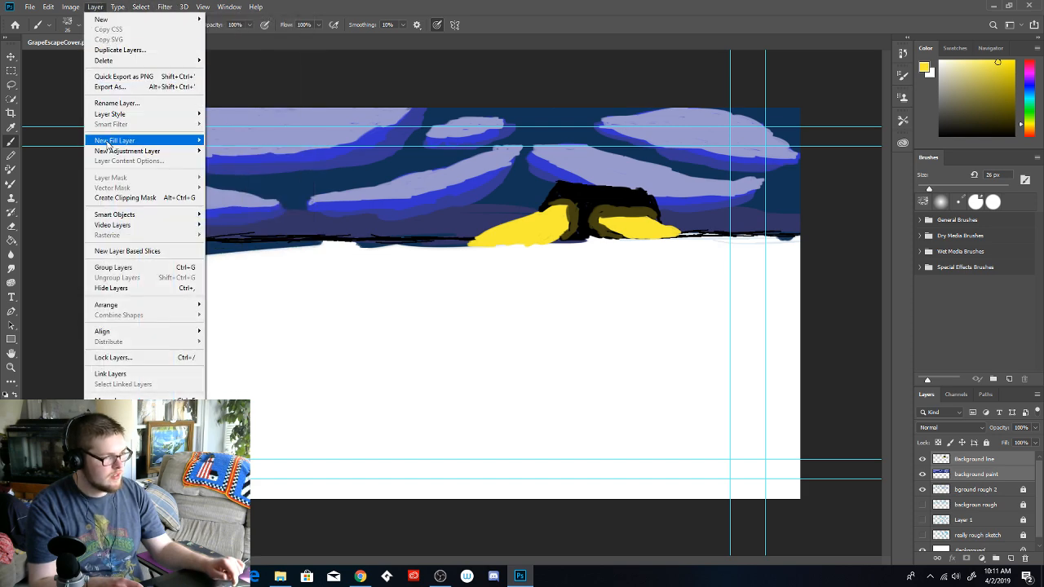
left_click(129, 270)
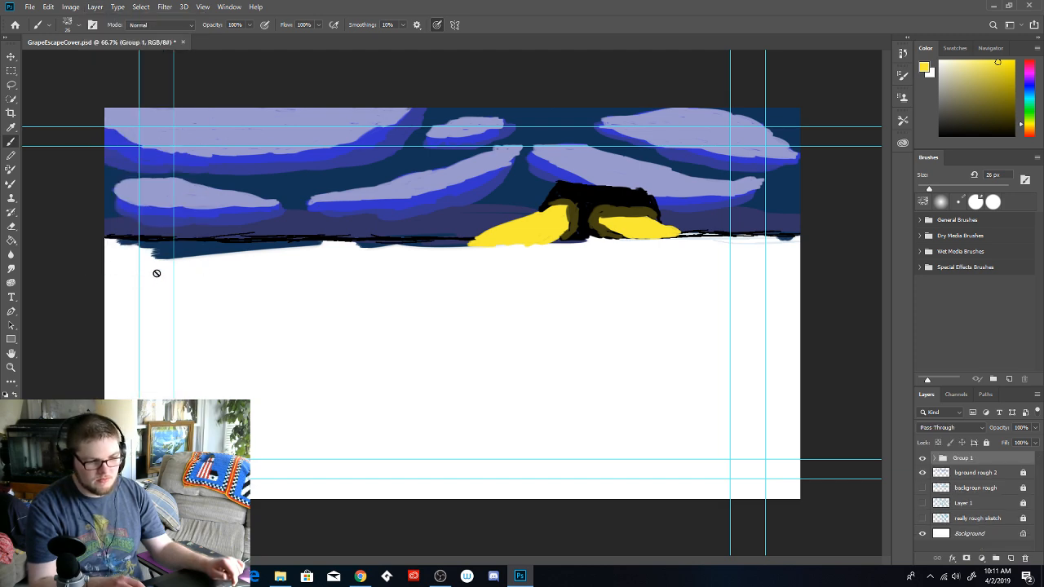
Unlock and delete the two old sketch layers, bground rough 2 and backgroun rough
left_click(990, 478)
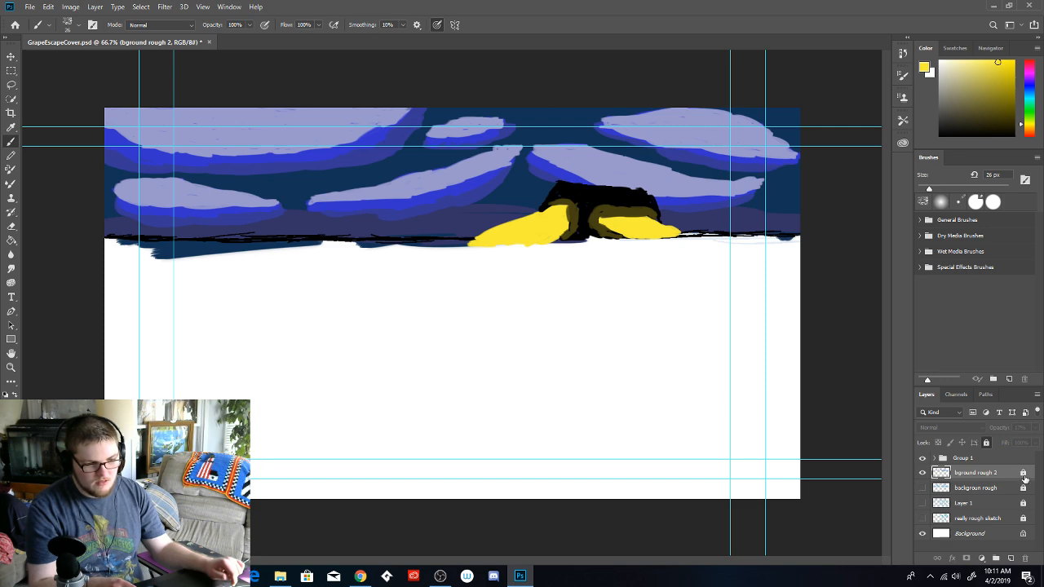
left_click(987, 442)
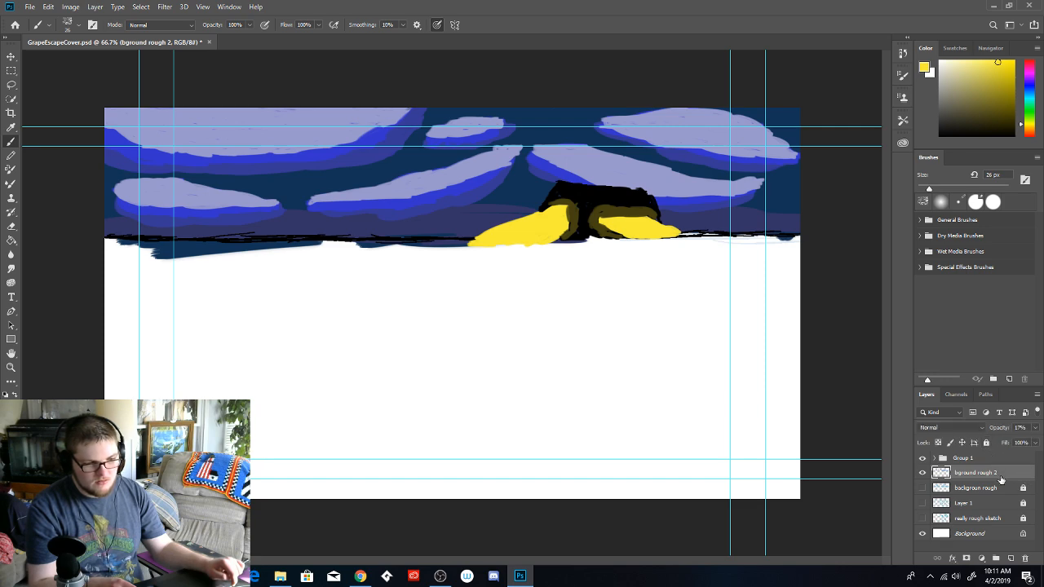
left_click(1025, 559)
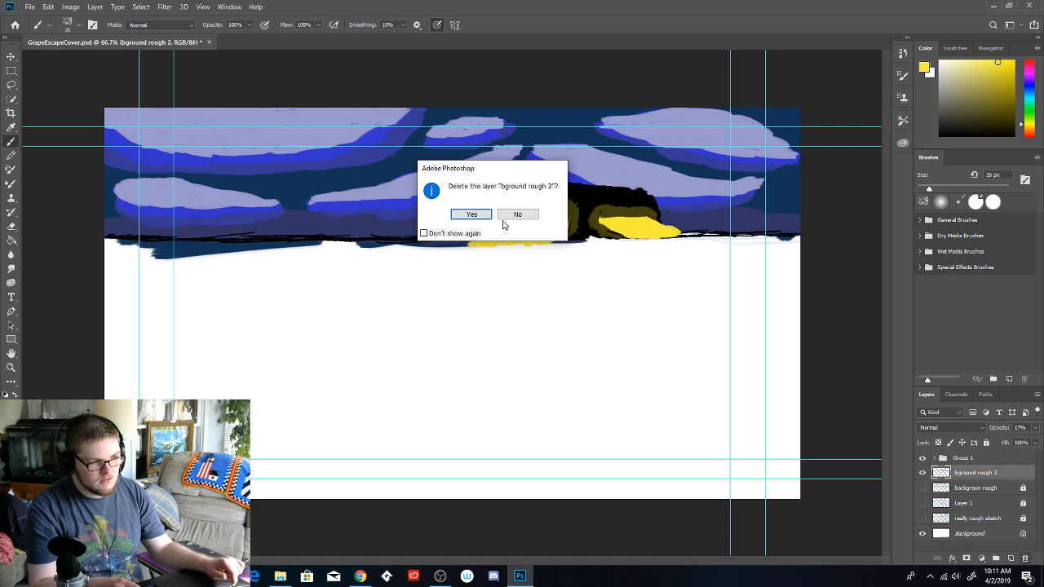
left_click(472, 214)
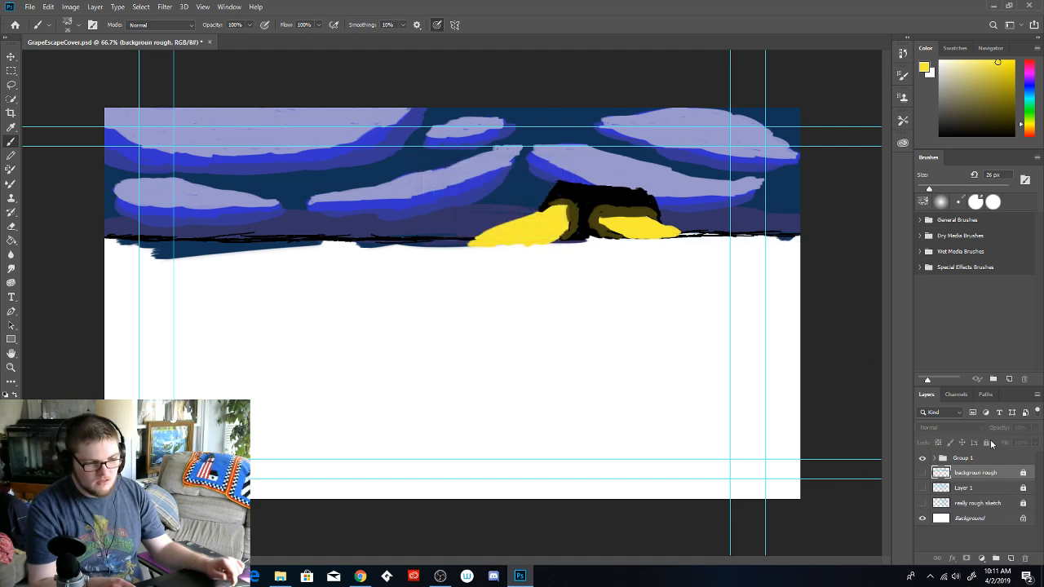
left_click(1023, 473)
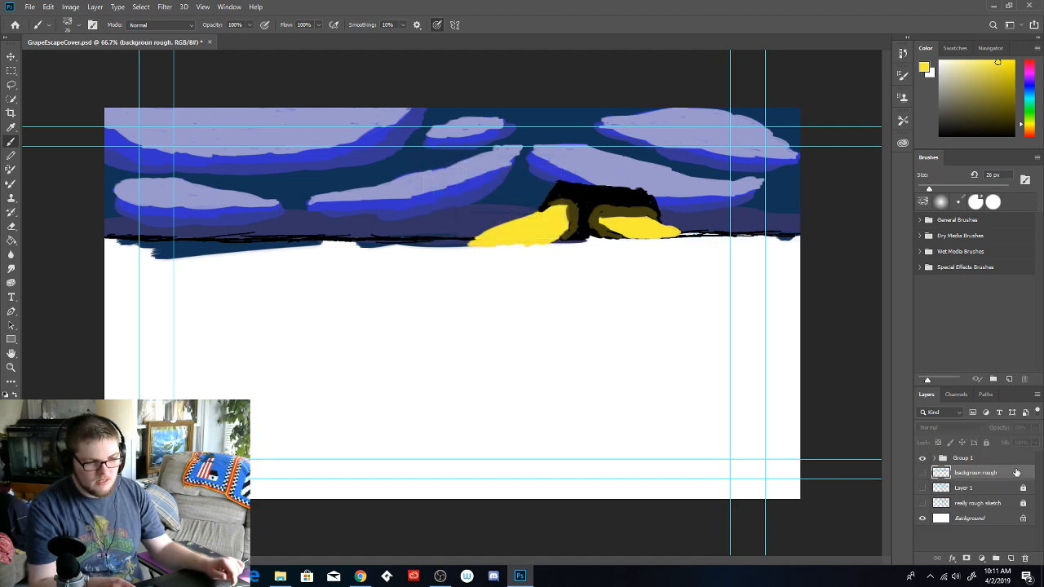
left_click(1025, 558)
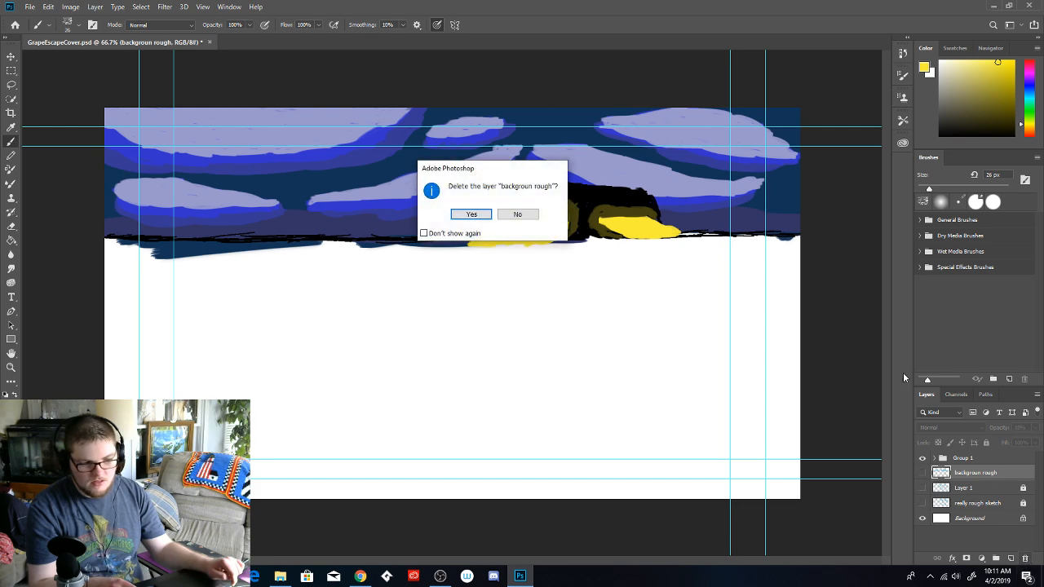
left_click(470, 215)
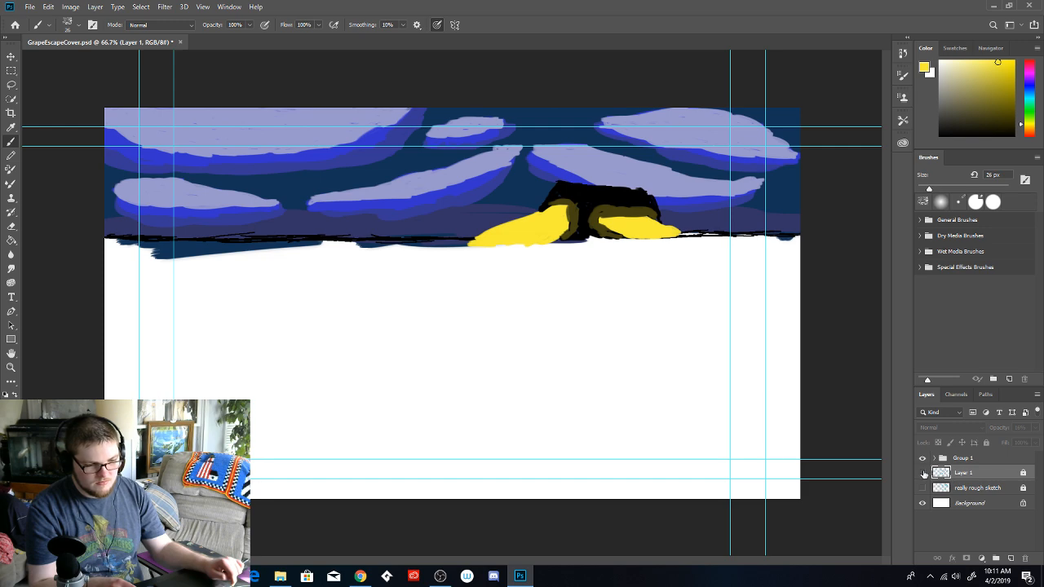
Show the Layer 1 sketch and add a new layer named Foreground directly above it
left_click(924, 473)
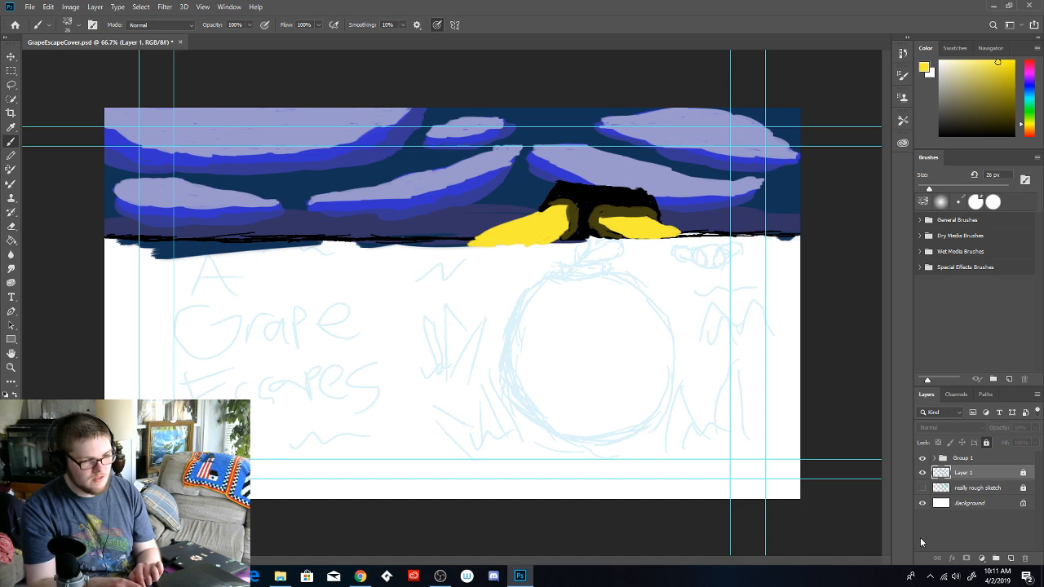
left_click(1010, 559)
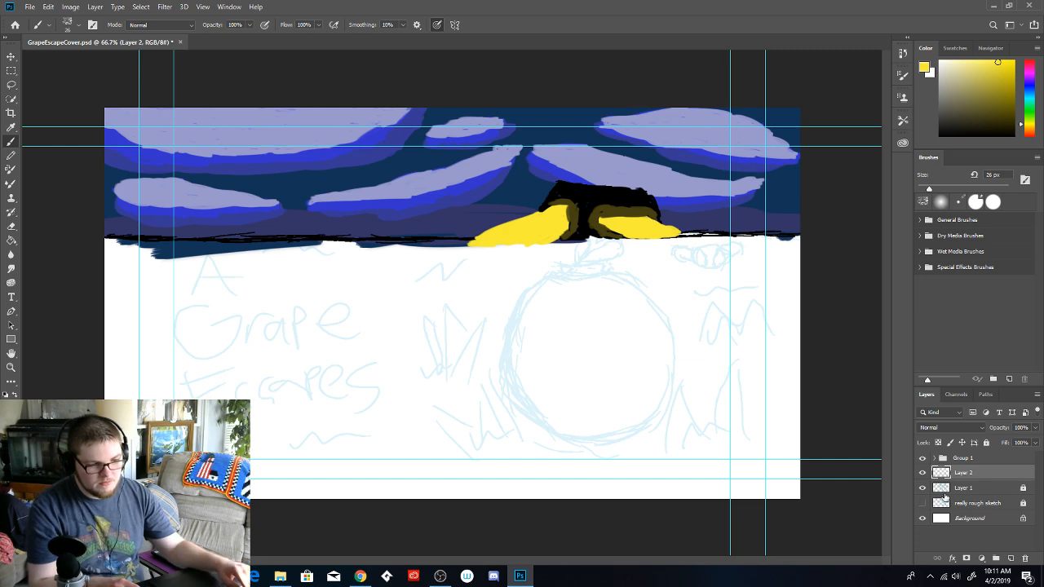
double_click(963, 474)
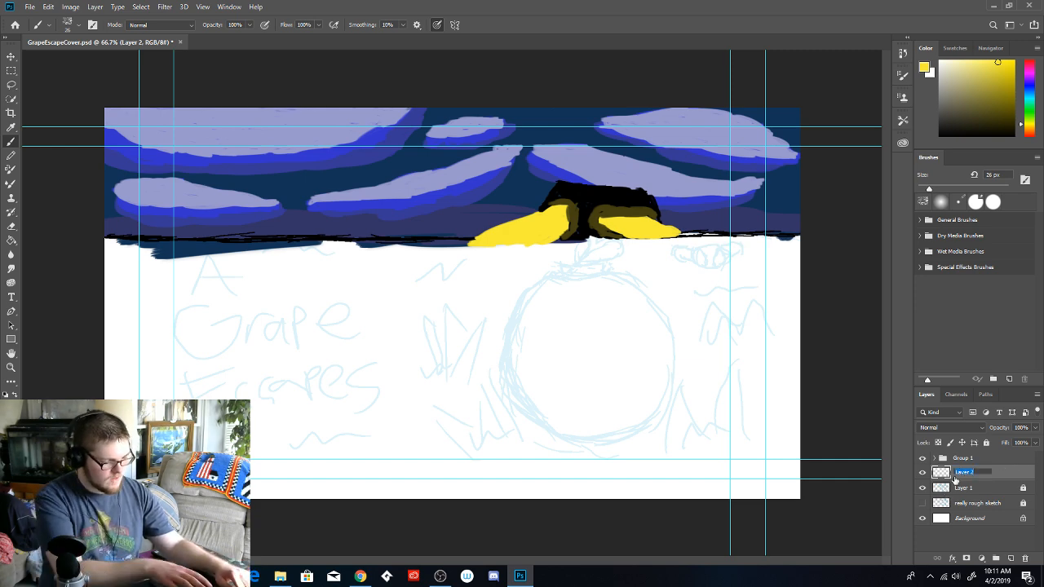
type("Fore")
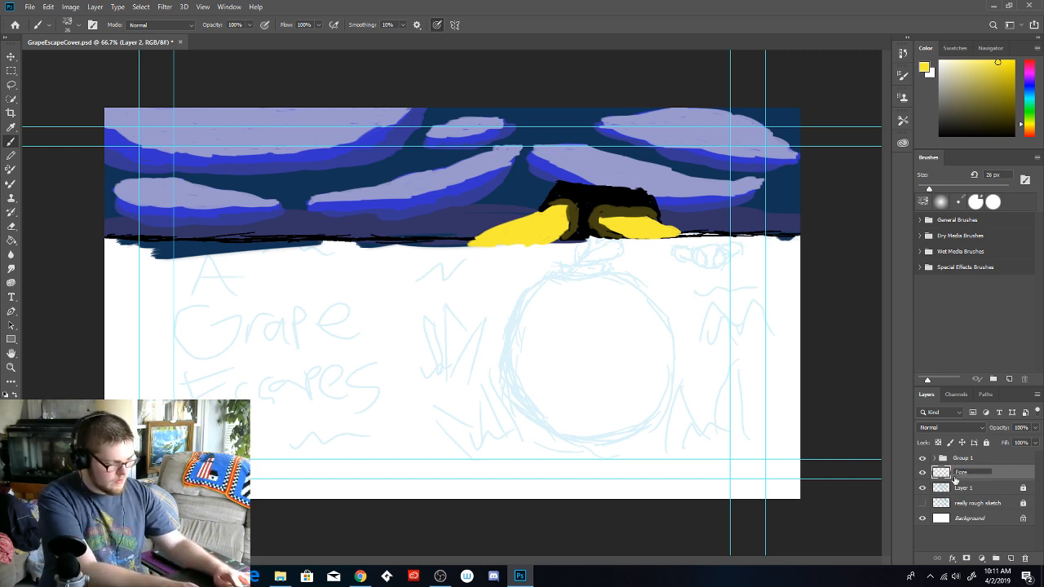
type("ground")
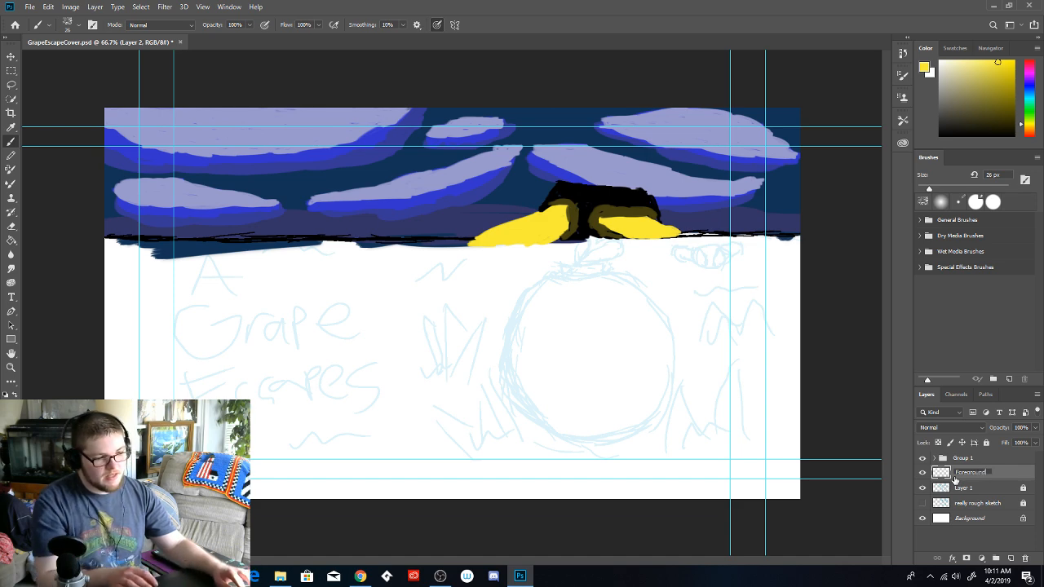
key("Return")
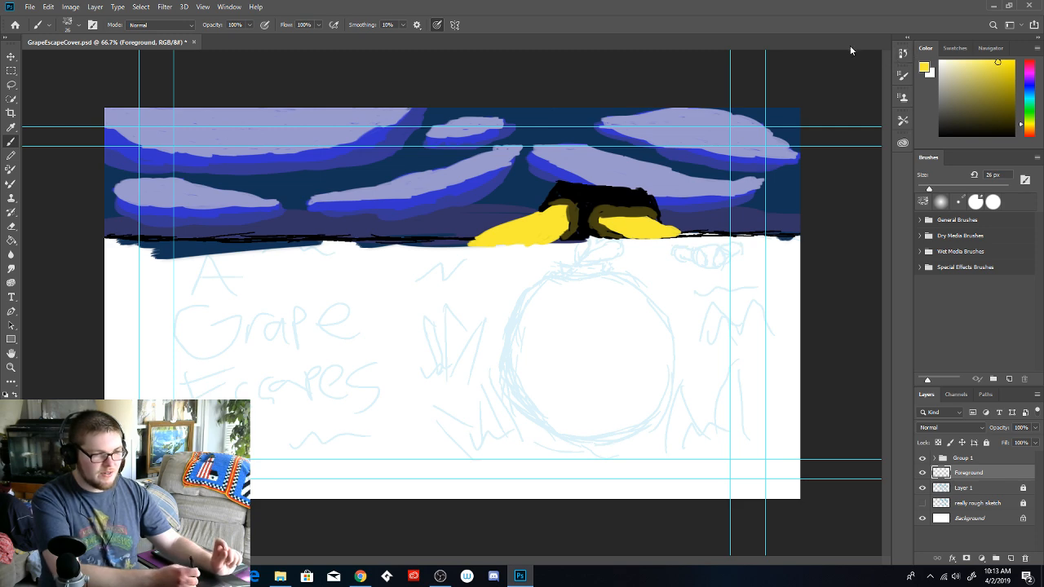
Draw a white #ffffff rectangle about 1933 by 743 px on the Foreground layer, covering the canvas below the horizon line
left_click(1022, 115)
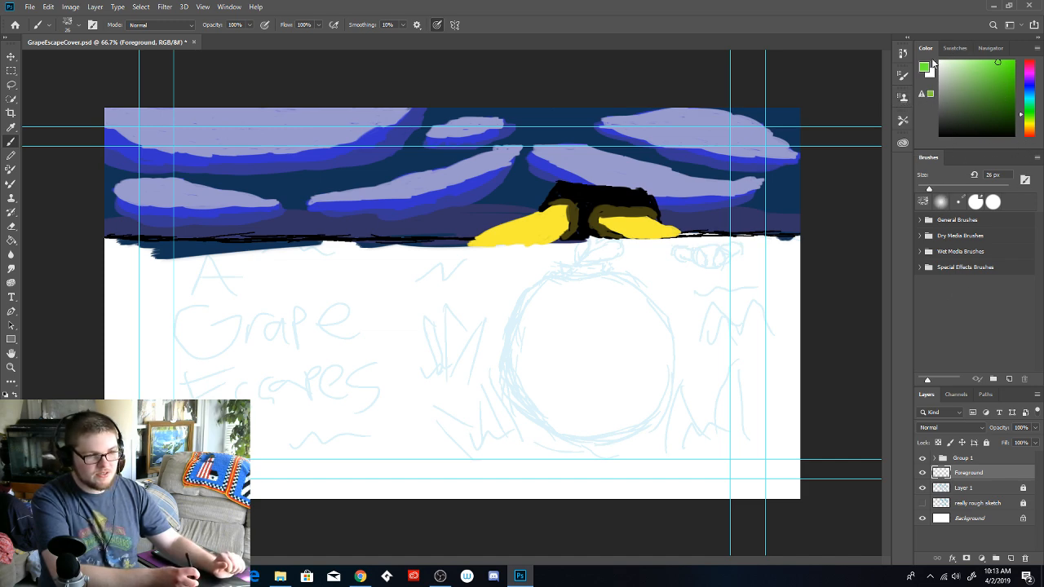
left_click(941, 63)
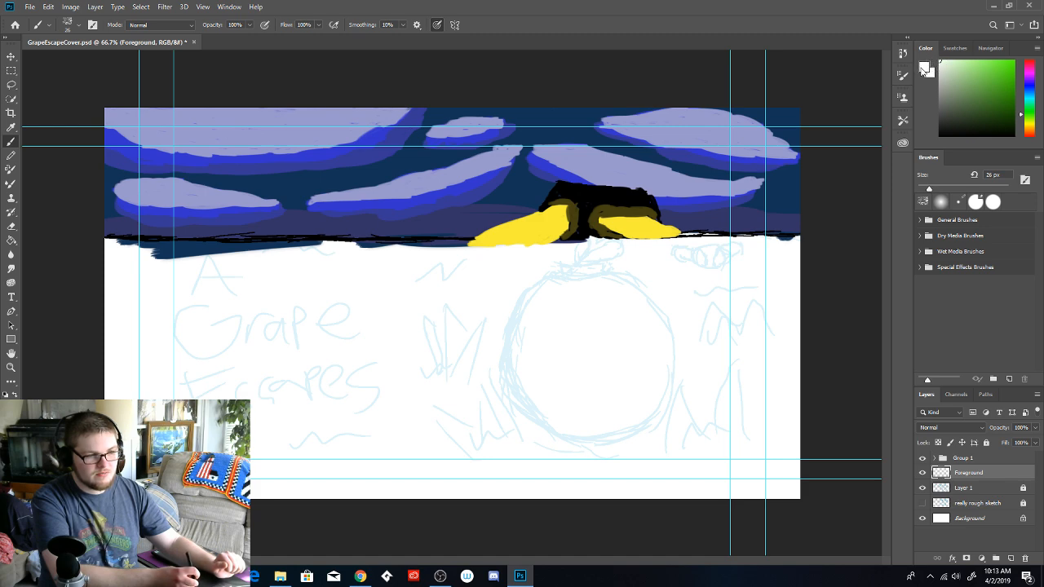
left_click(924, 70)
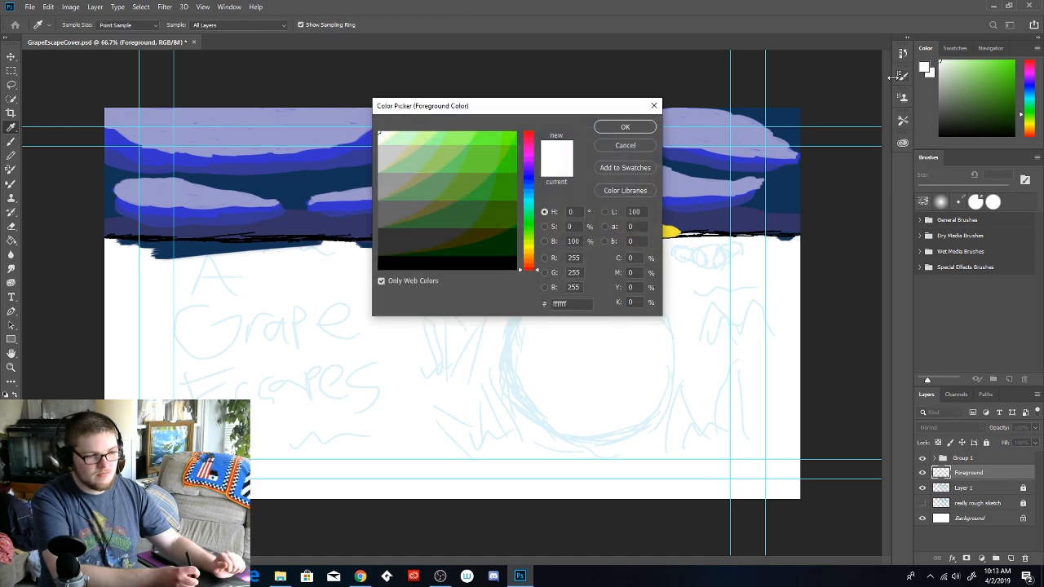
left_click(626, 127)
key("b")
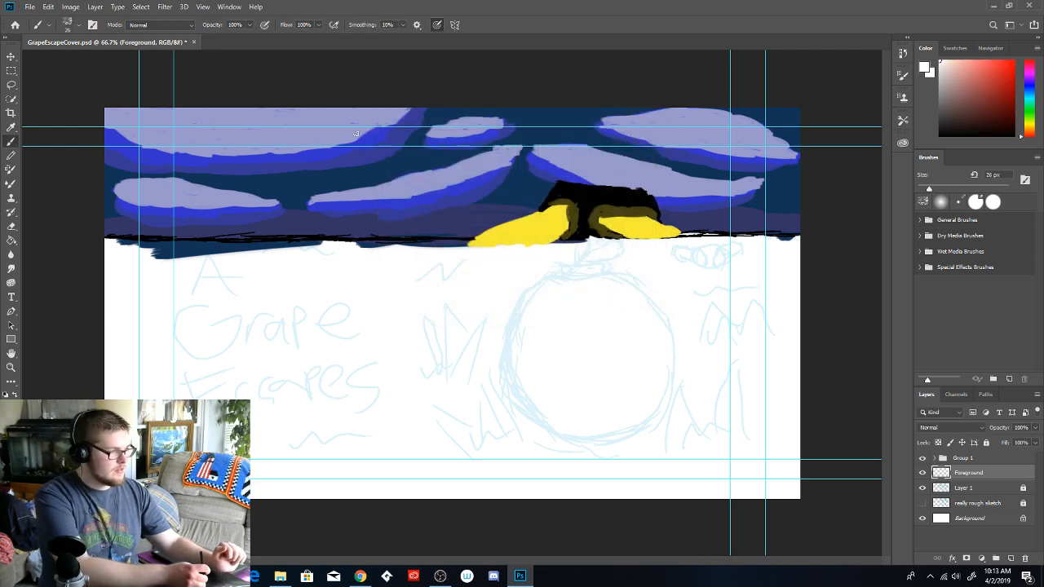
left_click(9, 340)
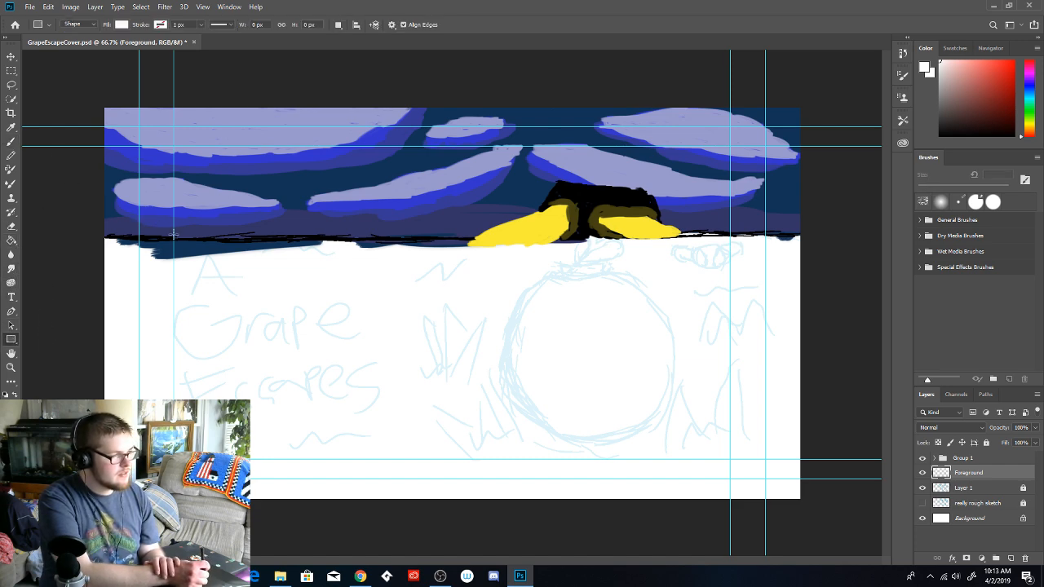
mouse_move(108, 241)
left_mouse_down()
mouse_move(161, 279)
mouse_move(398, 349)
mouse_move(802, 502)
left_mouse_up()
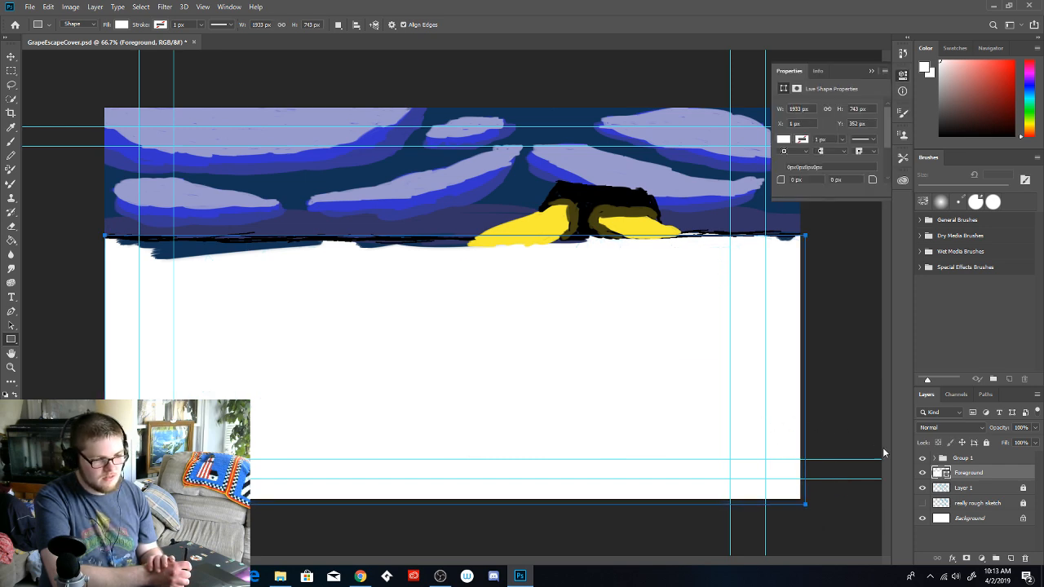
Move the Foreground layer above Group 1 and stretch its white rectangle slightly upward to about 101% height, covering the horizon line
left_click_drag(980, 477, 939, 460)
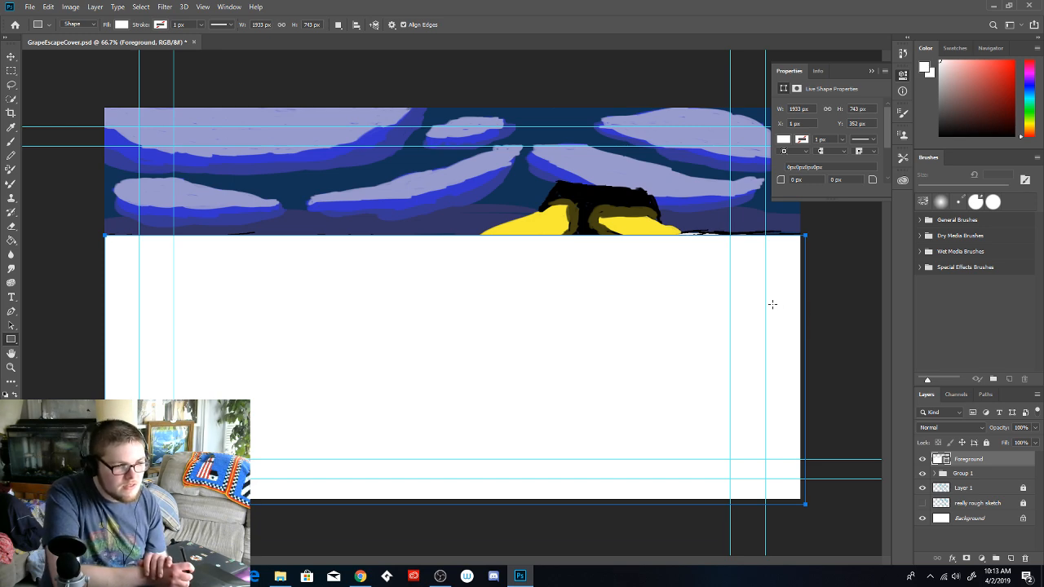
left_click(872, 71)
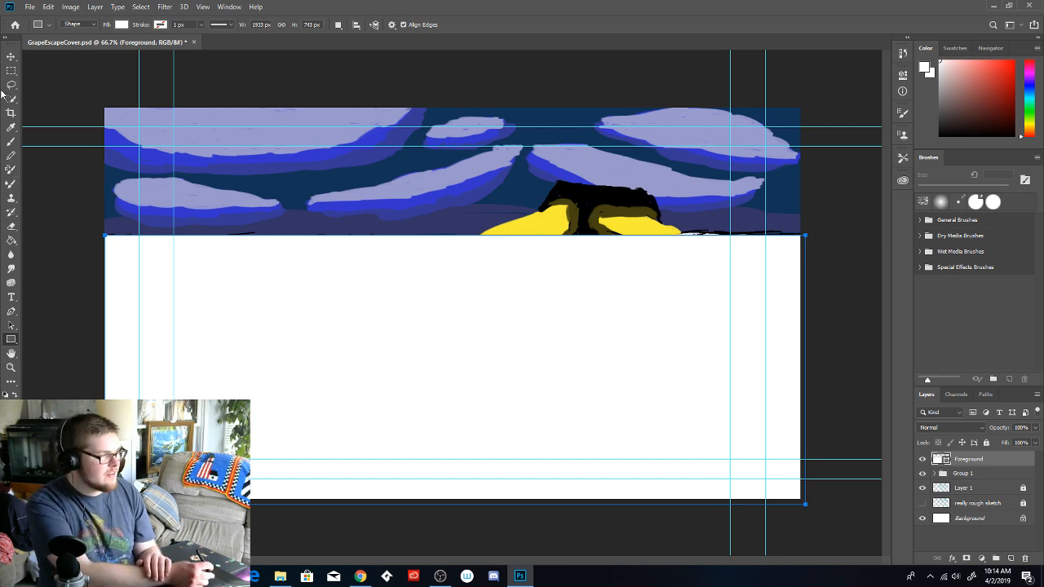
left_click(10, 58)
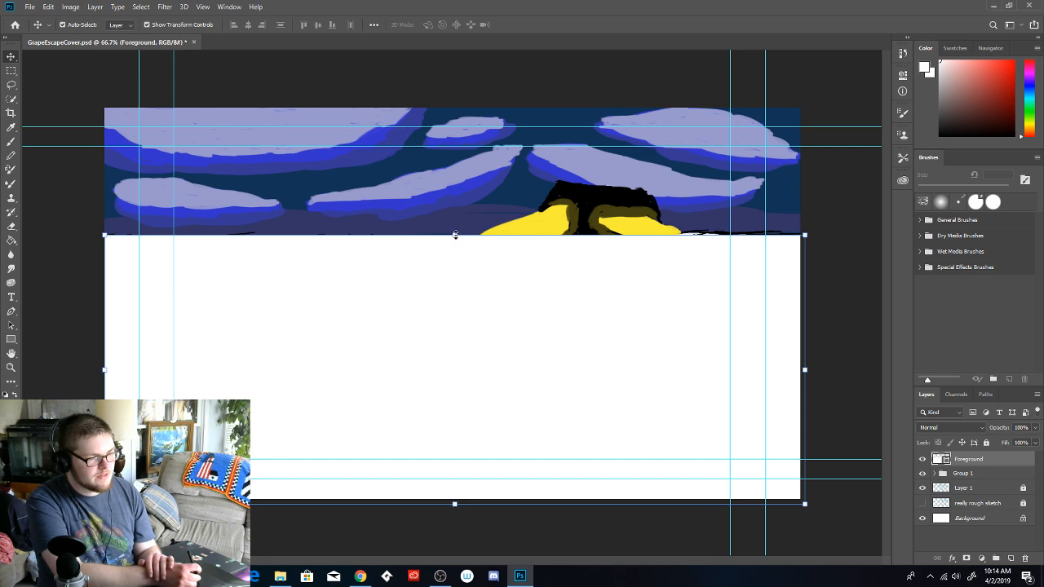
right_click(456, 236)
key("Escape")
left_click_drag(456, 235, 455, 234)
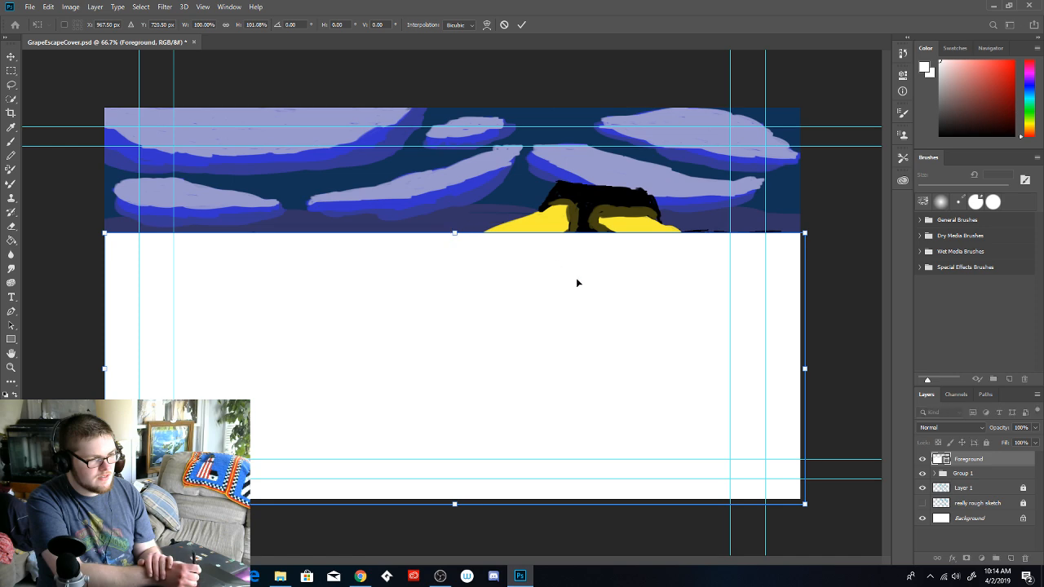
left_click(11, 58)
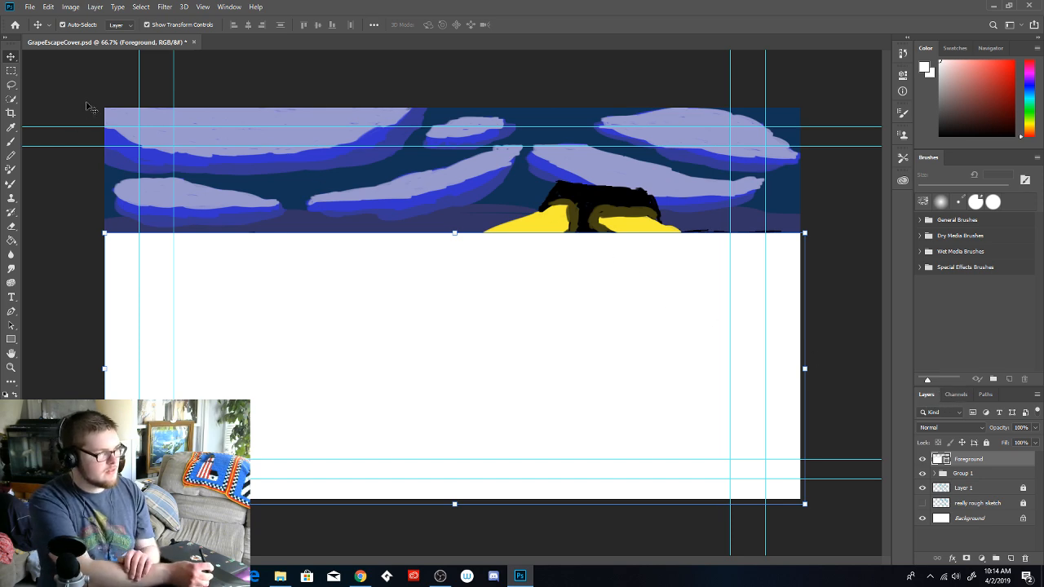
Add a new layer above the Foreground layer, lock the Foreground layer and make the new layer active for brushing
left_click(11, 141)
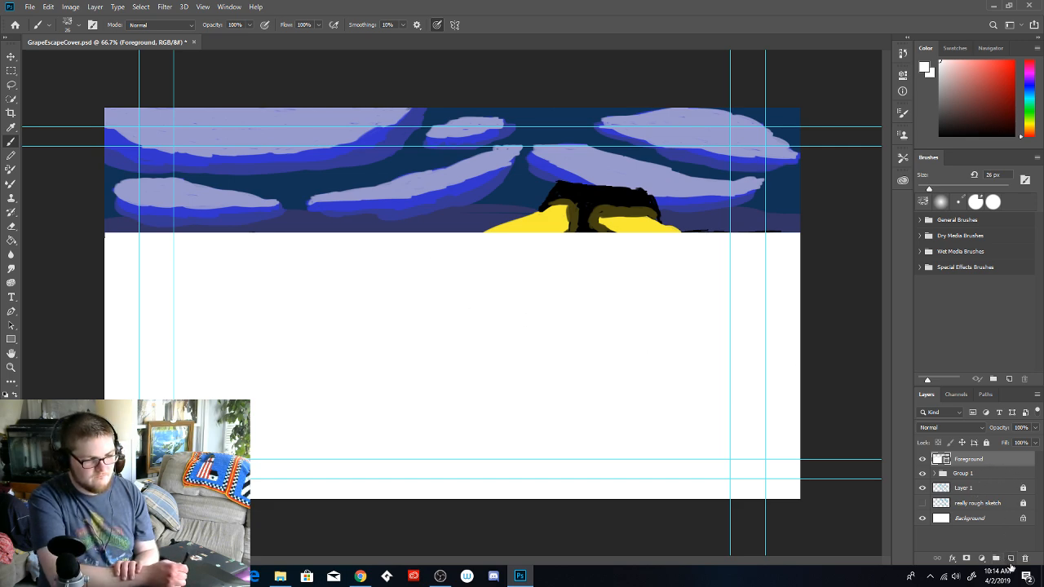
left_click(1010, 559)
left_click(1009, 477)
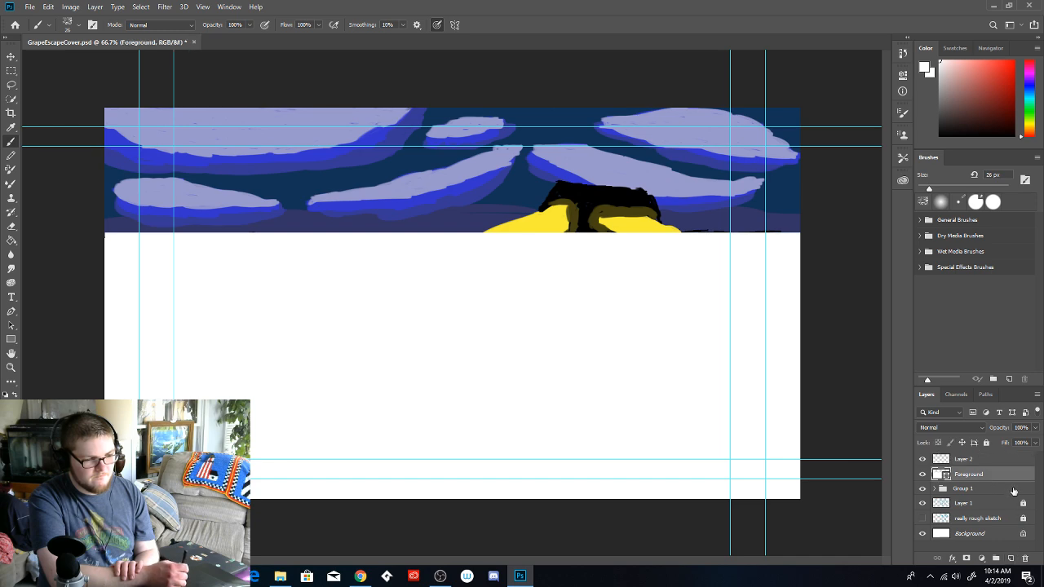
left_click(1000, 463)
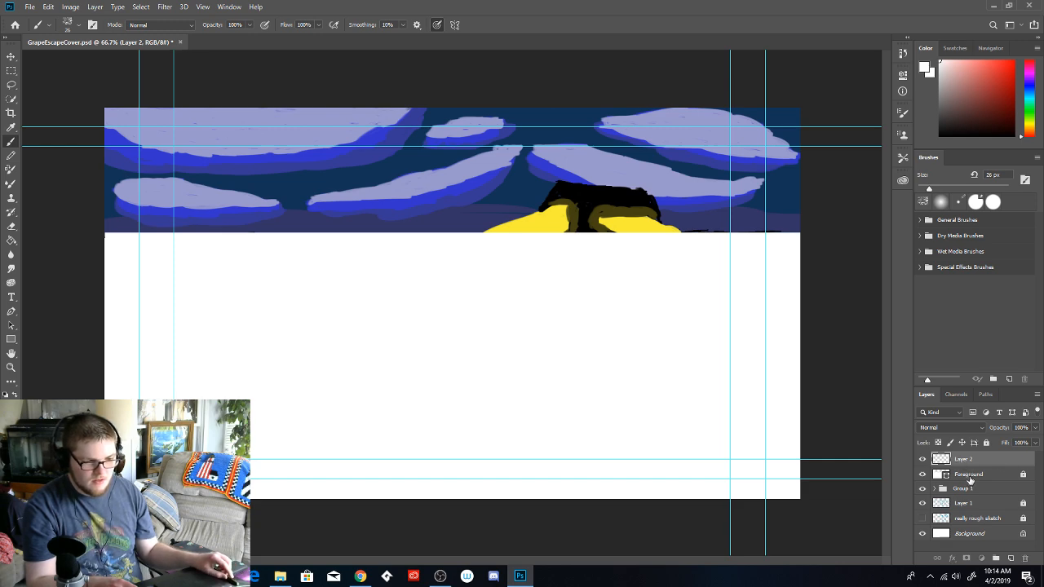
Rename the locked Foreground layer as Foreground 1 and the new layer above it as Foreground 2
left_click(970, 480)
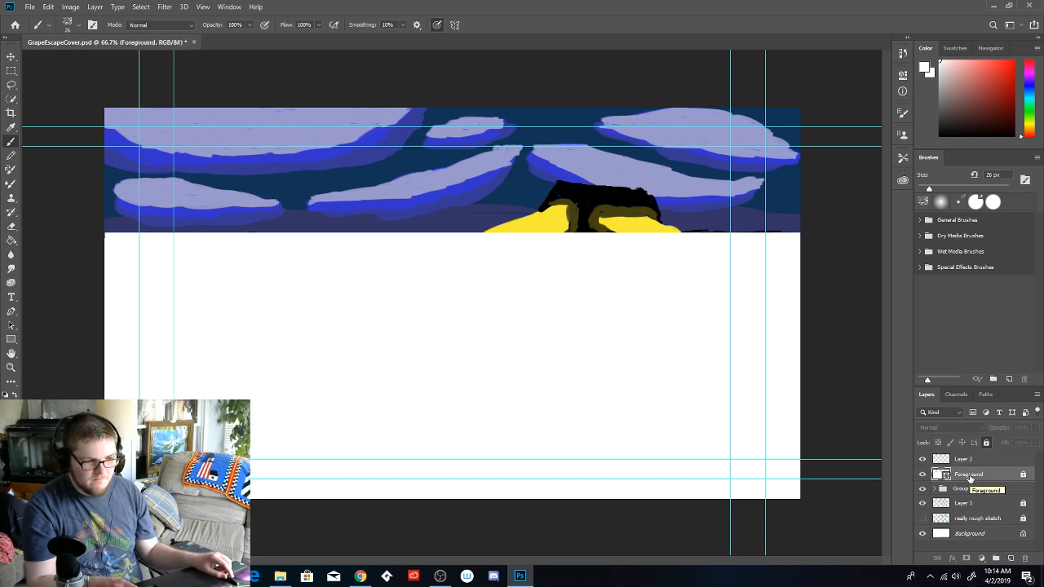
double_click(970, 474)
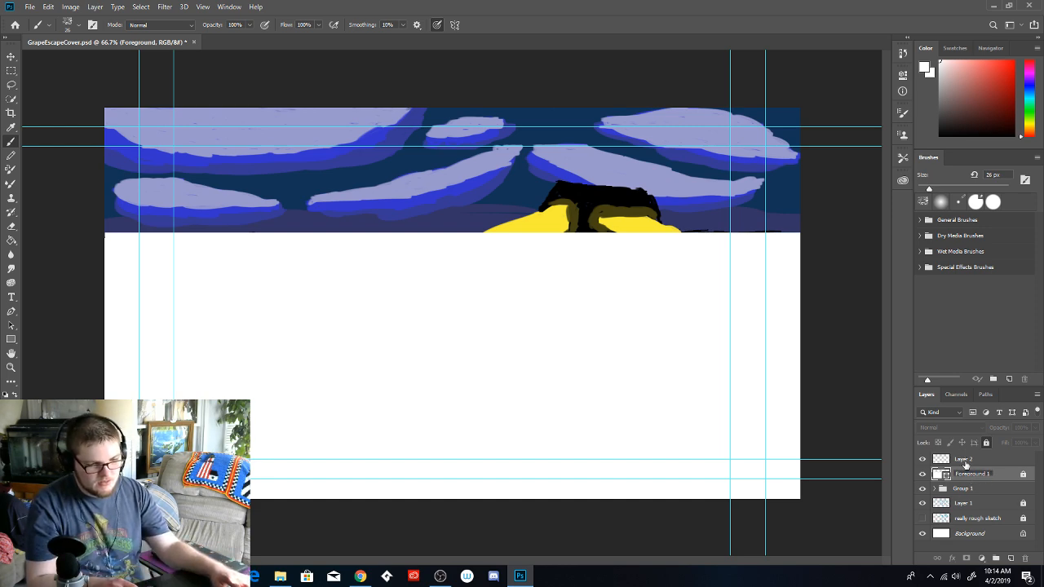
double_click(965, 459)
type("Foreground")
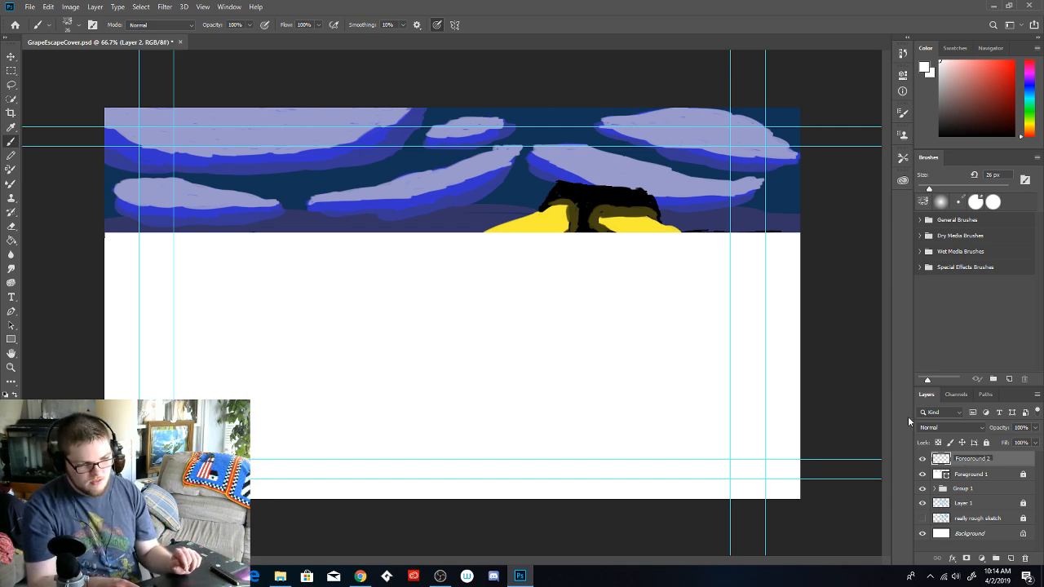
key("Return")
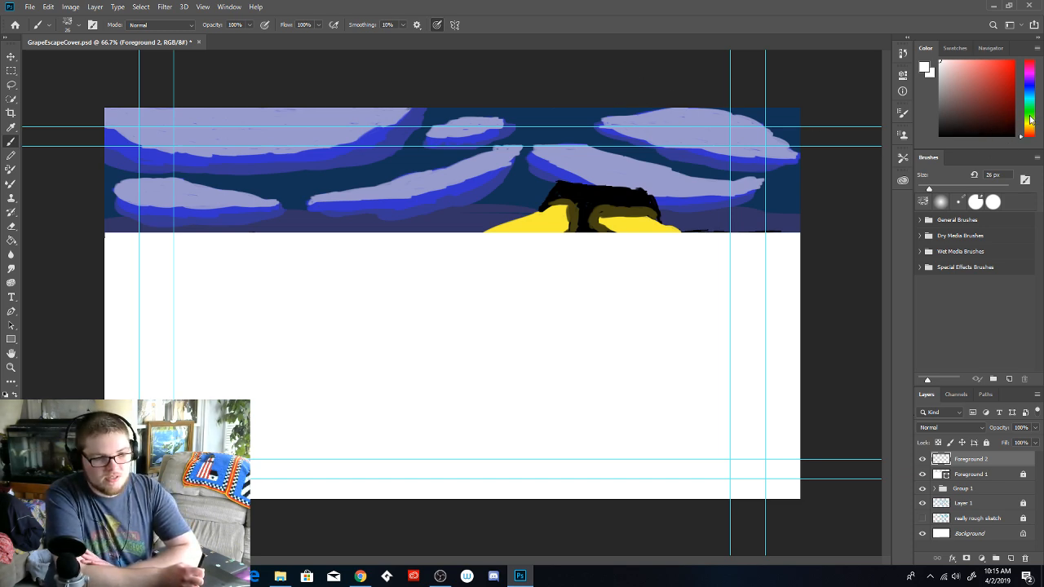
Set the foreground colour to the web-safe green #339900
left_click_drag(1026, 111, 1031, 115)
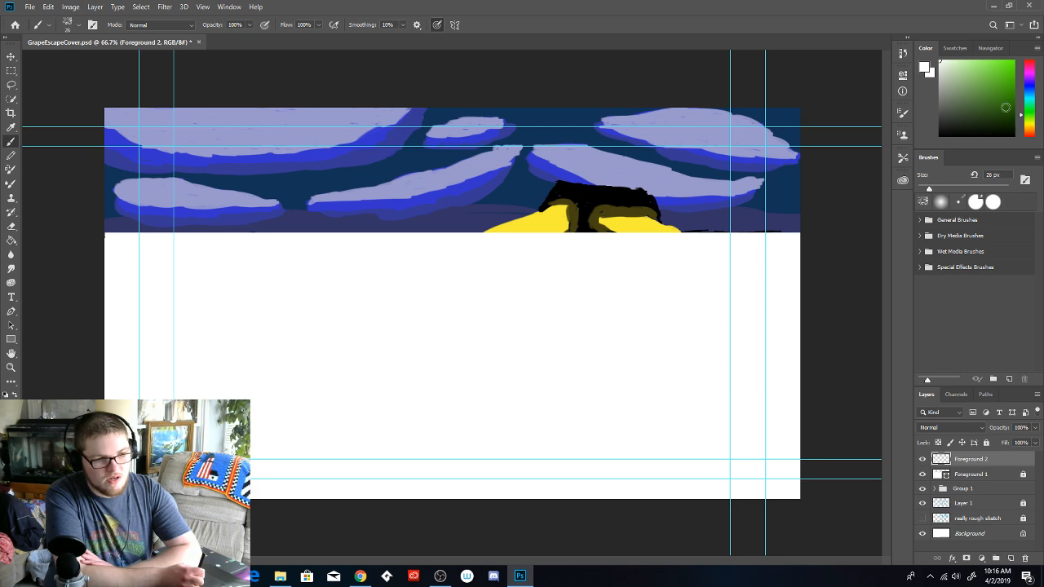
left_click(1002, 82)
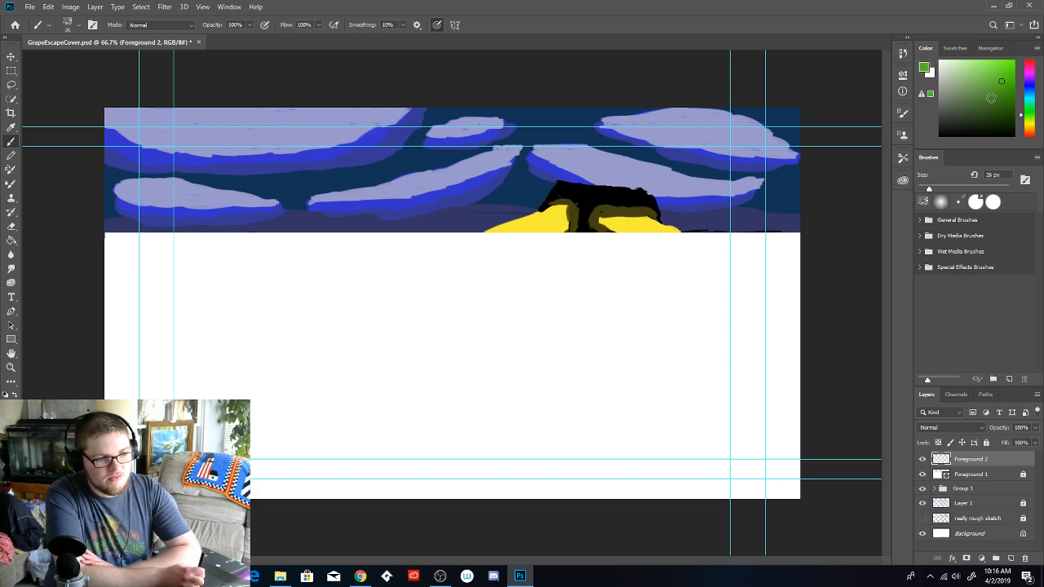
left_click(926, 68)
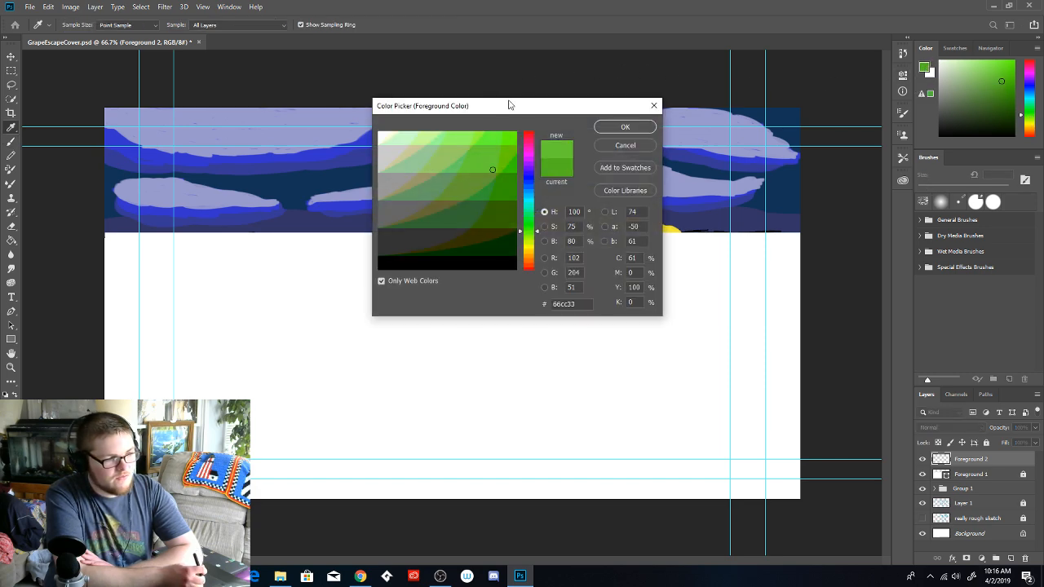
left_click(504, 189)
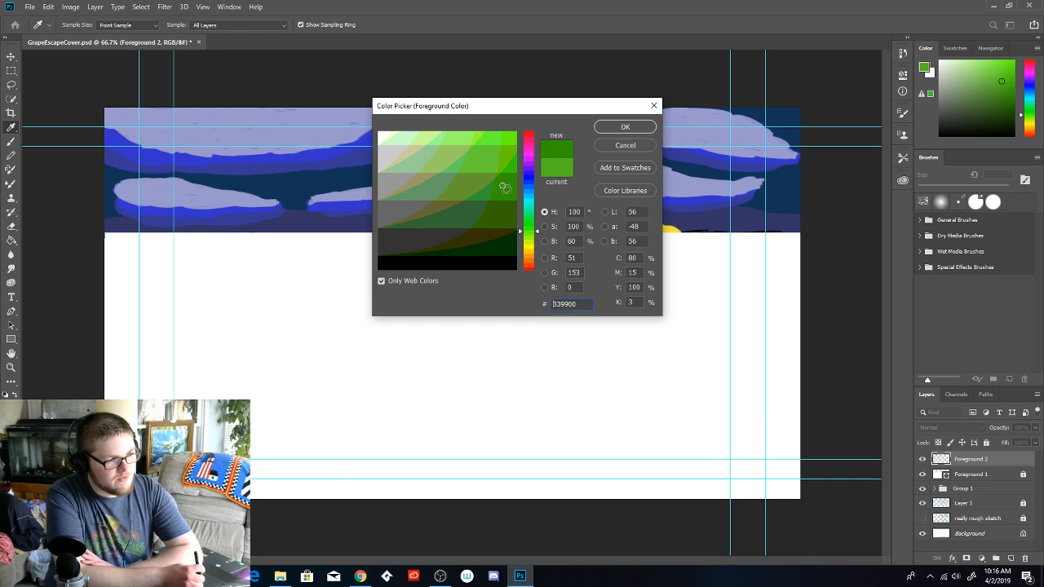
left_click(628, 128)
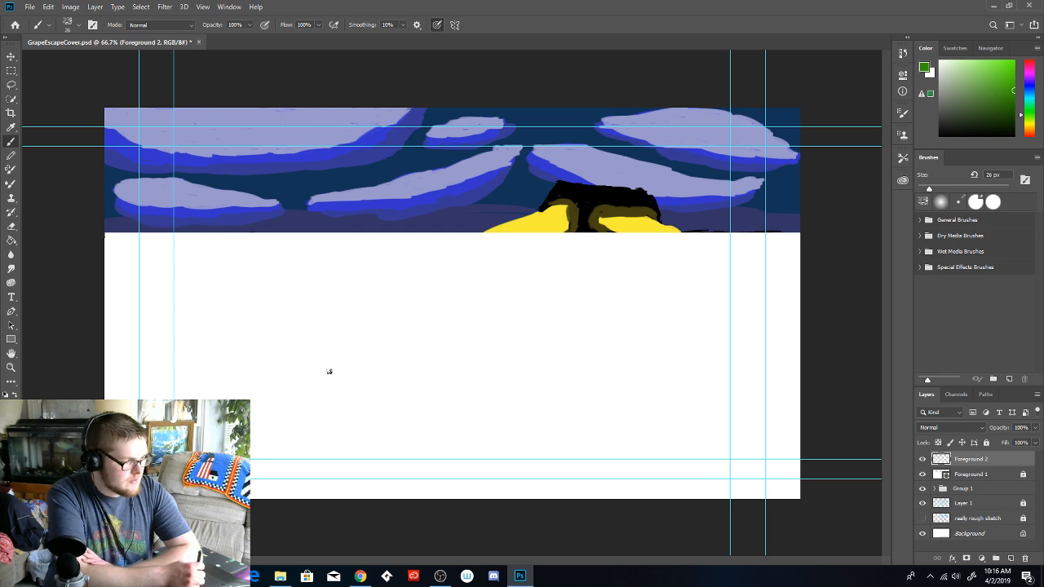
Try three green grass blades with the 26 px brush in the middle of the white area, and undo them
mouse_move(352, 321)
left_mouse_down()
mouse_move(387, 375)
mouse_move(407, 299)
left_mouse_up()
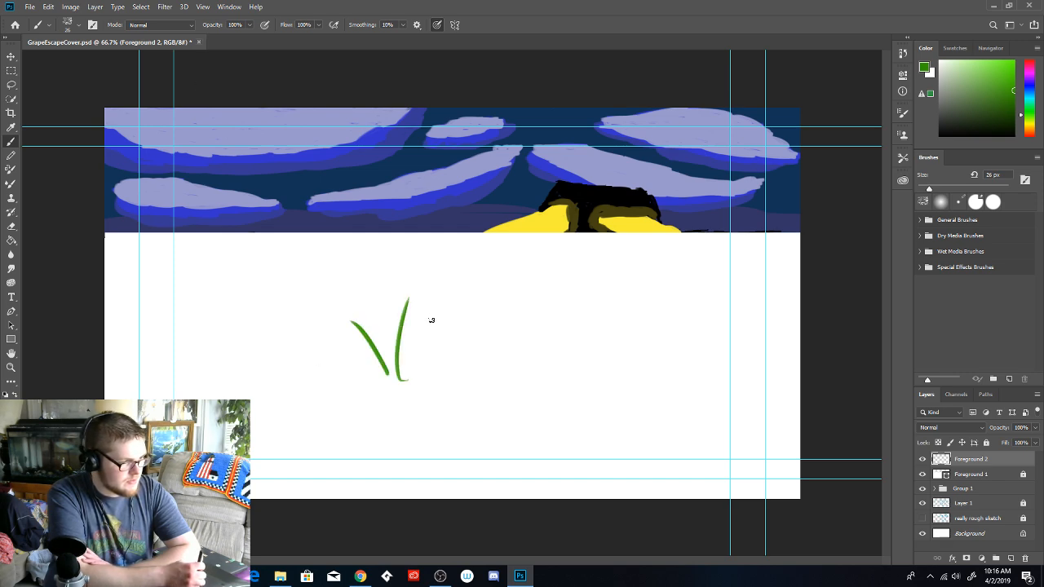
left_click_drag(415, 357, 484, 302)
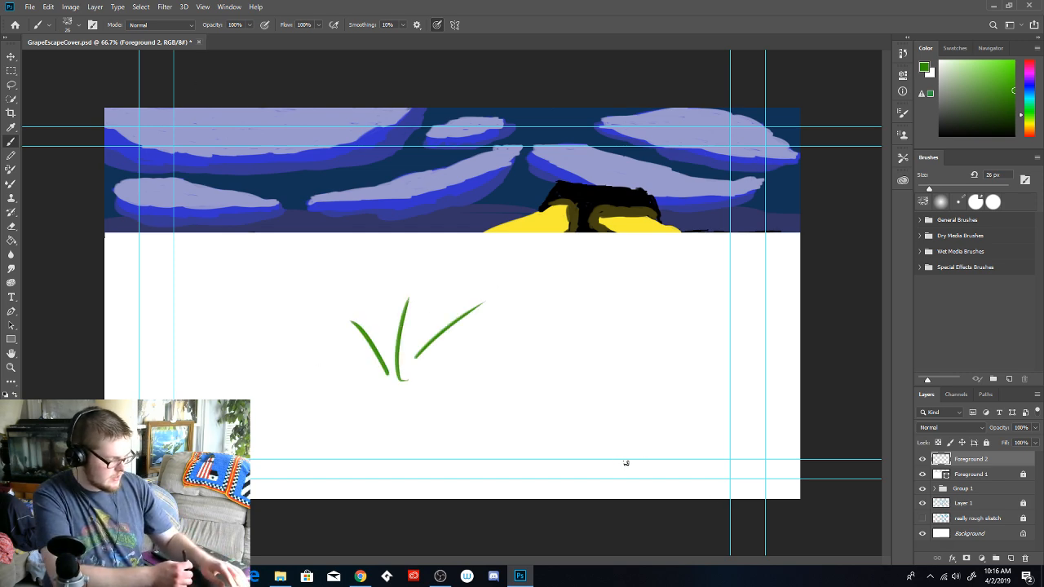
key("ctrl+z")
key("ctrl+z")
key("ctrl+z")
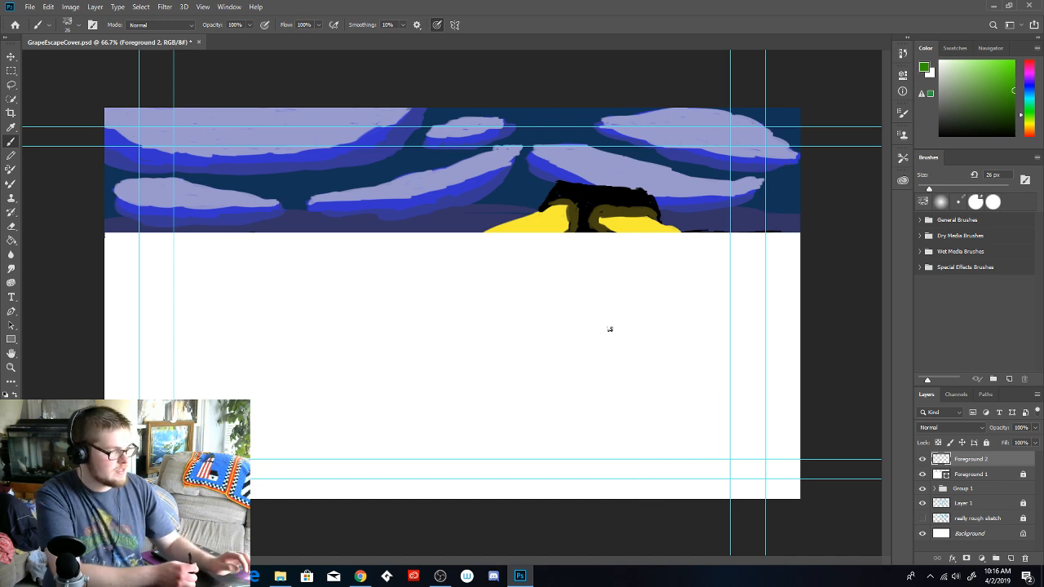
Reduce the brush size to 15 px
left_click(73, 26)
left_click(68, 55)
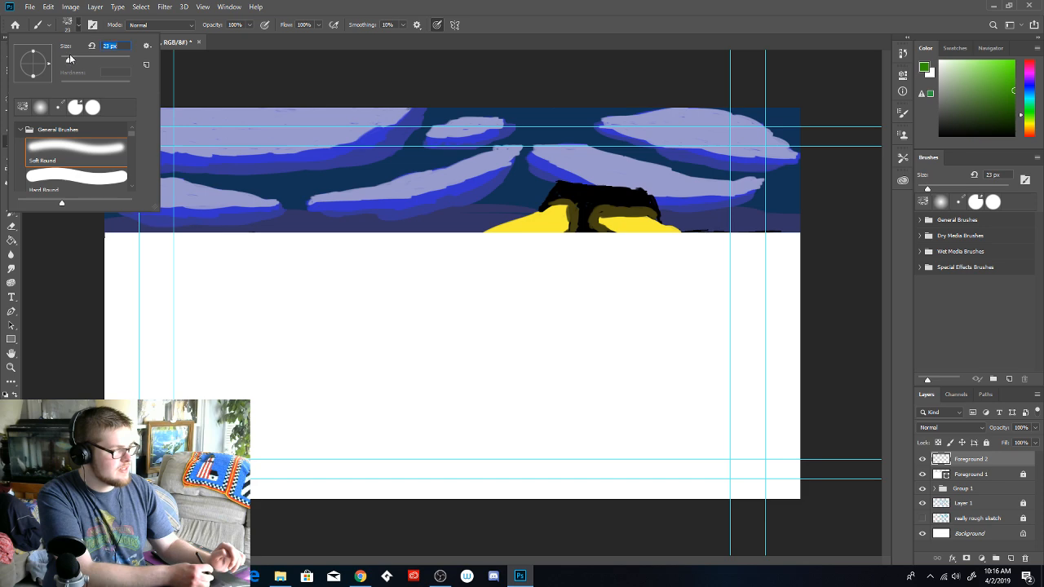
left_click_drag(67, 58, 65, 60)
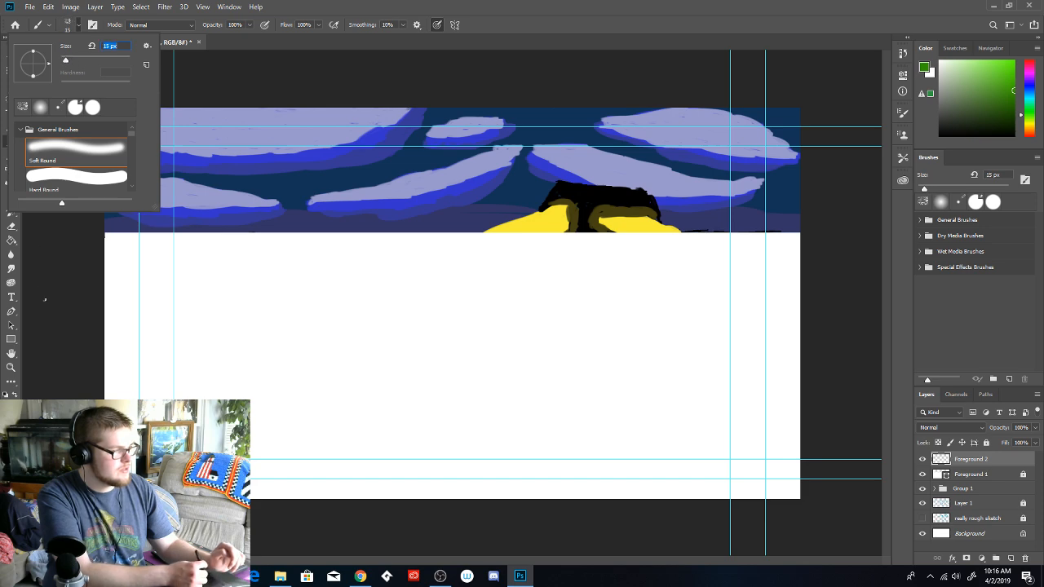
left_click(68, 306)
Try three slanted grass blades with the 15 px brush in the right half of the white area, and undo them
left_click_drag(536, 403, 612, 343)
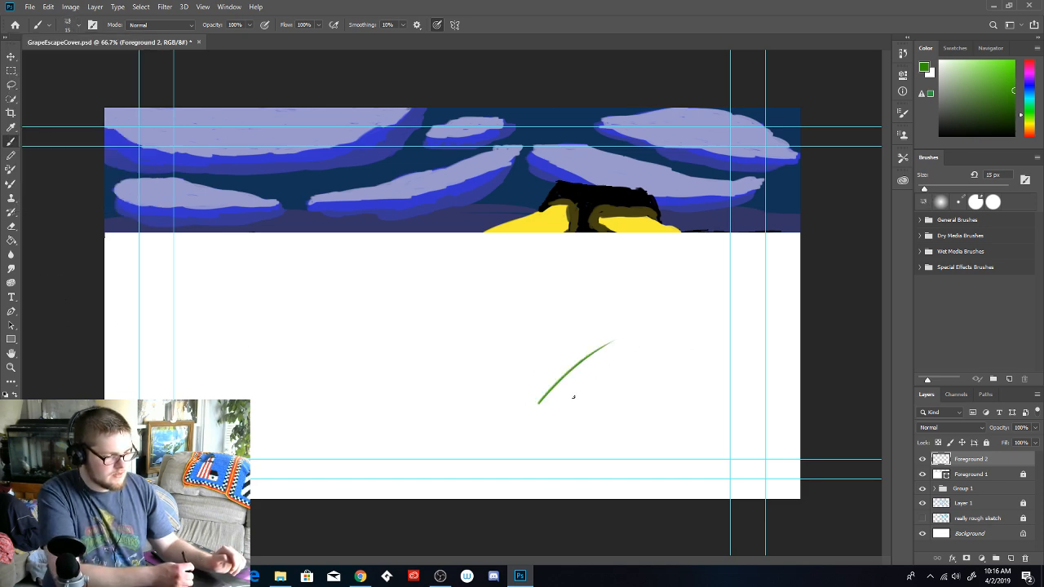
left_click_drag(587, 403, 668, 356)
left_click_drag(627, 402, 688, 369)
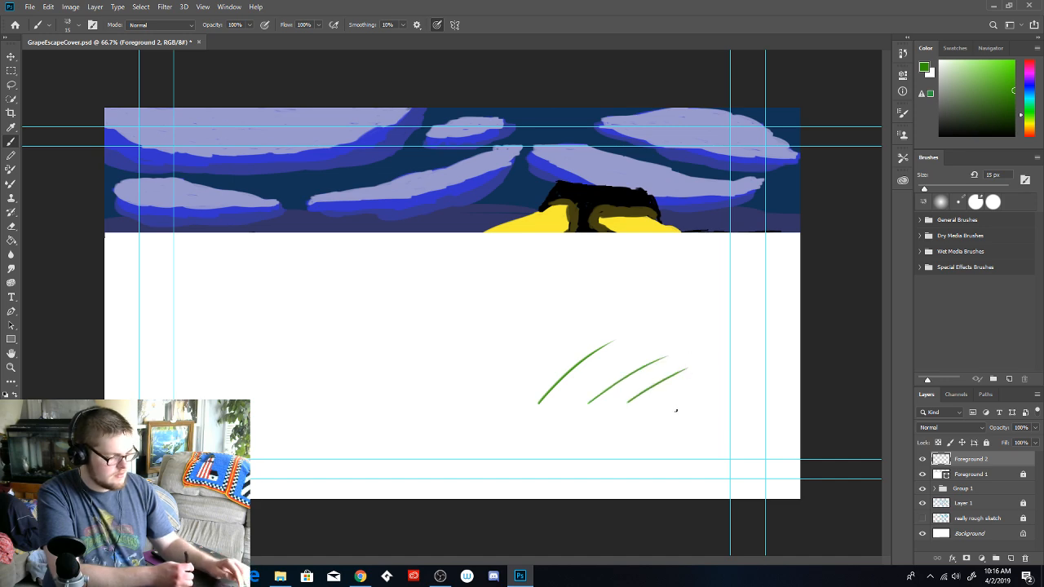
key("ctrl+z")
key("ctrl+z")
key("ctrl+z")
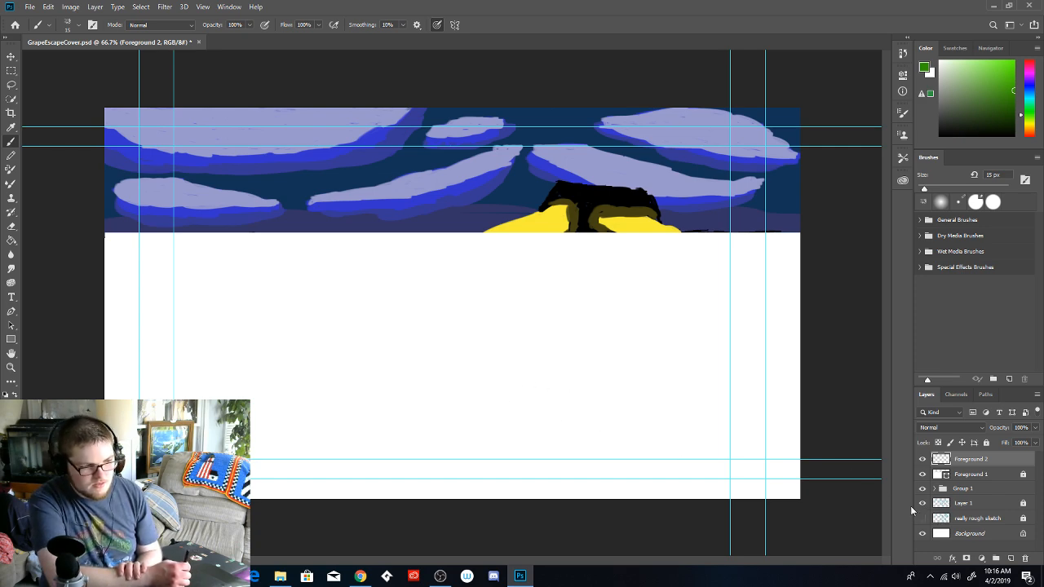
Move the Layer 1 sketch directly above Foreground 1 and make Foreground 2 the active layer
left_click_drag(962, 508, 974, 469)
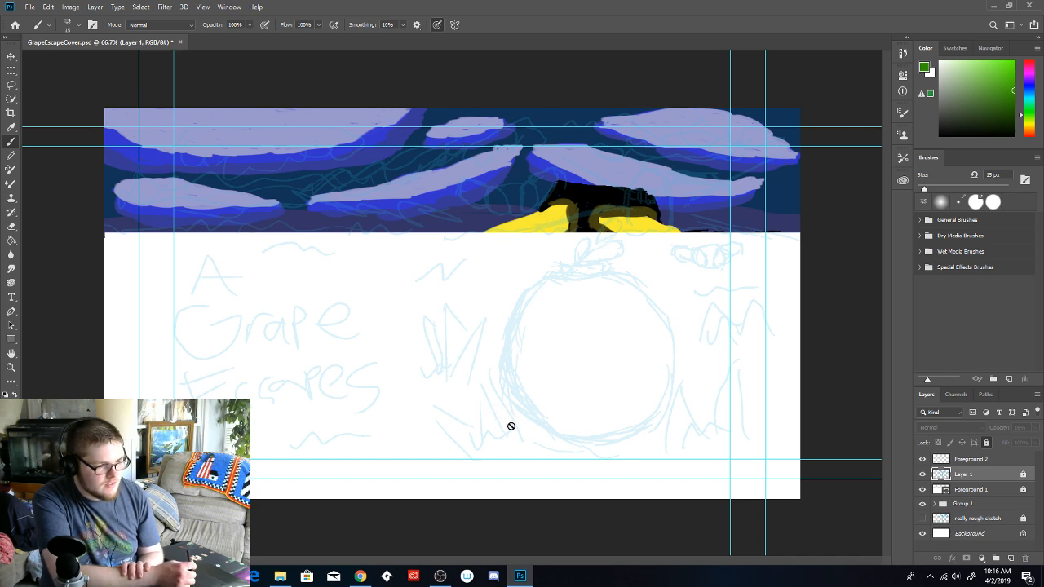
left_click(970, 459)
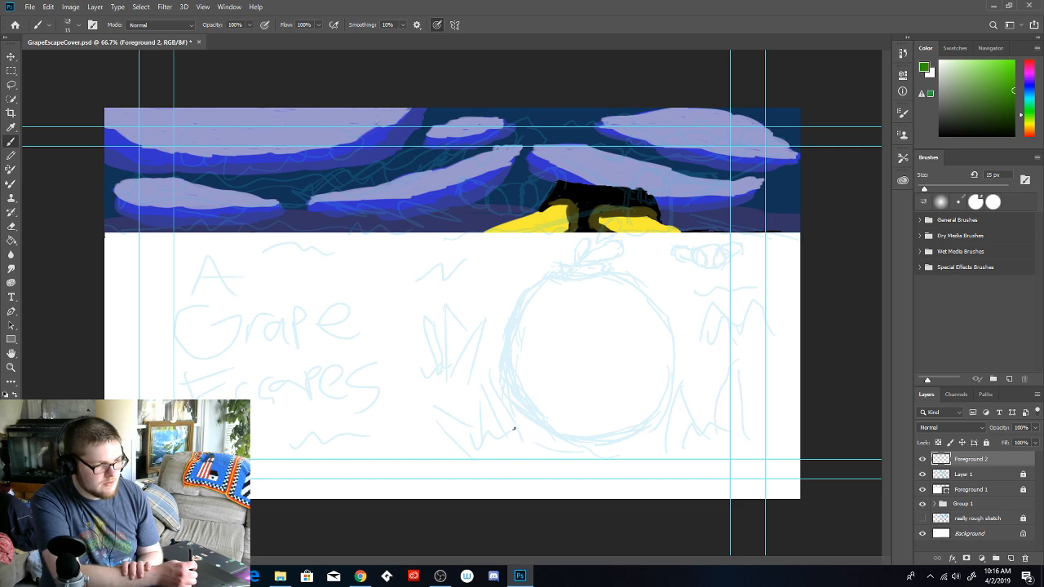
Try three green grass blades at the lower left of the sketched grape circle, and undo them
left_click_drag(515, 437, 470, 378)
left_click_drag(506, 439, 412, 382)
left_click_drag(485, 445, 414, 407)
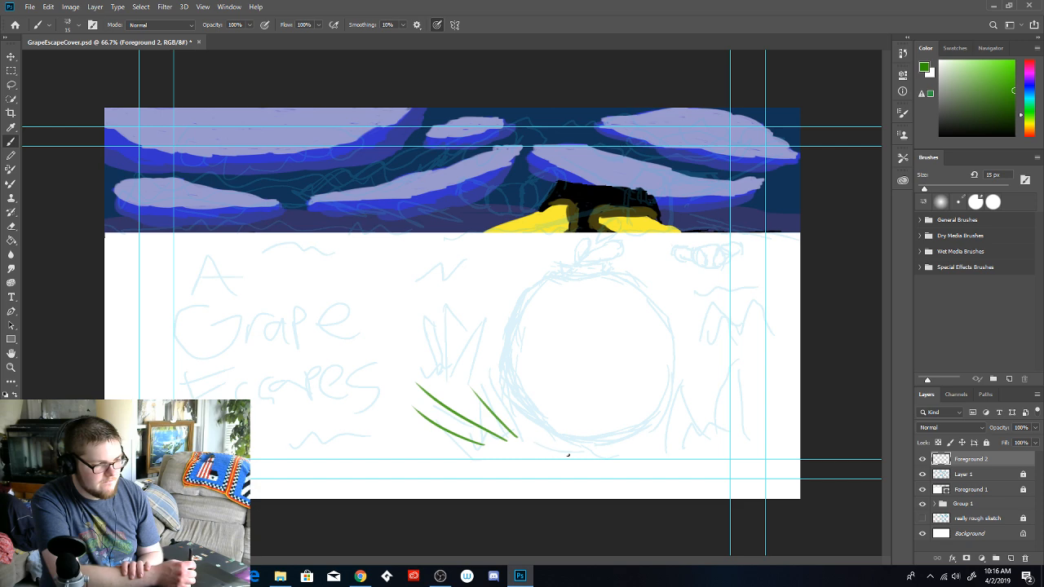
key("ctrl+z")
key("ctrl+z")
key("ctrl+z")
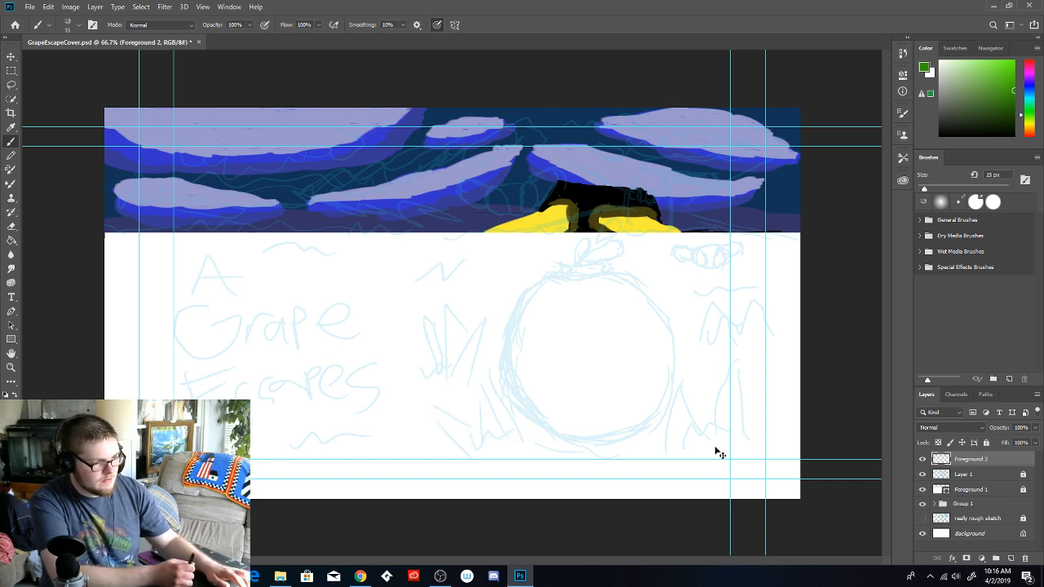
Paint green grass blades fanning outward from the lower left and lower right edges of the sketched grape circle, three per side
left_click_drag(518, 422, 478, 378)
left_click_drag(514, 425, 436, 364)
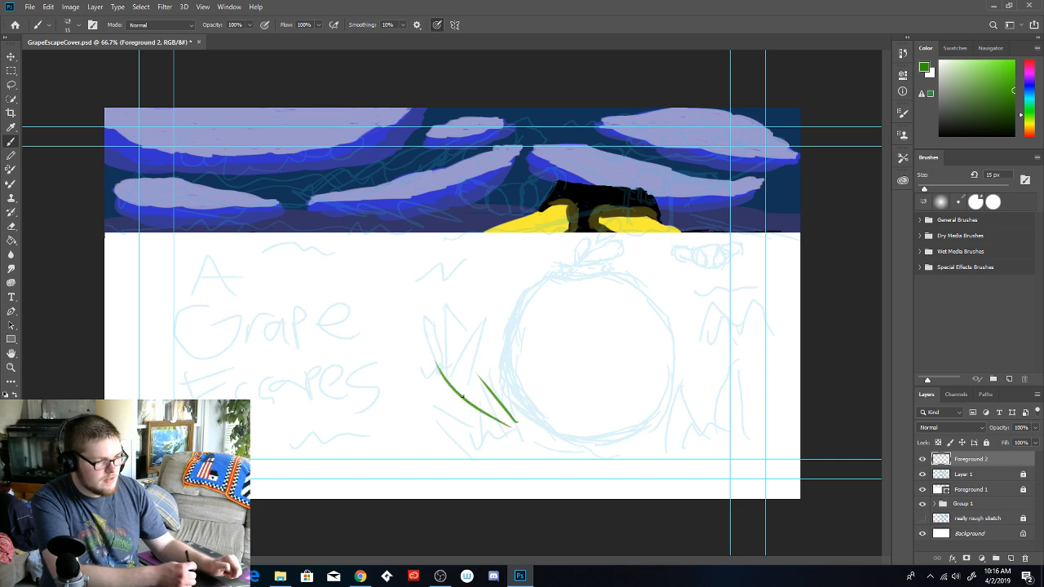
left_click_drag(514, 406, 494, 331)
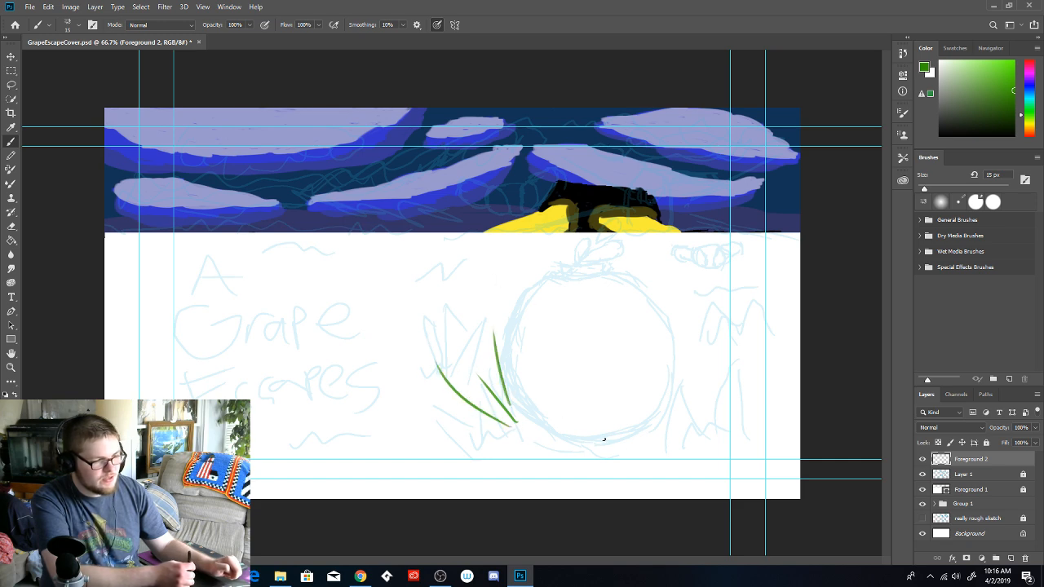
mouse_move(708, 369)
left_mouse_down()
mouse_move(635, 433)
mouse_move(740, 380)
left_mouse_up()
left_click_drag(632, 434, 764, 408)
Paint a tuft of three green grass blades to the upper right of the grape circle, growing from one base point
left_click_drag(733, 334, 703, 277)
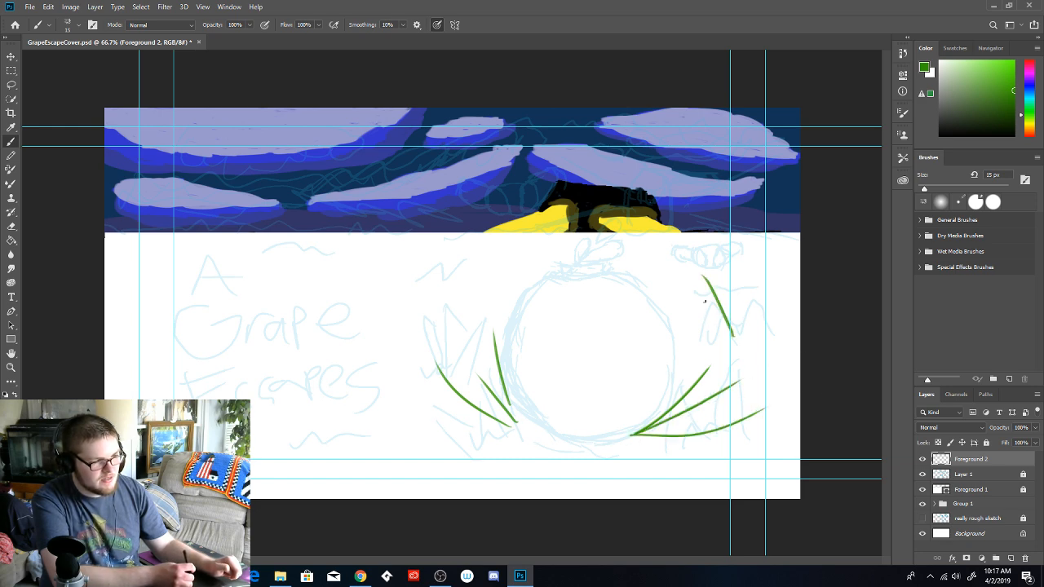
left_click_drag(732, 334, 759, 257)
left_click_drag(733, 335, 797, 269)
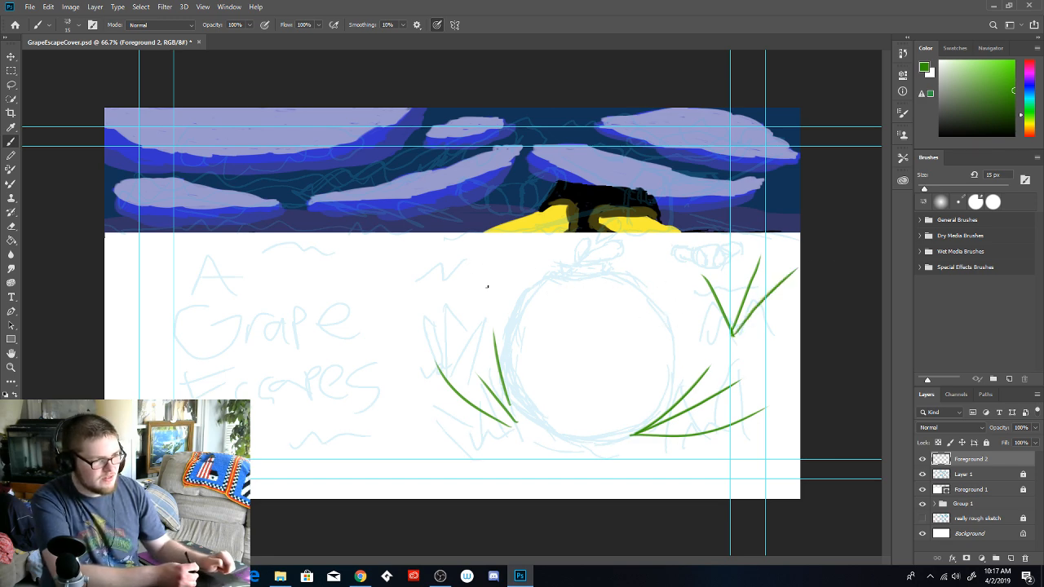
Try a tuft of green grass blades at the upper left of the sketched grape circle, redrawing its right-hand blades
mouse_move(481, 313)
left_mouse_down()
mouse_move(465, 270)
mouse_move(538, 259)
left_mouse_up()
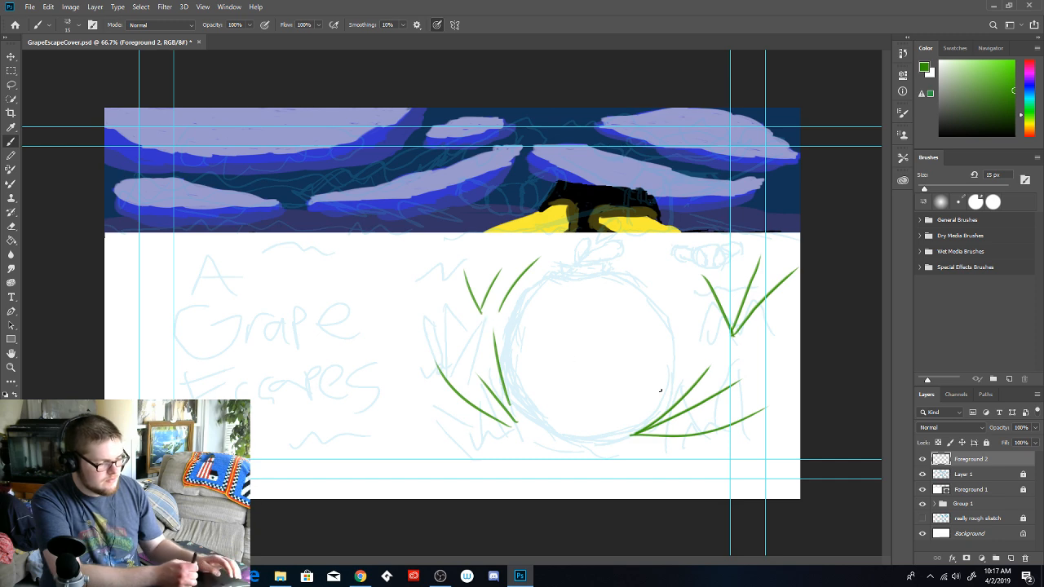
key("ctrl+z")
key("ctrl+z")
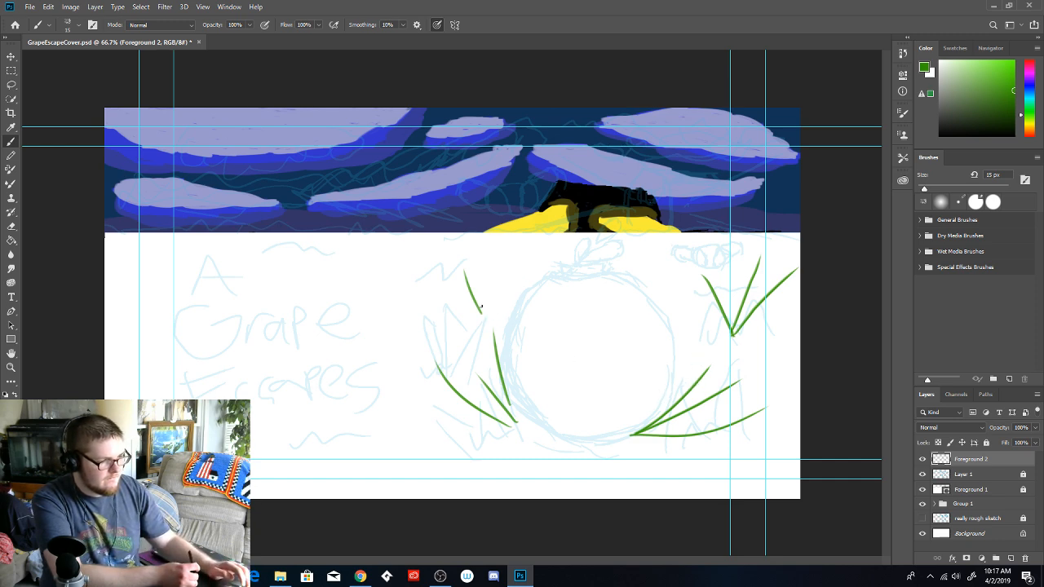
left_click_drag(479, 313, 515, 269)
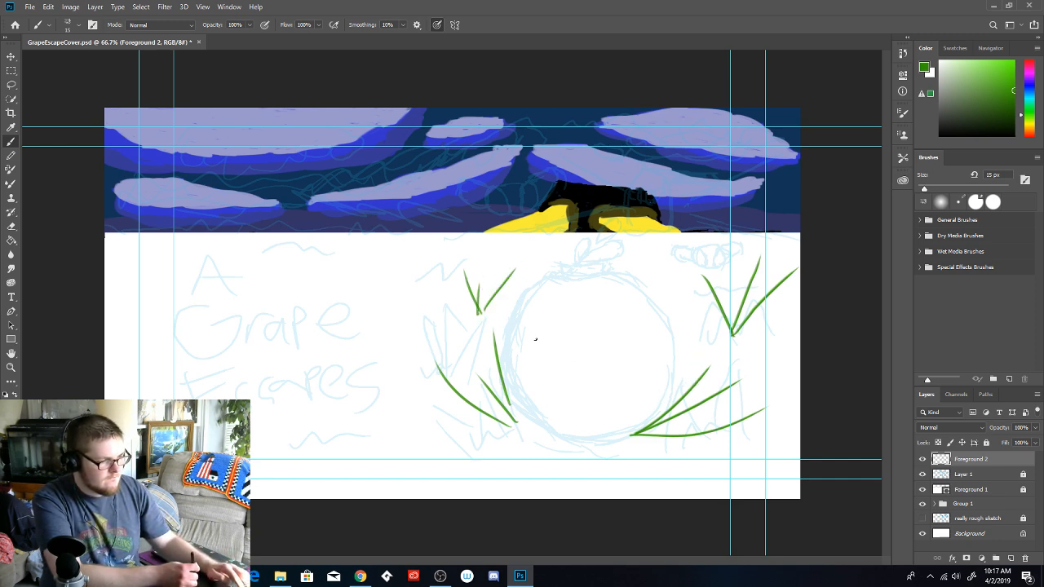
Undo all the green grass blades painted around the grape circle, back to the bare sketch
key("ctrl+z")
key("ctrl+z")
key("ctrl+z")
key("ctrl+z")
key("ctrl+z")
key("ctrl+z")
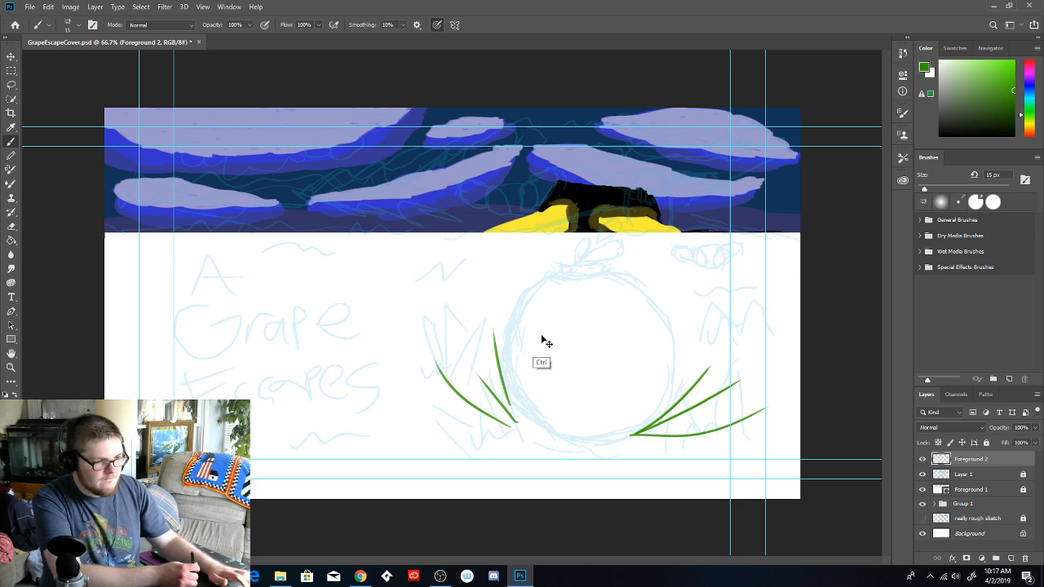
key("ctrl+z")
key("ctrl+z")
key("ctrl+z")
key("ctrl+z")
key("ctrl+z")
key("ctrl+z")
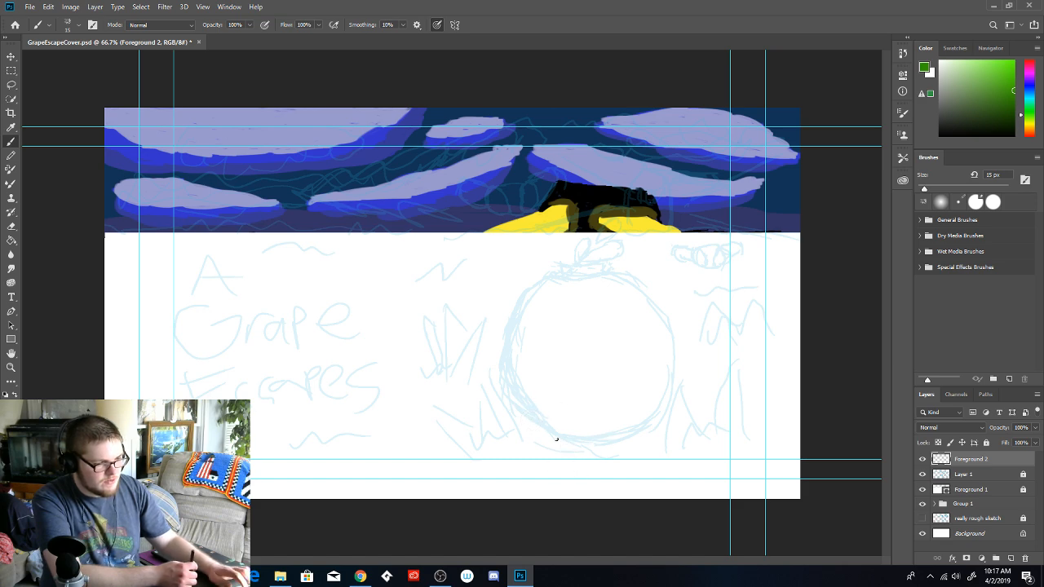
Paint three long curved green grass blades fanning outward from each side of the grape circle's base
left_click_drag(554, 434, 429, 352)
left_click_drag(535, 420, 484, 356)
left_click_drag(524, 403, 500, 317)
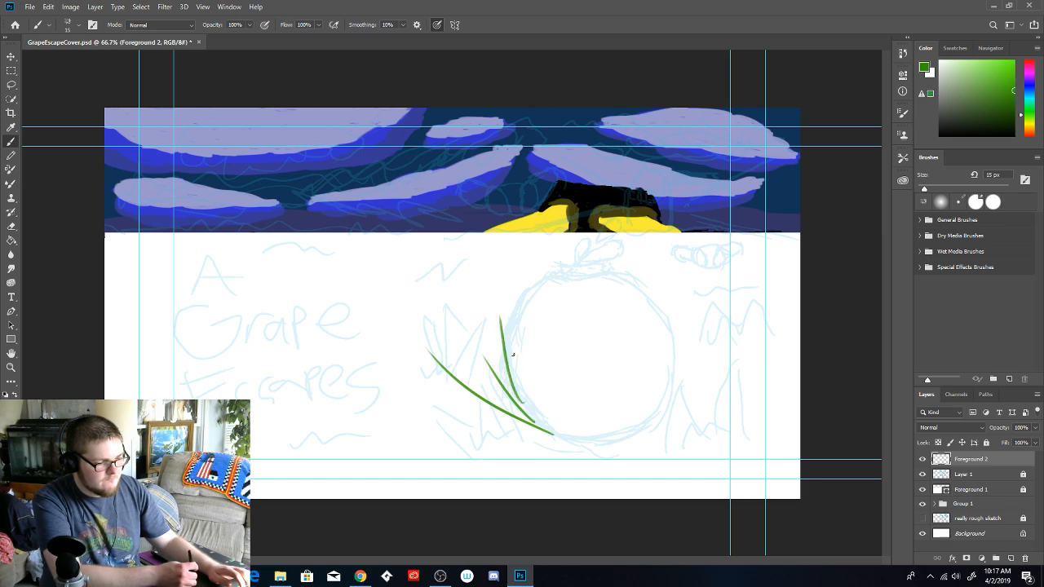
left_click_drag(601, 439, 755, 349)
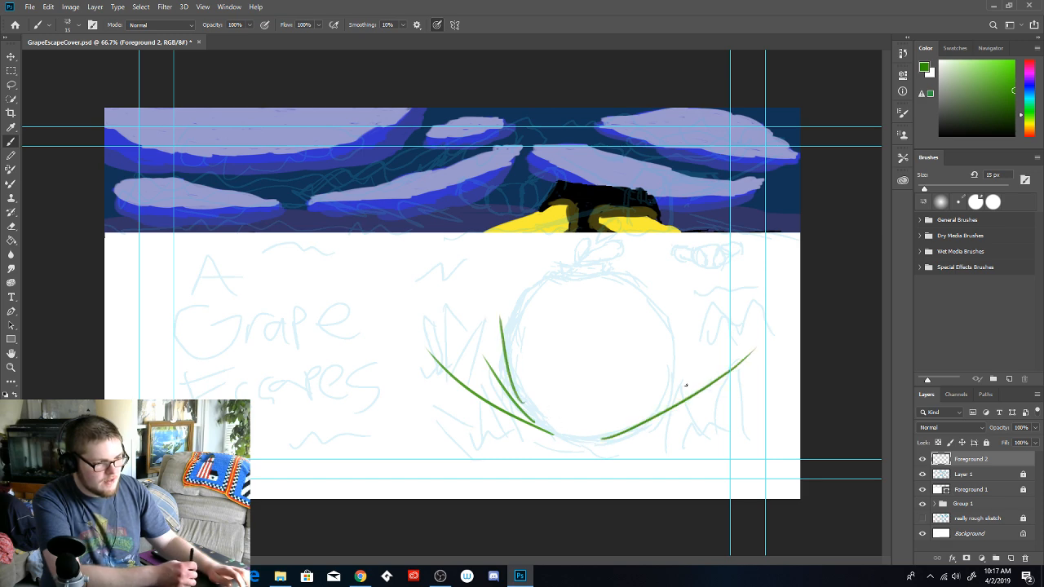
left_click_drag(602, 436, 715, 353)
left_click_drag(618, 422, 706, 313)
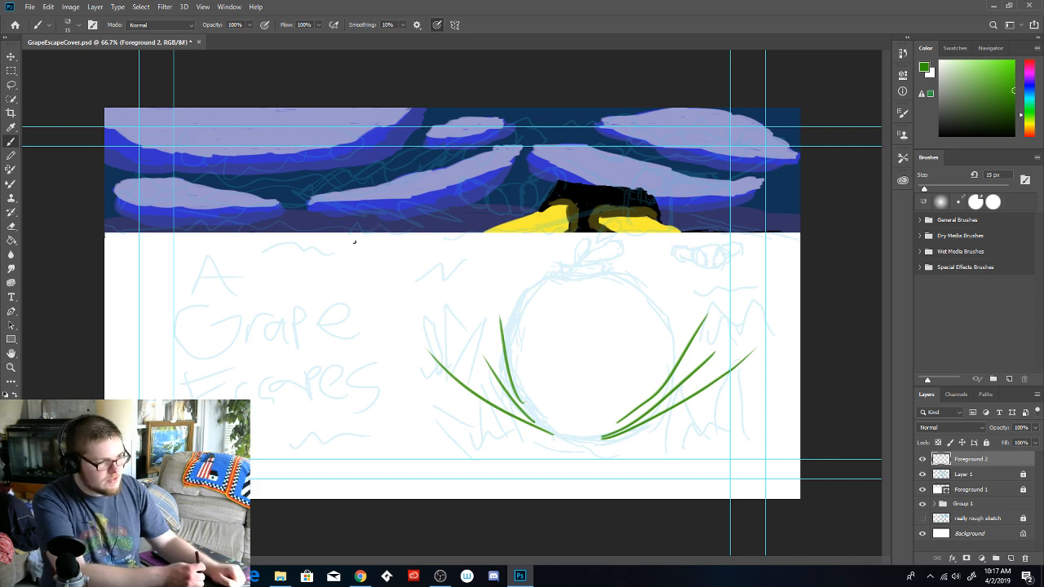
Paint small green grass tufts around the sketched title lettering and a row of short grass flecks along the horizon
mouse_move(391, 282)
left_mouse_down()
mouse_move(383, 269)
mouse_move(402, 266)
mouse_move(393, 281)
mouse_move(324, 261)
mouse_move(345, 249)
mouse_move(341, 275)
left_mouse_up()
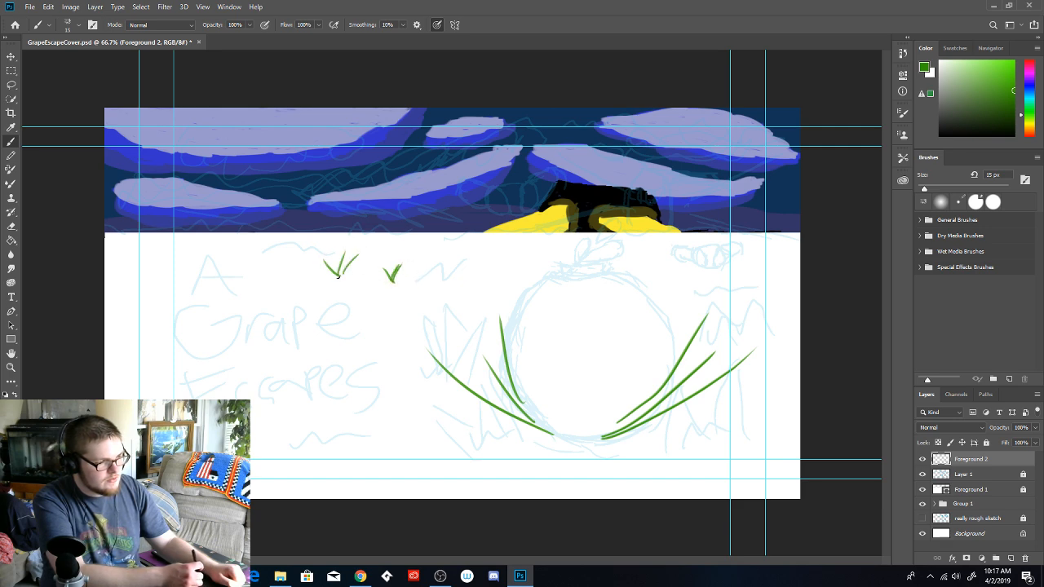
mouse_move(374, 448)
left_mouse_down()
mouse_move(377, 430)
mouse_move(394, 432)
left_mouse_up()
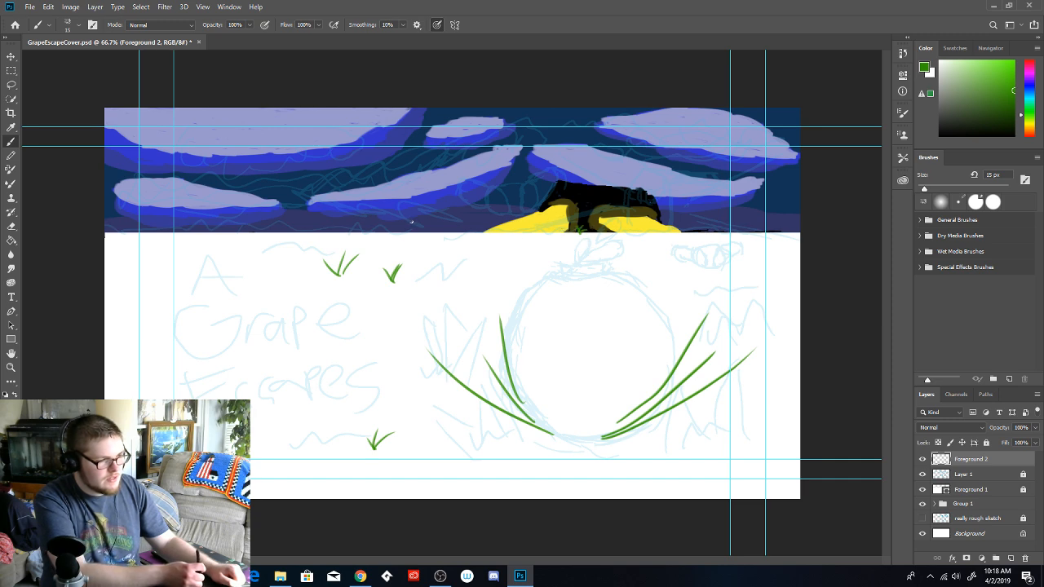
left_click_drag(439, 235, 539, 232)
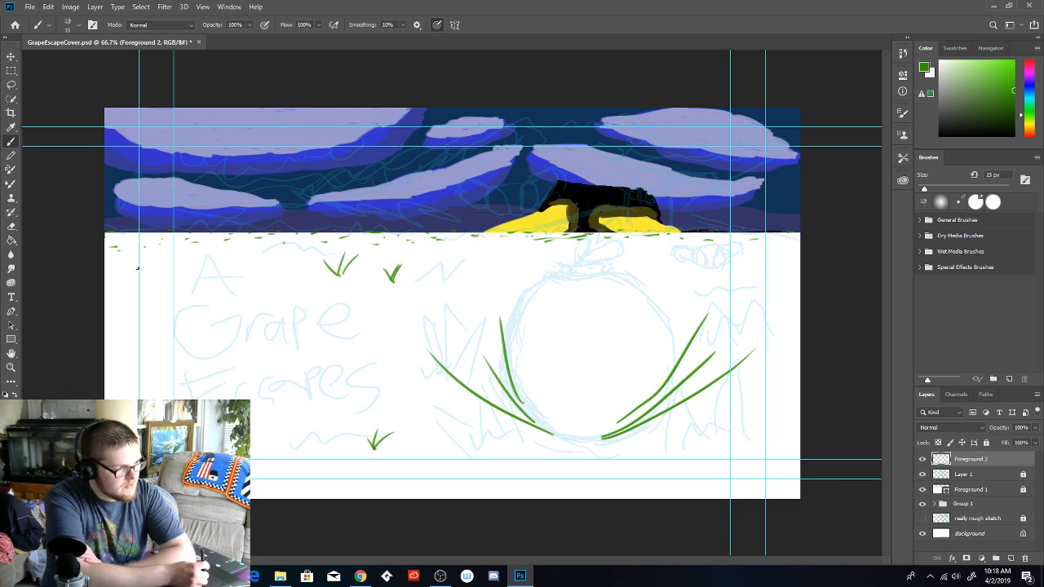
left_click_drag(109, 268, 127, 297)
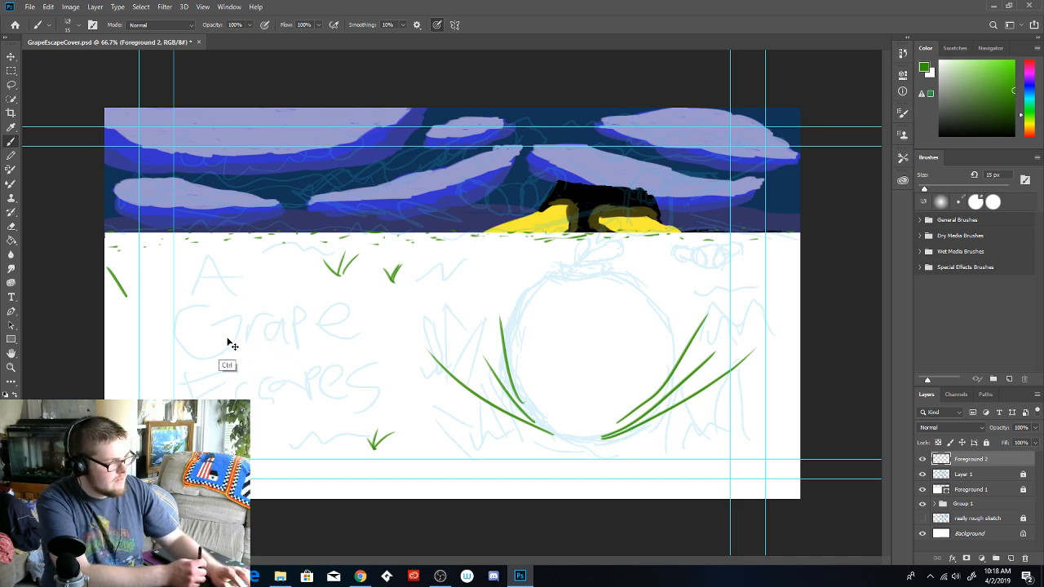
mouse_move(128, 276)
left_mouse_down()
mouse_move(121, 264)
mouse_move(155, 258)
left_mouse_up()
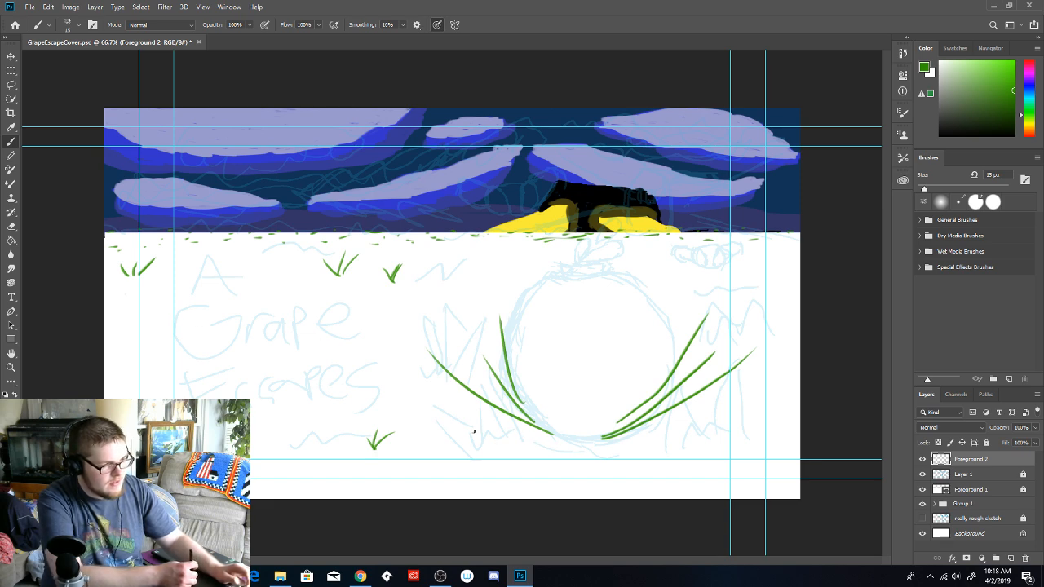
Extend the grass fans beside the grape upward with two more blades on its left and three on its right
left_click_drag(485, 379, 459, 308)
left_click_drag(481, 354, 487, 270)
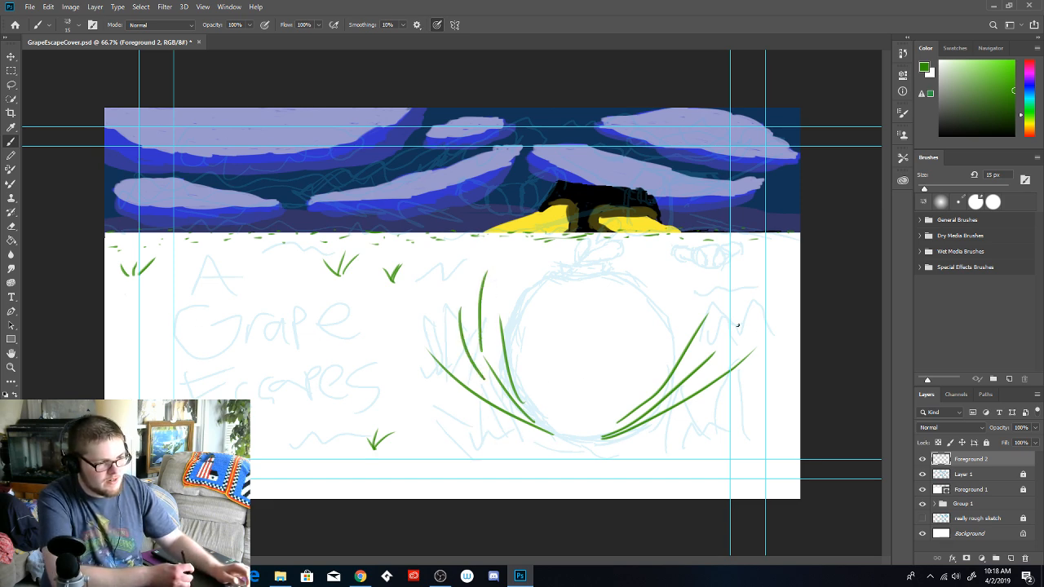
left_click_drag(675, 340, 707, 274)
left_click_drag(705, 346, 764, 280)
left_click_drag(716, 361, 799, 288)
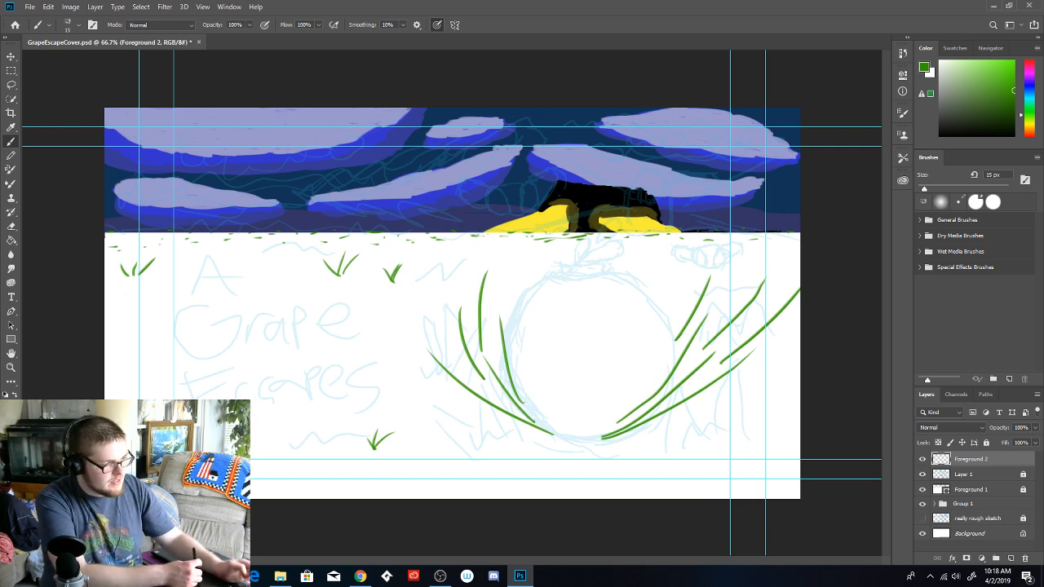
Paint more green grass blades and tufts along the canvas's left edge, bottom edge and lower right corner
key("z")
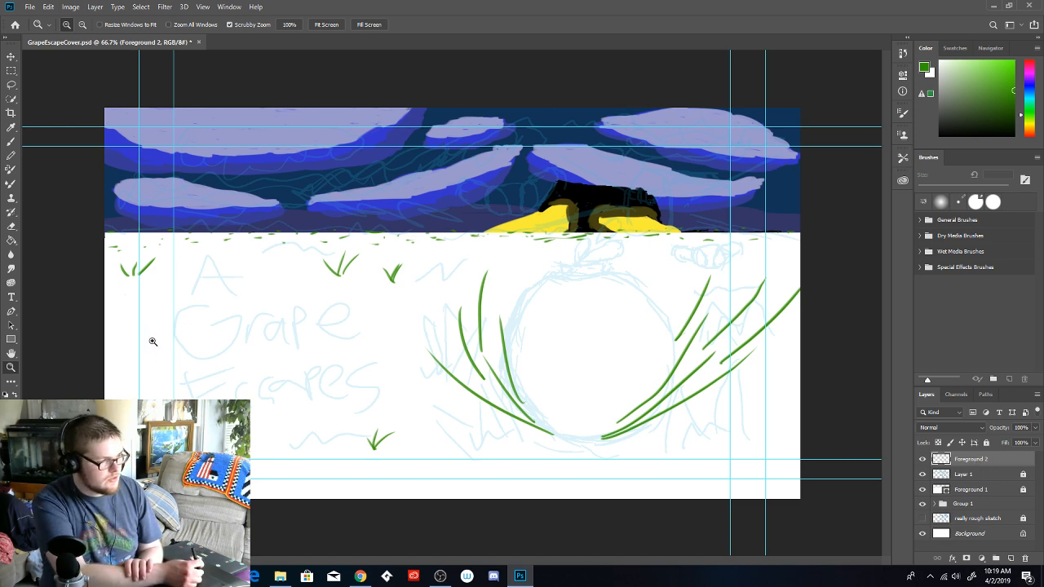
left_click(10, 142)
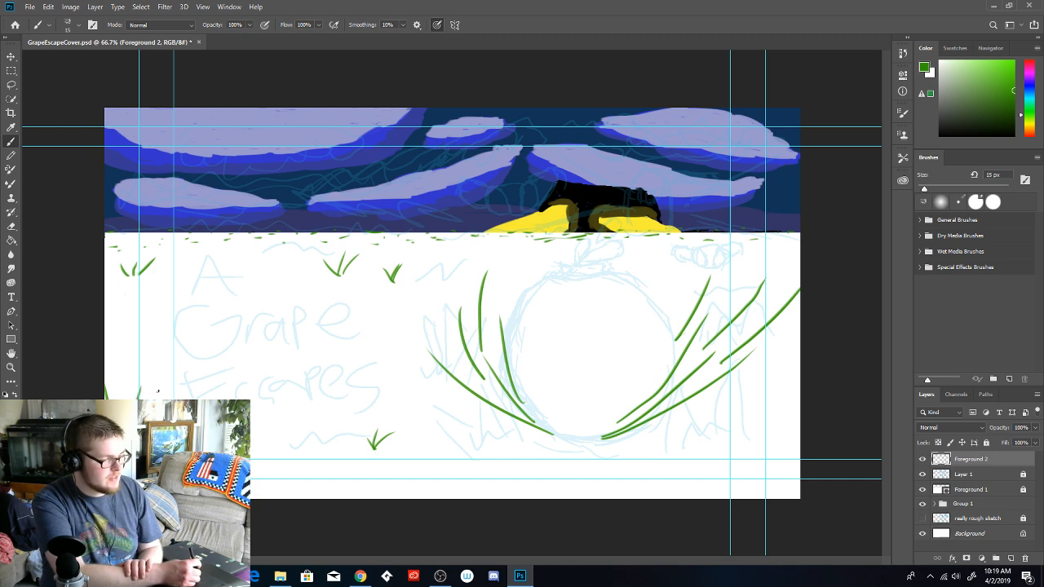
mouse_move(127, 372)
left_mouse_down()
mouse_move(136, 311)
mouse_move(155, 328)
mouse_move(126, 372)
left_mouse_up()
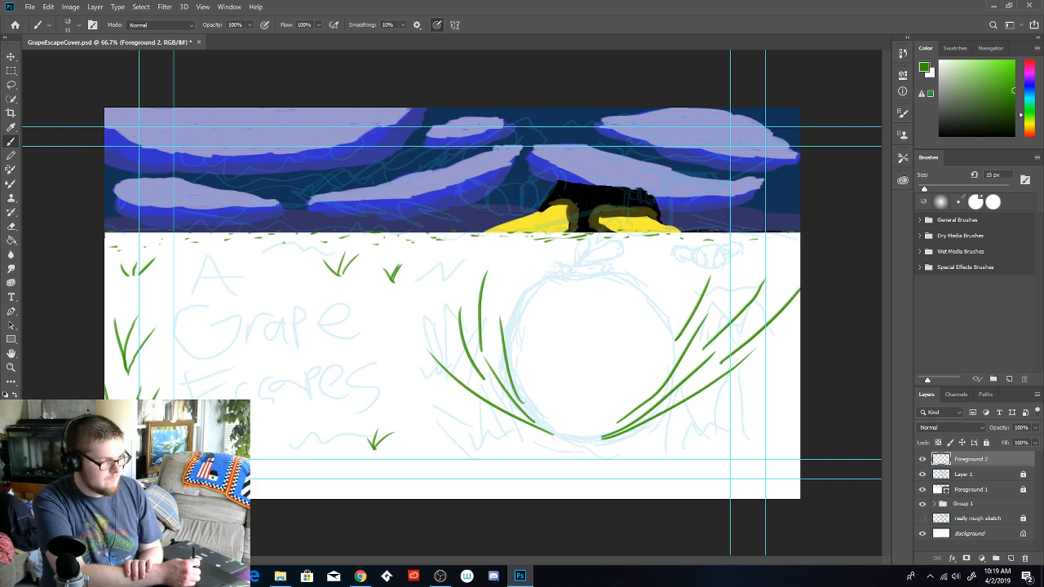
left_click_drag(274, 495, 275, 472)
left_click_drag(340, 496, 366, 470)
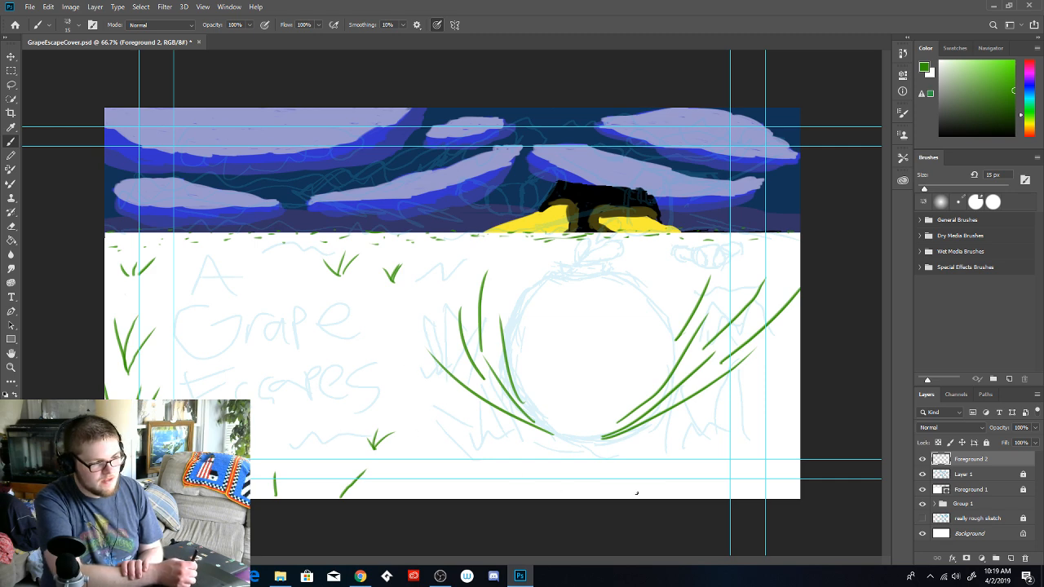
mouse_move(689, 493)
left_mouse_down()
mouse_move(677, 468)
mouse_move(704, 450)
left_mouse_up()
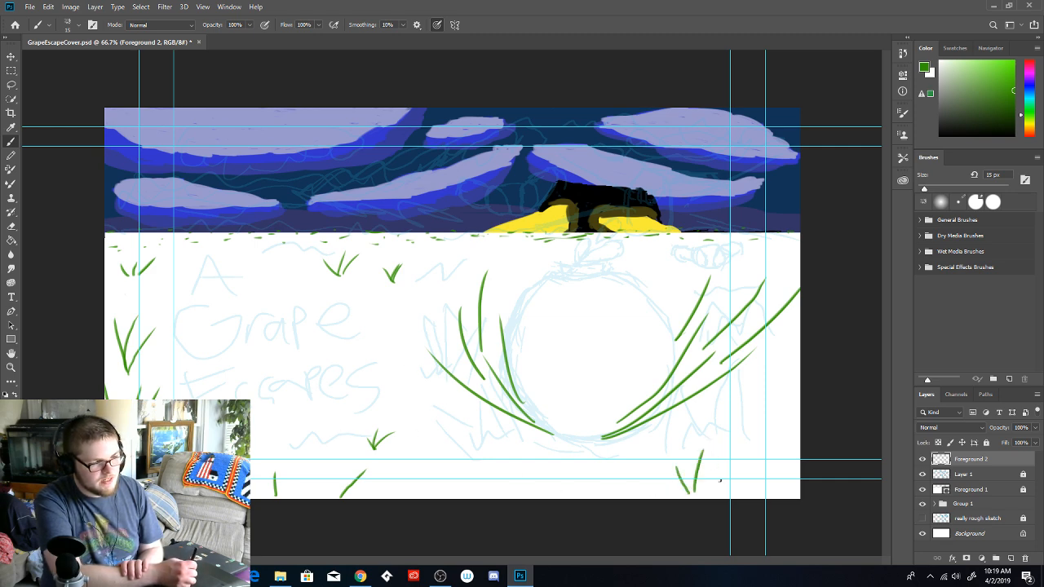
mouse_move(717, 488)
left_mouse_down()
mouse_move(759, 444)
mouse_move(755, 377)
mouse_move(783, 391)
left_mouse_up()
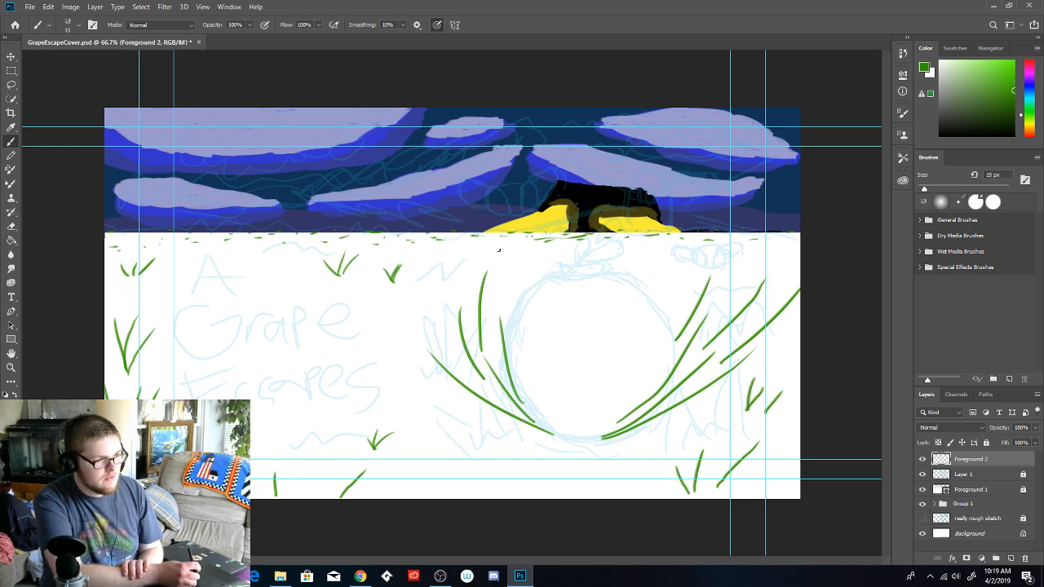
Paint short grass strokes at the grape's upper left and the field's upper right corner, and undo an extra blade over the grape's edge
mouse_move(510, 262)
left_mouse_down()
mouse_move(519, 244)
mouse_move(545, 247)
left_mouse_up()
left_click_drag(511, 285, 508, 273)
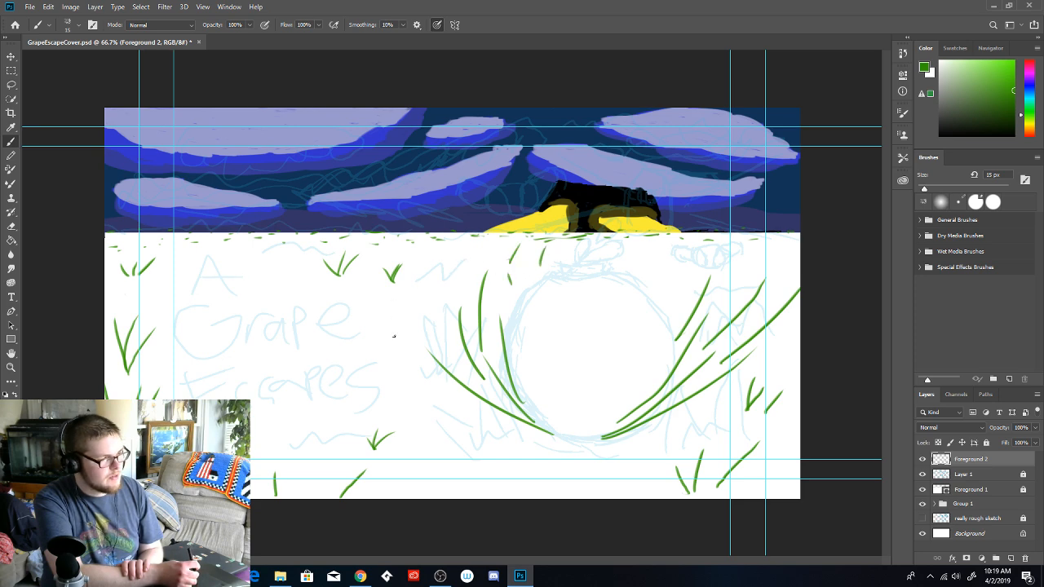
mouse_move(772, 267)
left_mouse_down()
mouse_move(789, 238)
mouse_move(793, 255)
mouse_move(752, 248)
left_mouse_up()
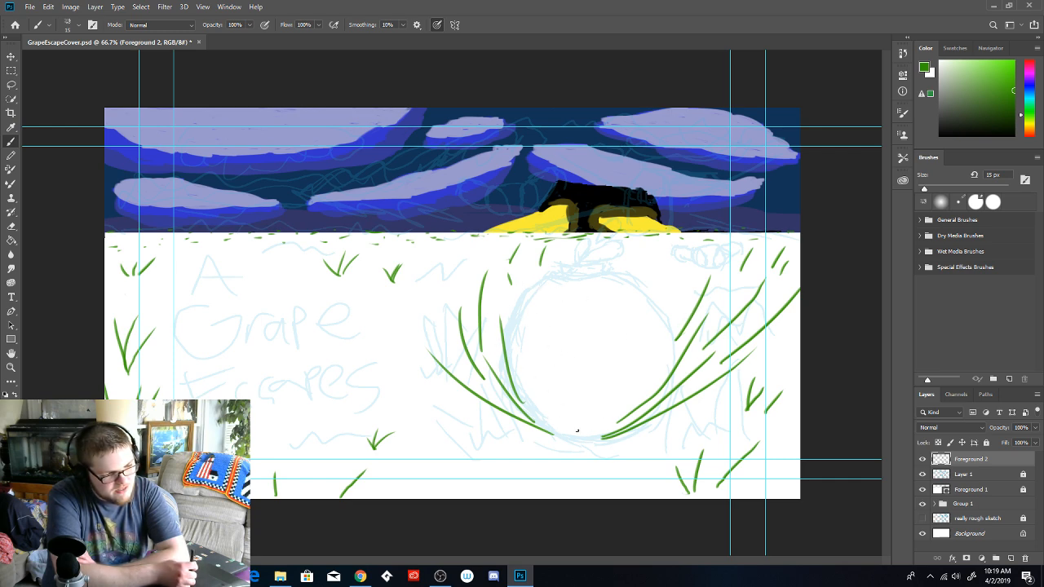
left_click_drag(507, 326, 532, 260)
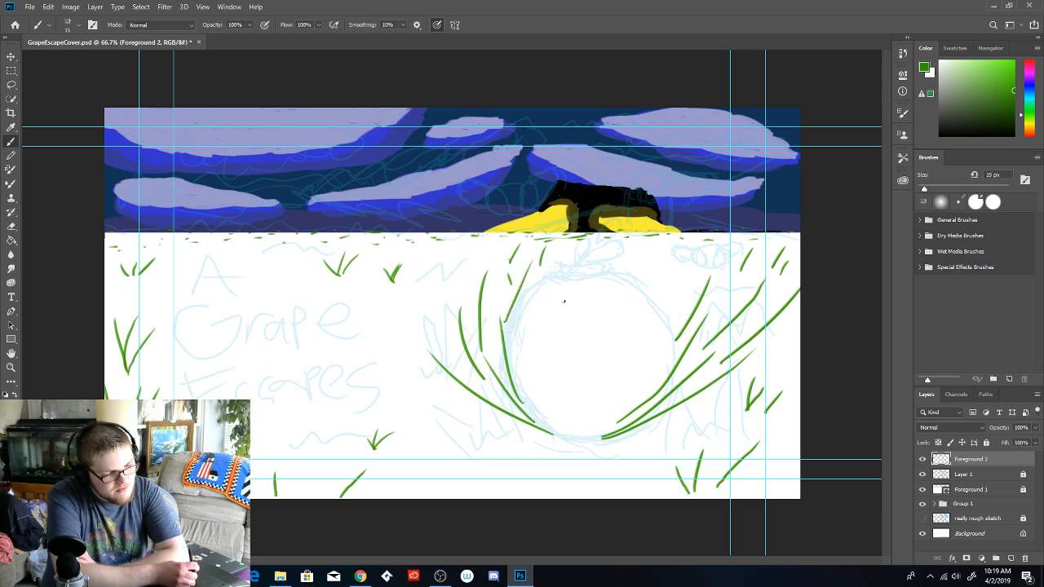
key("ctrl+z")
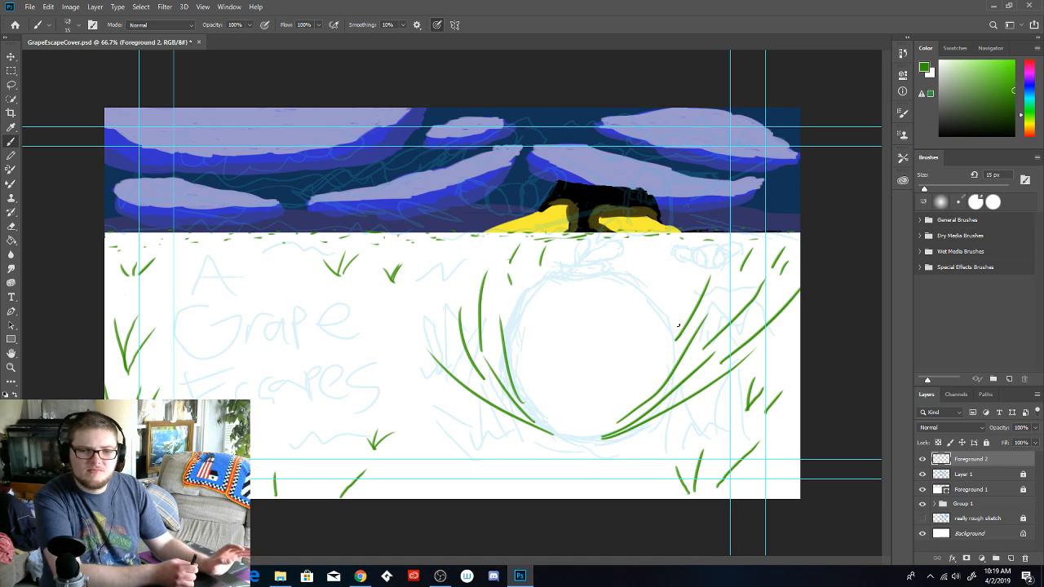
Lock the Foreground 2 layer and add a new layer named "Flies rough" above it
left_click(986, 442)
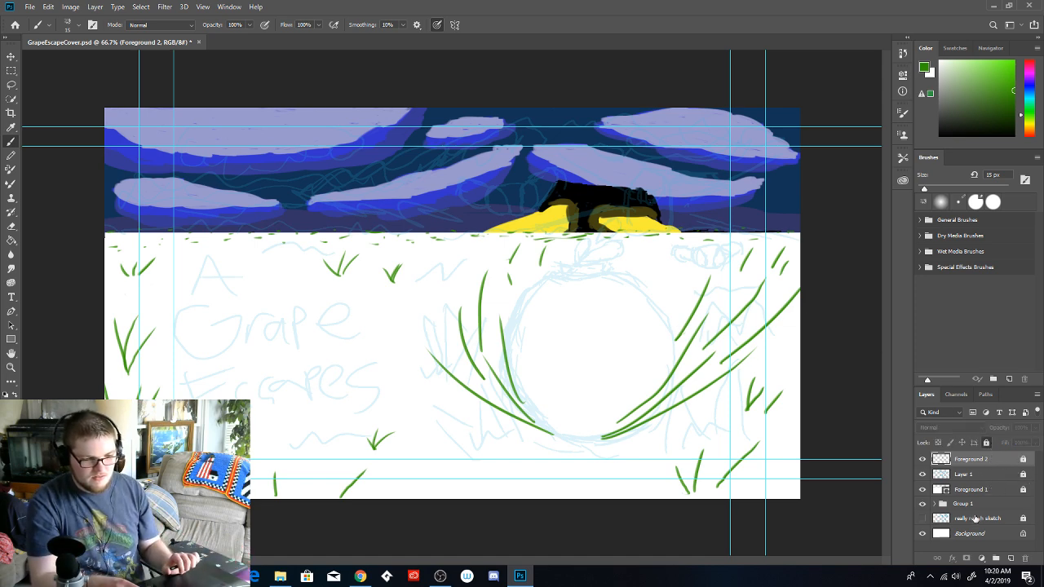
left_click(1012, 559)
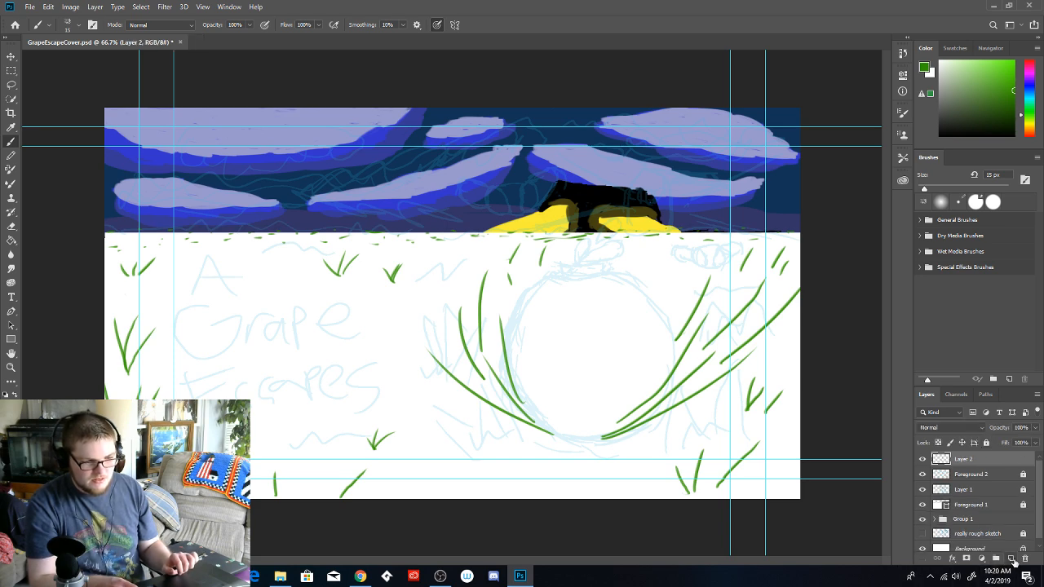
double_click(965, 459)
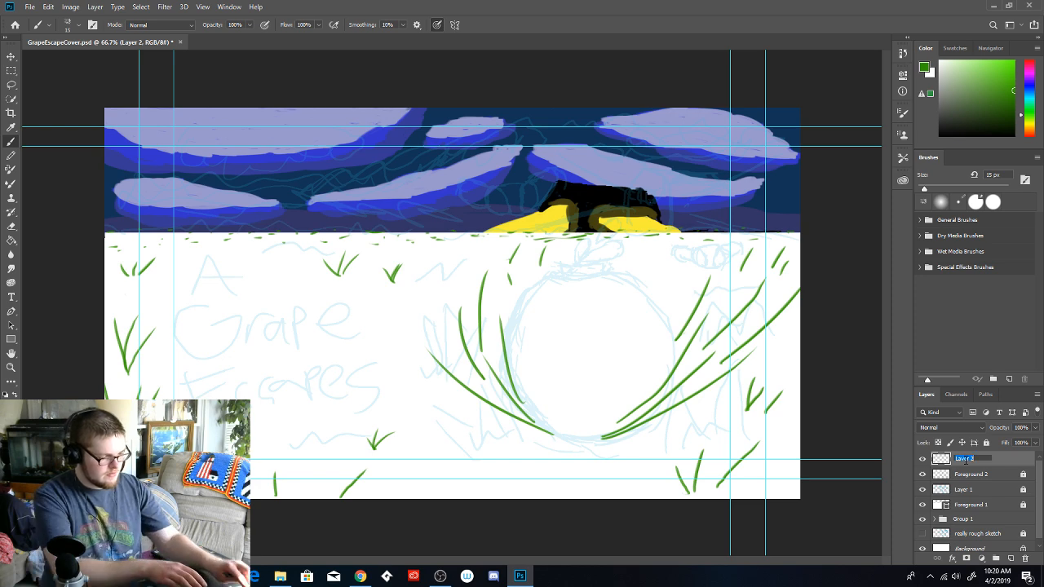
type("Fli")
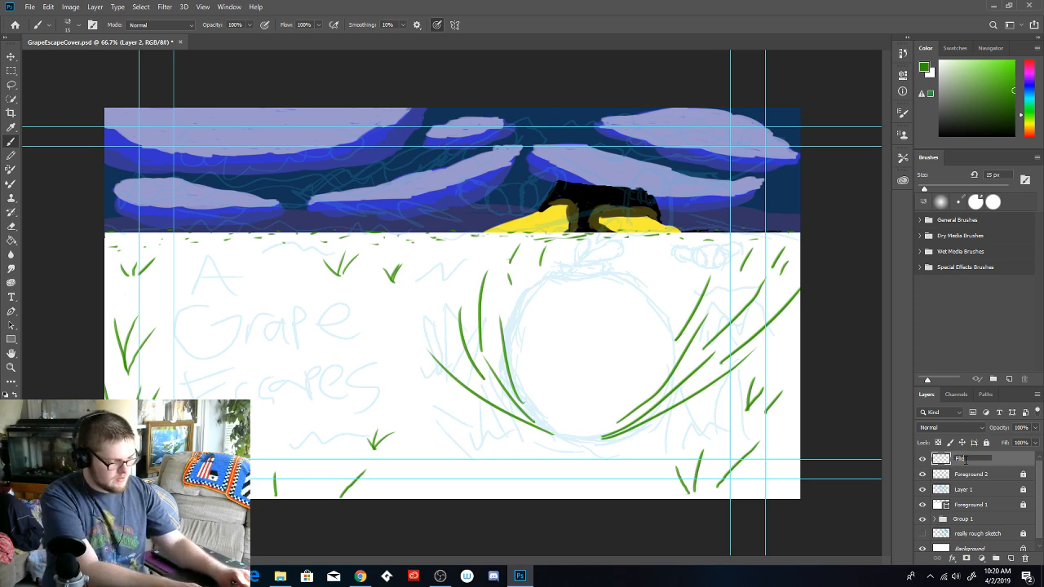
type("oregrough")
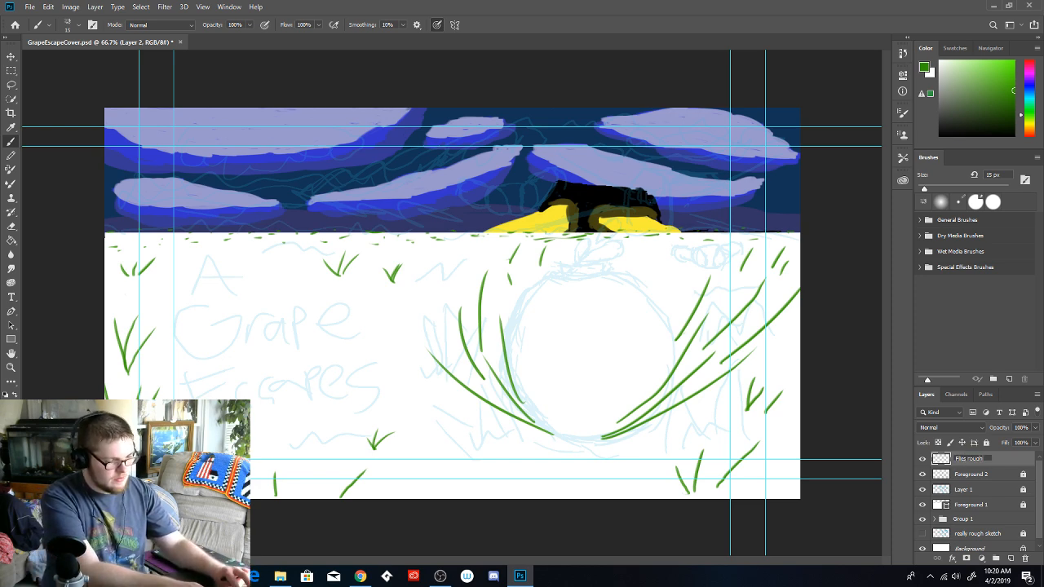
left_click(1003, 464)
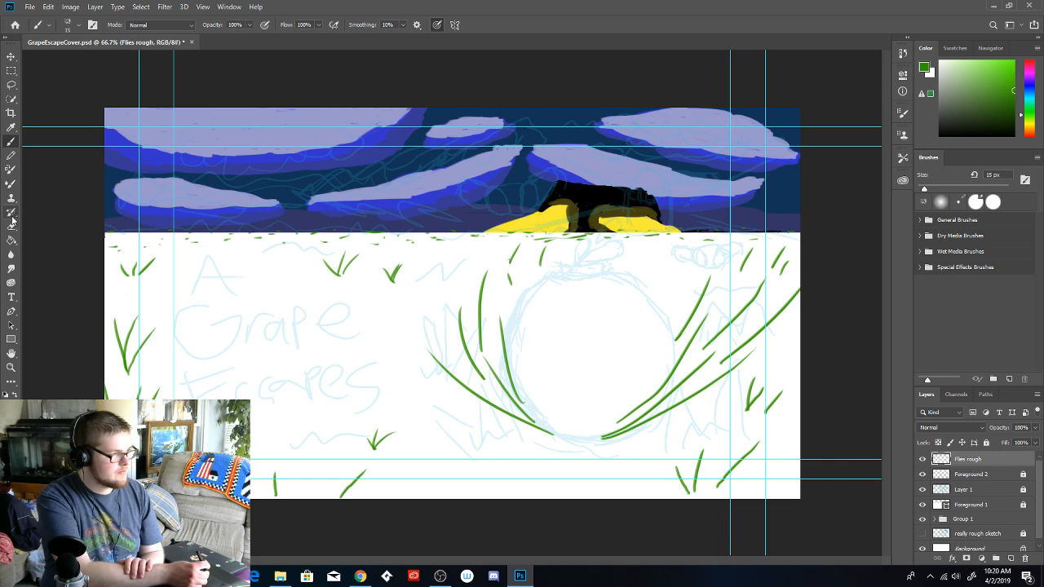
Choose the Pencil tool and set the foreground colour to a bright teal for the rough flies
left_click(11, 155)
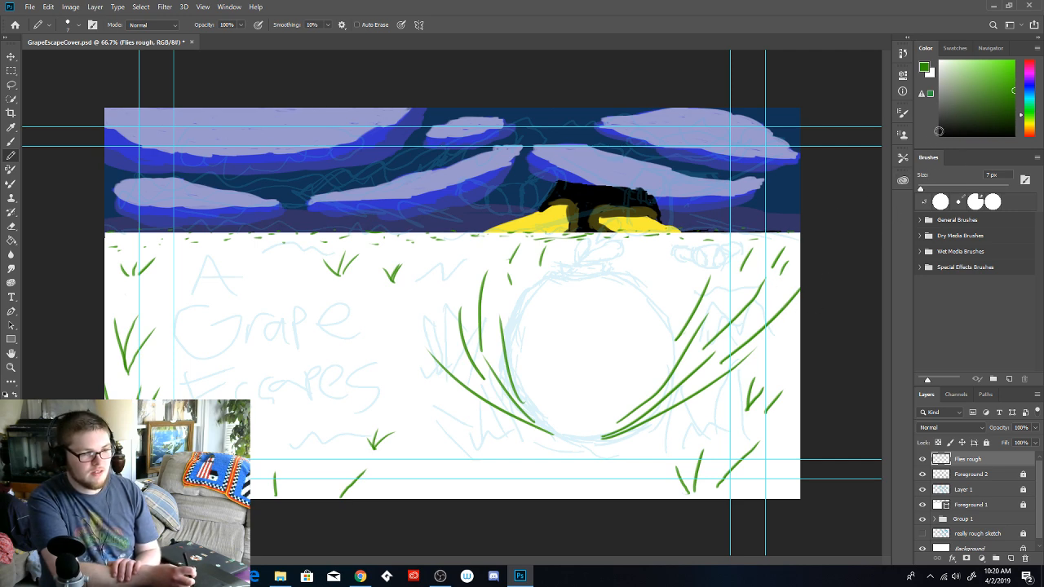
left_click(944, 135)
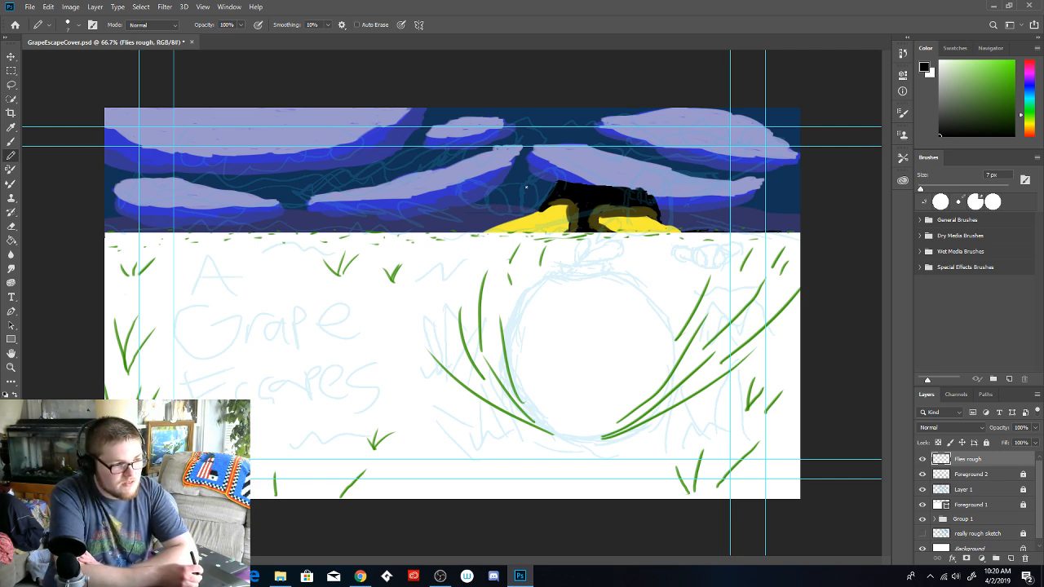
left_click(1029, 99)
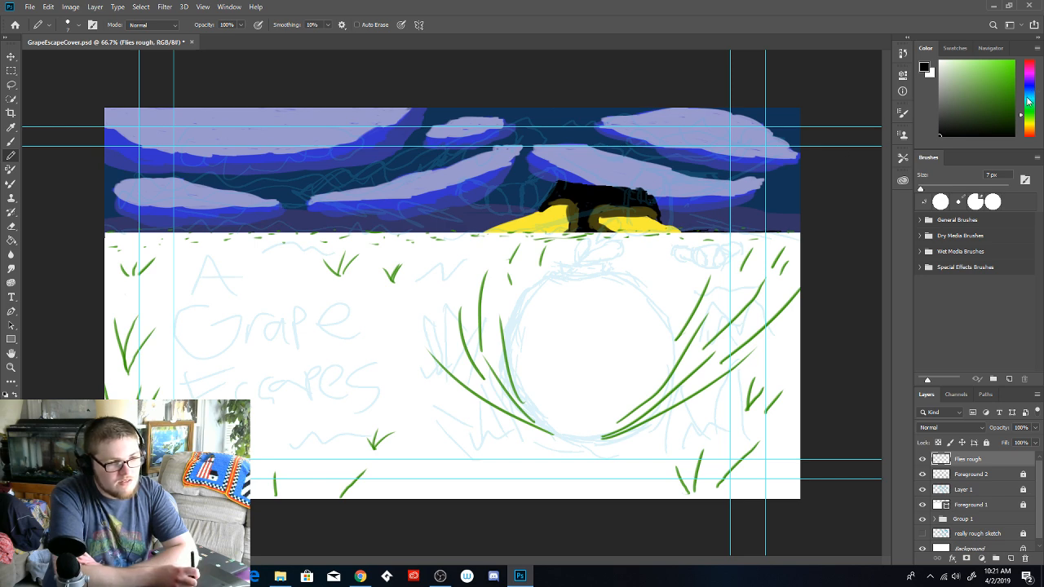
left_click(1002, 71)
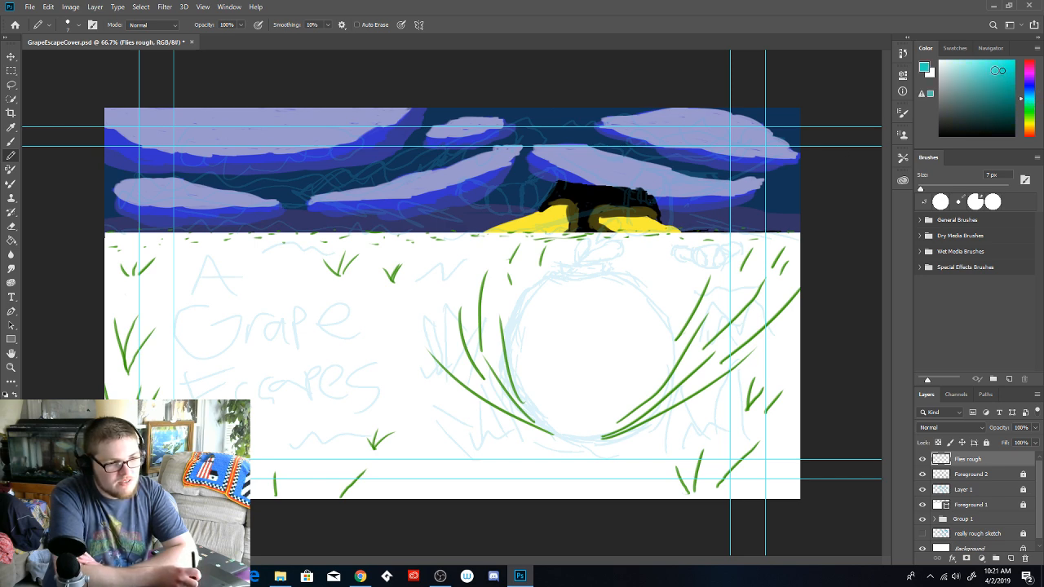
Set the foreground colour to a bright cyan for the rough flies
left_click(997, 65)
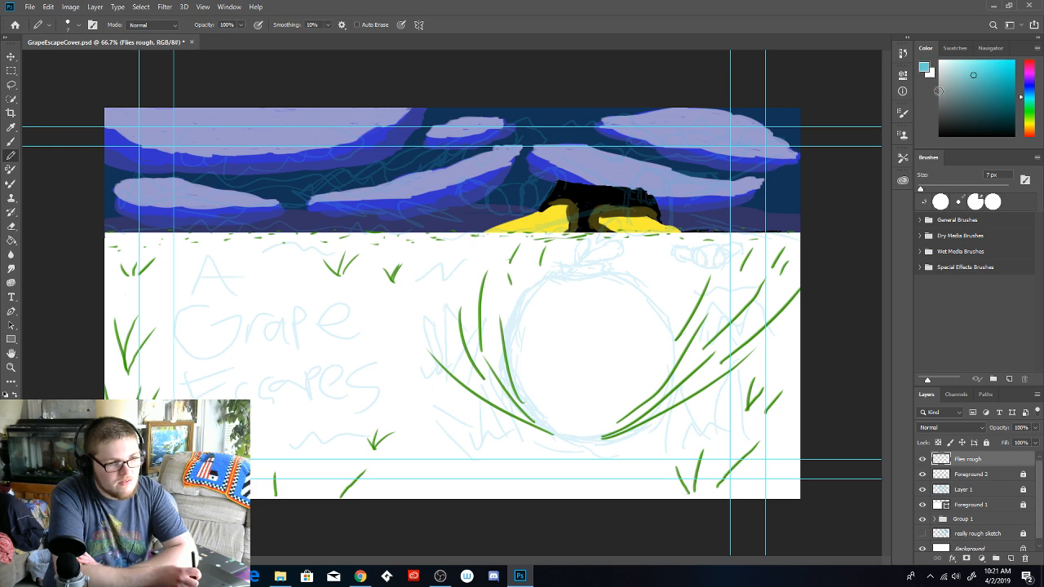
left_click(1011, 69)
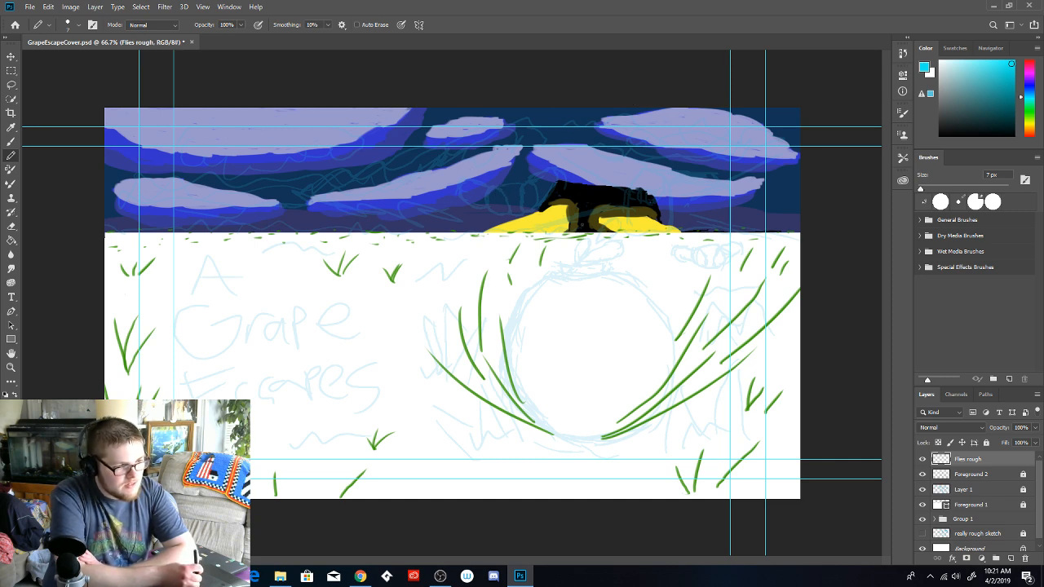
mouse_move(480, 174)
left_mouse_down()
mouse_move(512, 202)
mouse_move(503, 219)
mouse_move(511, 210)
mouse_move(485, 220)
mouse_move(458, 212)
mouse_move(451, 190)
mouse_move(468, 168)
mouse_move(489, 211)
mouse_move(516, 217)
left_mouse_up()
mouse_move(526, 180)
left_mouse_down()
mouse_move(524, 203)
mouse_move(560, 201)
mouse_move(553, 161)
mouse_move(526, 181)
left_mouse_up()
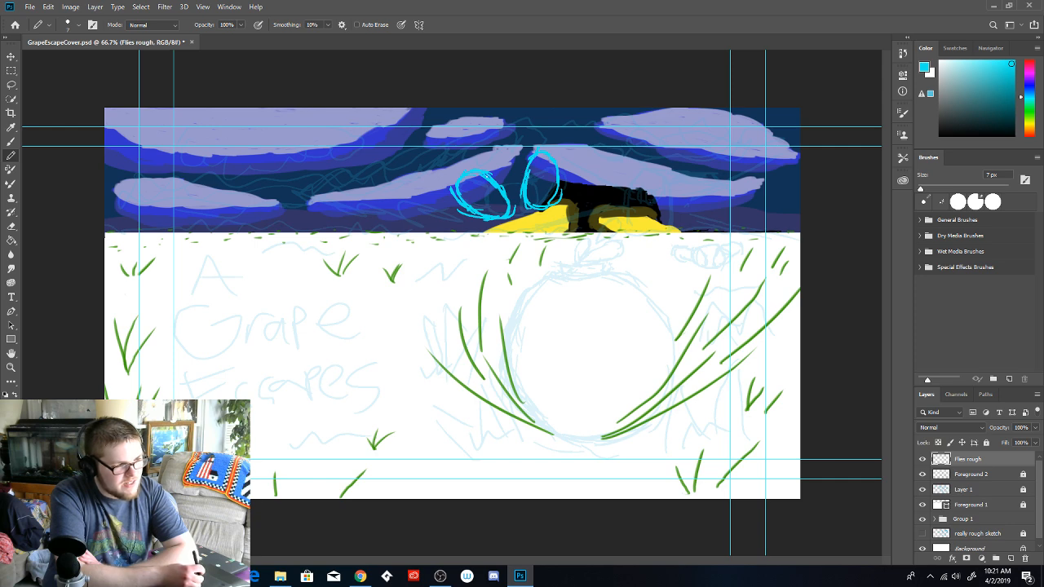
left_click_drag(493, 162, 539, 148)
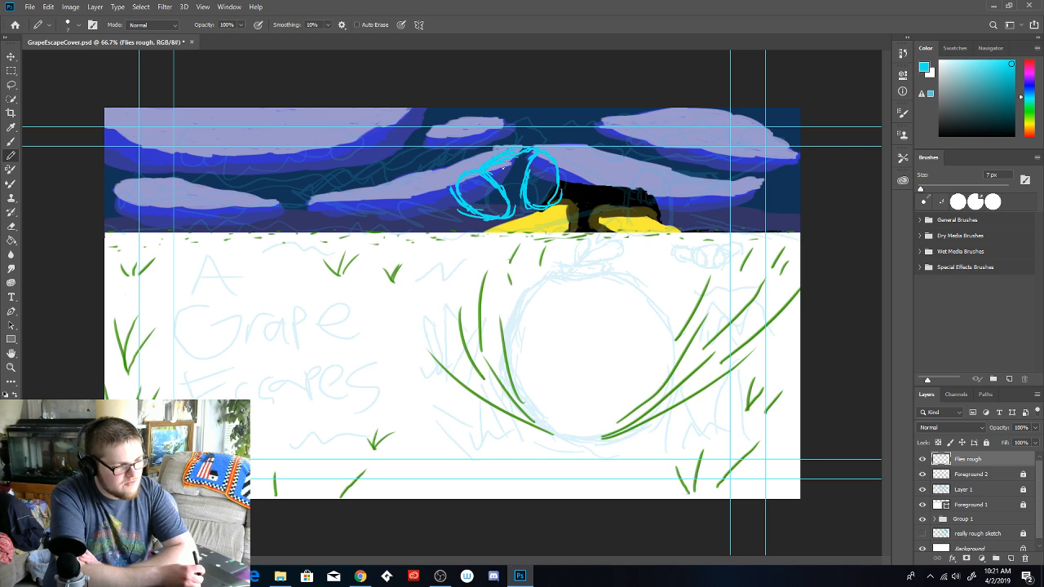
key("ctrl+z")
key("ctrl+z")
key("ctrl+z")
key("ctrl+z")
key("ctrl+z")
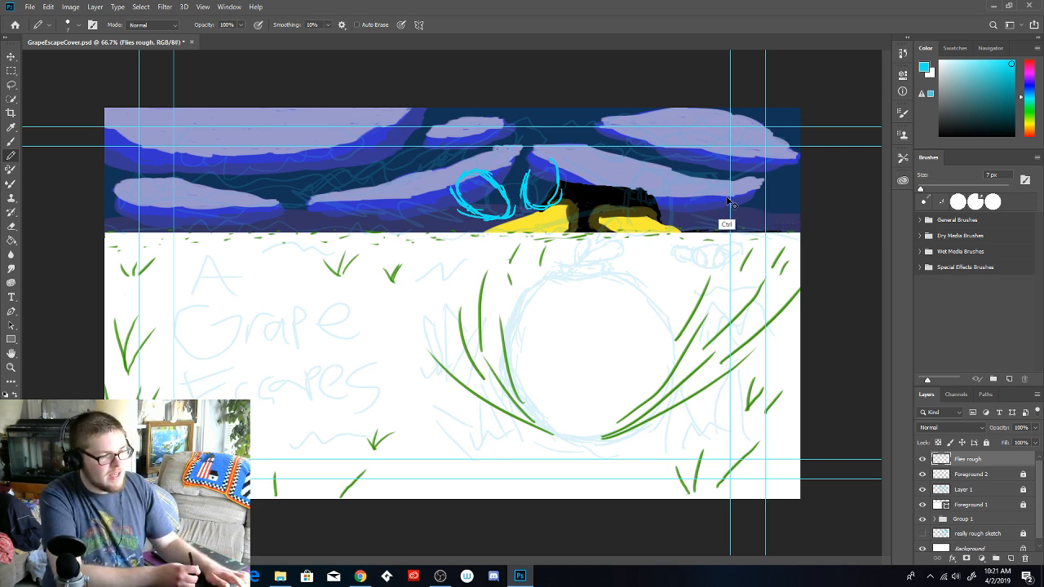
key("ctrl+z")
key("ctrl+z")
key("ctrl+z")
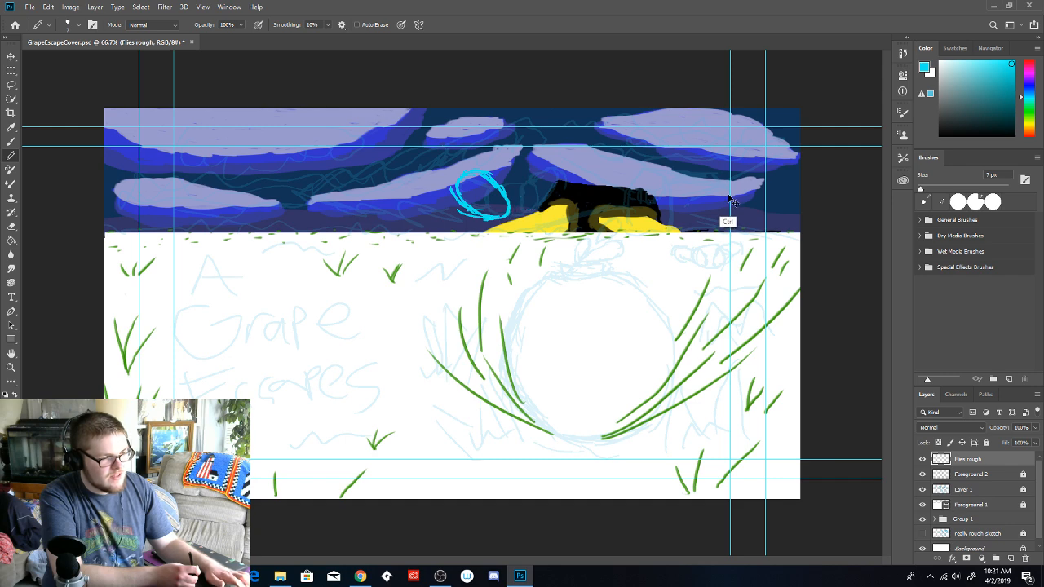
key("ctrl+z")
key("ctrl+z")
key("ctrl+z")
key("ctrl+z")
key("ctrl+z")
key("ctrl+z")
key("ctrl+z")
key("ctrl+z")
key("ctrl+z")
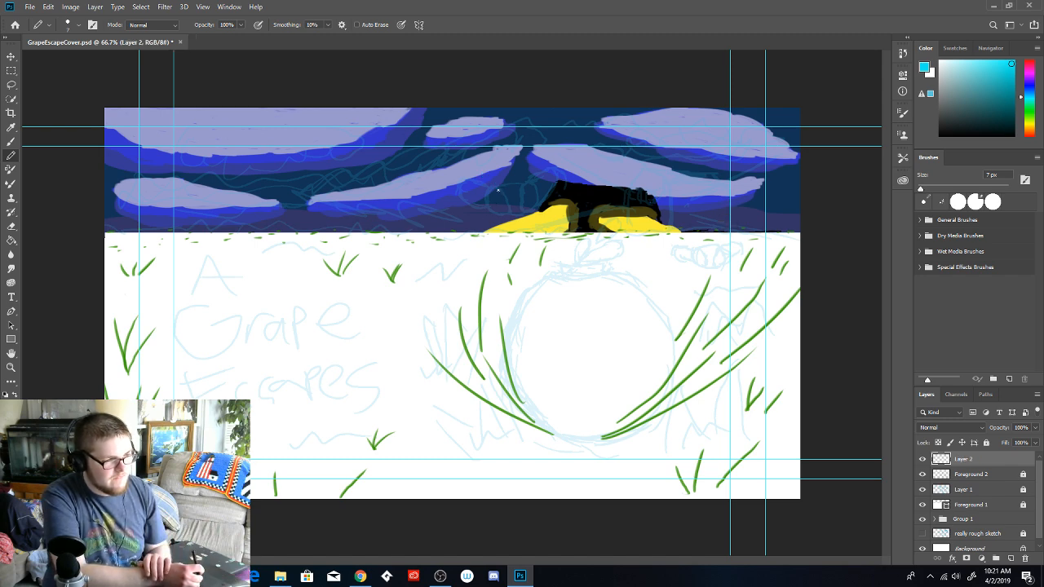
Sketch two small cyan ovals just left of the black building, join them into a fly's body, and undo the extra side shape
mouse_move(497, 185)
left_mouse_down()
mouse_move(510, 207)
mouse_move(486, 213)
mouse_move(494, 181)
mouse_move(489, 212)
mouse_move(523, 200)
mouse_move(527, 212)
mouse_move(542, 195)
mouse_move(540, 182)
mouse_move(522, 184)
left_mouse_up()
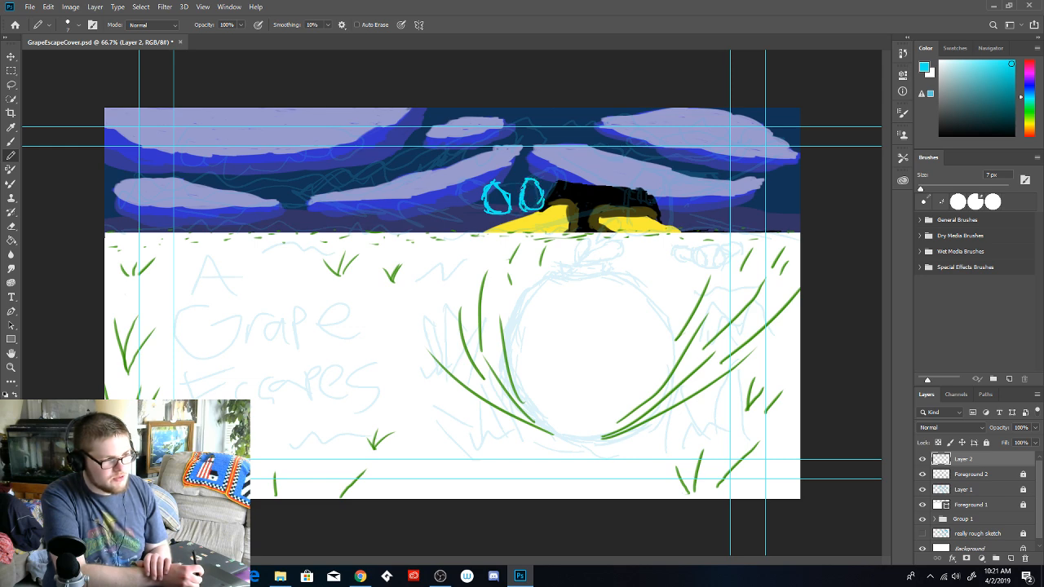
mouse_move(506, 183)
left_mouse_down()
mouse_move(522, 181)
mouse_move(522, 215)
mouse_move(531, 213)
mouse_move(464, 181)
mouse_move(456, 194)
mouse_move(486, 207)
mouse_move(473, 198)
left_mouse_up()
left_click_drag(535, 182, 566, 170)
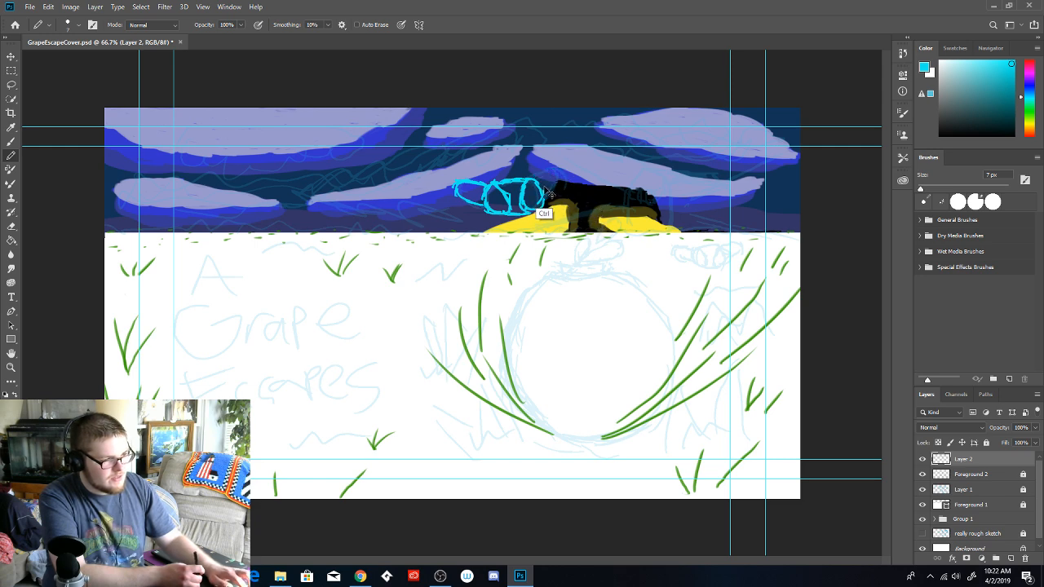
key("ctrl+z")
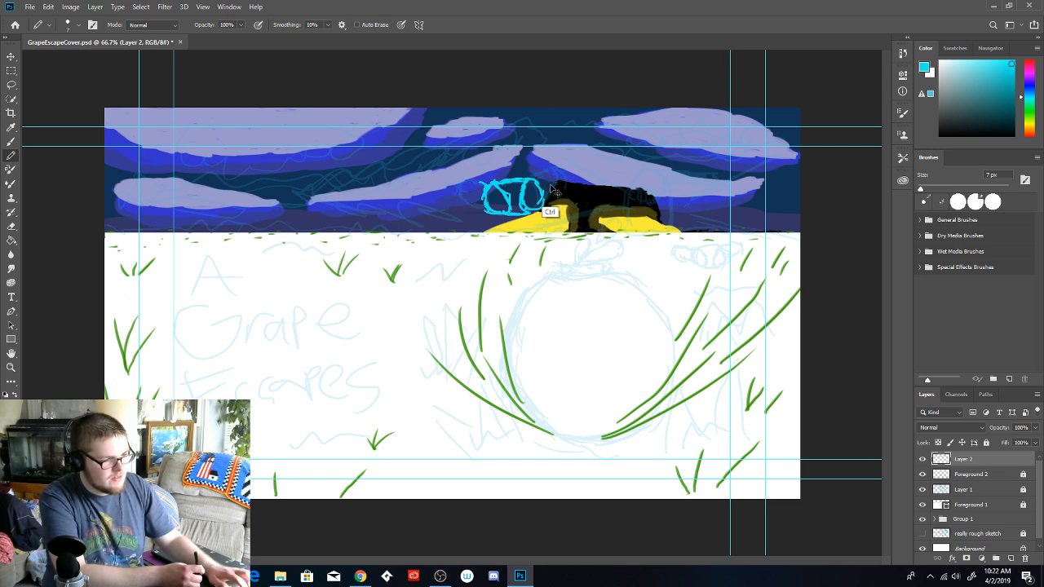
Draw four short diagonal lines reaching outward from the corners of the fly's body
left_click_drag(532, 181, 557, 169)
left_click_drag(489, 183, 474, 170)
left_click_drag(490, 210, 459, 225)
left_click_drag(540, 209, 572, 222)
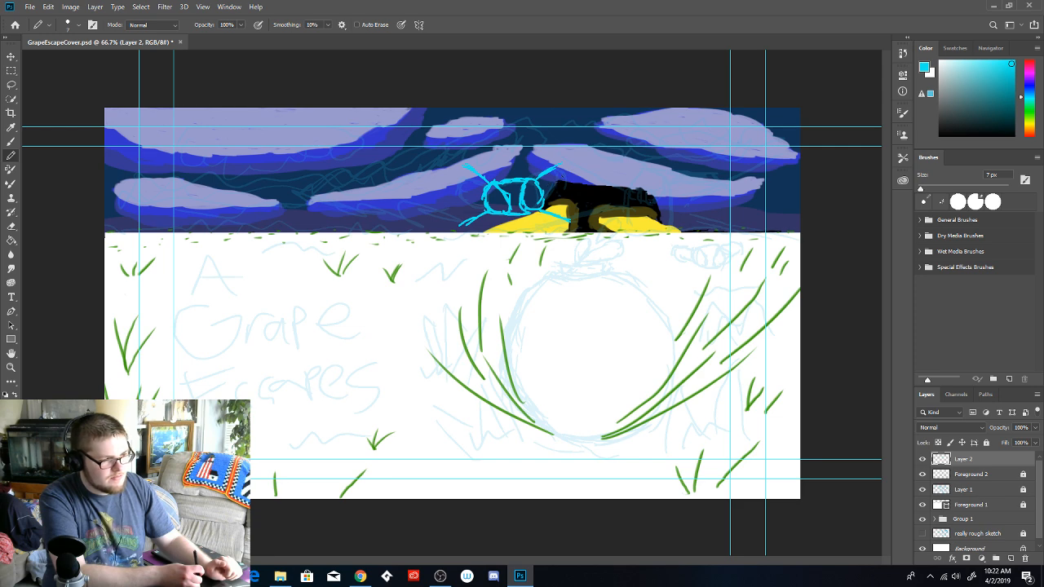
mouse_move(559, 167)
left_mouse_down()
mouse_move(563, 185)
mouse_move(538, 188)
mouse_move(574, 186)
mouse_move(558, 196)
mouse_move(549, 186)
mouse_move(546, 207)
mouse_move(570, 214)
left_mouse_up()
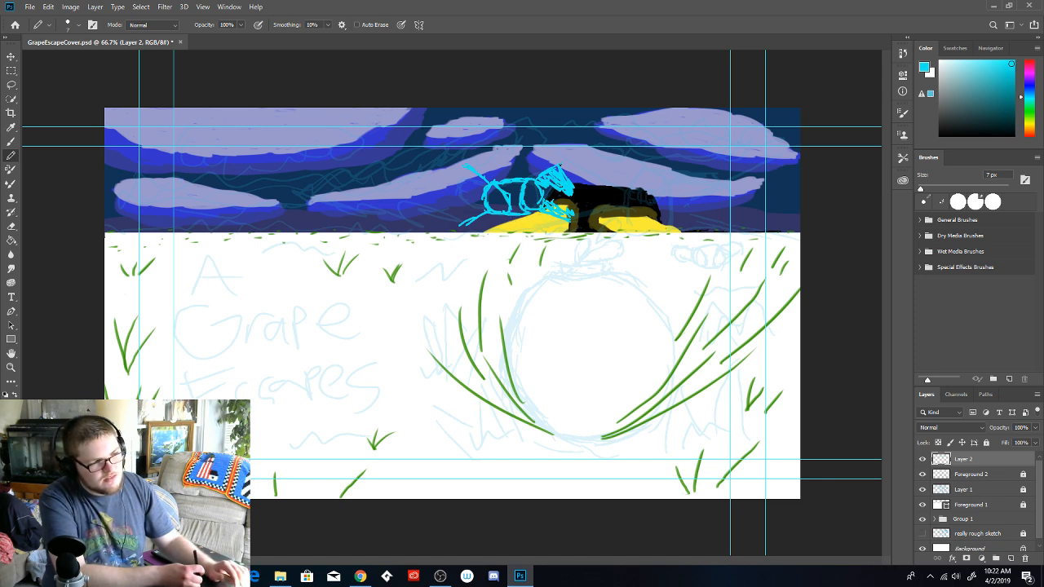
key("ctrl+z")
key("ctrl+z")
key("ctrl+z")
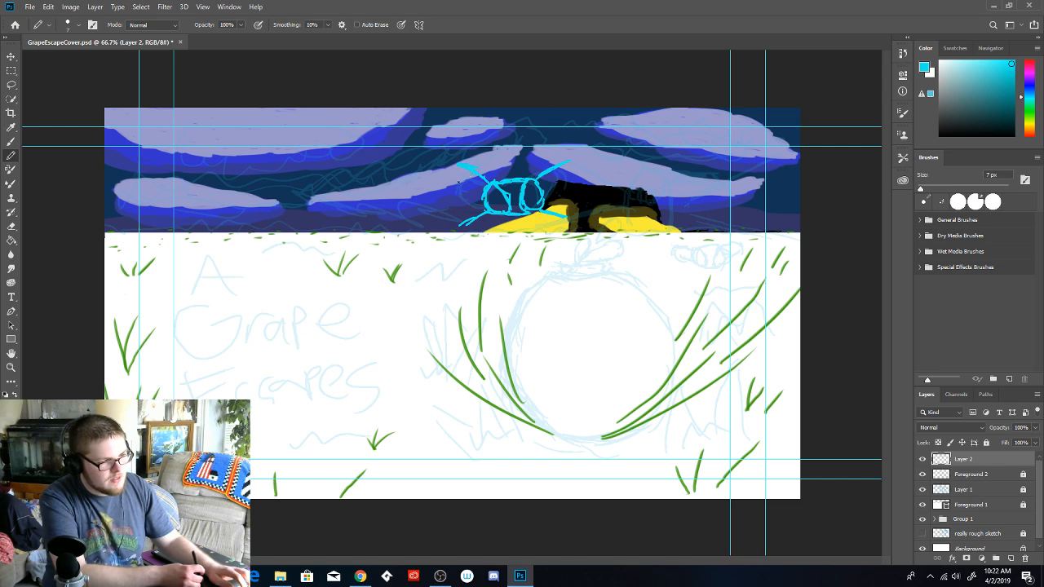
Scribble zigzag wings on both sides of the first fly, and sketch a smaller fly and a tiny one right of the building
mouse_move(458, 183)
left_mouse_down()
mouse_move(455, 207)
mouse_move(458, 189)
mouse_move(462, 199)
mouse_move(483, 194)
left_mouse_up()
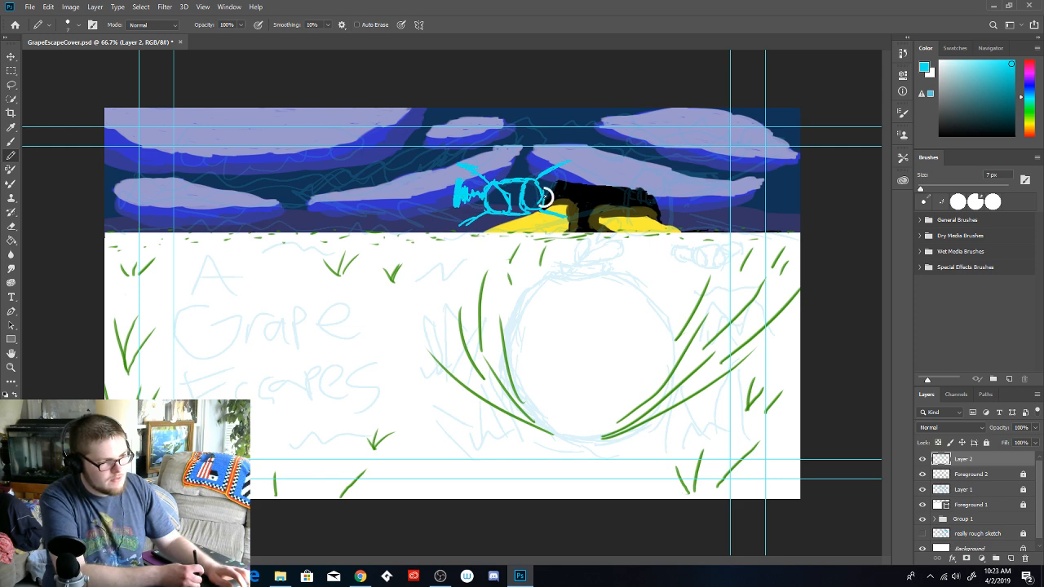
mouse_move(572, 180)
left_mouse_down()
mouse_move(571, 195)
mouse_move(569, 174)
mouse_move(565, 199)
mouse_move(560, 177)
mouse_move(560, 199)
mouse_move(556, 187)
mouse_move(545, 196)
left_mouse_up()
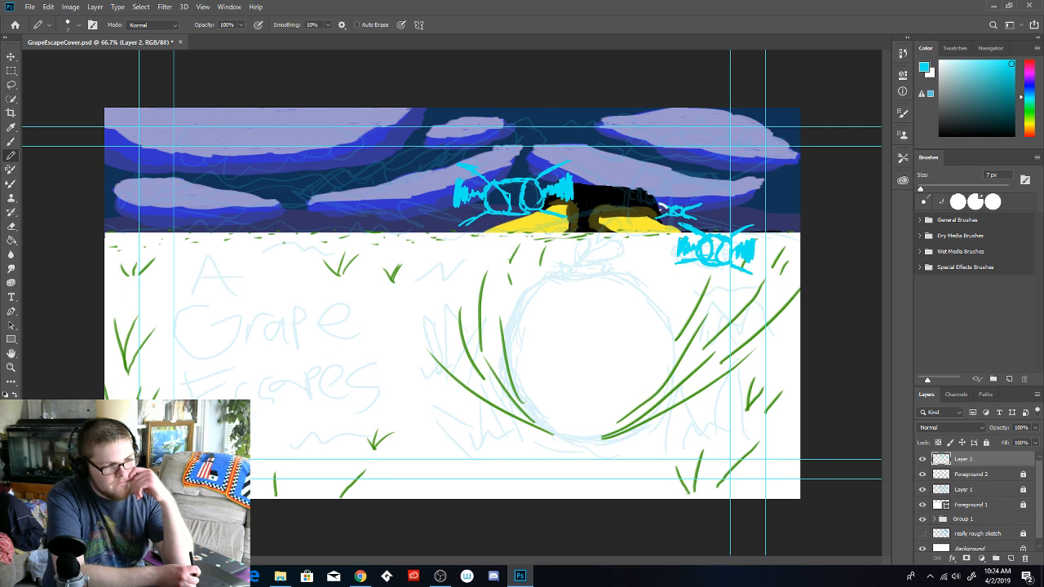
right_click(658, 211)
left_click(658, 211)
right_click(661, 212)
left_click(659, 211)
right_click(659, 210)
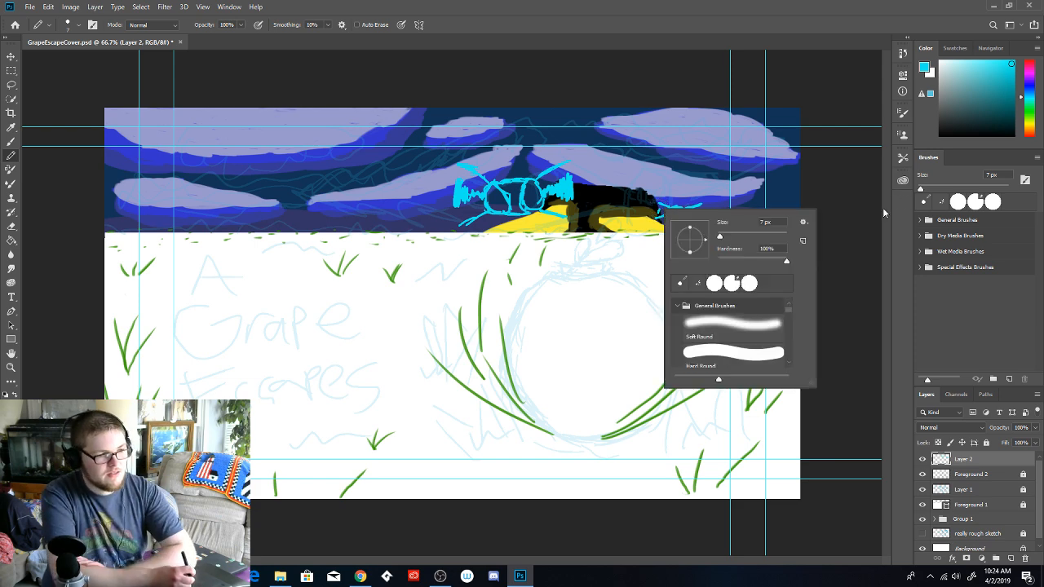
left_click(872, 277)
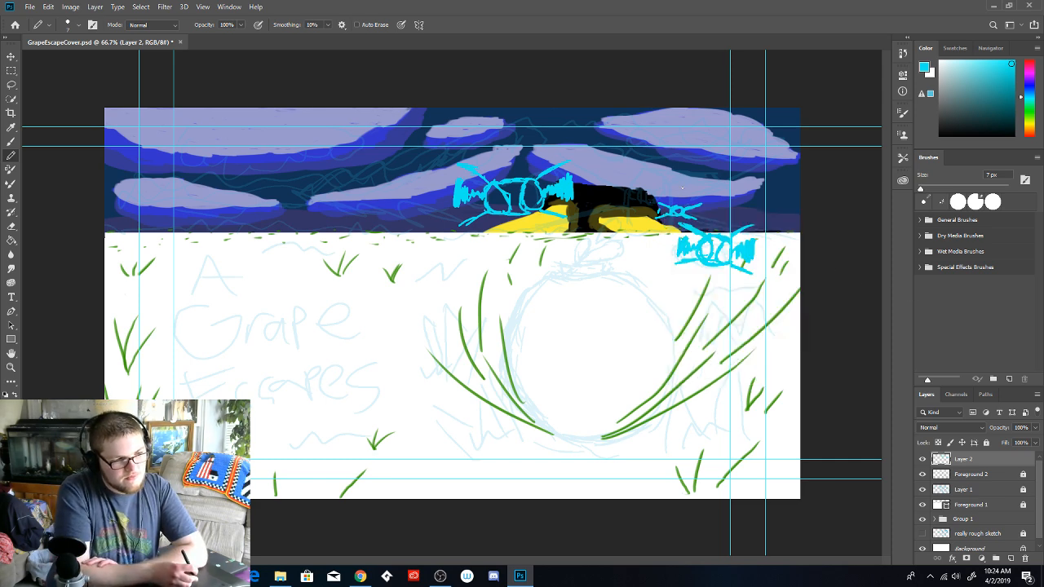
left_click_drag(704, 211, 699, 217)
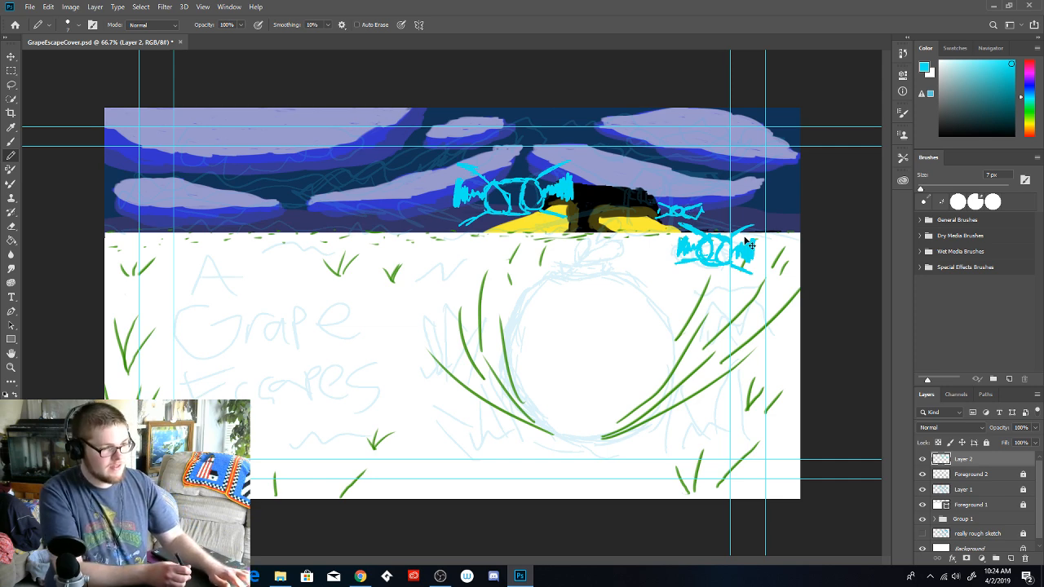
right_click(696, 216)
left_click(699, 213)
right_click(695, 212)
left_click(695, 212)
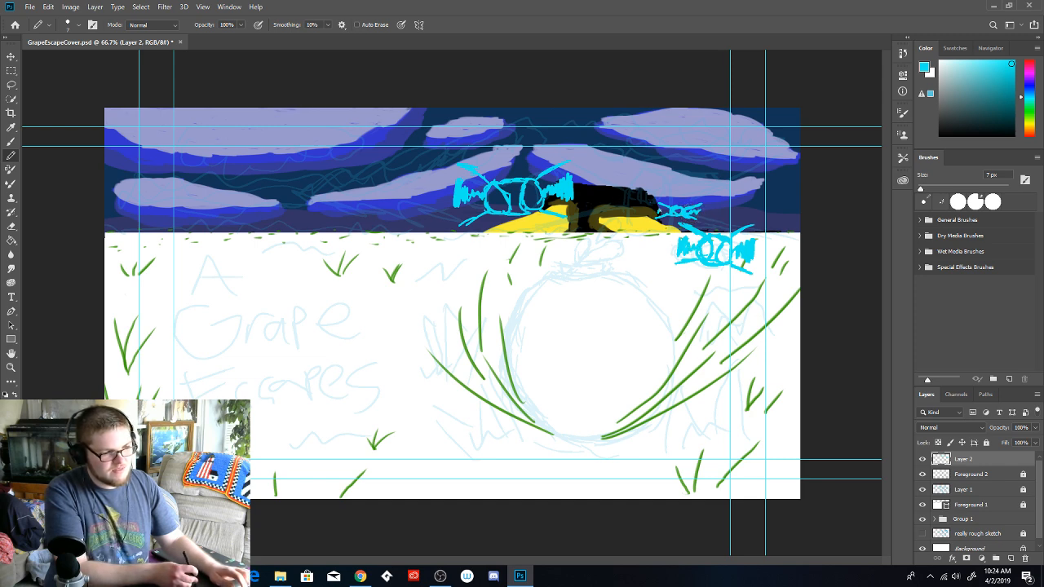
right_click(657, 208)
key("Escape")
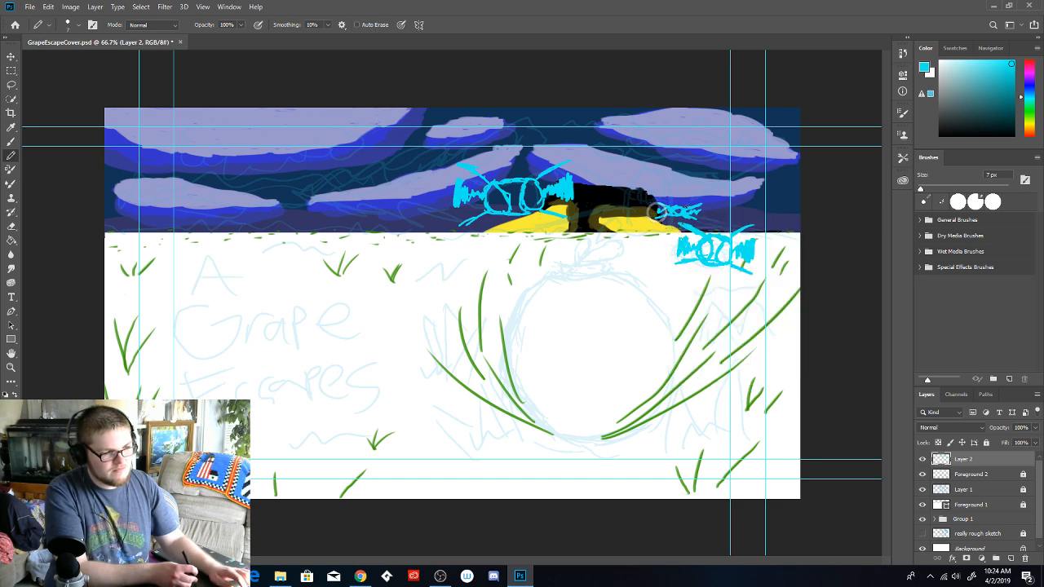
right_click(665, 209)
key("Escape")
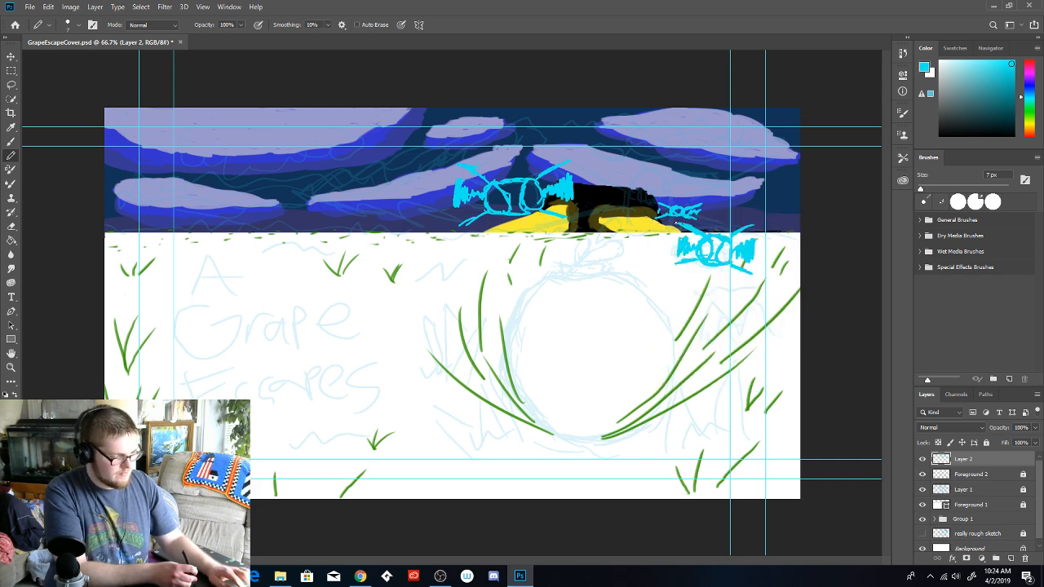
Use the Brush tool at 15 px to paint short cyan wing strokes on both sides of the tiny fly beside the building
key("z")
left_click_drag(667, 211, 688, 204)
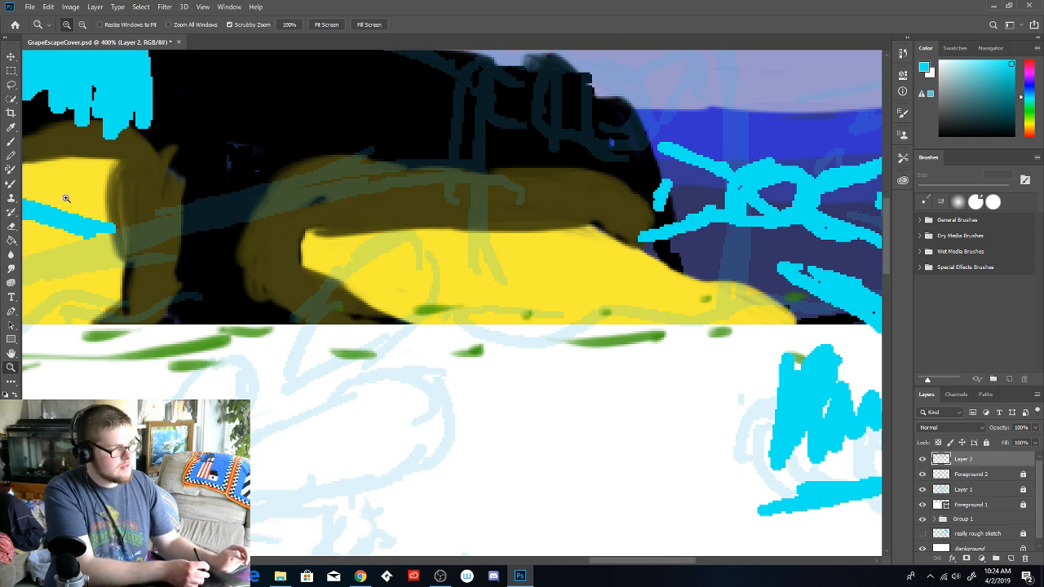
left_click(11, 142)
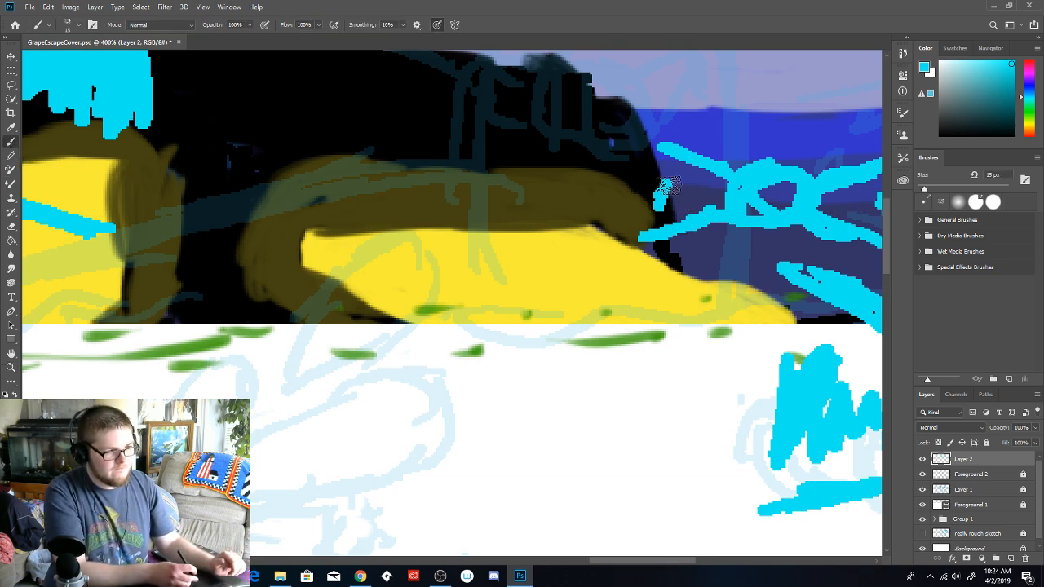
mouse_move(677, 202)
left_mouse_down()
mouse_move(722, 194)
mouse_move(673, 195)
mouse_move(722, 200)
left_mouse_up()
mouse_move(824, 204)
left_mouse_down()
mouse_move(877, 196)
mouse_move(826, 204)
mouse_move(859, 207)
left_mouse_up()
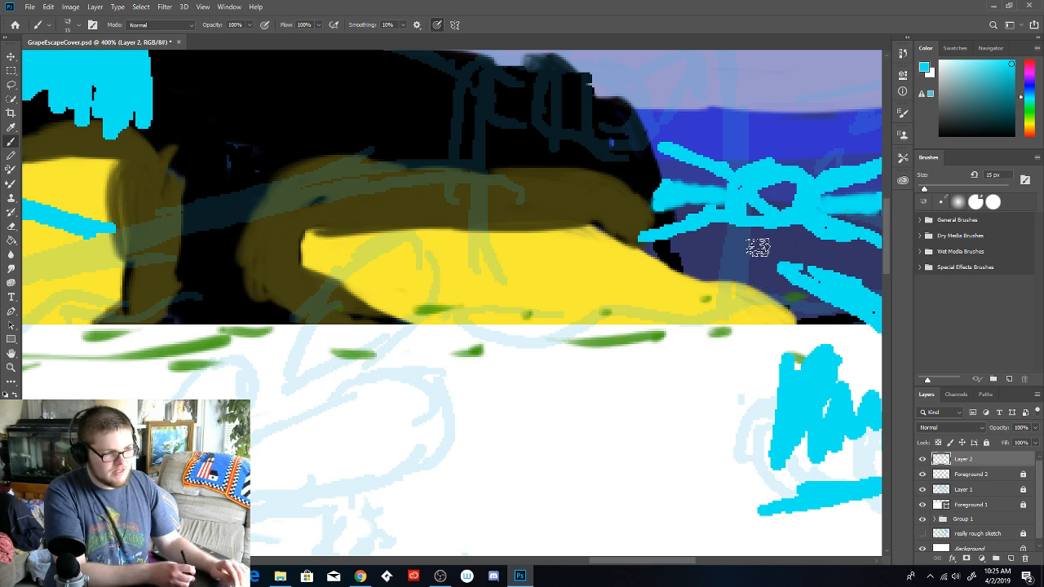
Bring the whole cover back into view at 66.7% and return to the Pencil tool
key("z")
left_click(709, 322, "alt")
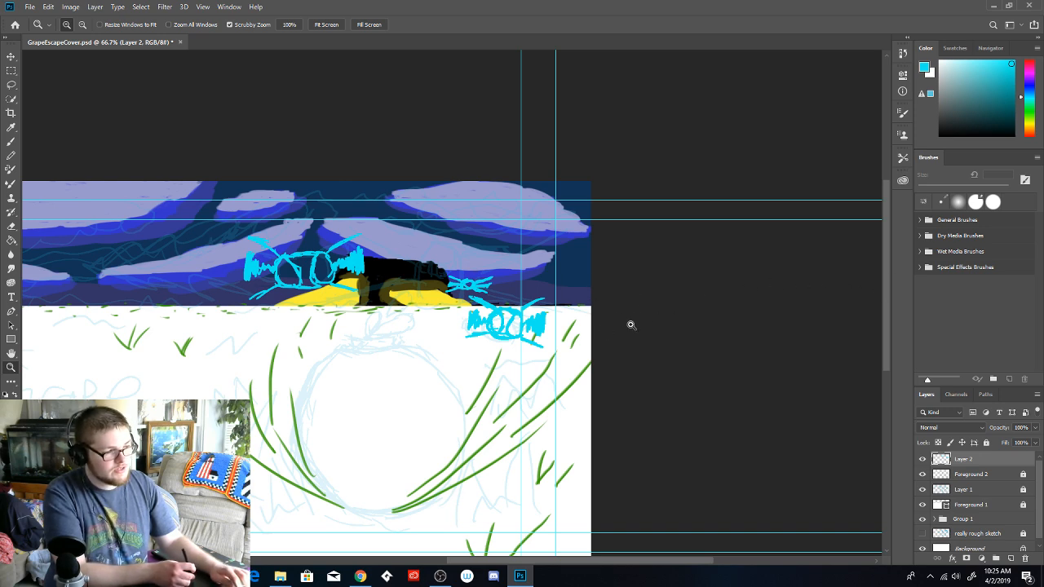
key("alt")
left_click(625, 356, "alt")
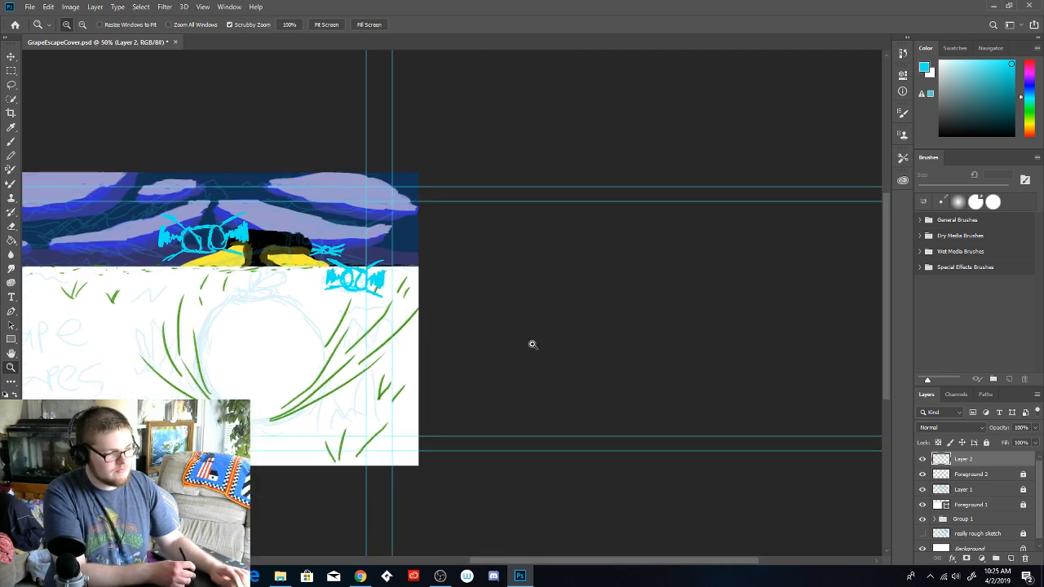
left_click(11, 55)
left_click_drag(105, 353, 249, 334)
left_click_drag(549, 565, 462, 555)
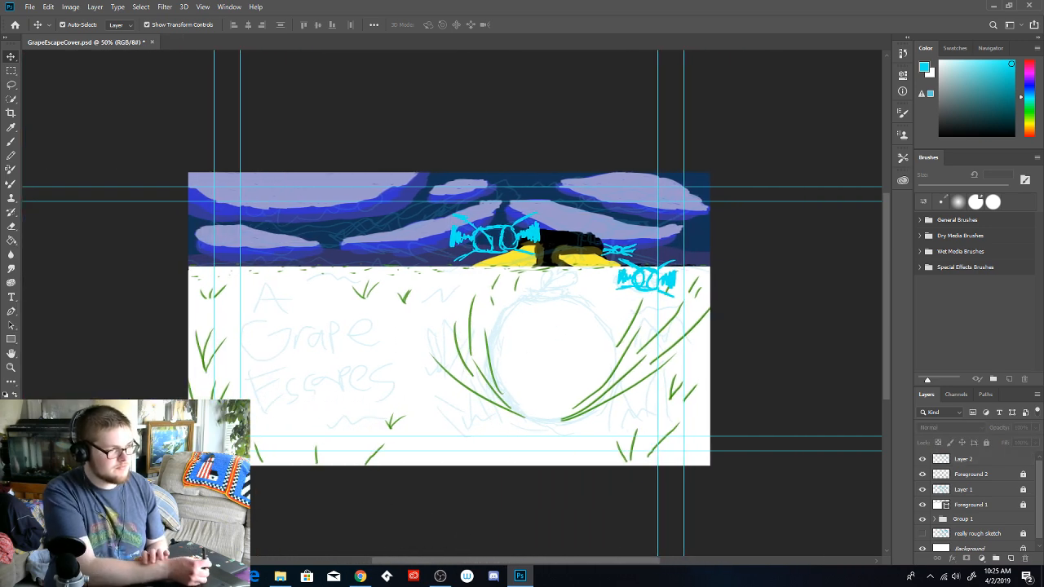
left_click(10, 155)
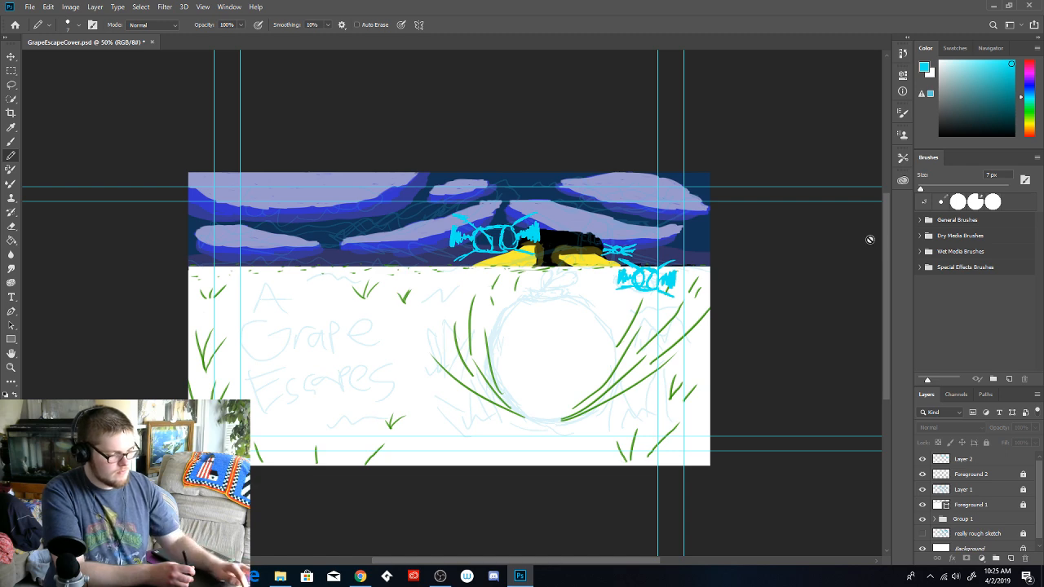
key("z")
left_click(773, 283)
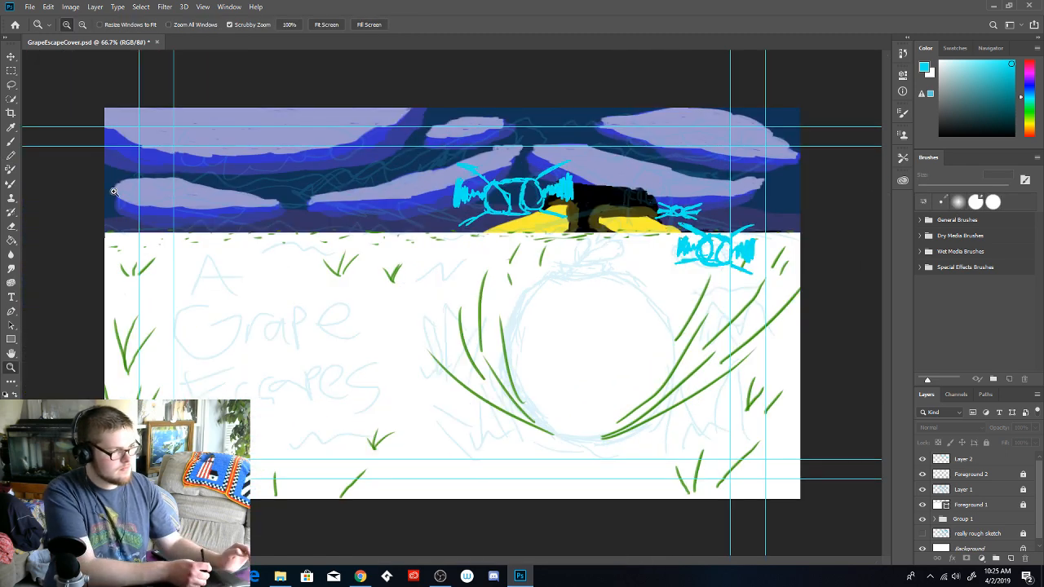
left_click(11, 155)
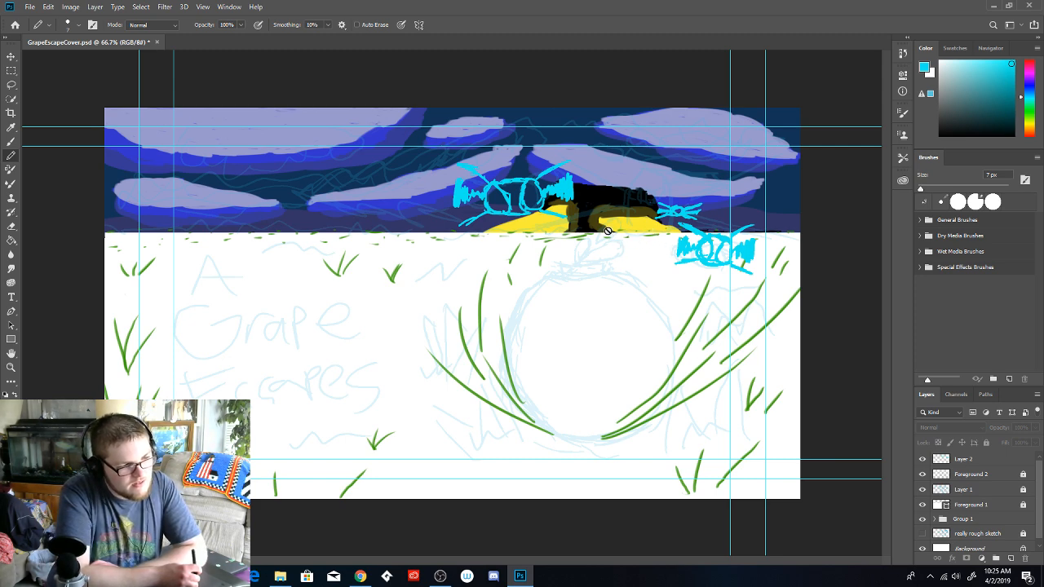
Rename Layer 2 to "flies rough"
left_click(968, 463)
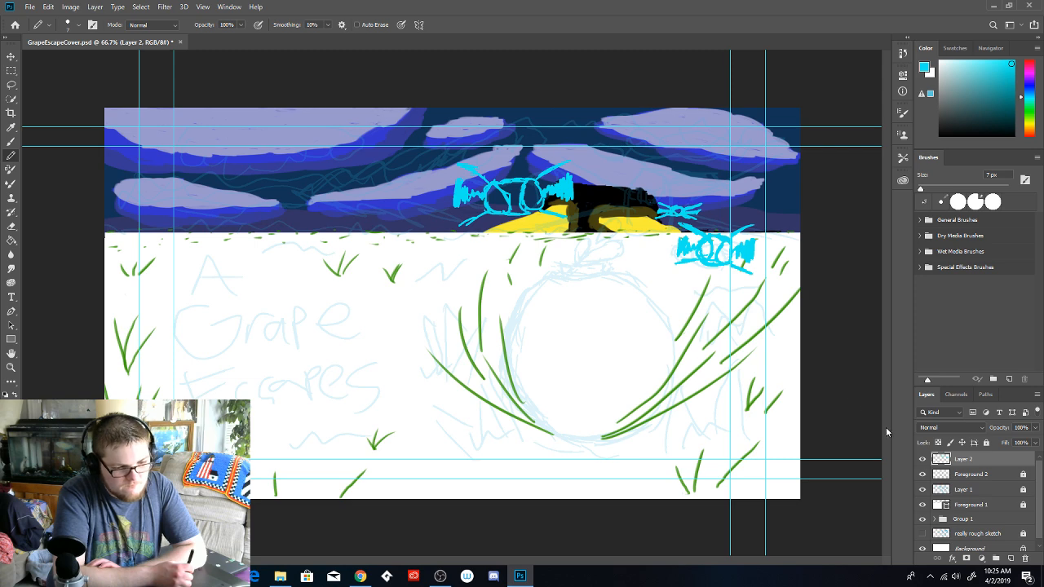
scroll(970, 490, "down", 1)
scroll(969, 502, "up", 1)
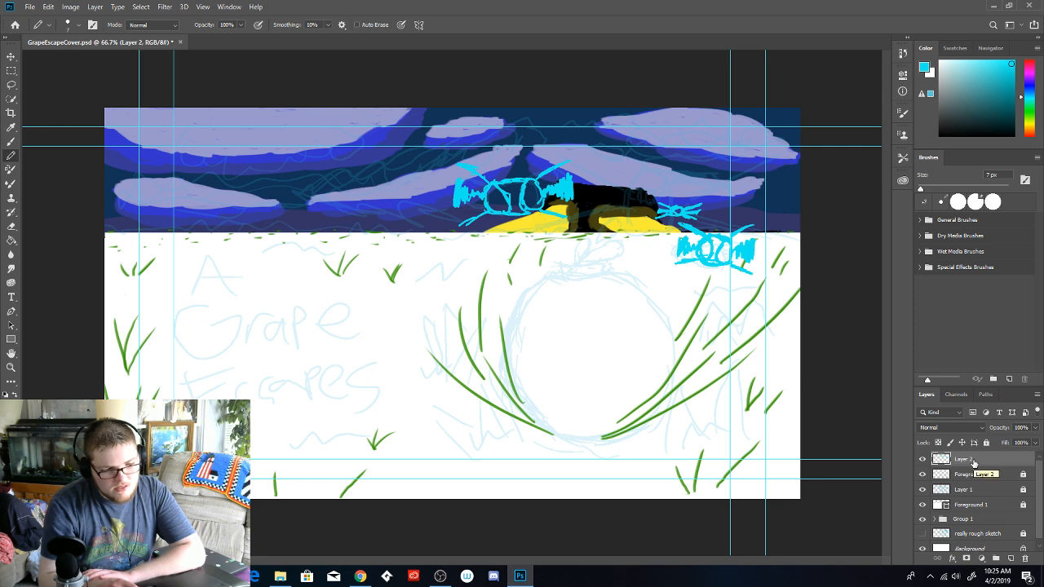
double_click(962, 460)
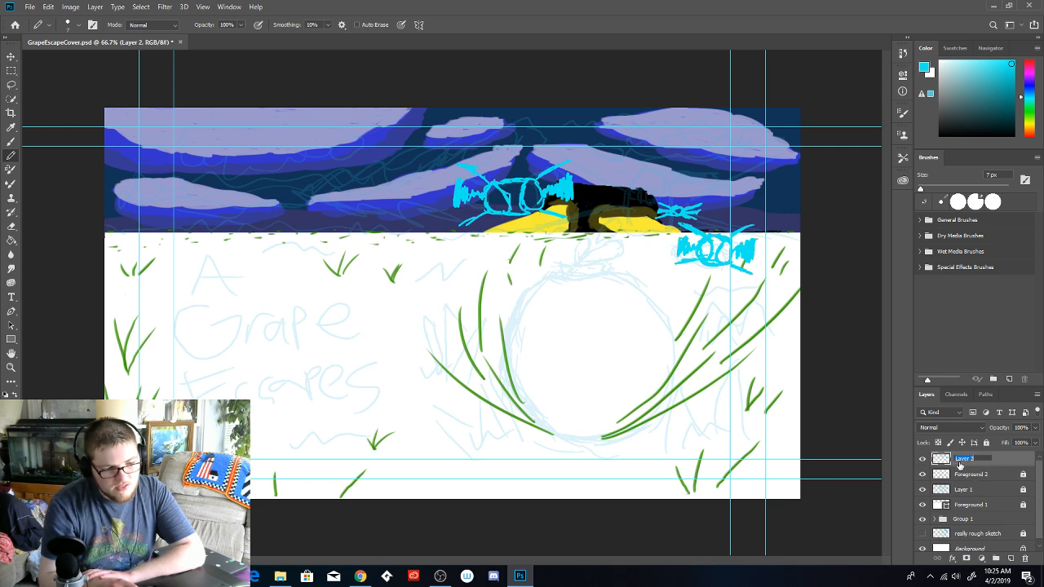
type("fiies rough")
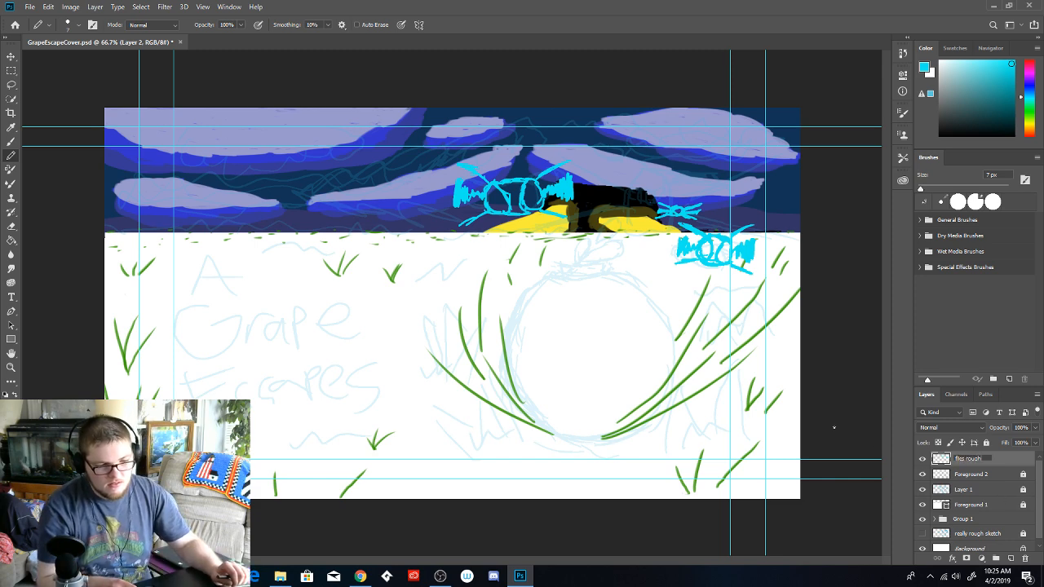
key("Return")
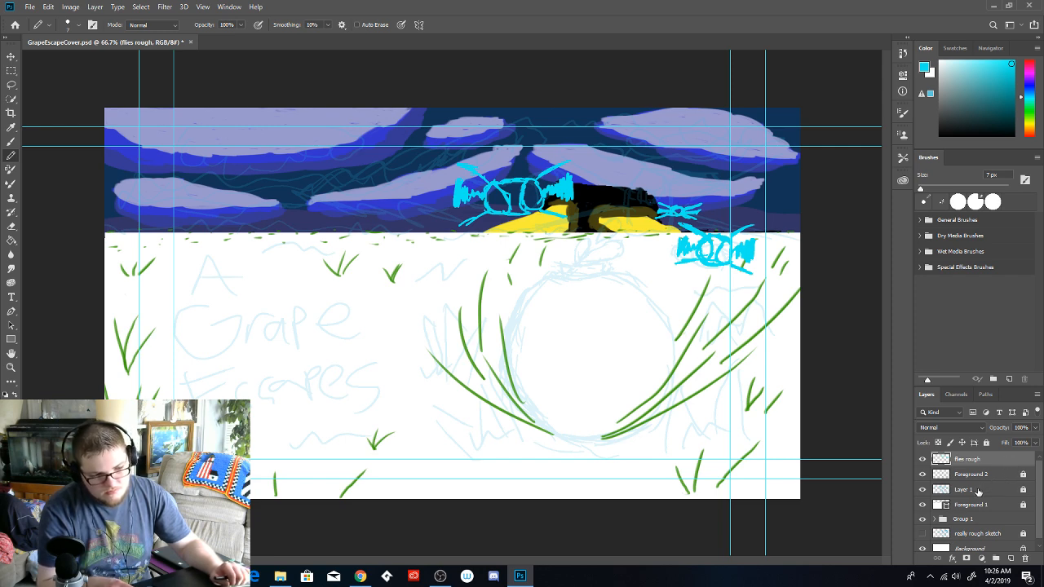
Unlock the "really rough sketch" layer and delete it
scroll(986, 484, "down", 1)
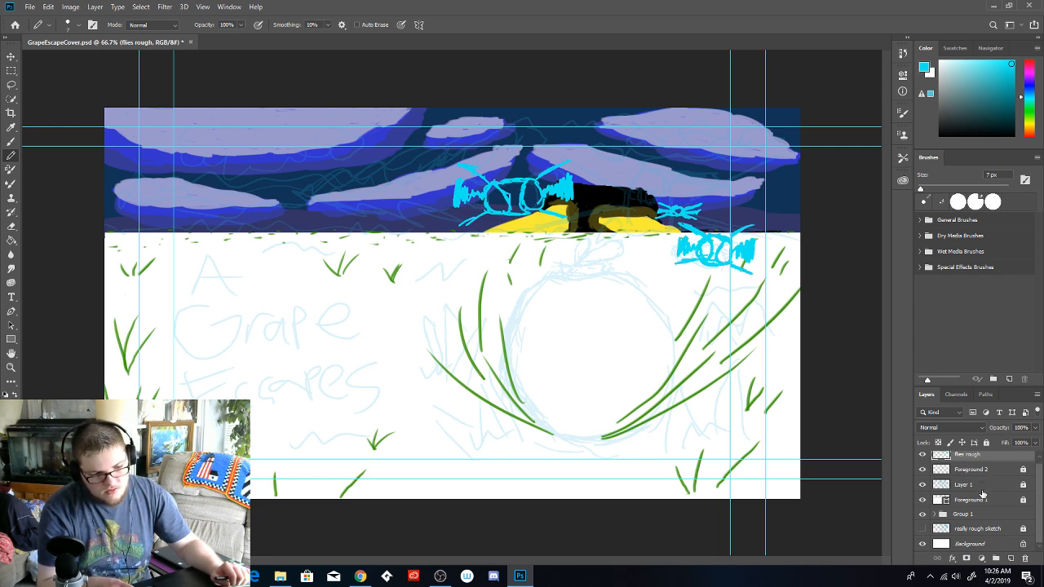
left_click(982, 532)
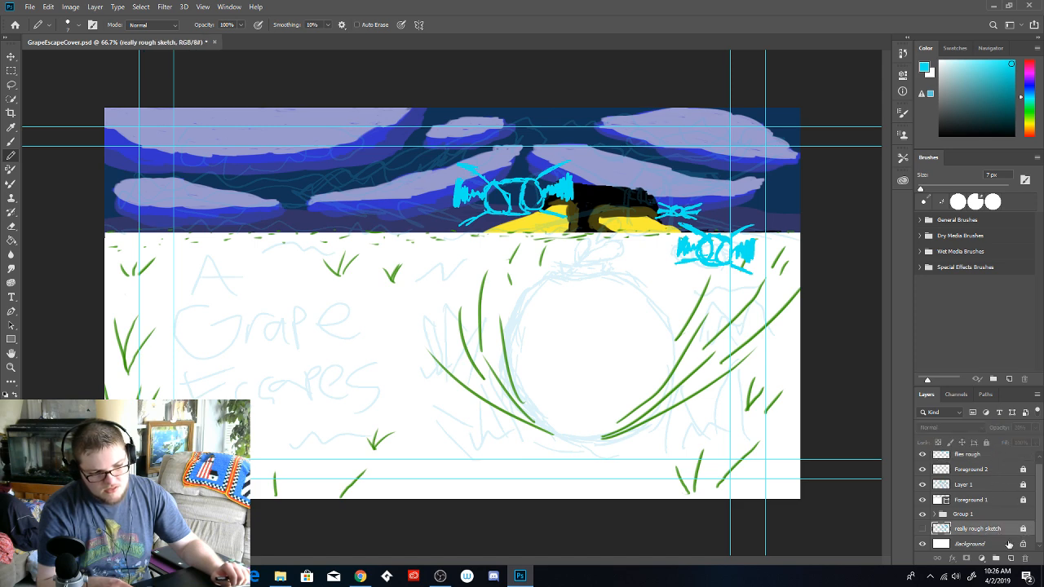
left_click(986, 443)
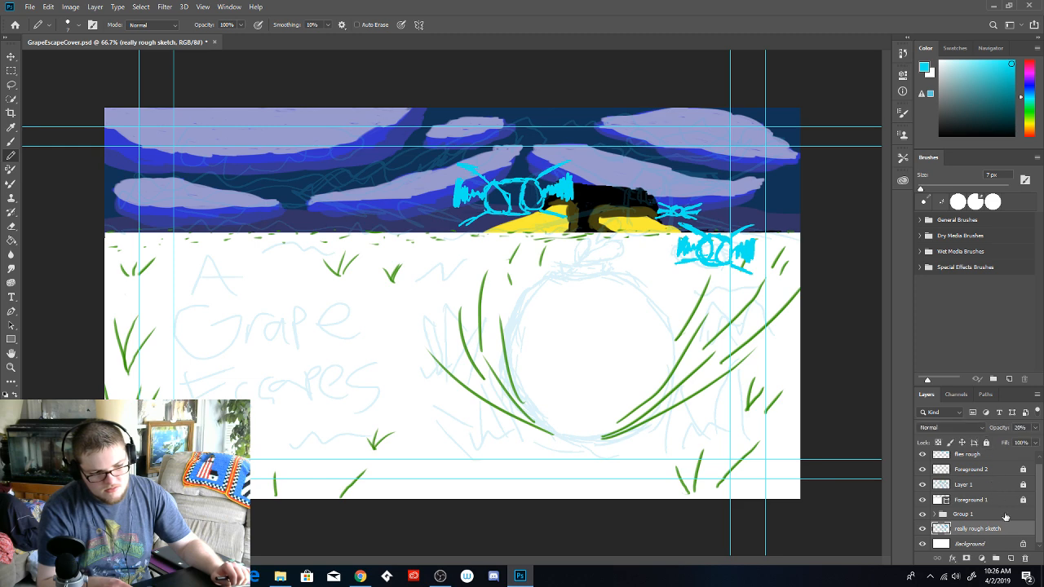
left_click(1024, 559)
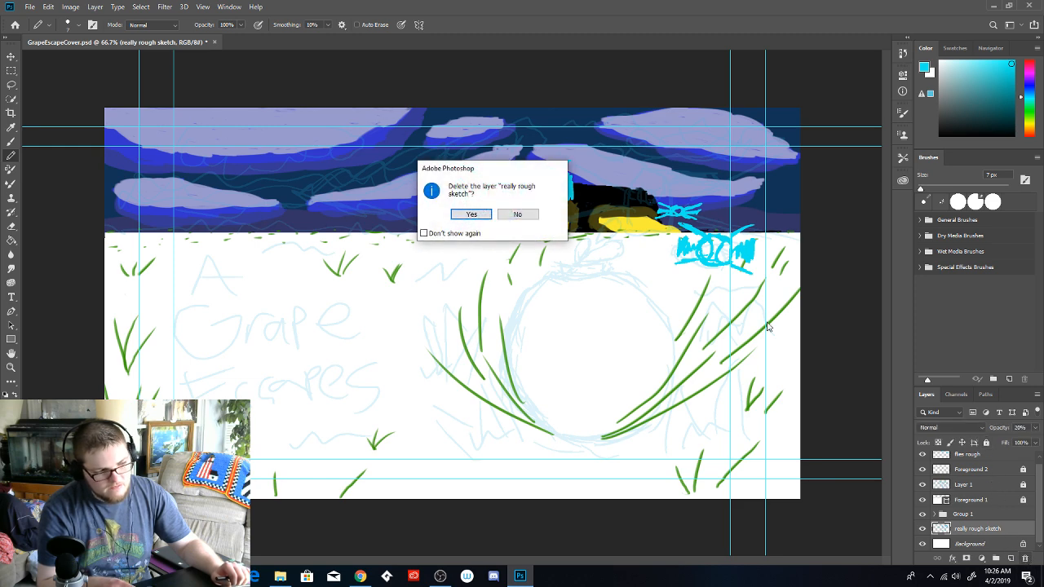
left_click(475, 214)
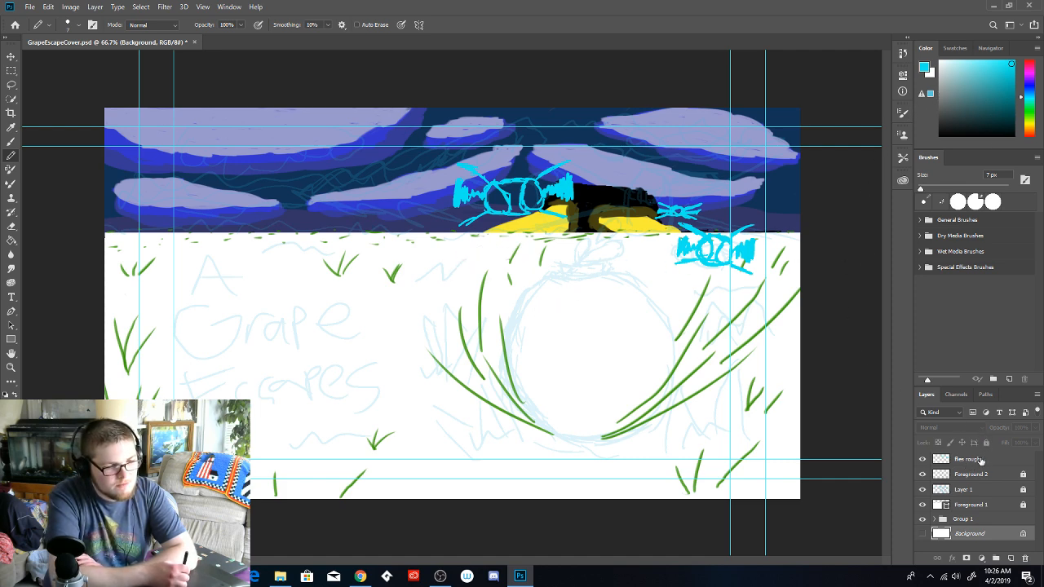
On the "flies rough" layer, add a small cyan blob below the first fly and a cyan dot on the horizon below the building
left_click(974, 460)
left_click(507, 236)
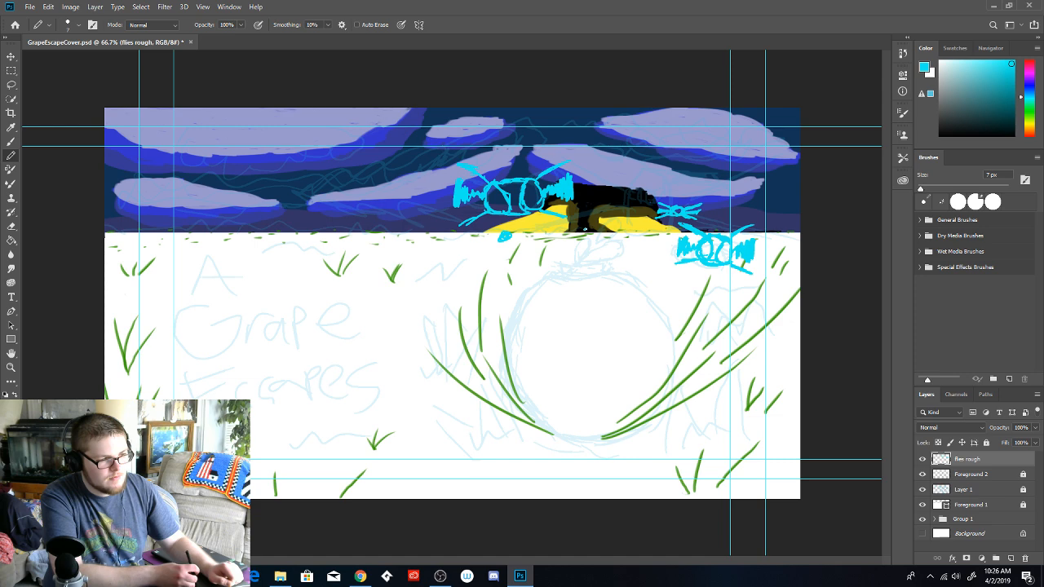
right_click(586, 229)
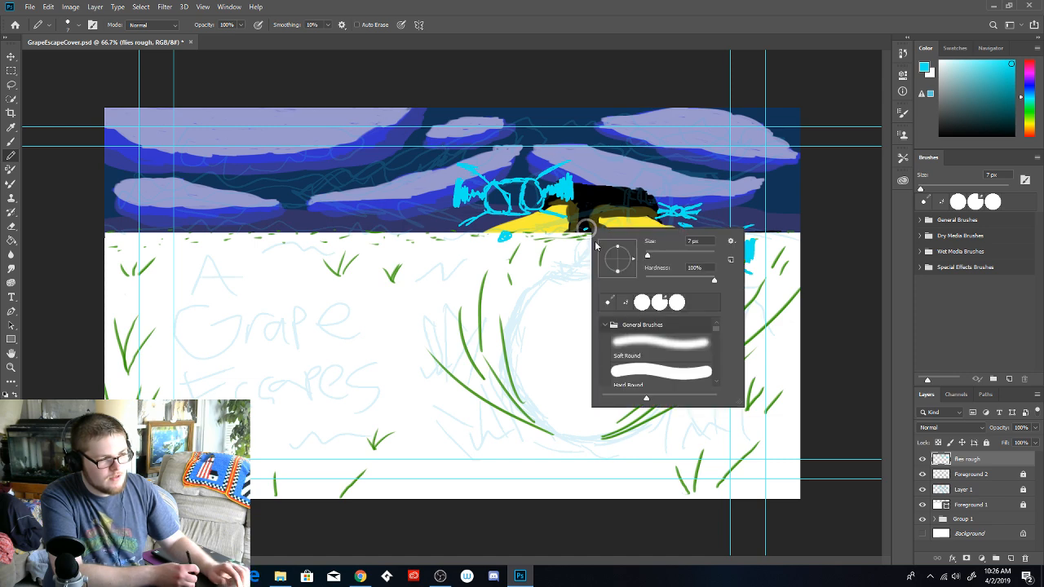
key("Escape")
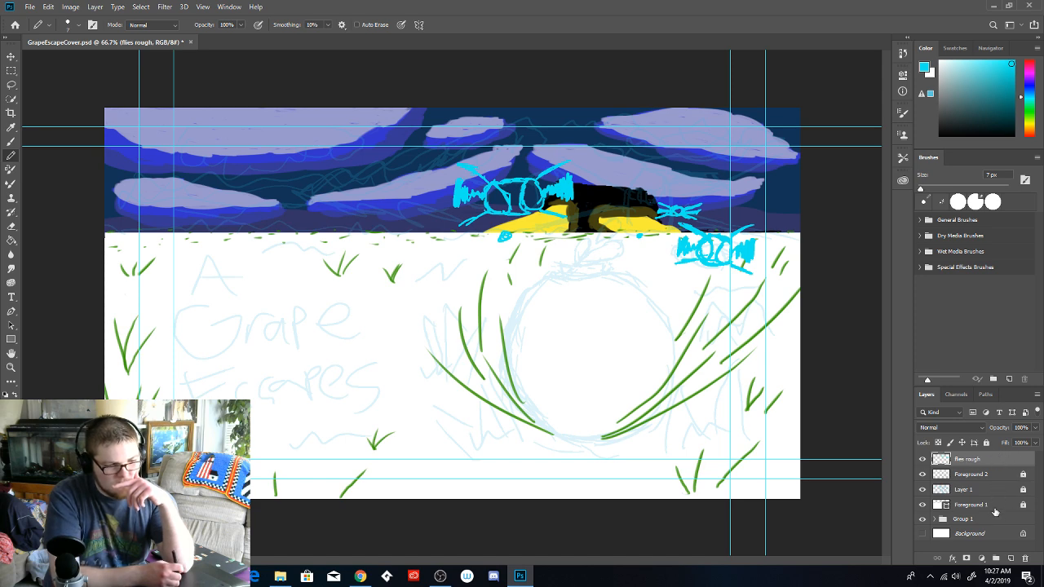
Lower the opacity of the "flies rough" layer to 33% and hide Layer 1
left_click(986, 442)
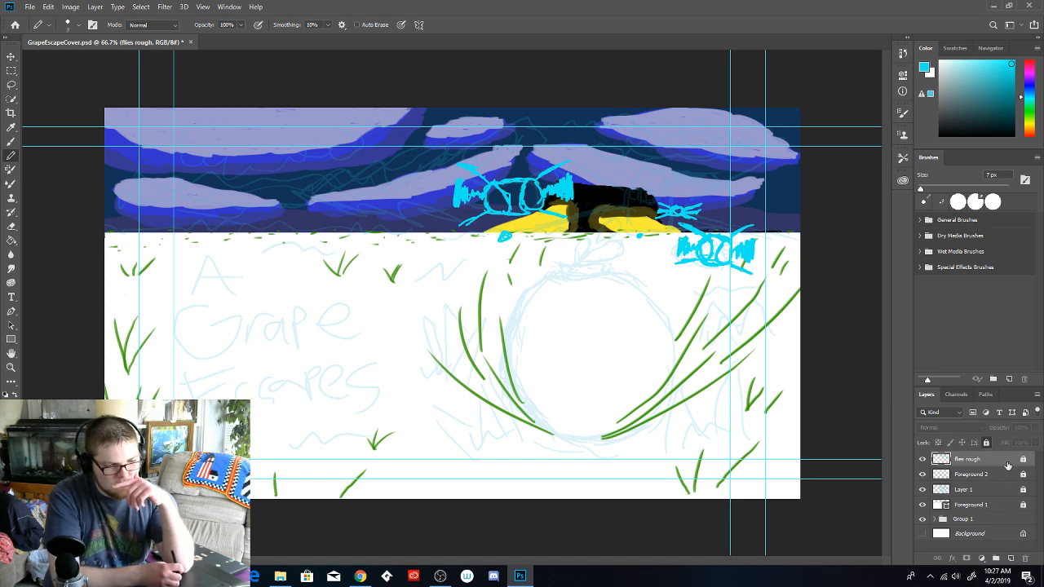
left_click(986, 443)
left_click_drag(1035, 428, 1001, 443)
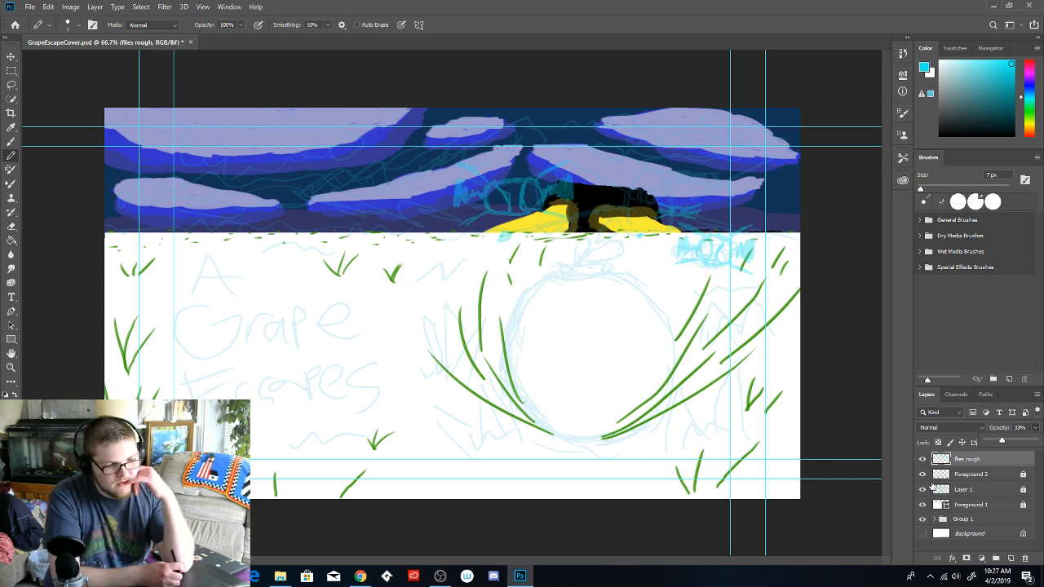
left_click(925, 489)
left_click(925, 489)
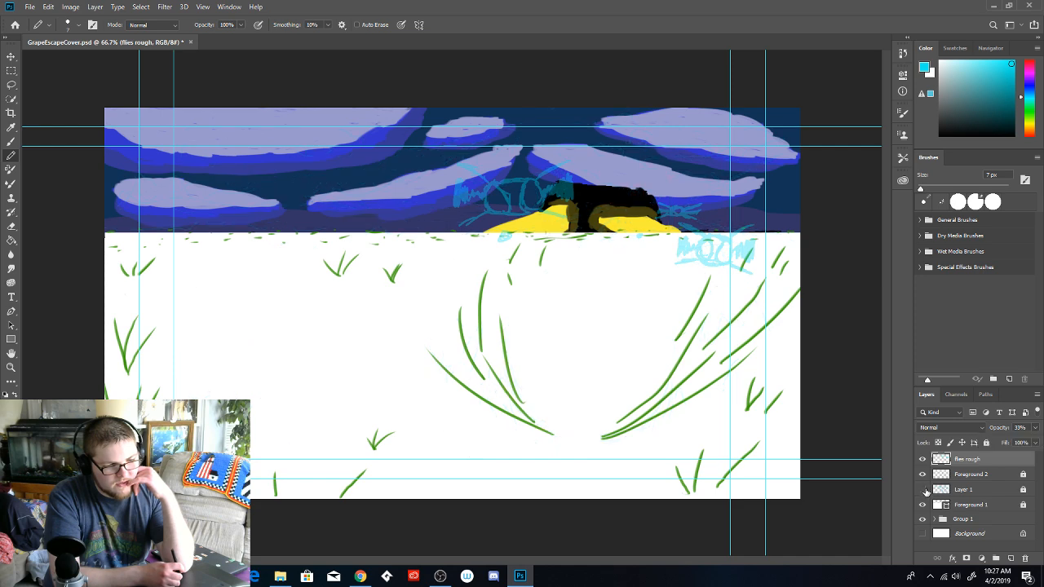
Lock the "flies rough" layer
left_click(974, 479)
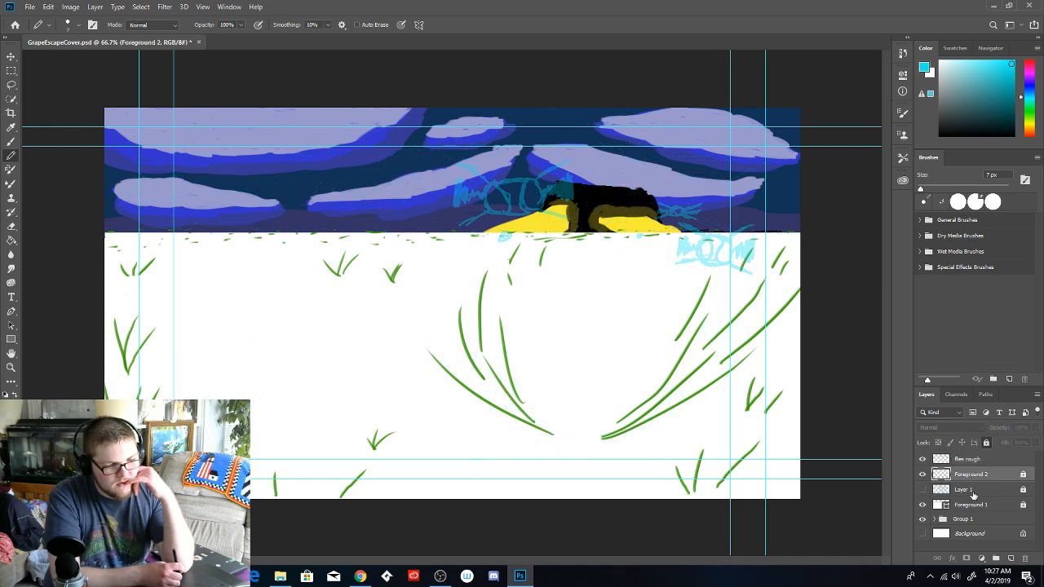
left_click(974, 490)
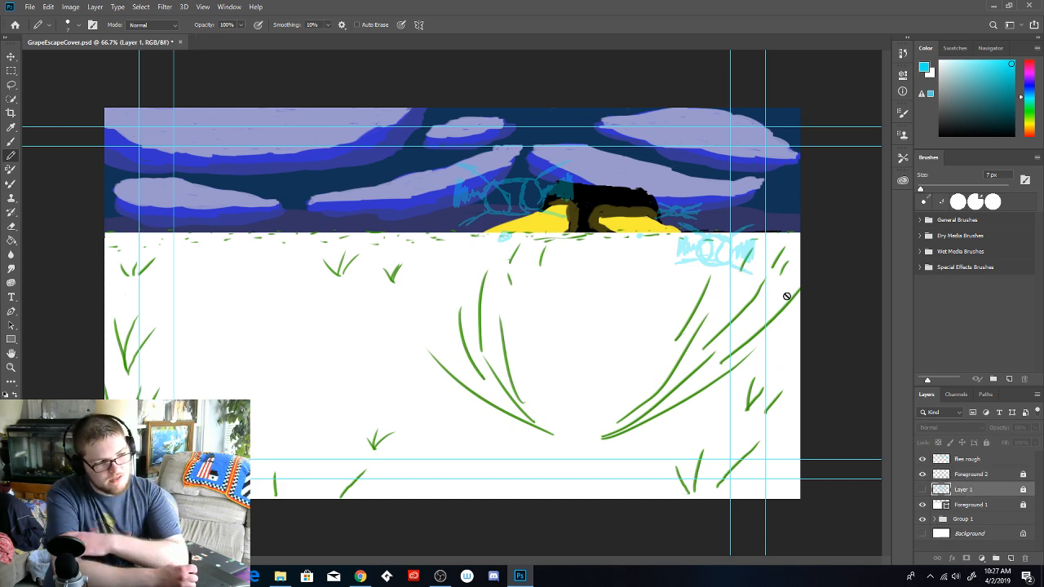
left_click(990, 461)
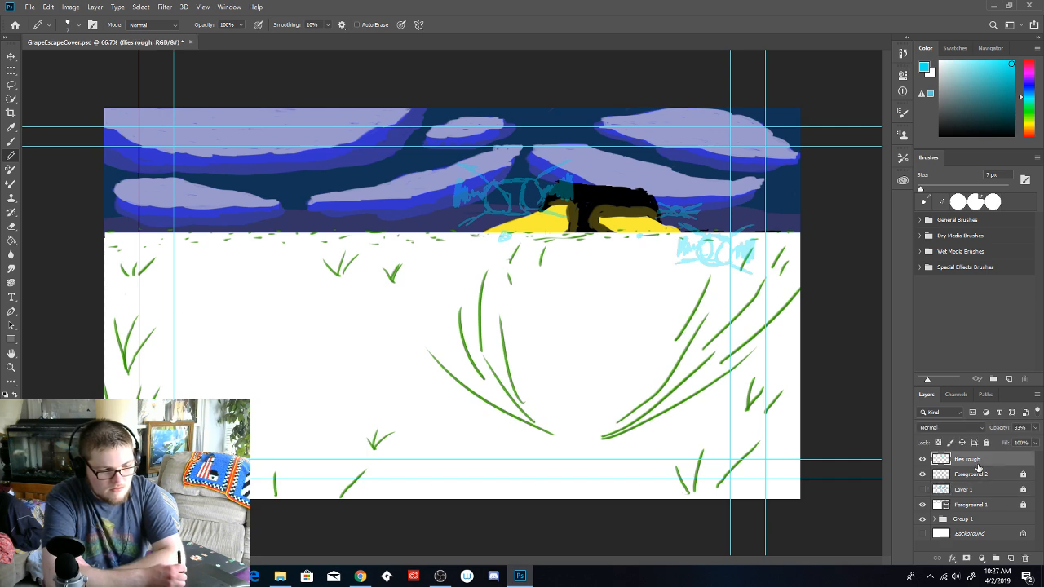
left_click(986, 443)
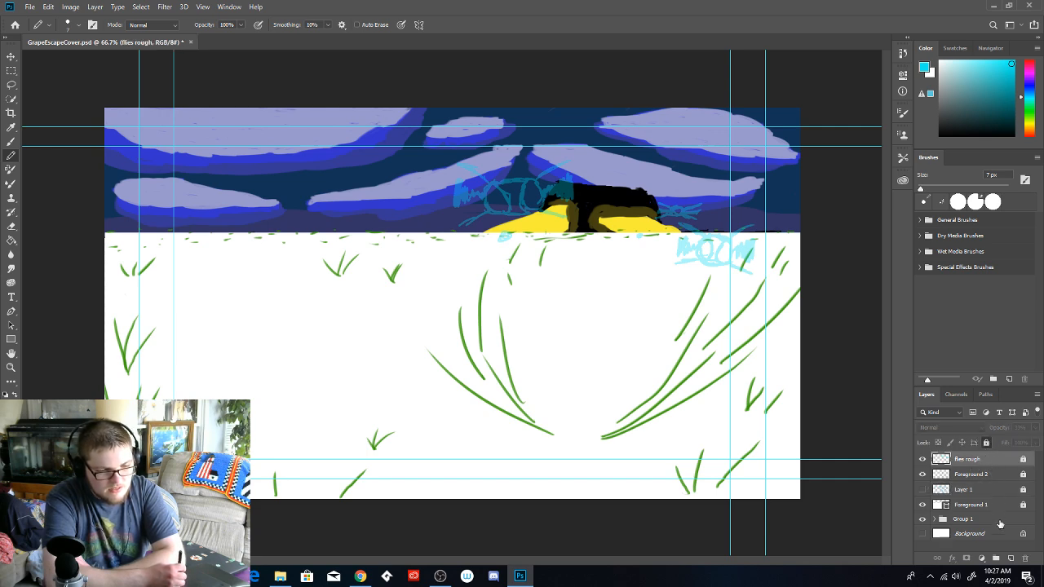
Add a new layer above "flies rough" and name it "Fly line"
left_click(1011, 559)
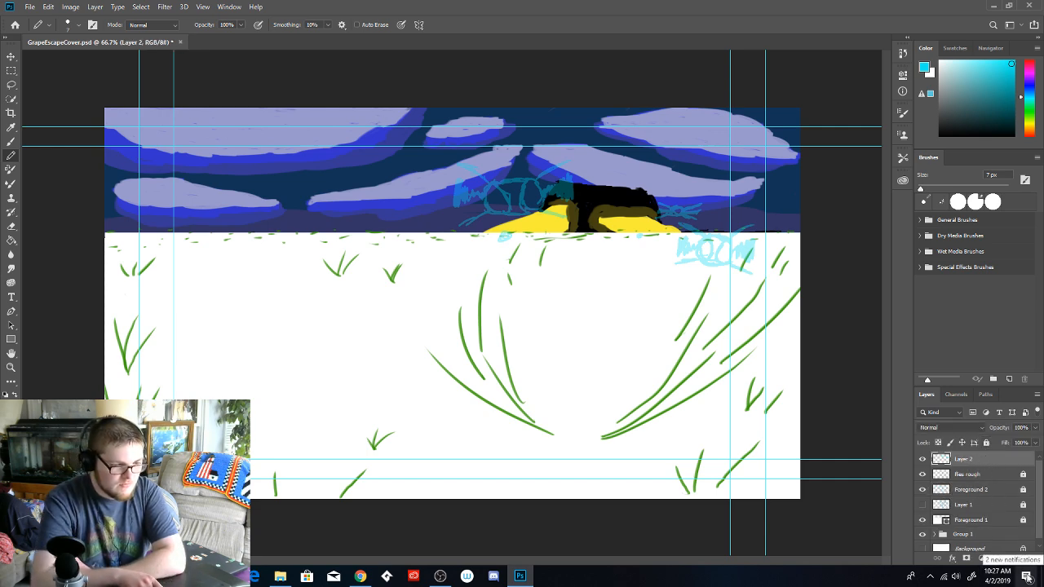
double_click(965, 459)
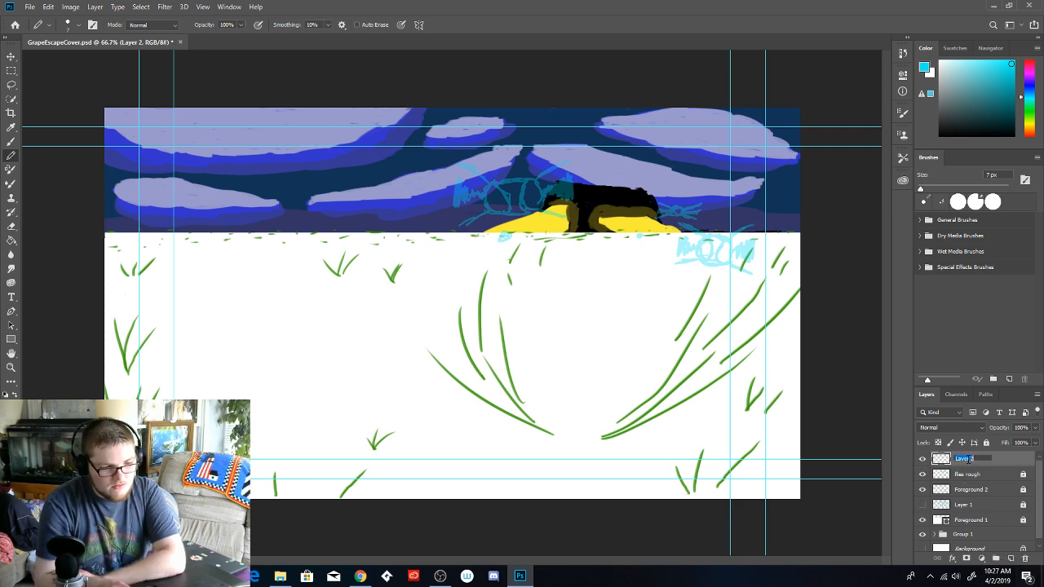
type("Fl")
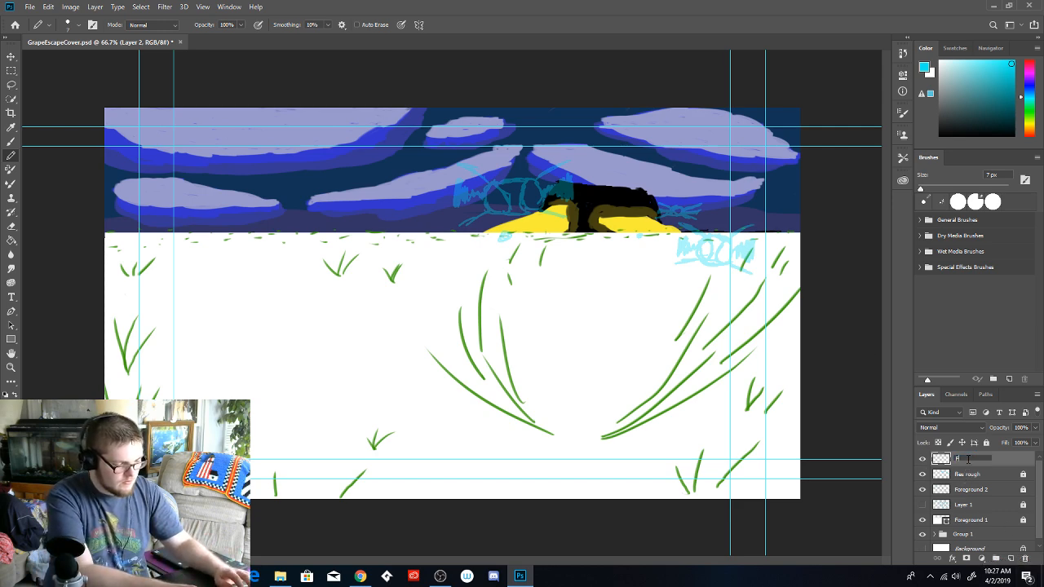
type("y")
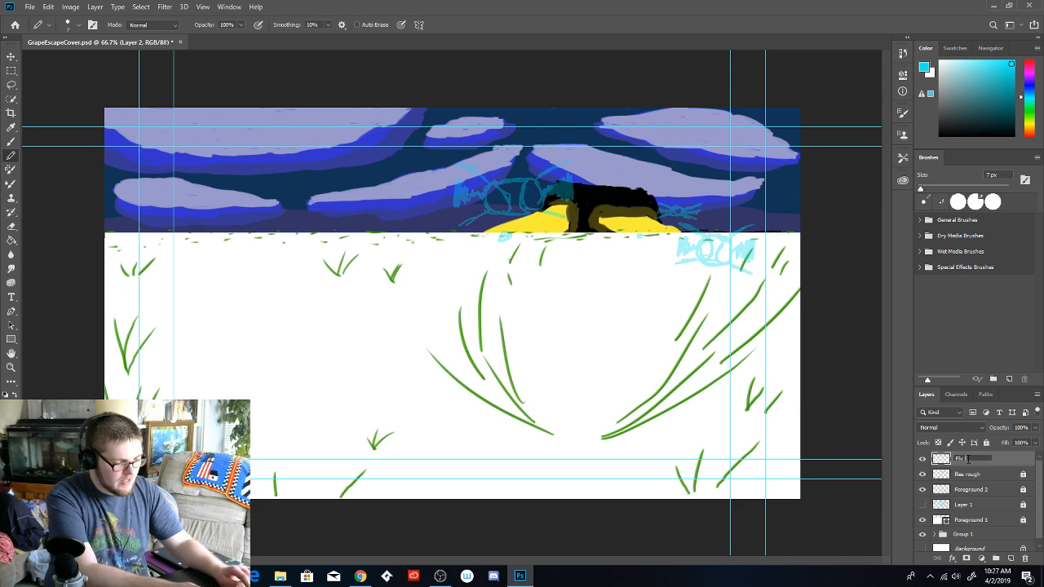
type(" line")
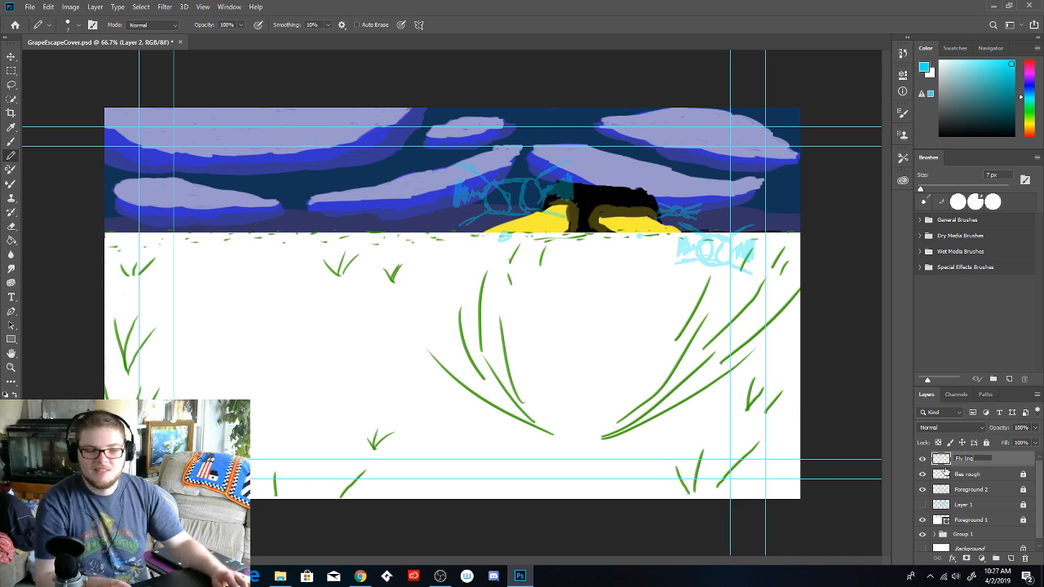
key("Return")
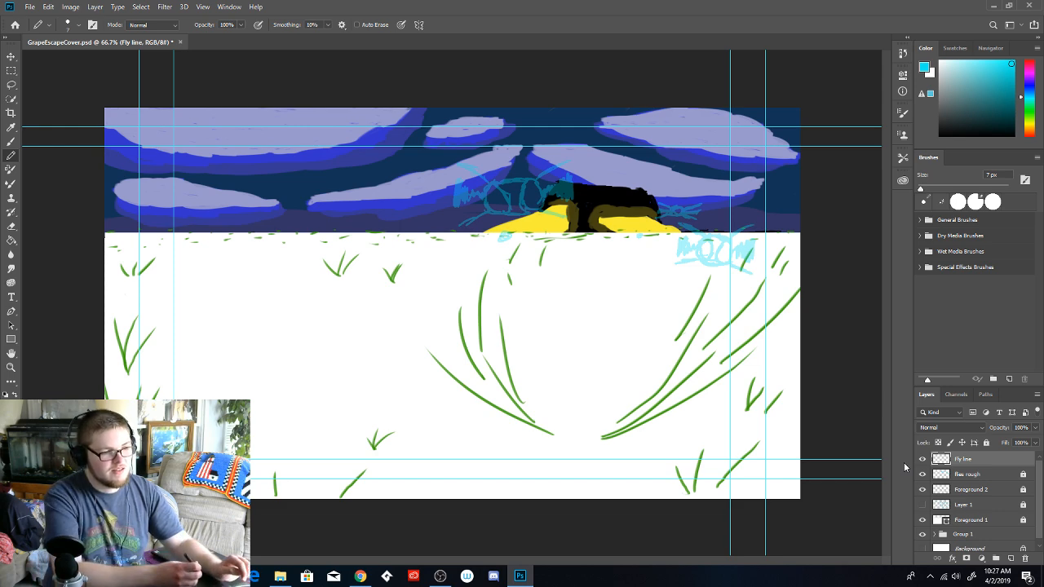
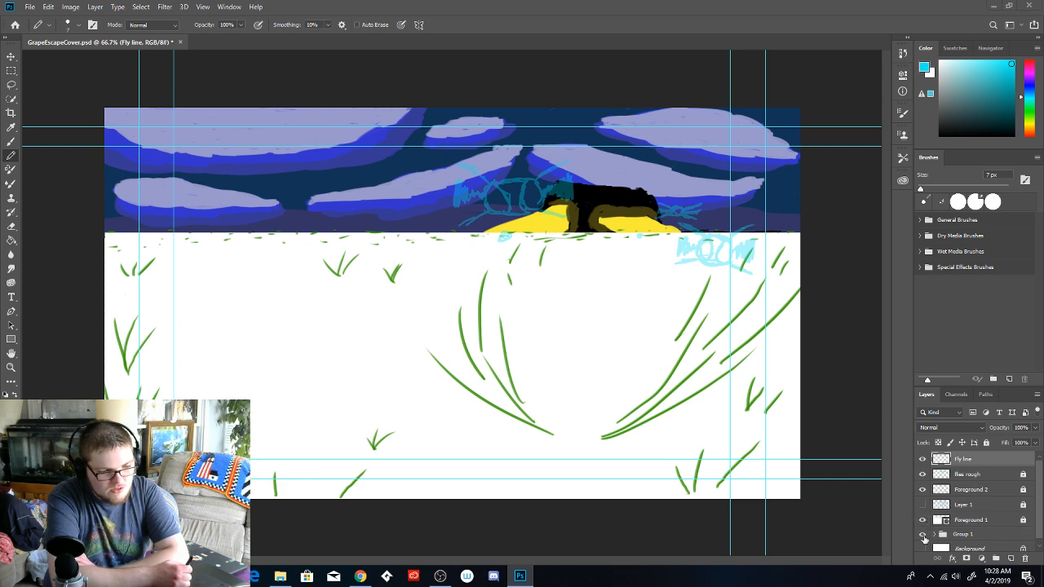
Show the white Background layer in place of Group 1, and set the foreground colour to black
left_click(923, 535)
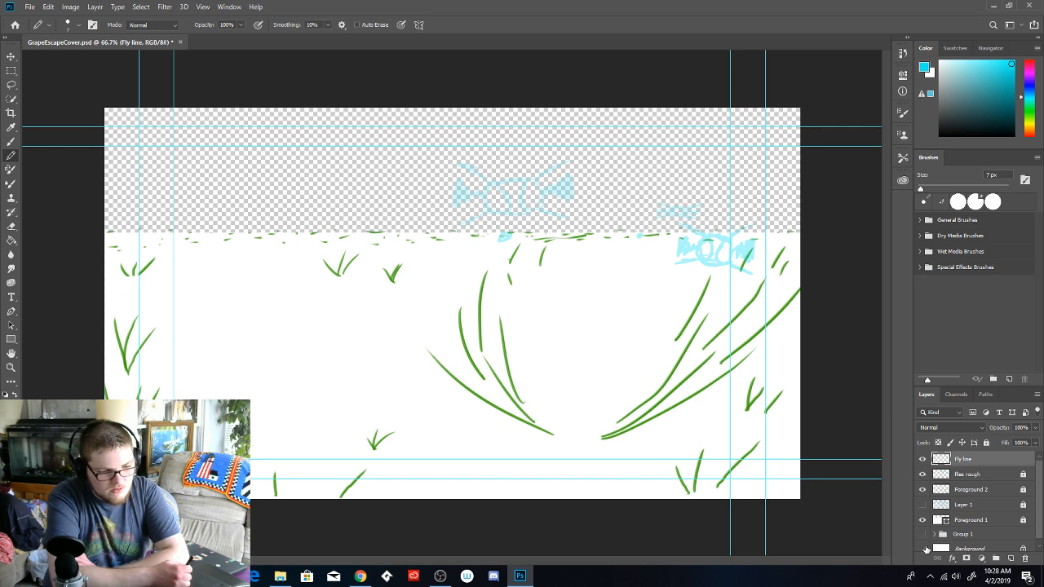
left_click(923, 548)
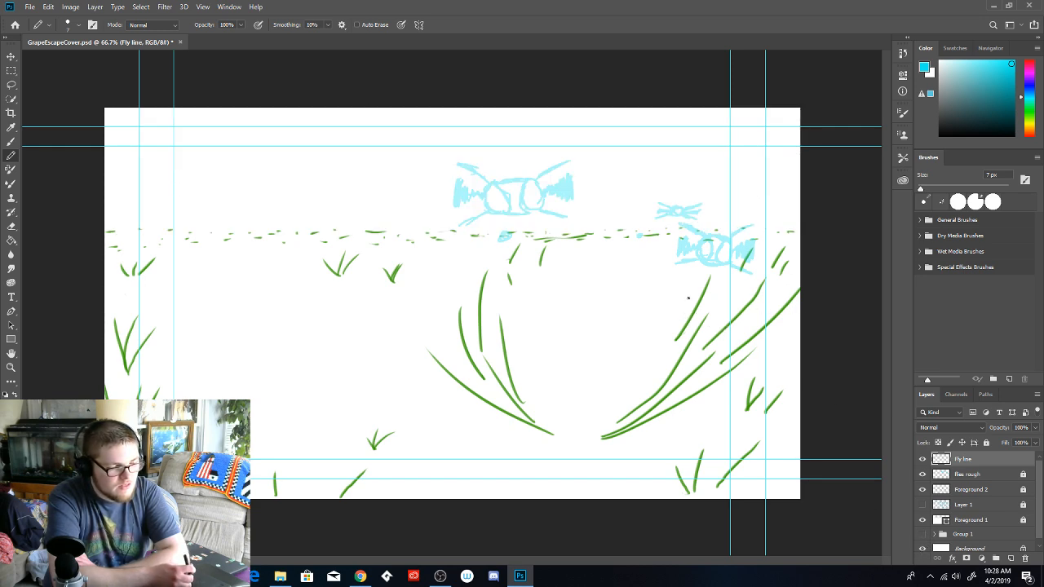
left_click_drag(1006, 98, 924, 147)
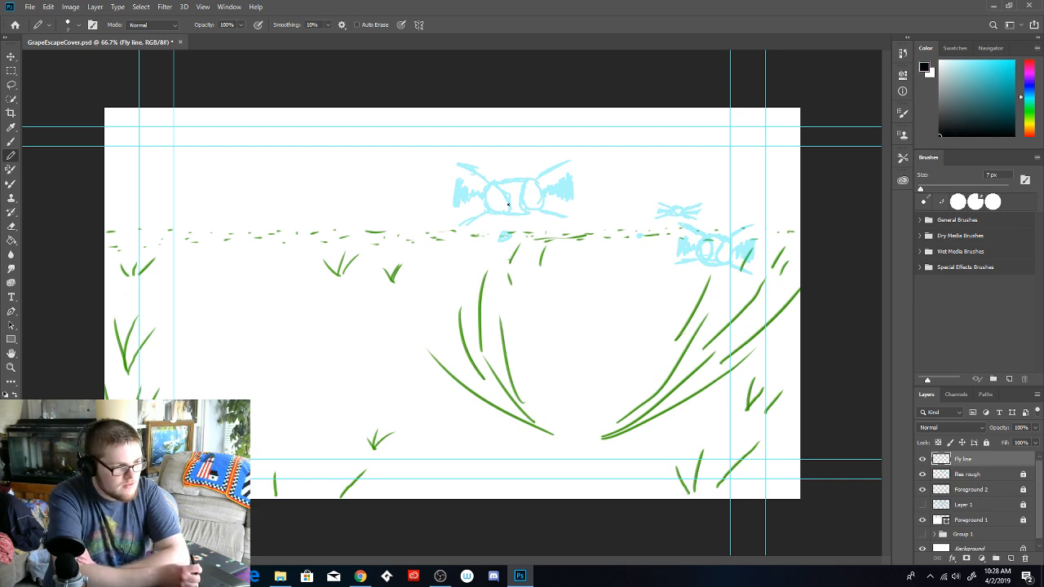
Trace the first fly's body and its two oval eyes in black with the 7 px Pencil on the "Fly line" layer
left_click_drag(493, 183, 534, 178)
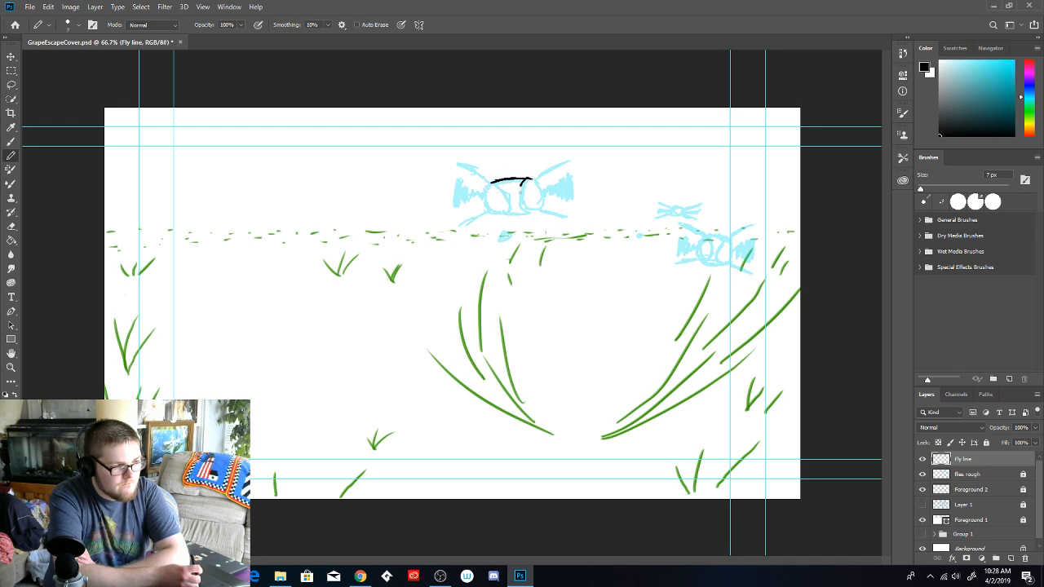
left_click_drag(520, 197, 532, 210)
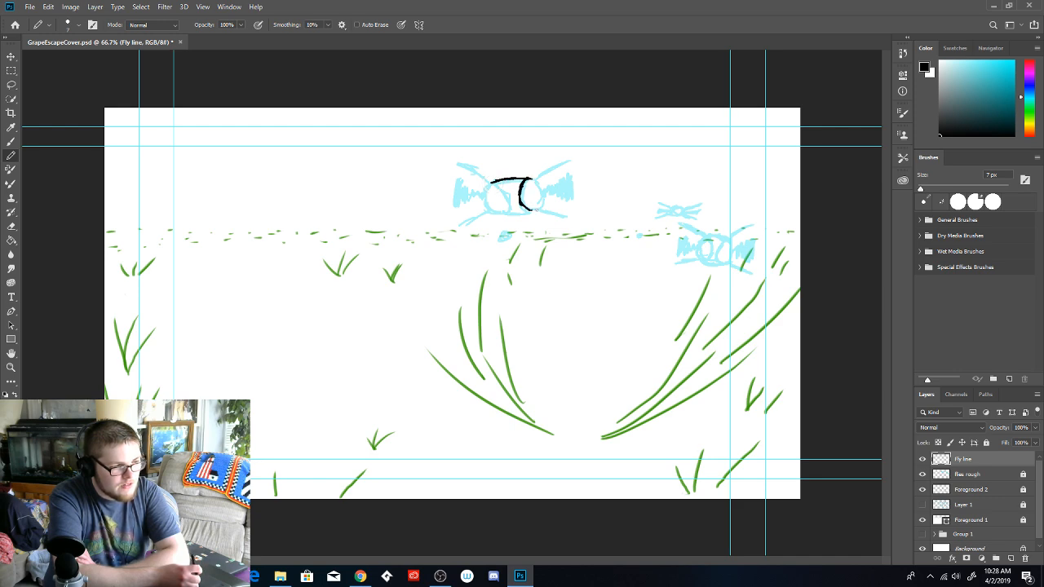
key("ctrl")
left_click_drag(524, 208, 535, 212)
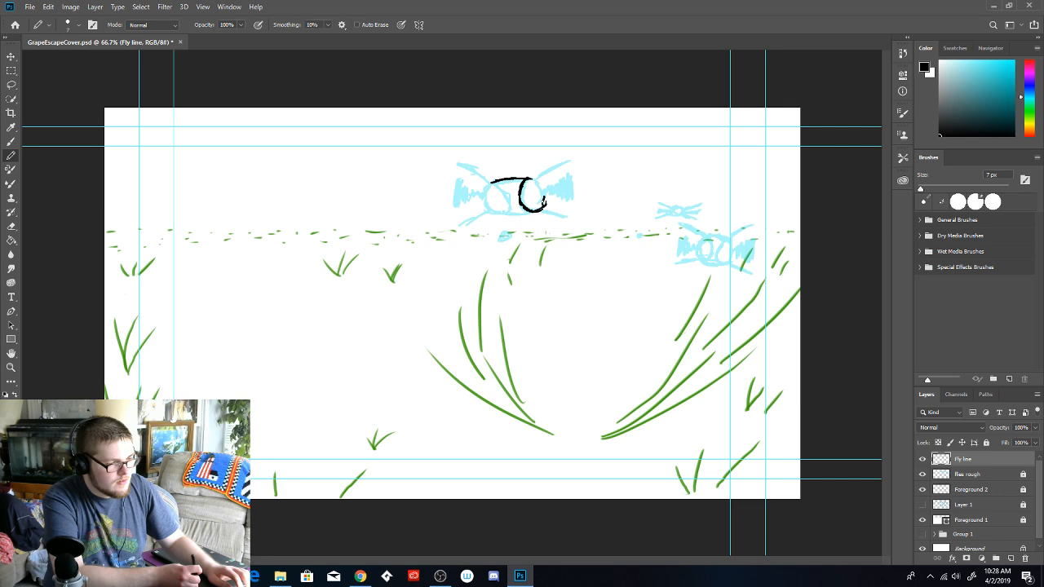
mouse_move(526, 177)
left_mouse_down()
mouse_move(540, 186)
mouse_move(486, 189)
mouse_move(487, 207)
mouse_move(503, 214)
mouse_move(499, 188)
left_mouse_up()
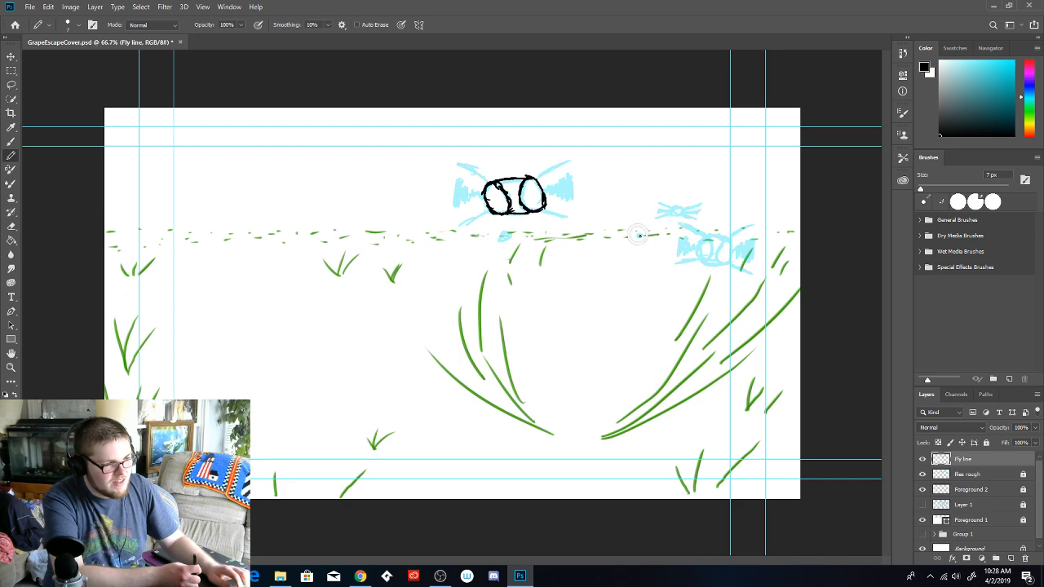
Fill the tiny horizon dot in black and outline the small blob below the first fly
right_click(639, 235)
key("Escape")
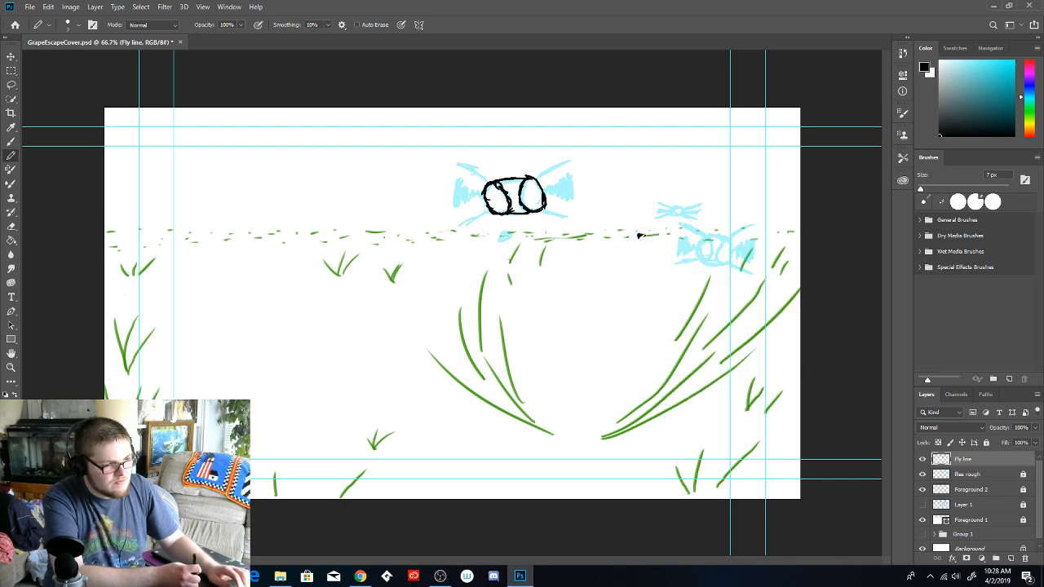
left_click_drag(643, 235, 639, 236)
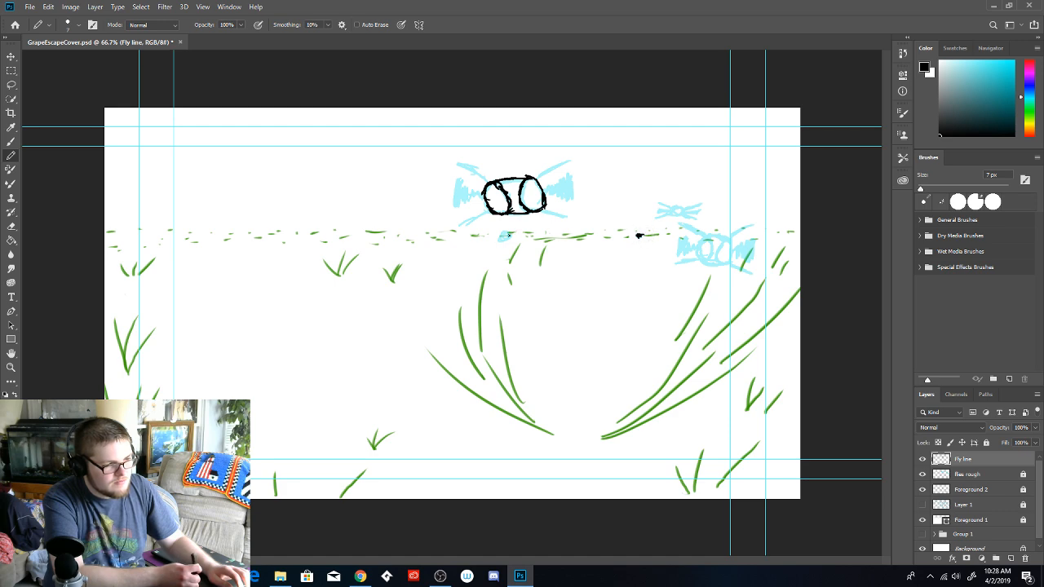
left_click_drag(497, 240, 510, 235)
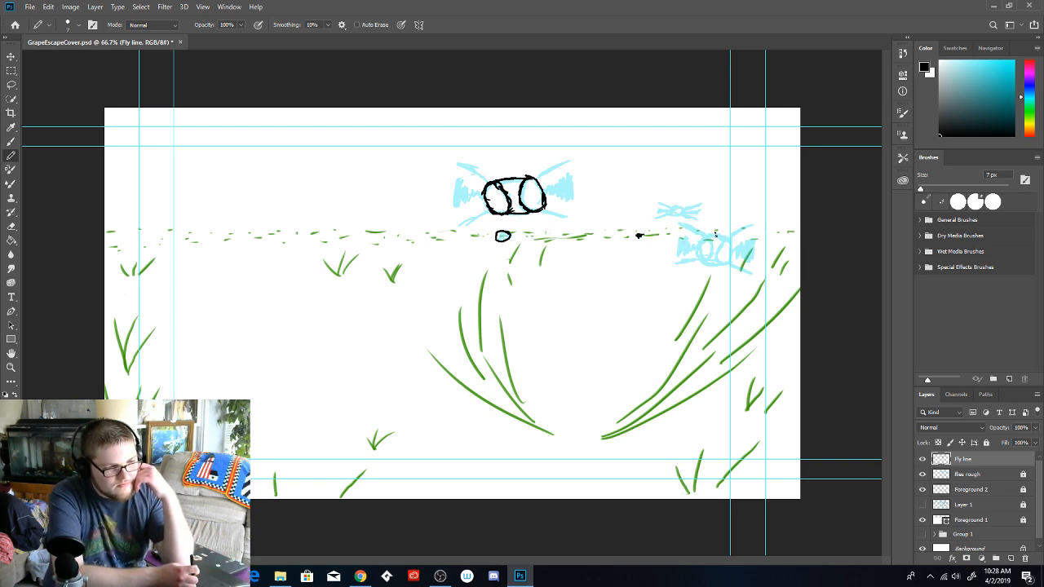
Outline the lower-right fly's round body in black and draw the curved inner edges of its two eyes
mouse_move(704, 237)
left_mouse_down()
mouse_move(716, 234)
mouse_move(696, 254)
mouse_move(726, 265)
mouse_move(738, 238)
left_mouse_up()
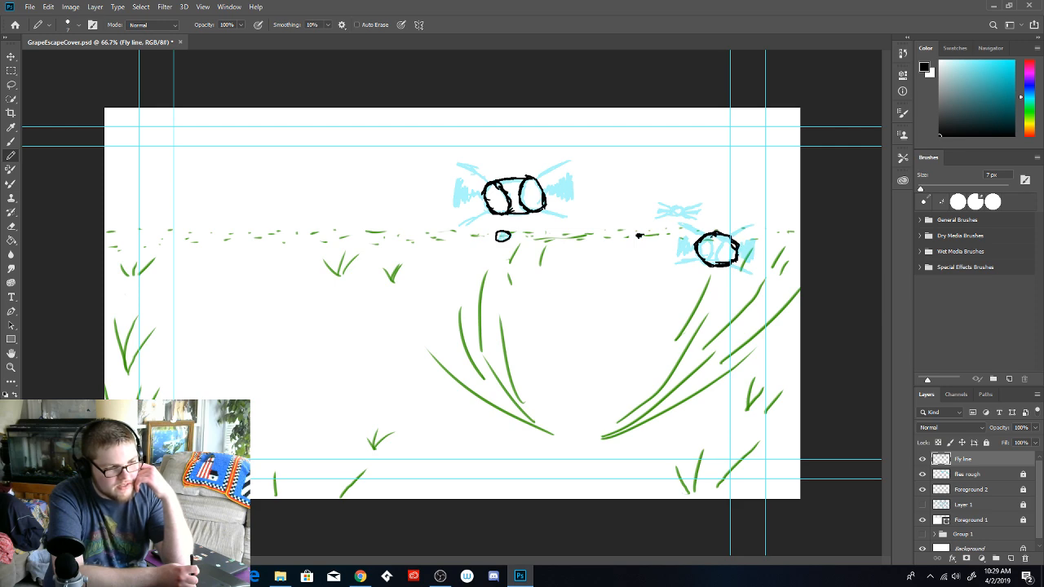
left_click_drag(711, 236, 715, 252)
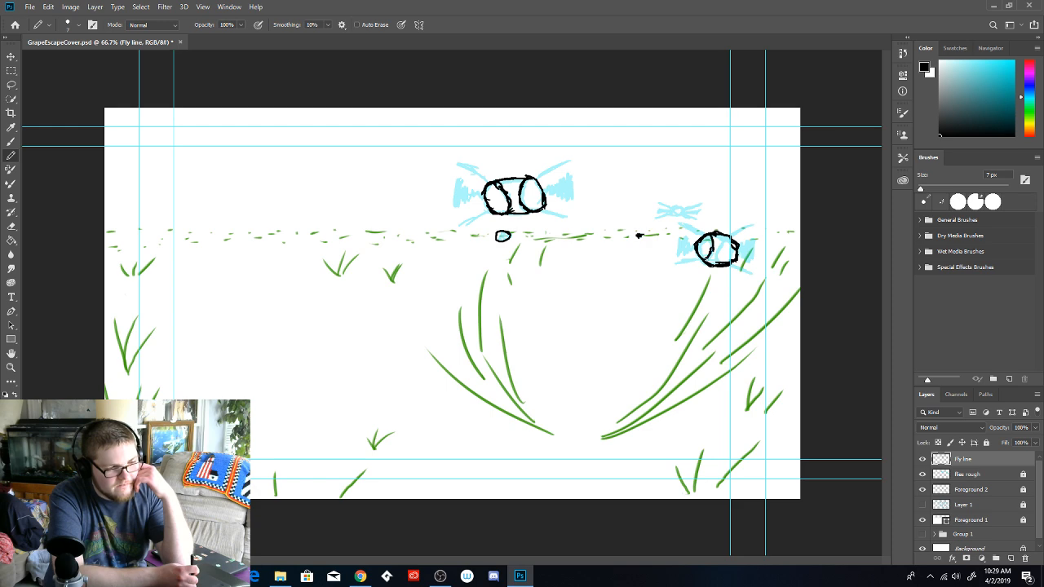
left_click_drag(729, 239, 719, 254)
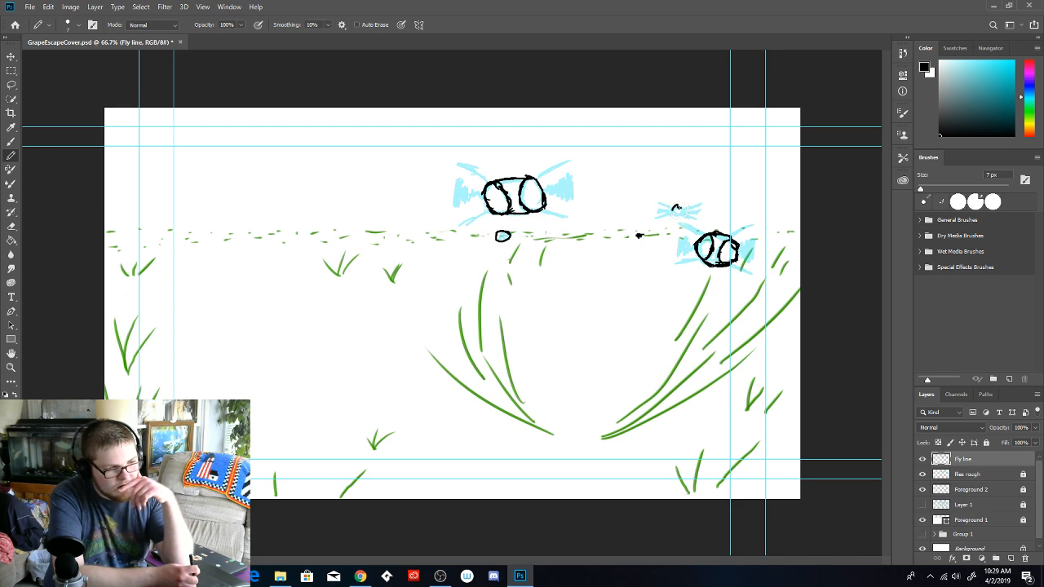
Outline the small upper-right fly's round body in black and draw the straight wing lines extending from it
mouse_move(675, 206)
left_mouse_down()
mouse_move(673, 216)
mouse_move(682, 213)
mouse_move(670, 209)
left_mouse_up()
key("ctrl+z")
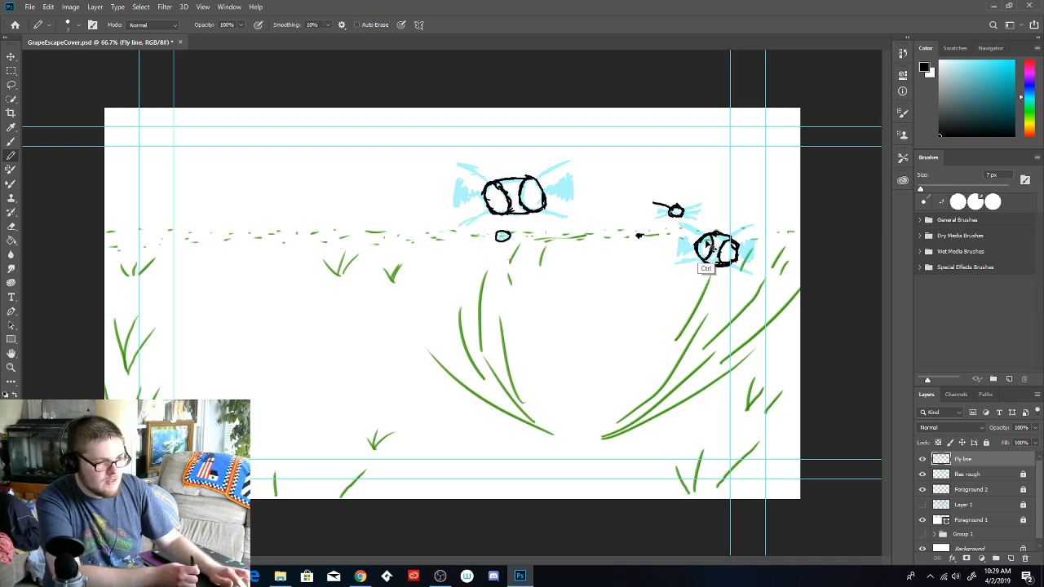
left_click_drag(673, 207, 668, 213)
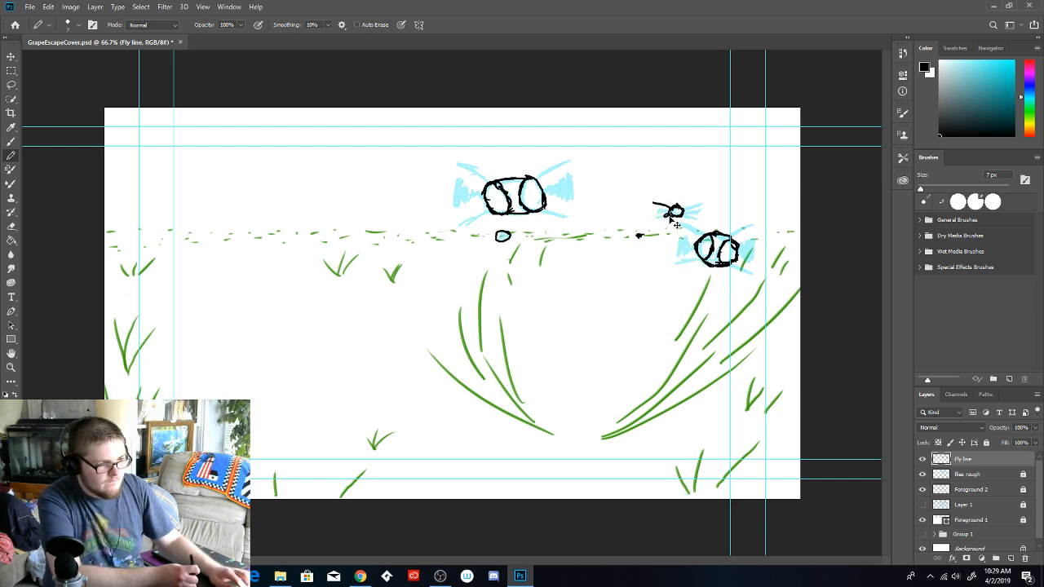
Draw four black wing lines fanning outward from the lower-right fly's body
mouse_move(653, 221)
left_mouse_down()
mouse_move(687, 206)
mouse_move(674, 215)
mouse_move(705, 236)
left_mouse_up()
key("ctrl+z")
mouse_move(661, 264)
left_mouse_down()
mouse_move(700, 258)
mouse_move(760, 224)
left_mouse_up()
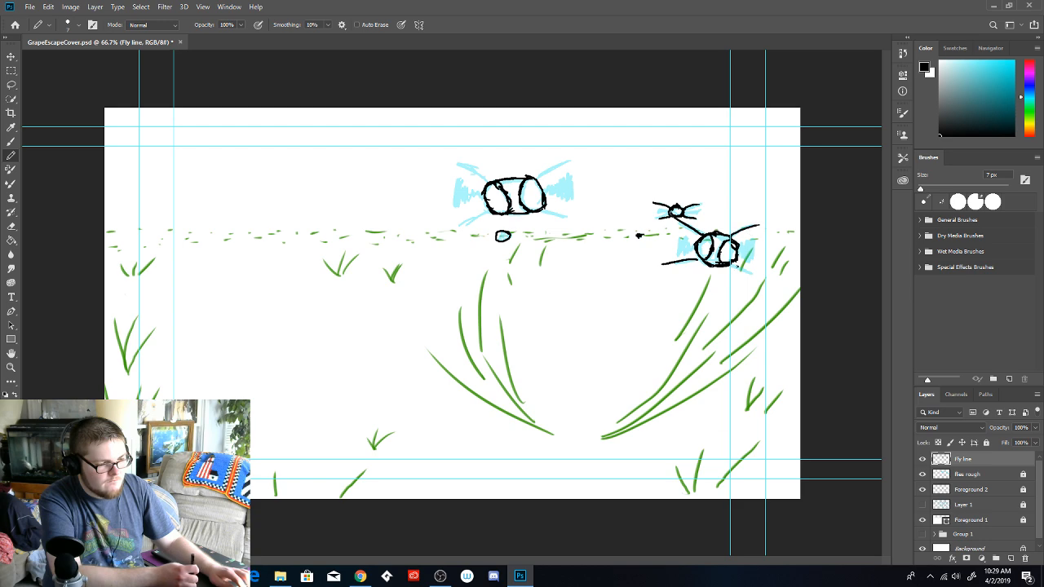
left_click_drag(733, 269, 762, 277)
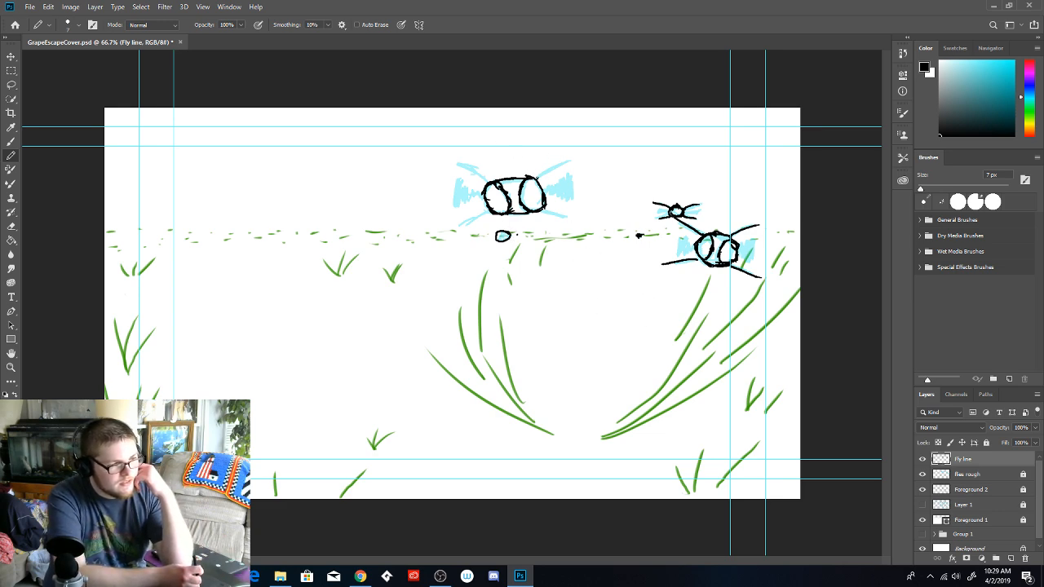
Draw four long black wing lines spreading diagonally outward from the large first fly's body
left_click_drag(534, 177, 589, 157)
left_click_drag(539, 208, 602, 231)
left_click_drag(488, 183, 441, 152)
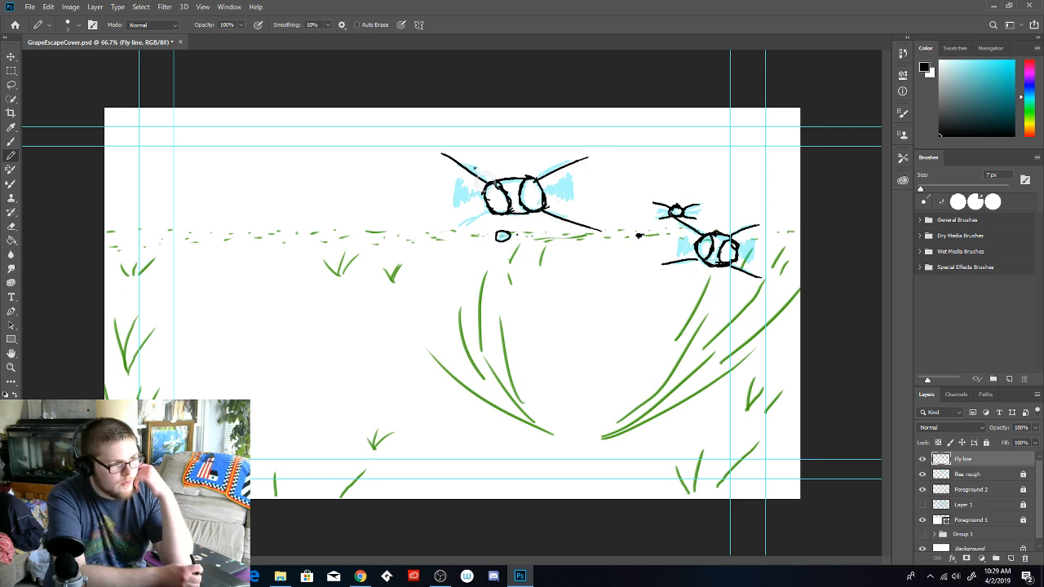
left_click_drag(491, 210, 429, 233)
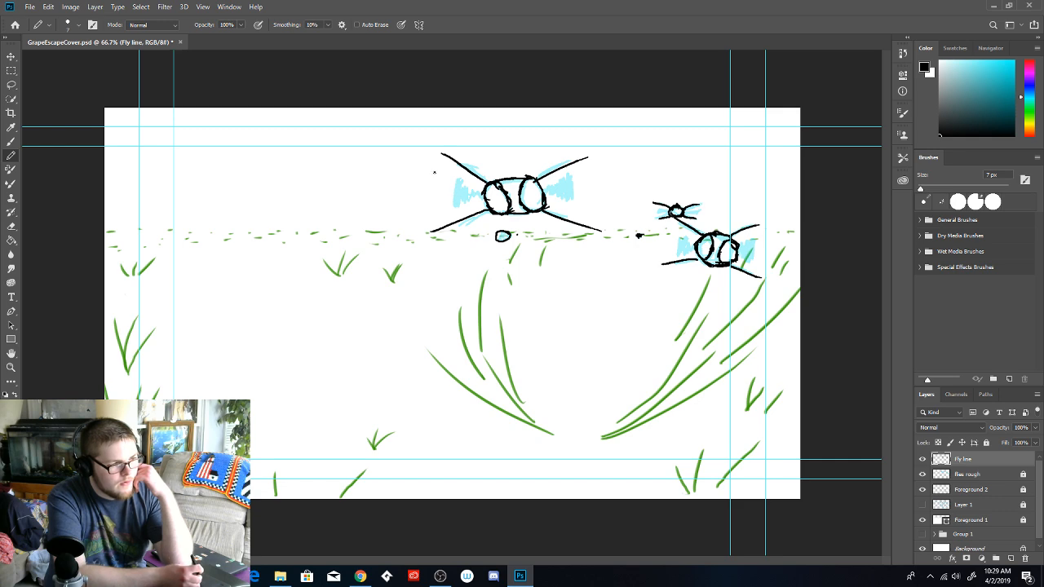
left_click_drag(447, 167, 438, 200)
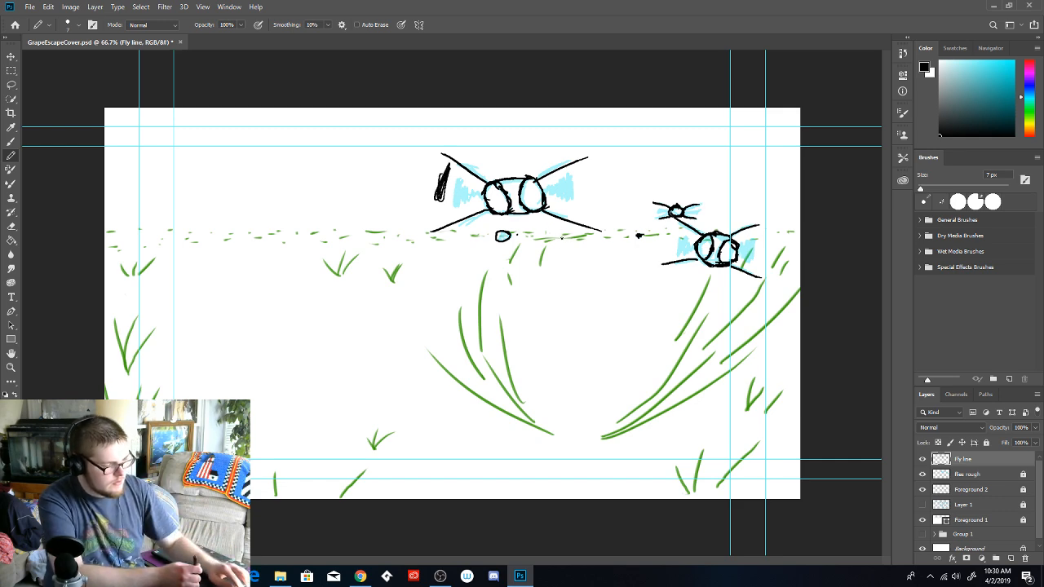
key("ctrl+z")
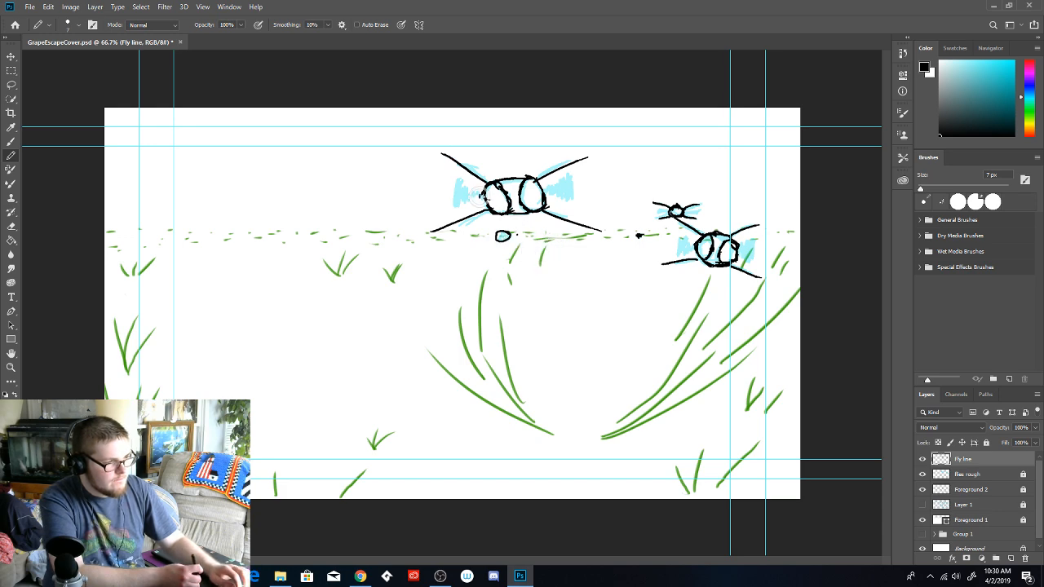
right_click(484, 196)
left_click(481, 196)
mouse_move(475, 191)
left_mouse_down()
mouse_move(456, 208)
mouse_move(442, 197)
mouse_move(436, 214)
mouse_move(437, 183)
left_mouse_up()
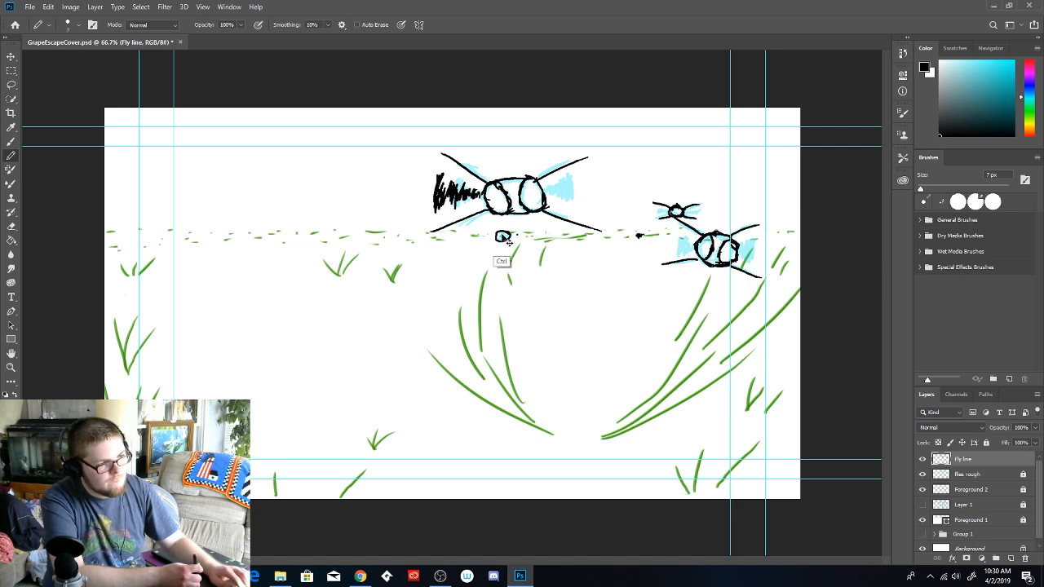
key("ctrl+z")
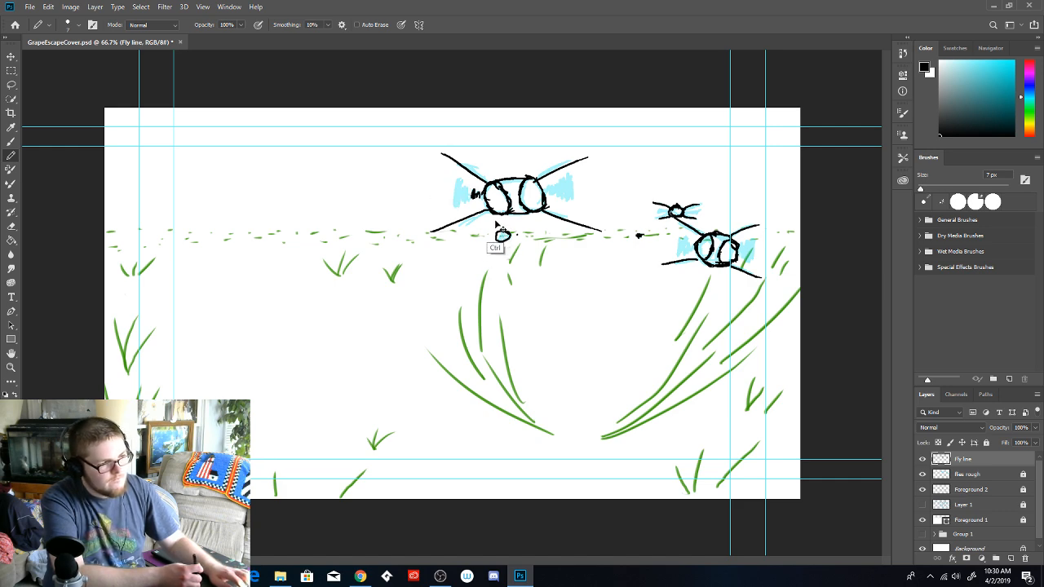
Lock the "Fly line" layer and add a new empty layer above it
left_click(986, 443)
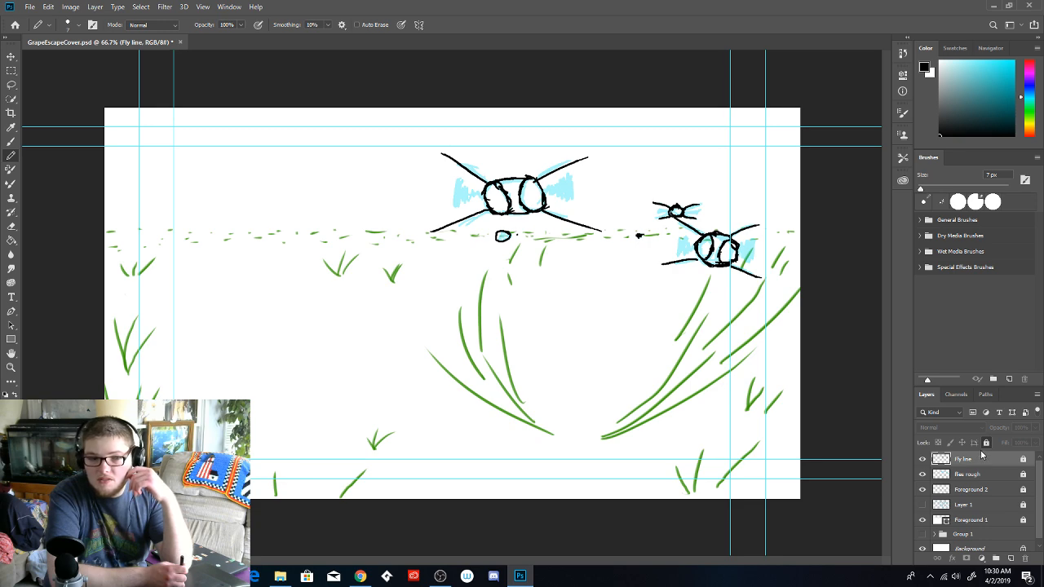
left_click(1011, 559)
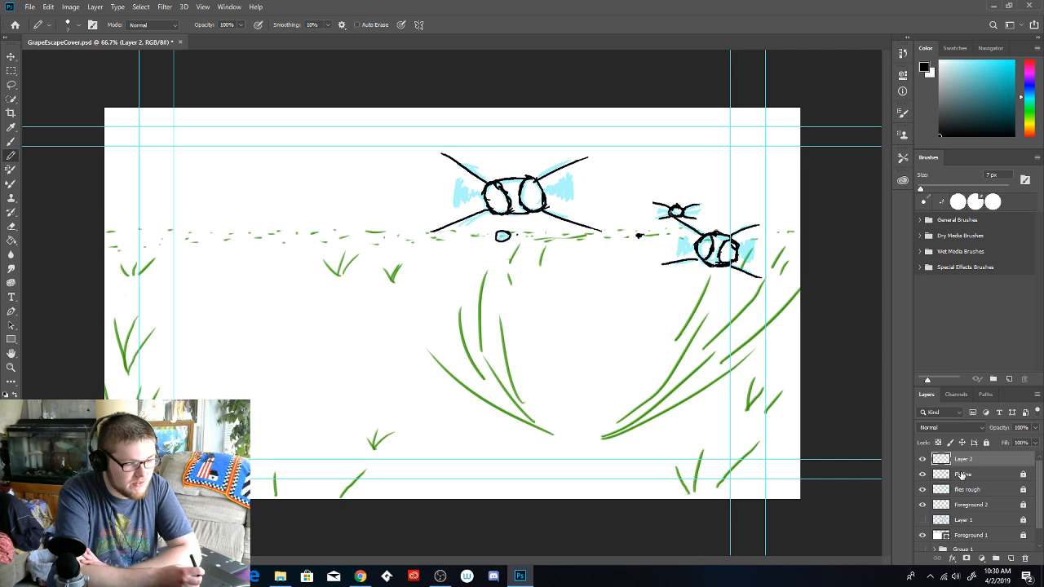
left_click(1003, 482)
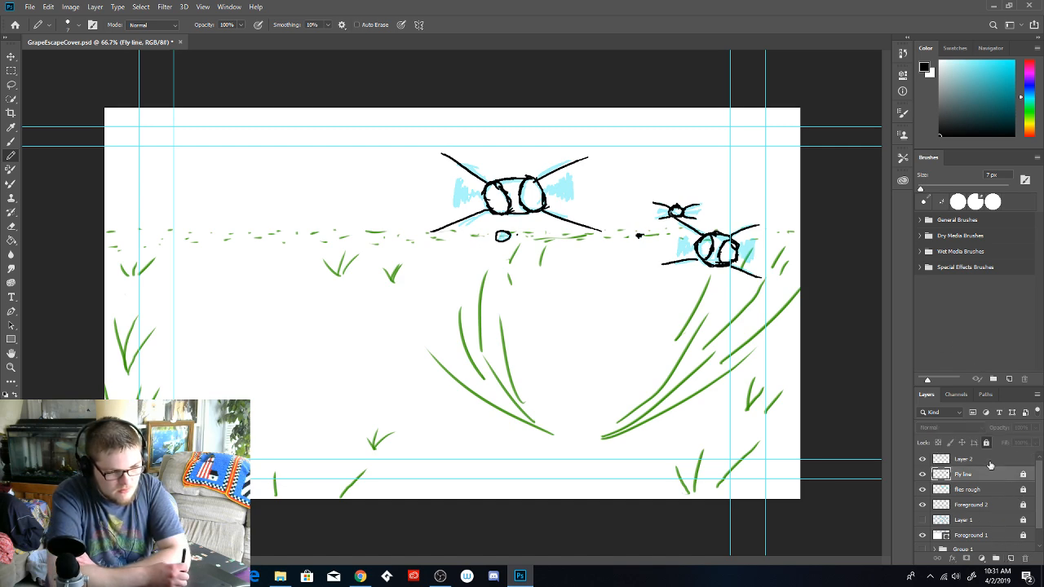
left_click(985, 495)
left_click(988, 463)
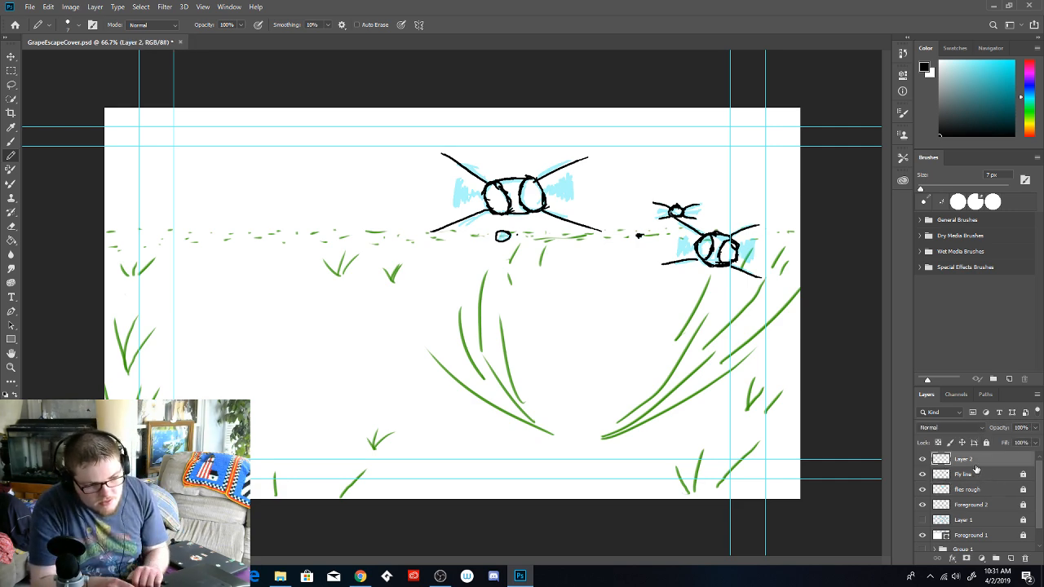
left_click(977, 473)
left_click(978, 461)
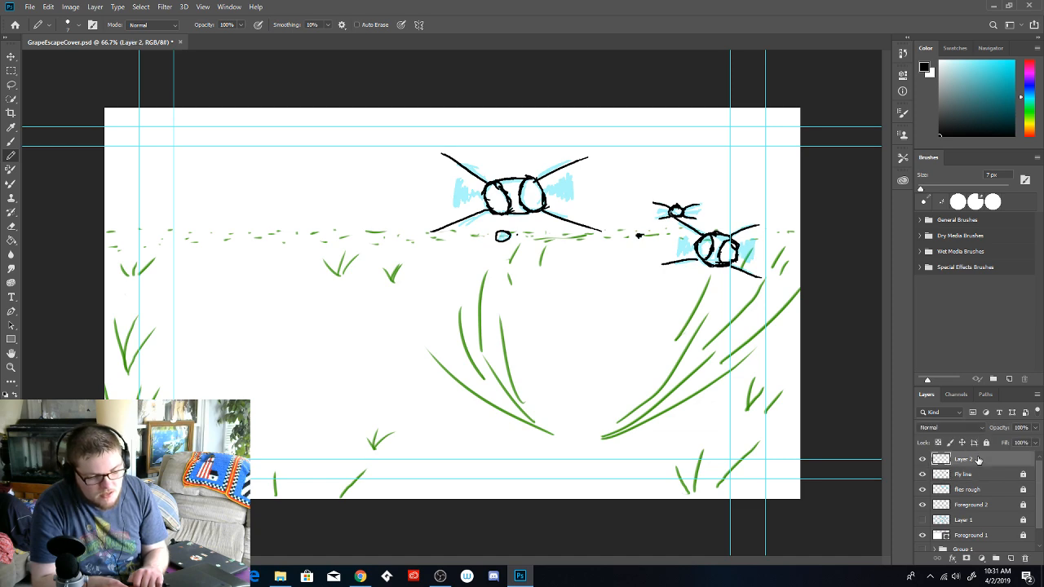
Unlock the "Fly line" layer, lower its opacity to 43%, lock it again and make Layer 2 active
left_click(990, 477)
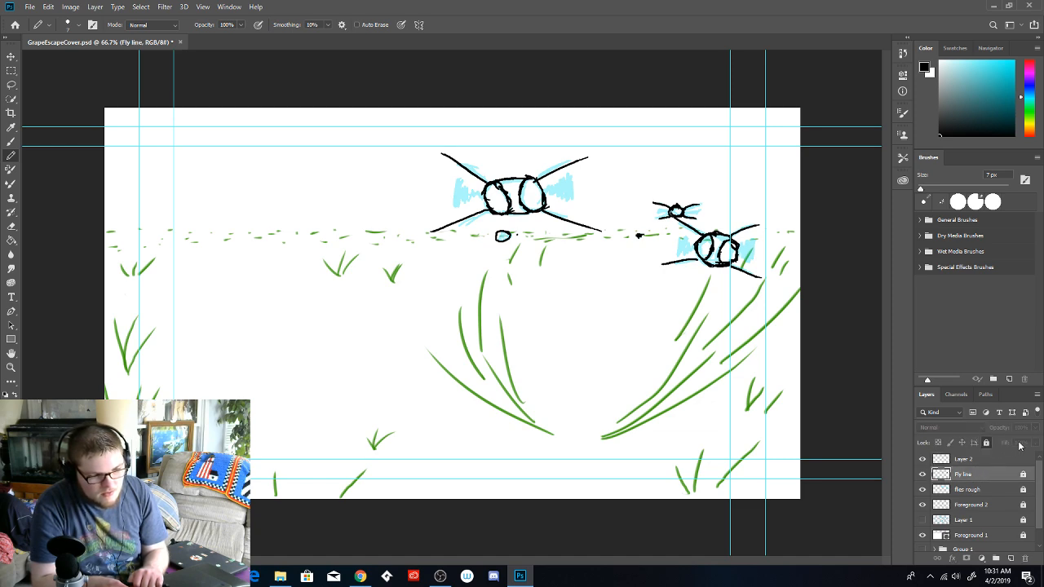
left_click(986, 443)
left_click(1035, 429)
left_click_drag(1036, 442, 1008, 440)
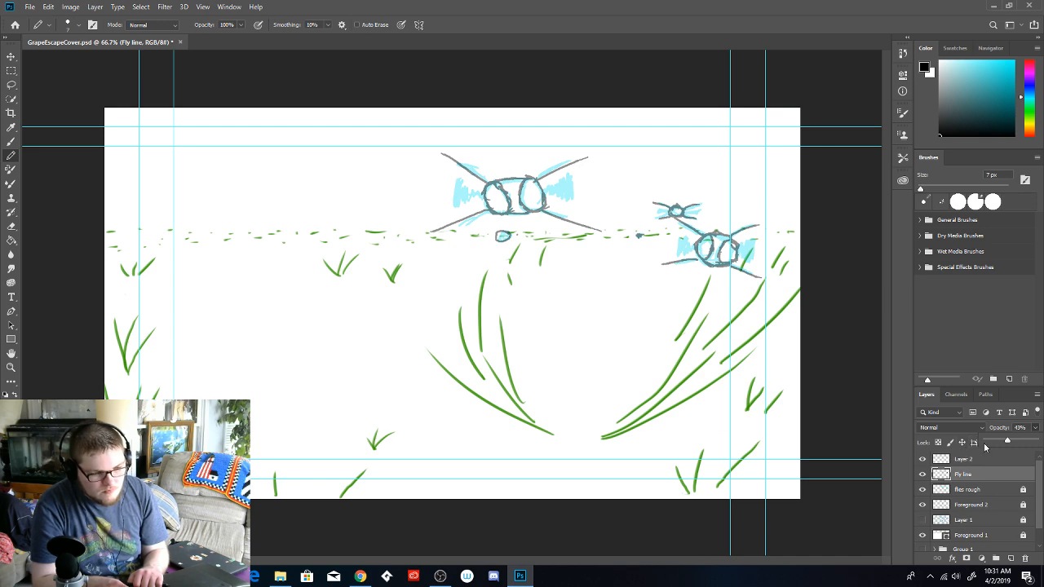
key("alt+bracketright")
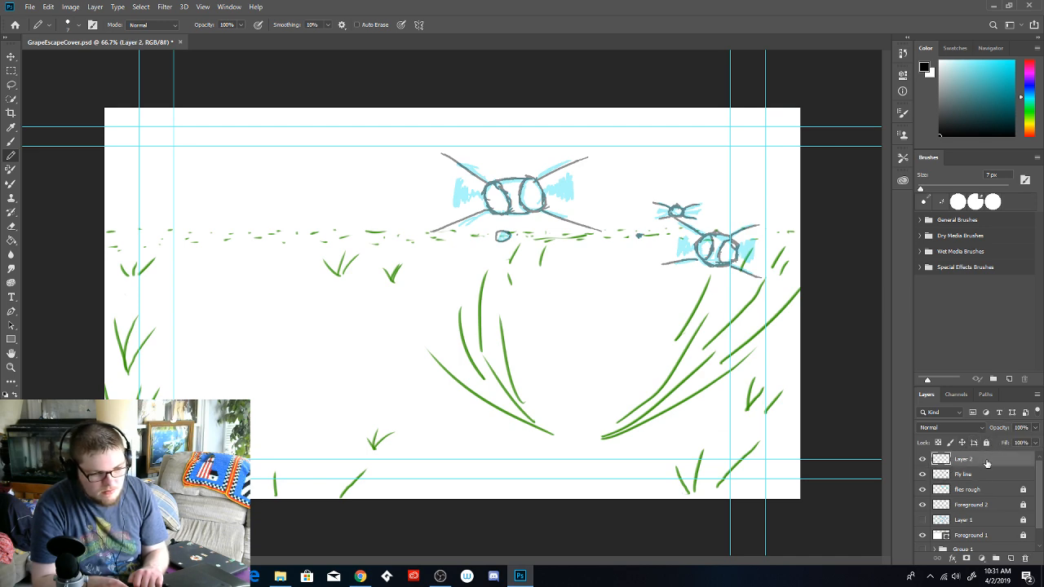
left_click(983, 477)
left_click(987, 443)
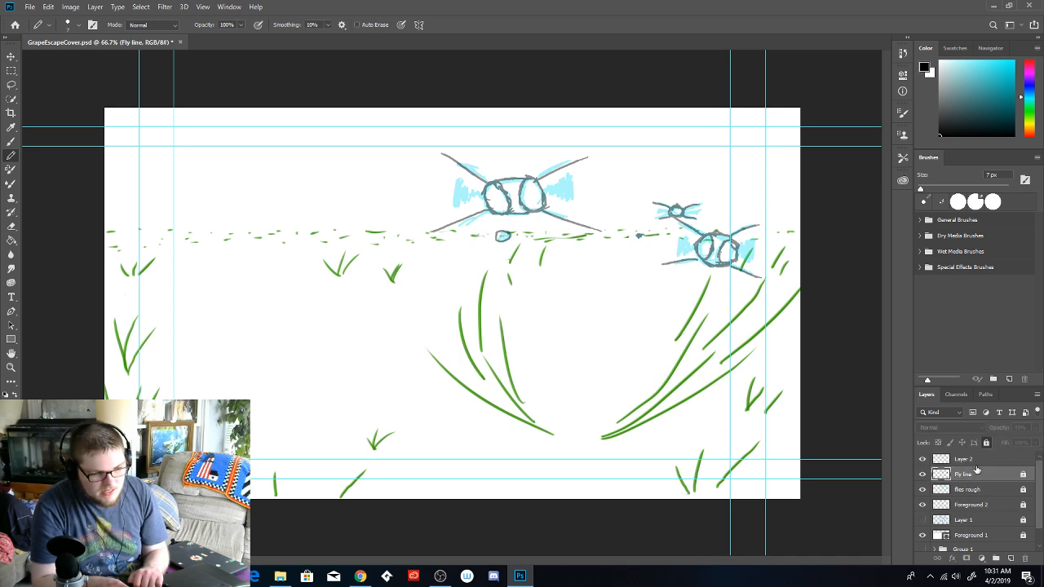
left_click(976, 462)
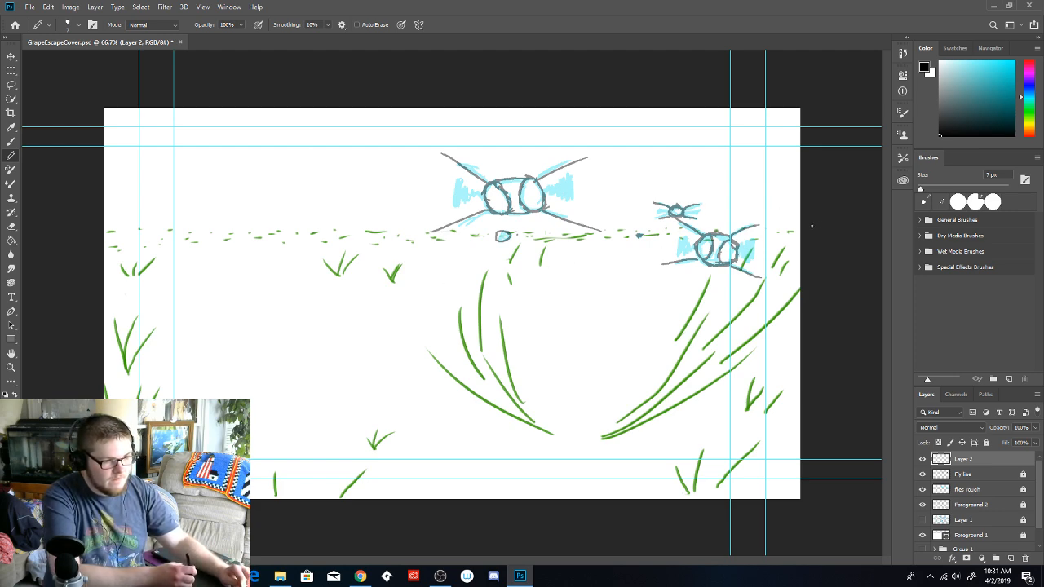
Switch to the 15 px Brush and set the foreground colour to dark grey 666666
left_click(69, 25)
left_click(71, 26)
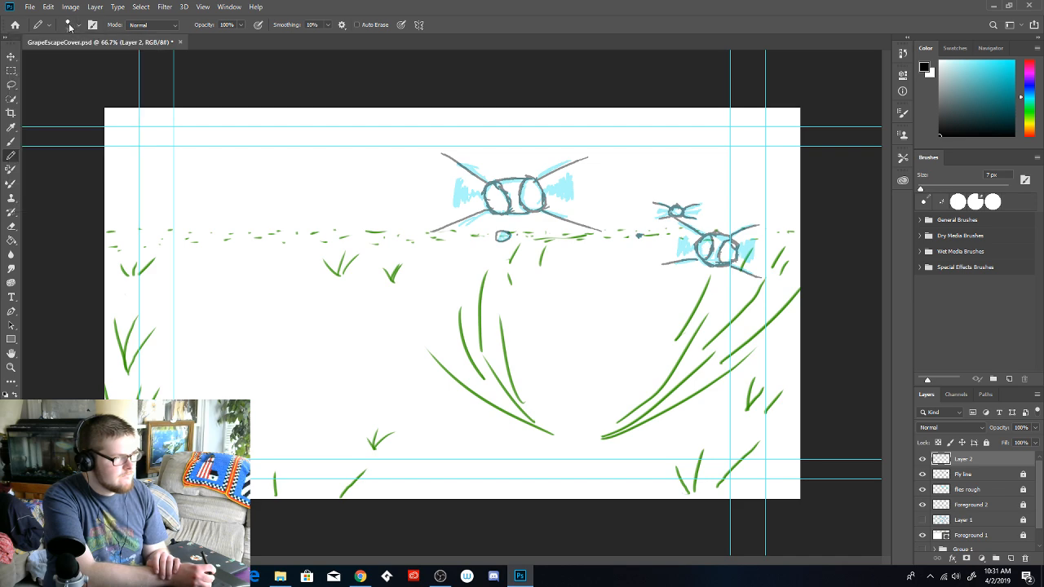
left_click(10, 146)
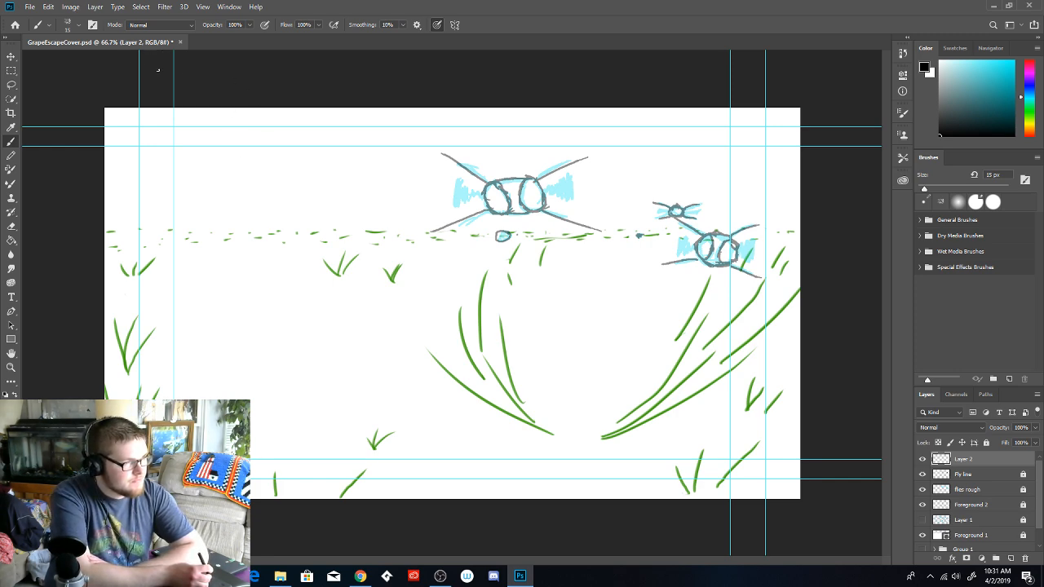
left_click(79, 28)
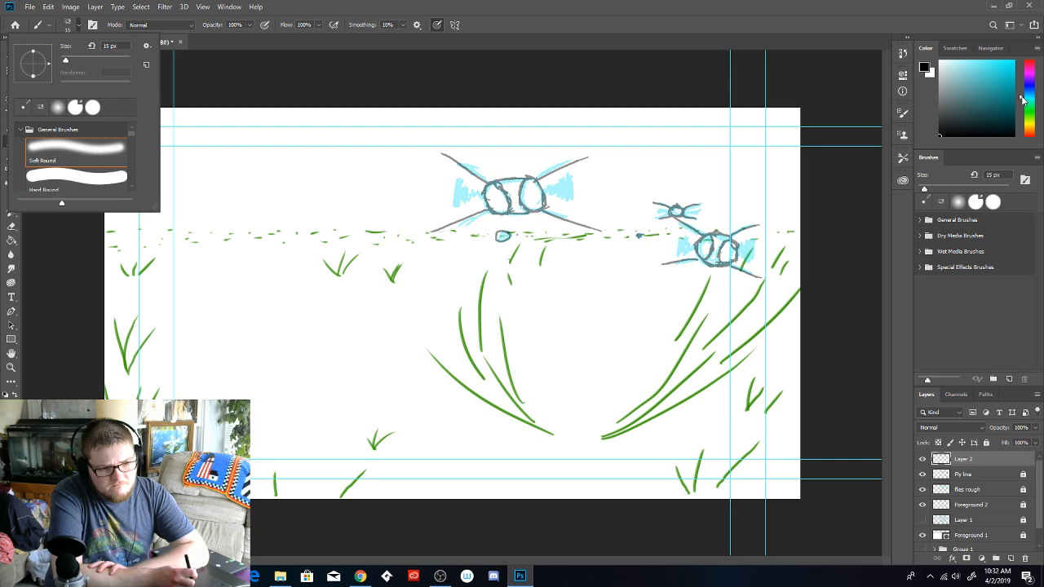
left_click(926, 71)
left_click(926, 71)
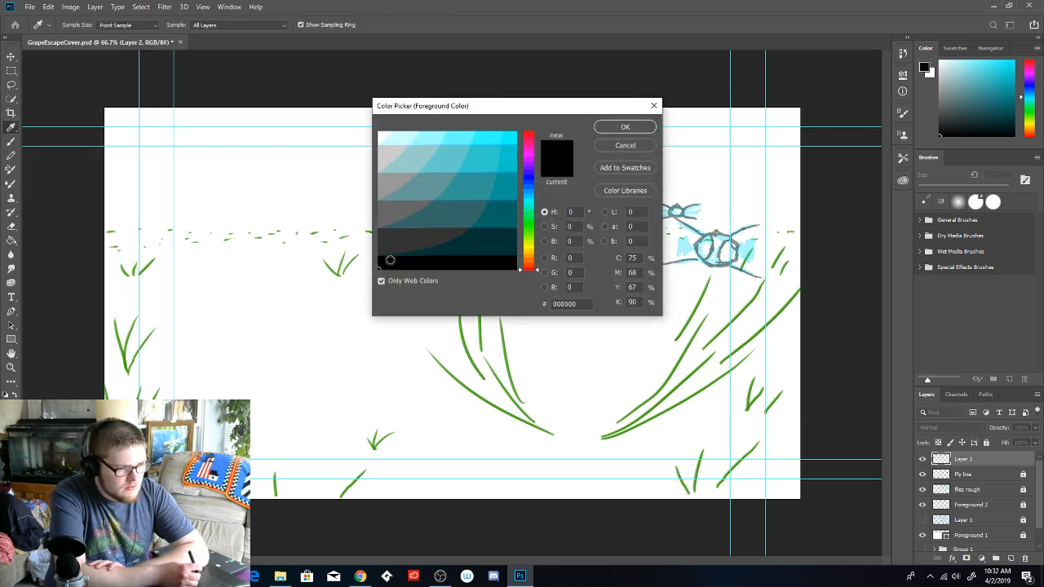
left_click(387, 219)
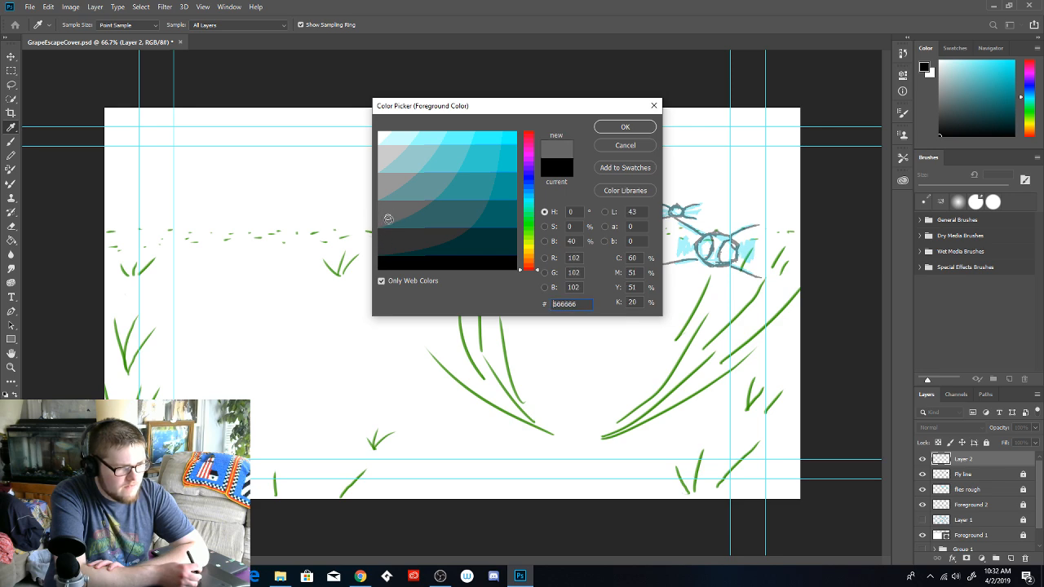
left_click(625, 127)
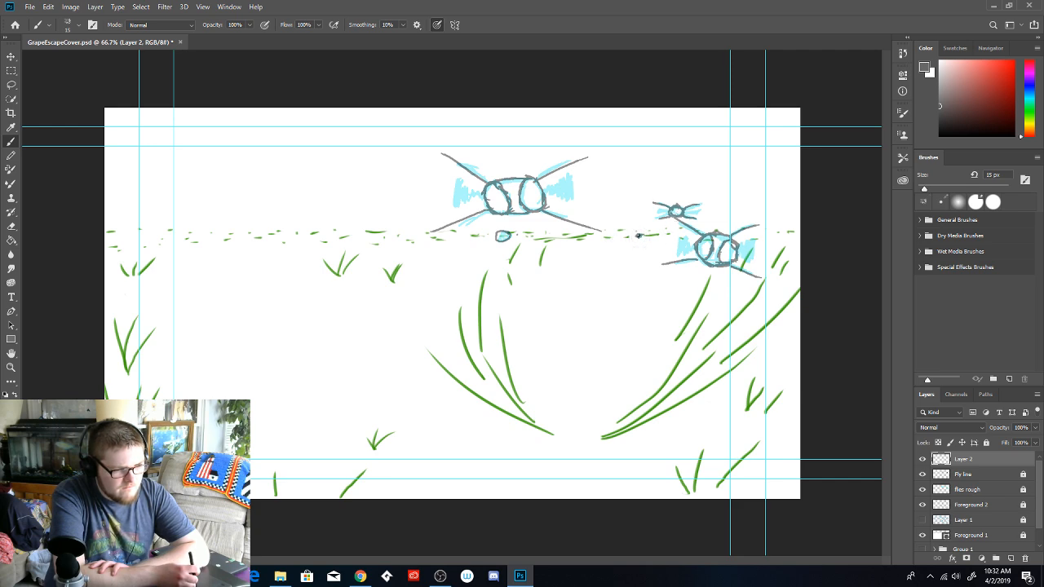
Paint over the tiny horizon dot and the small blob below the first fly in dark grey on Layer 2
right_click(639, 236)
key("Escape")
right_click(639, 236)
key("Escape")
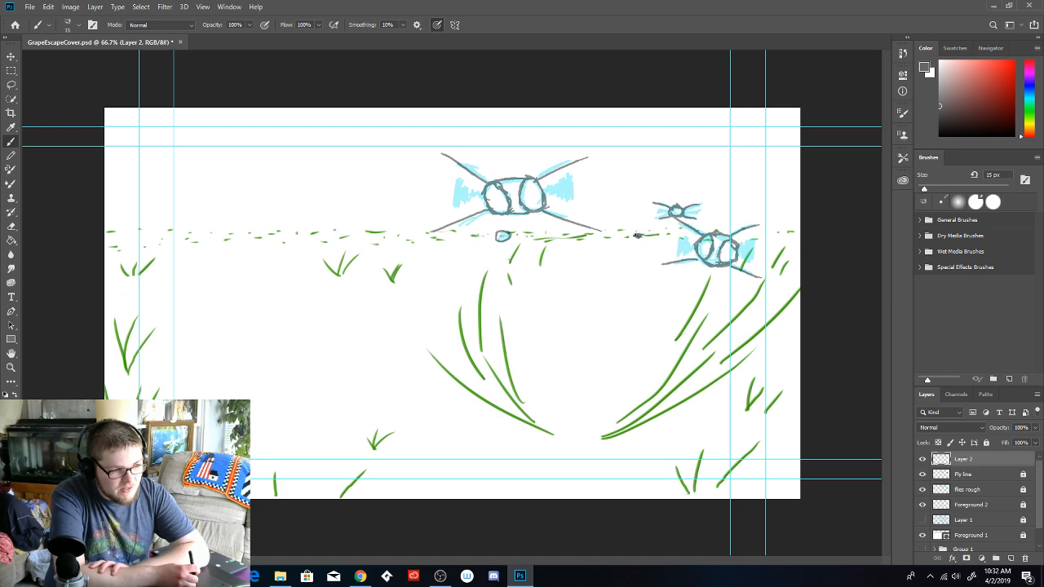
left_click(639, 236)
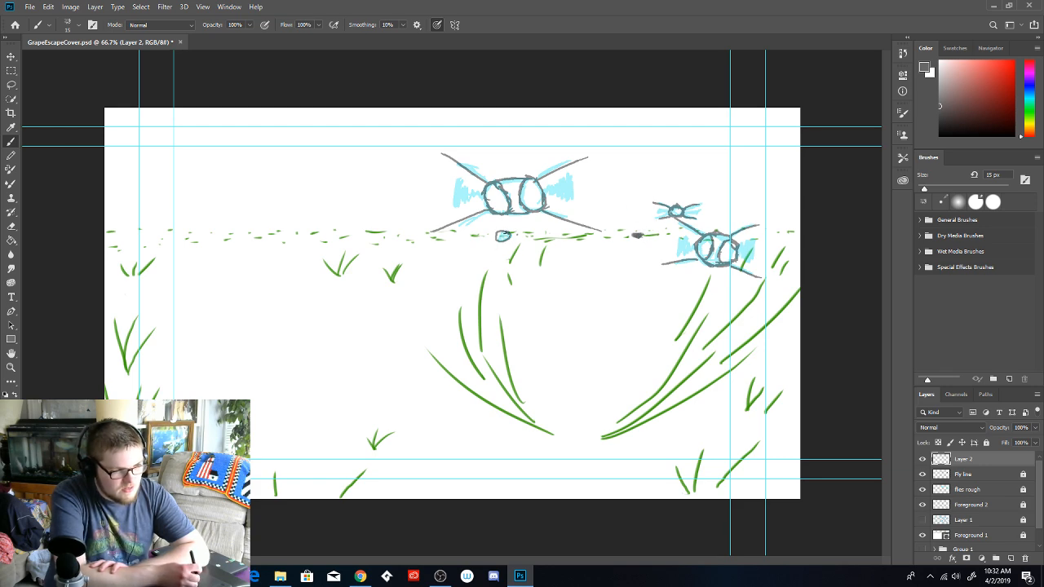
left_click_drag(503, 235, 503, 237)
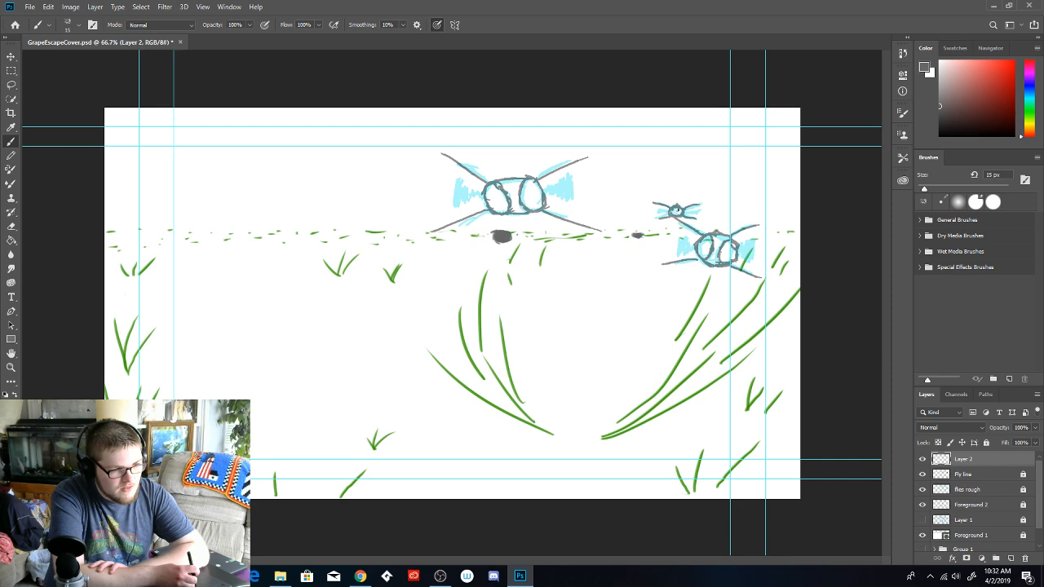
Fill the small upper-right fly's round body with dark grey
right_click(675, 210)
left_click(675, 210)
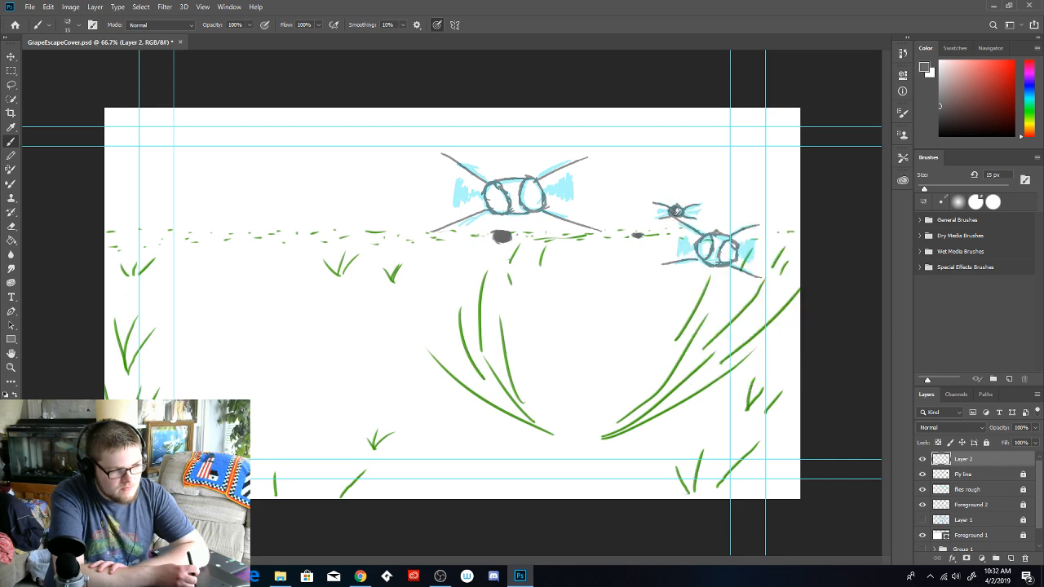
left_click(676, 210)
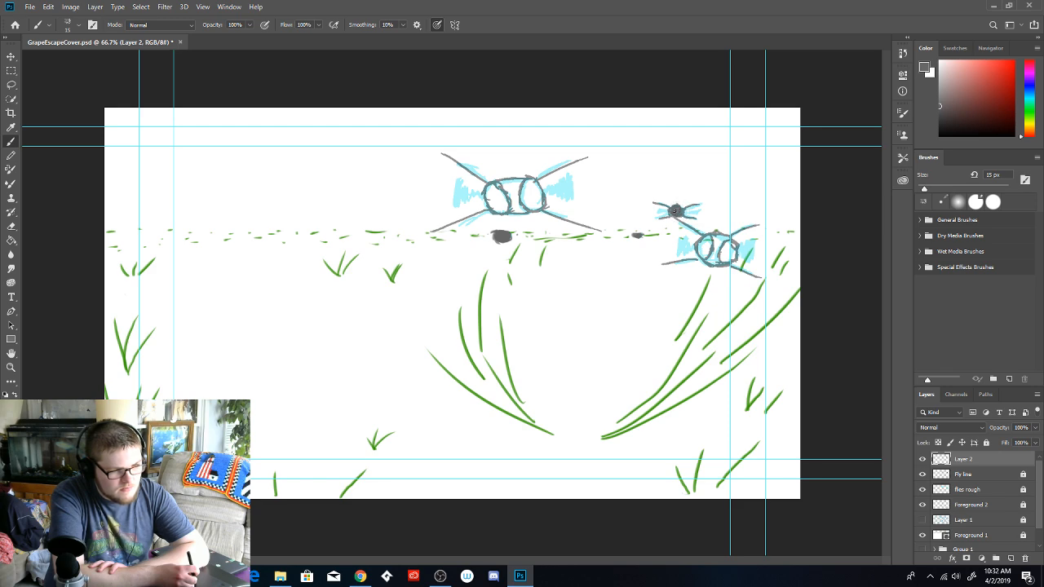
left_click_drag(672, 211, 677, 211)
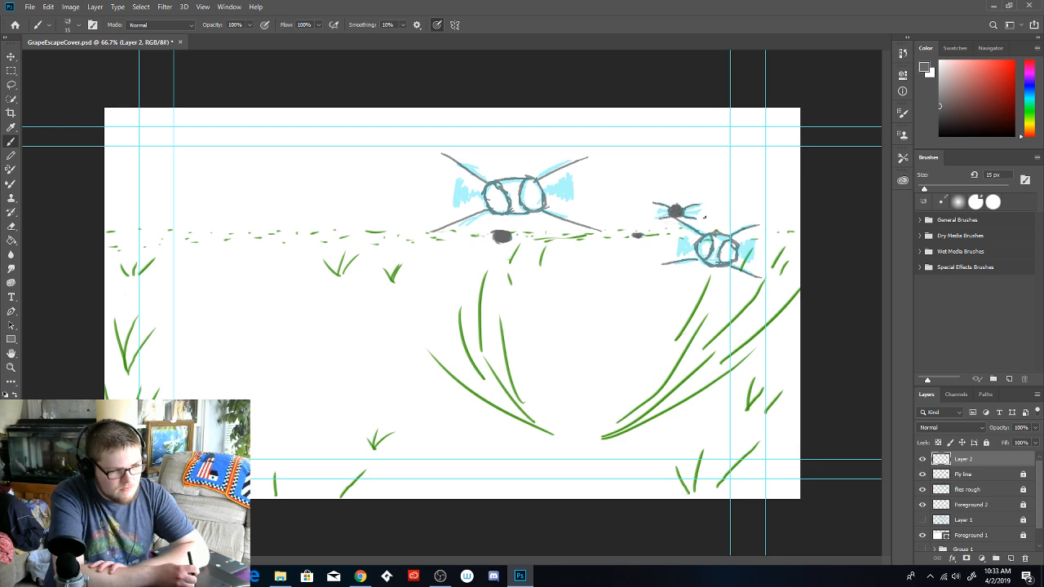
Set the foreground colour to light grey cccccc and return to the Brush
left_click(926, 68)
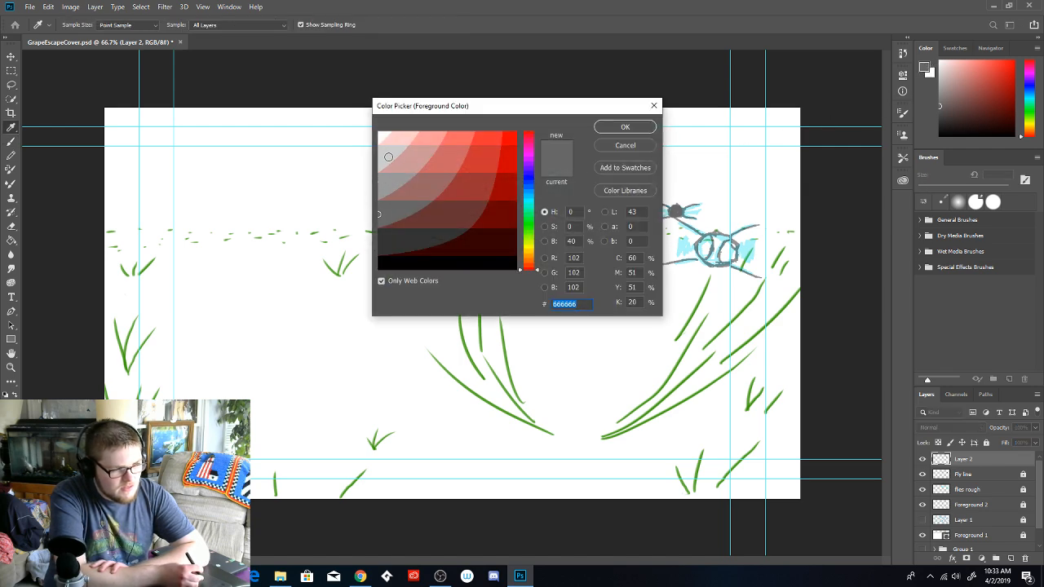
left_click(380, 158)
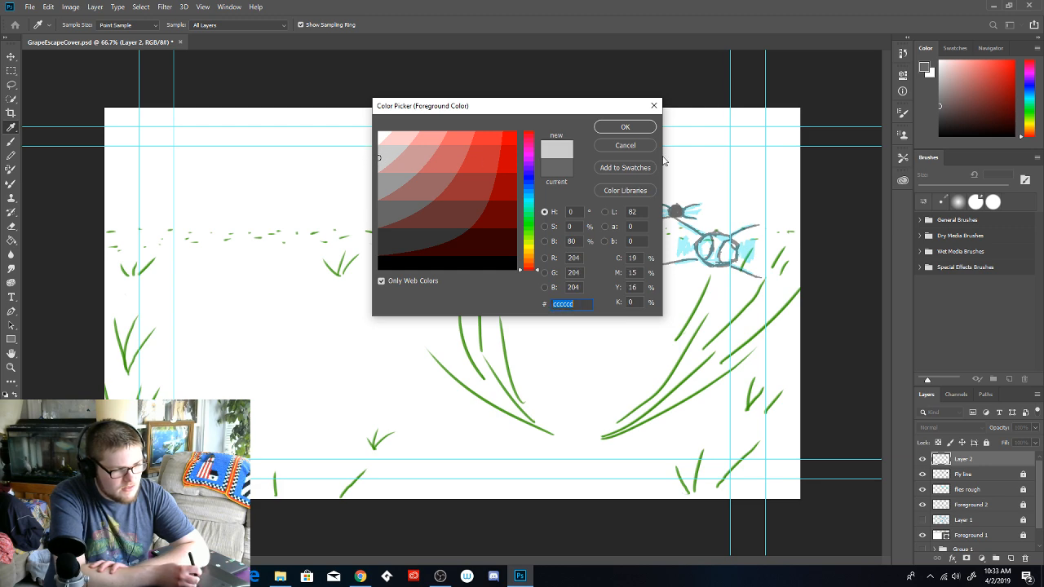
left_click(633, 128)
key("b")
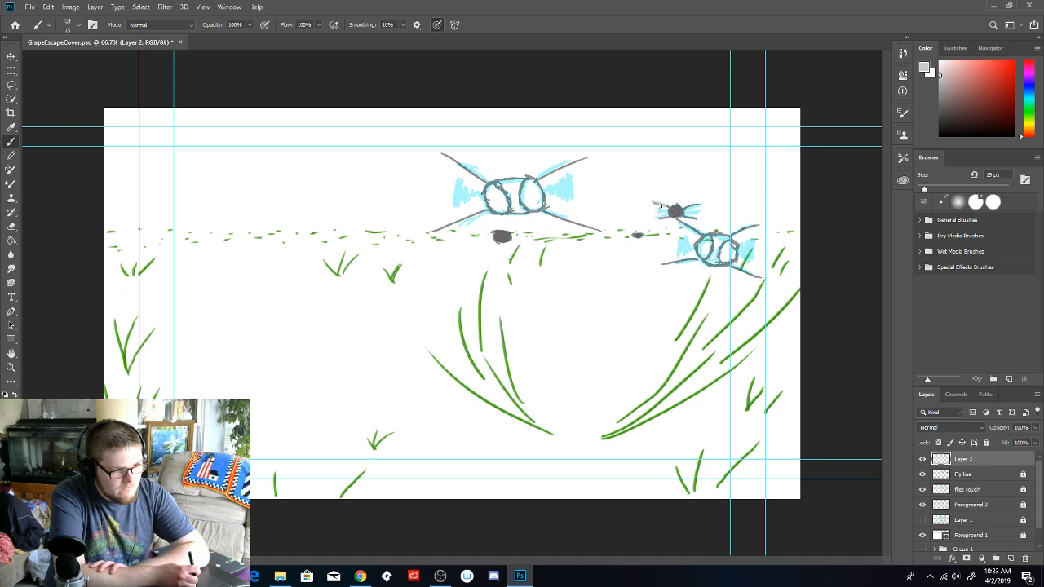
Paint light grey strokes over the small upper-right fly's upper and lower legs on both sides of its body
left_click_drag(668, 207, 654, 202)
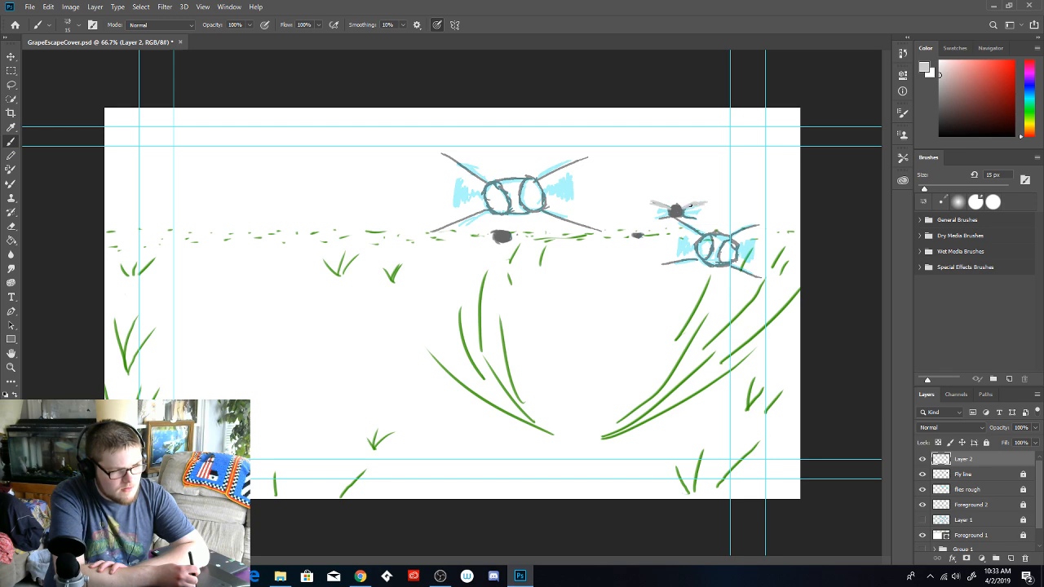
left_click_drag(684, 216, 681, 215)
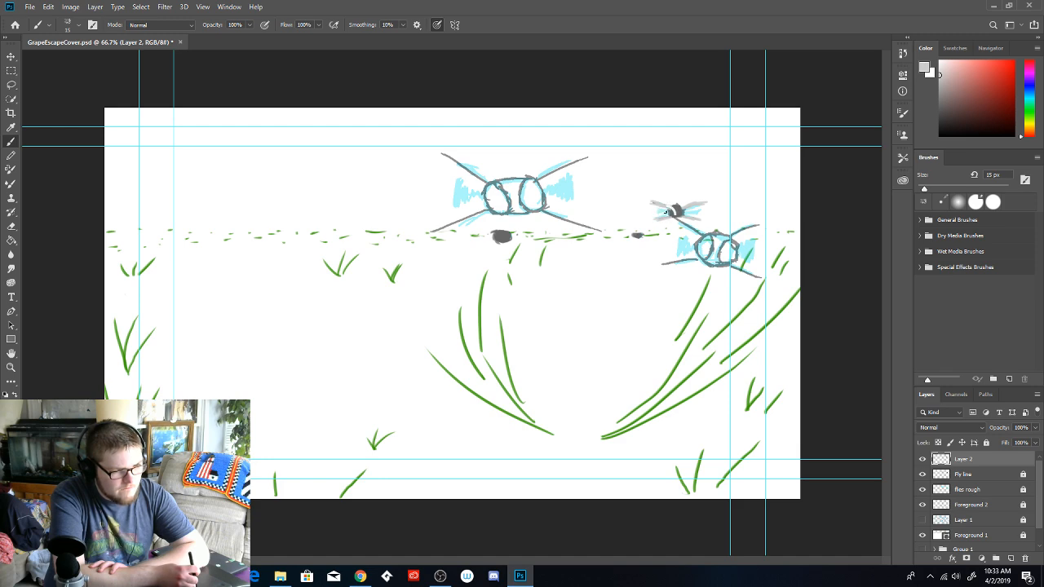
right_click(663, 209)
left_click(661, 210)
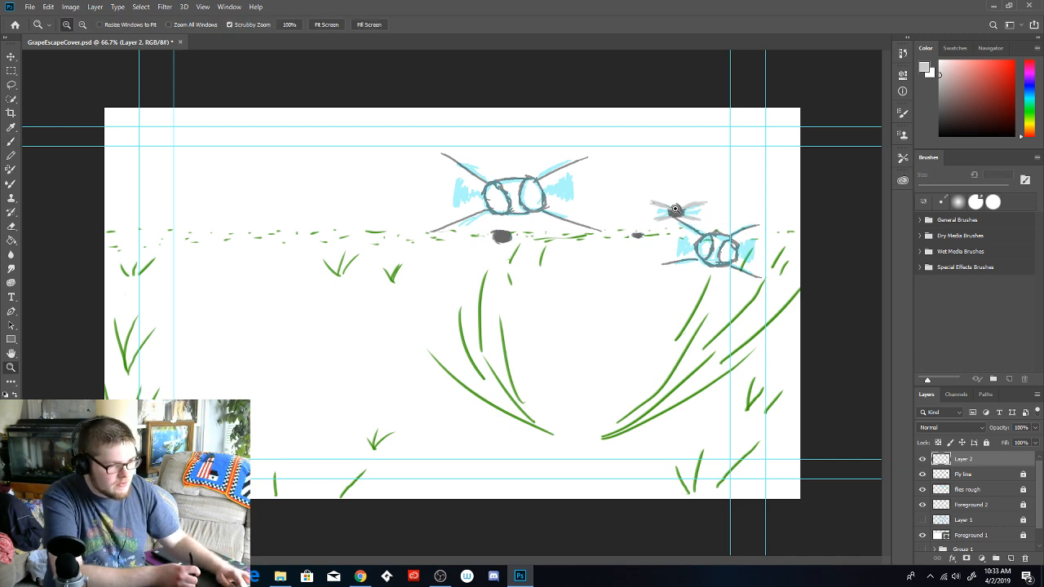
Paint the small upper-right fly's two side wings in light grey, between the upper and lower legs
scroll(674, 211, "up", 4)
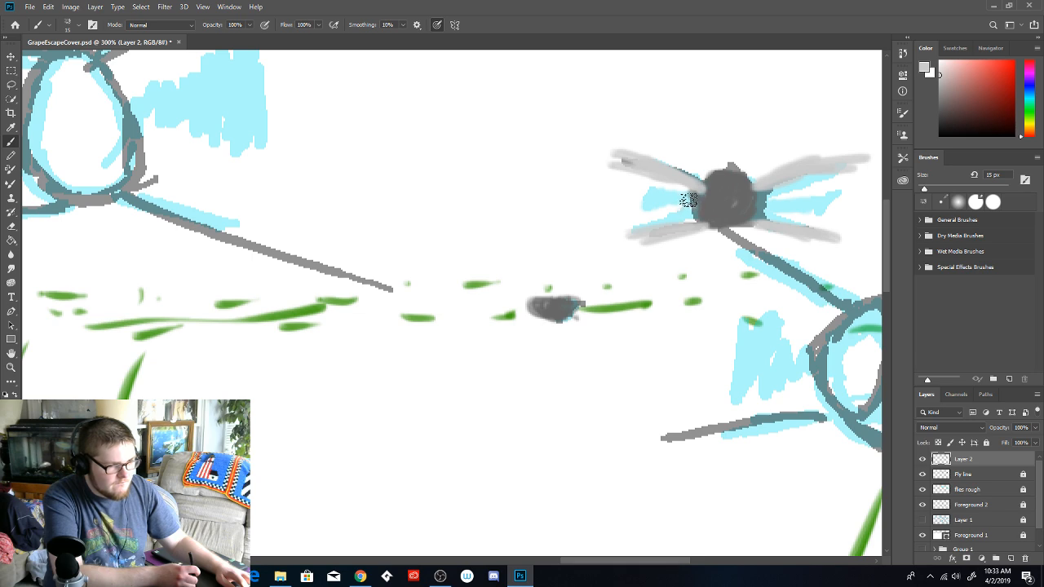
mouse_move(659, 198)
left_mouse_down()
mouse_move(621, 211)
mouse_move(664, 203)
left_mouse_up()
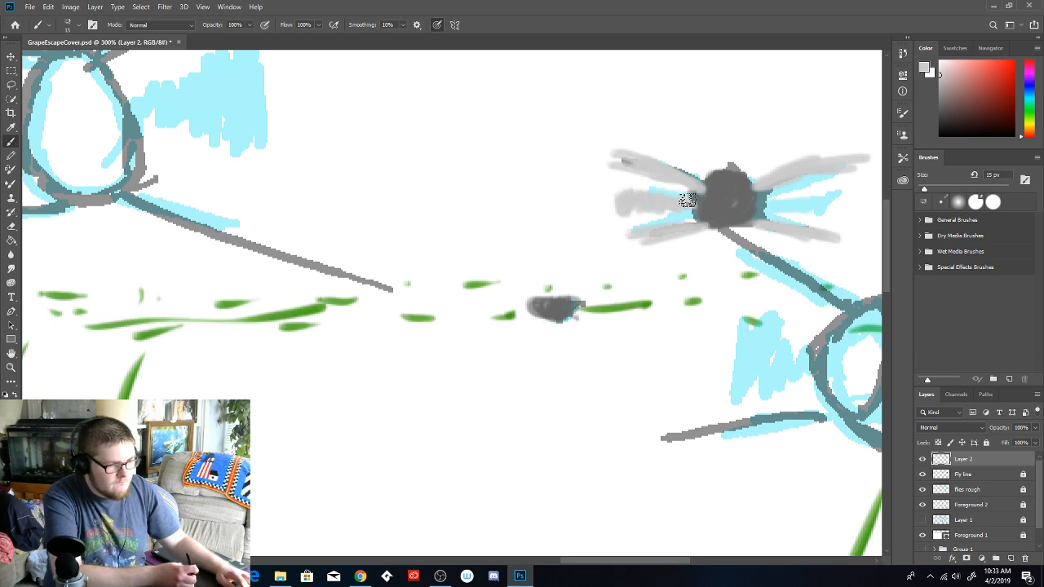
right_click(772, 206)
key("Escape")
mouse_move(816, 214)
left_mouse_down()
mouse_move(832, 203)
mouse_move(844, 213)
left_mouse_up()
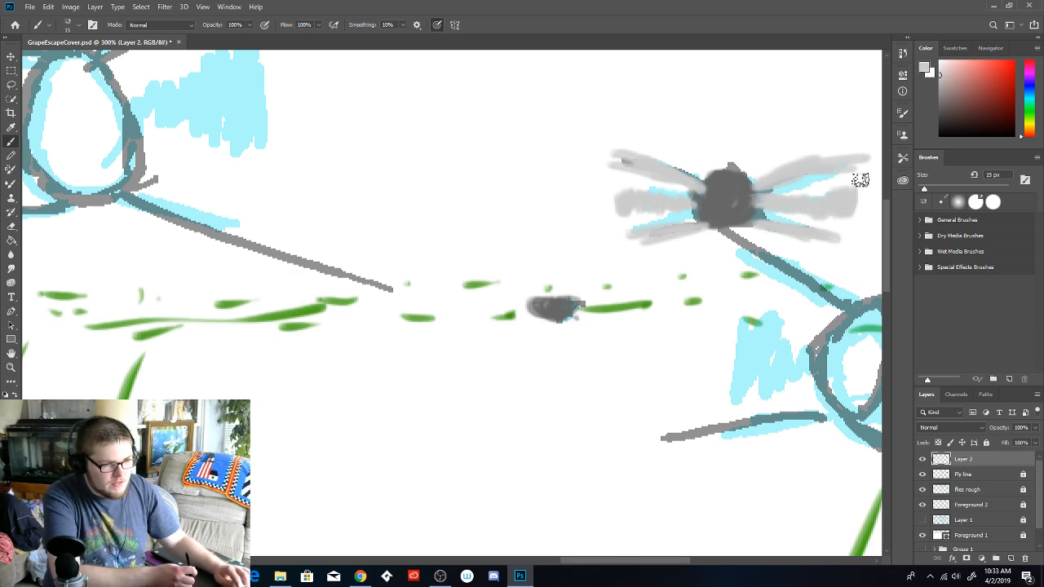
Set the foreground colour to white ffffff and brush over the inside of both of the small fly's side wings
left_click(927, 70)
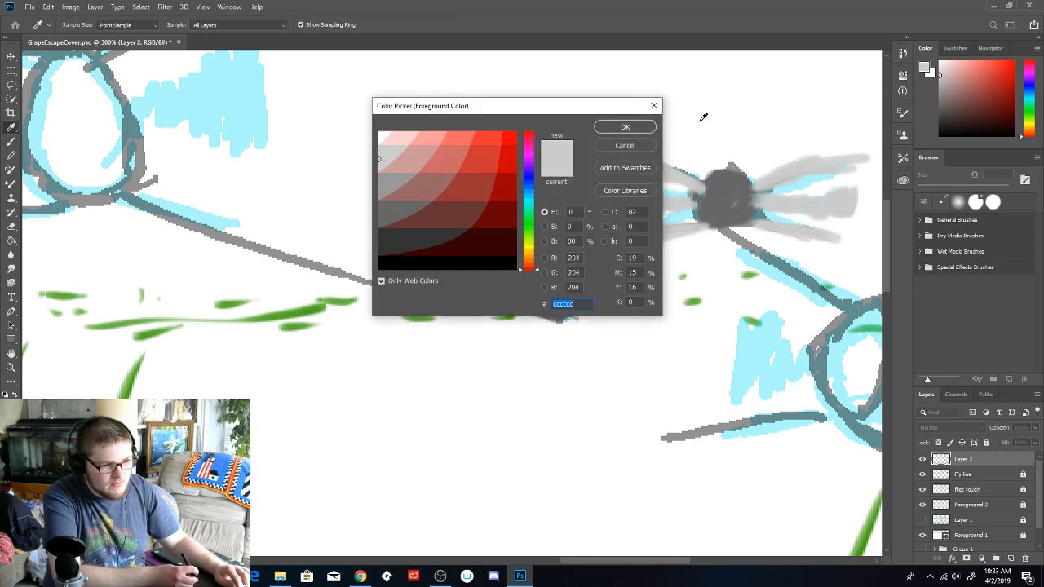
left_click(385, 136)
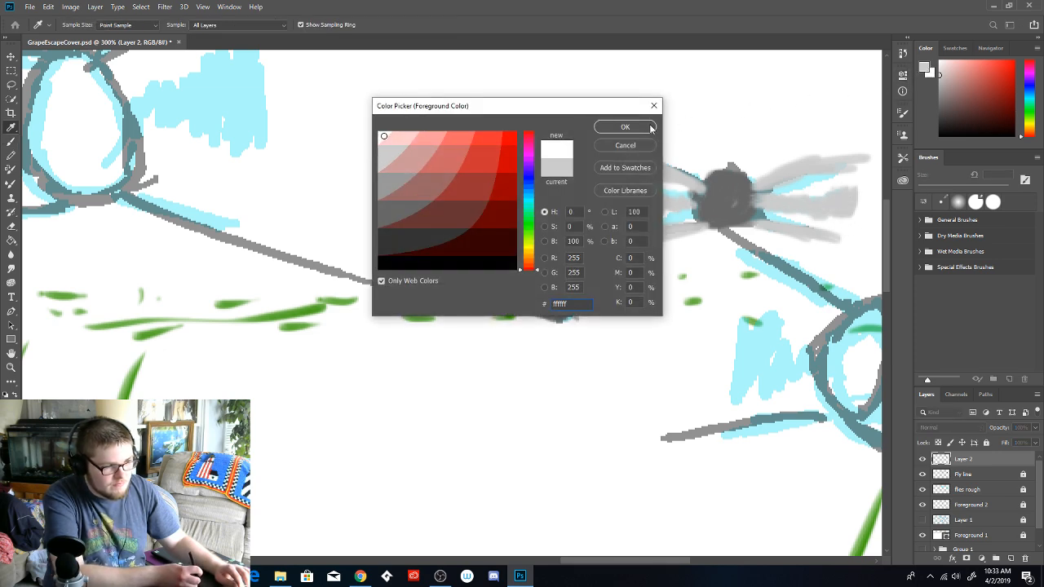
left_click(625, 126)
key("b")
mouse_move(850, 183)
left_mouse_down()
mouse_move(845, 201)
mouse_move(759, 204)
mouse_move(852, 206)
left_mouse_up()
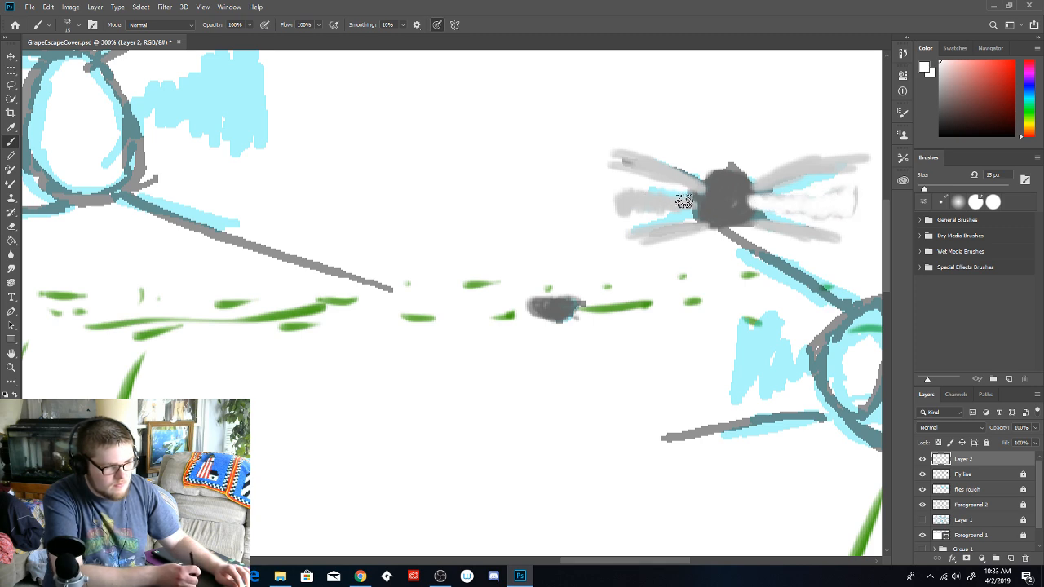
mouse_move(646, 204)
left_mouse_down()
mouse_move(660, 196)
mouse_move(690, 205)
mouse_move(618, 204)
mouse_move(666, 200)
left_mouse_up()
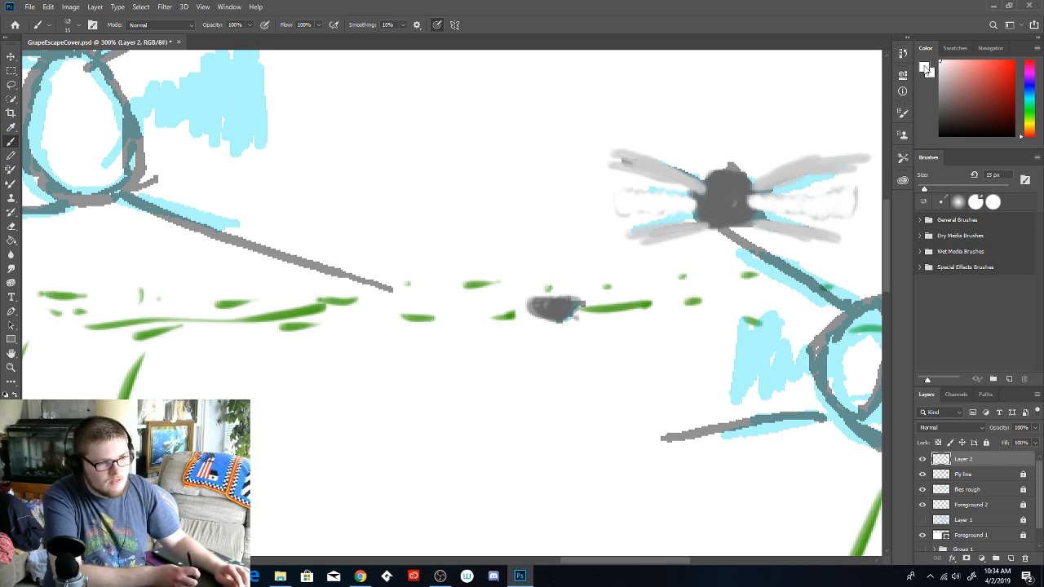
Set the foreground colour to red ff3333 and return to the Brush
key("z")
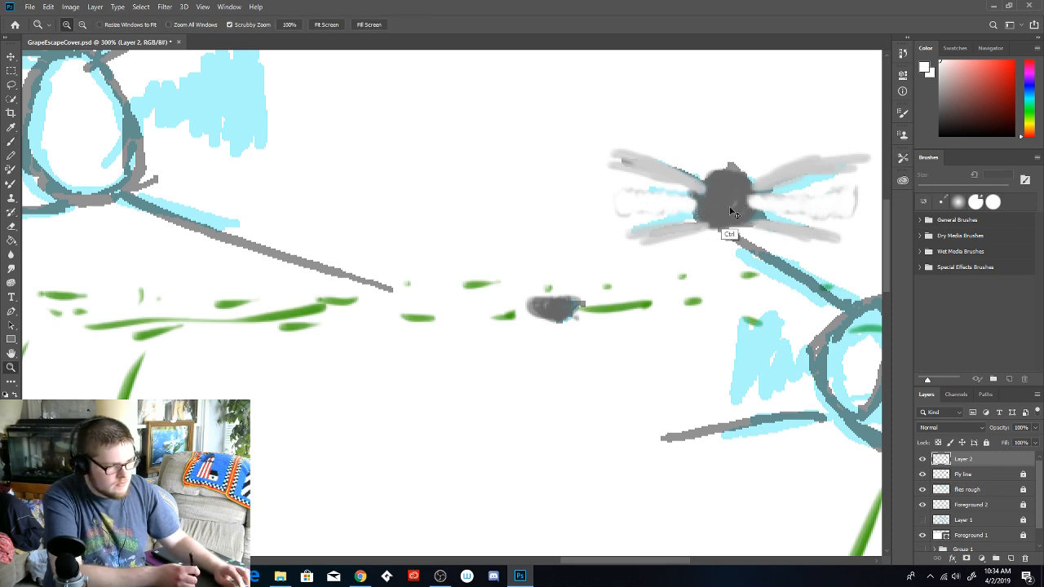
key("alt")
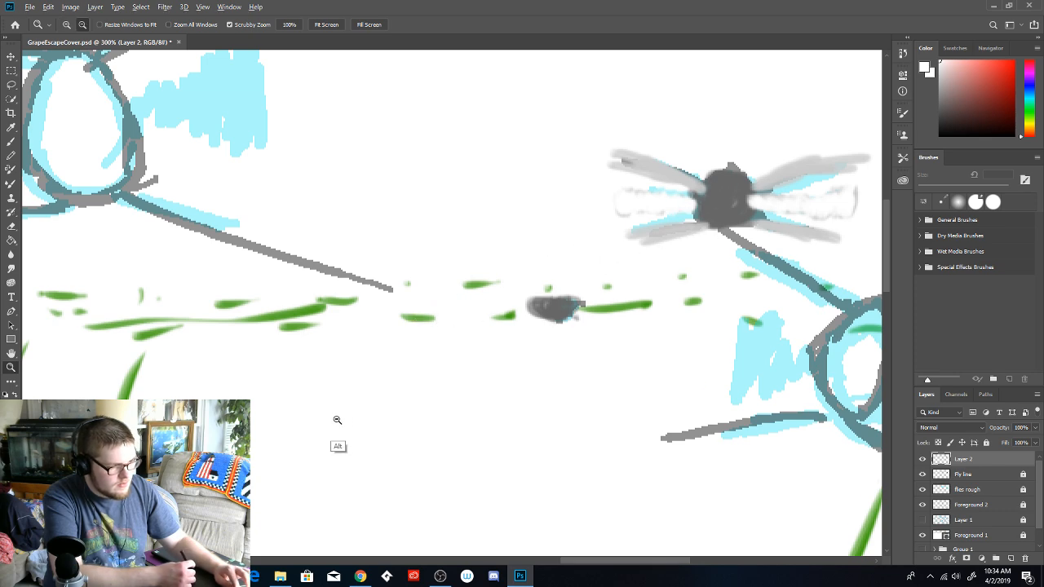
left_click(330, 422)
left_click(310, 421)
left_click(324, 418, "alt")
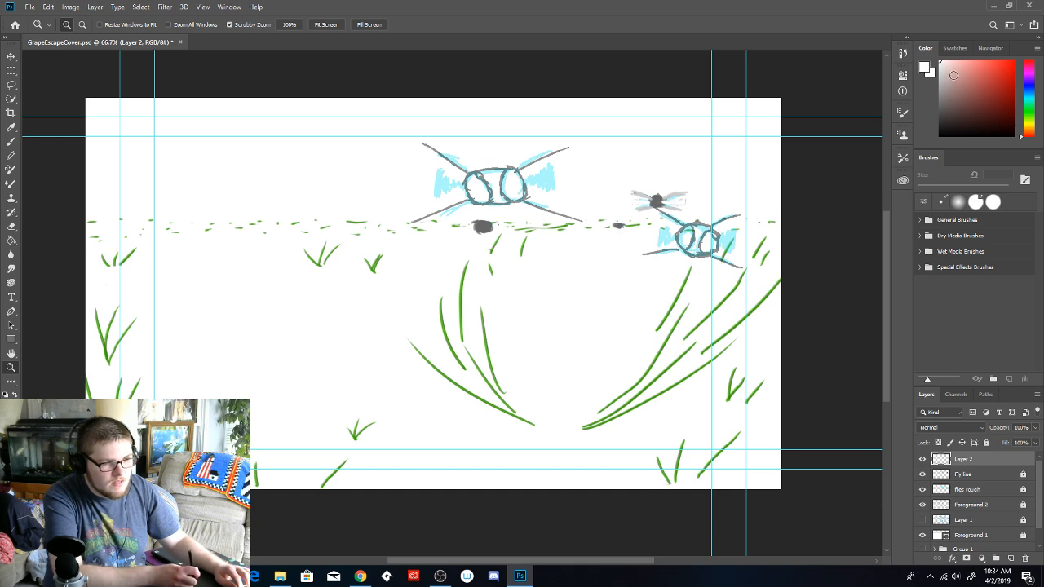
left_click(927, 70)
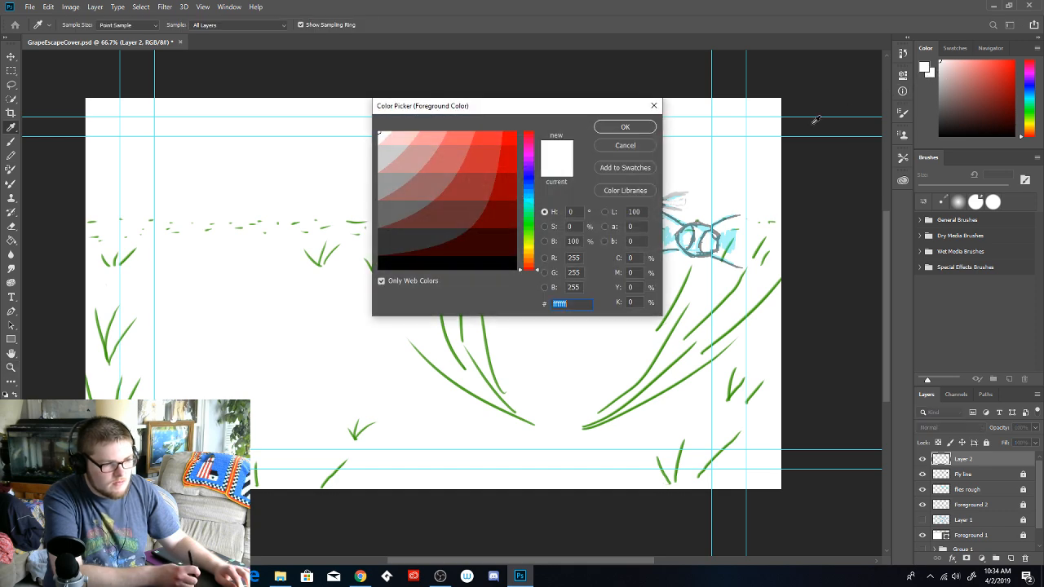
left_click(380, 188)
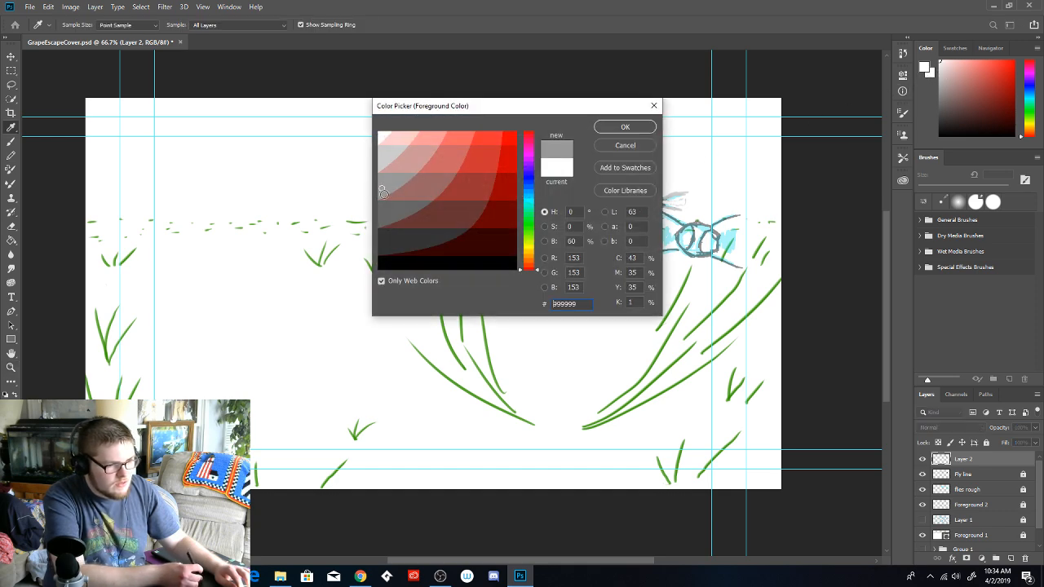
left_click(483, 138)
left_click(623, 128)
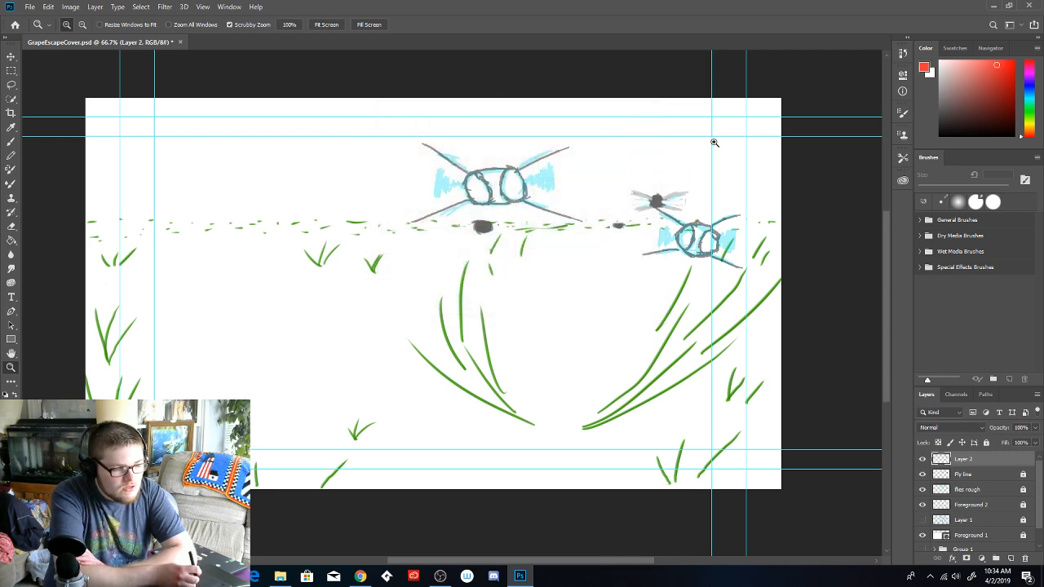
left_click(10, 143)
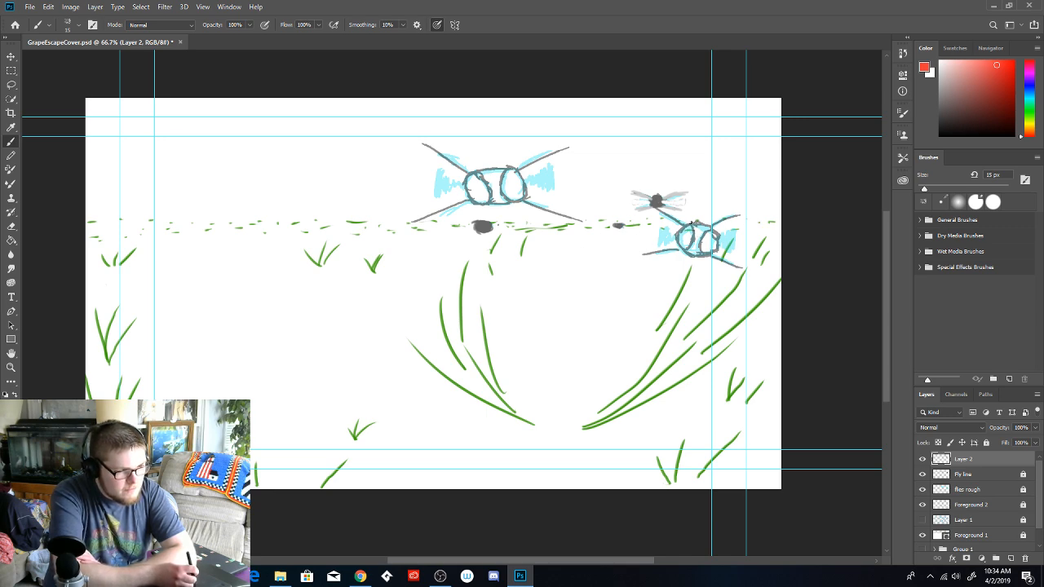
Fill both oval eyes of the lower-right fly with red
mouse_move(690, 224)
left_mouse_down()
mouse_move(690, 248)
mouse_move(691, 223)
left_mouse_up()
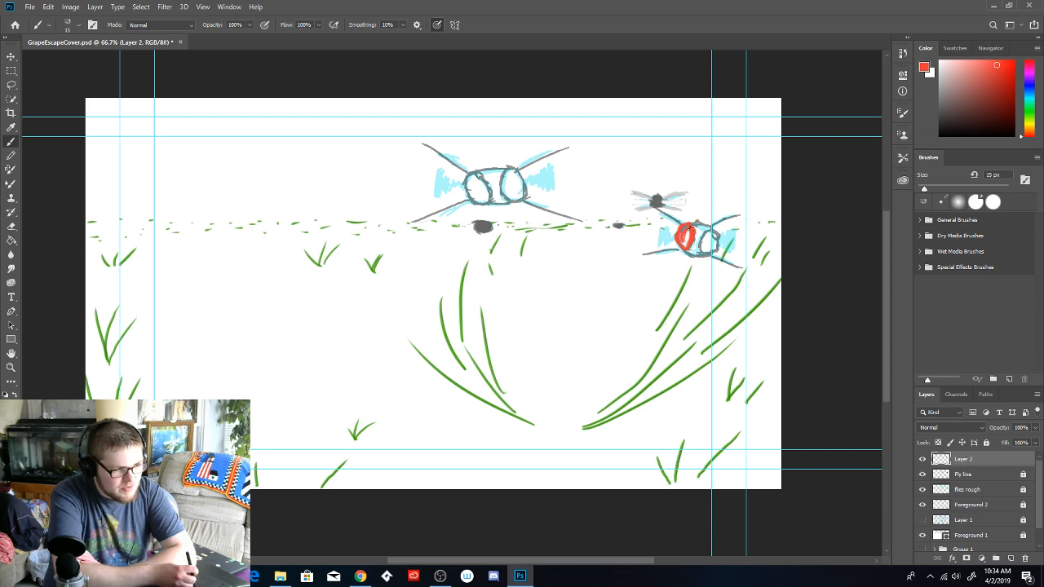
left_click_drag(693, 233, 684, 233)
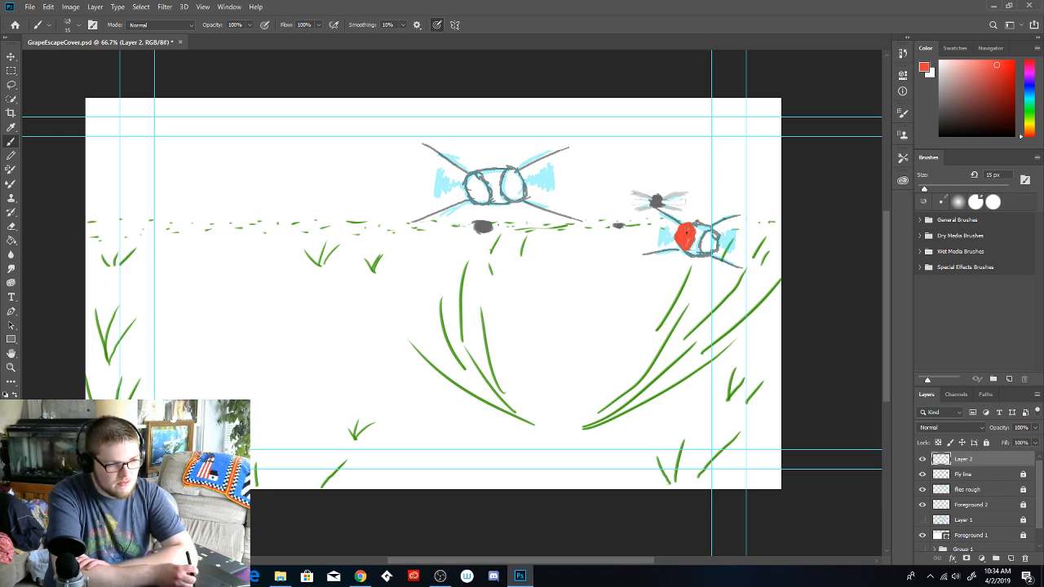
left_click_drag(689, 228, 683, 241)
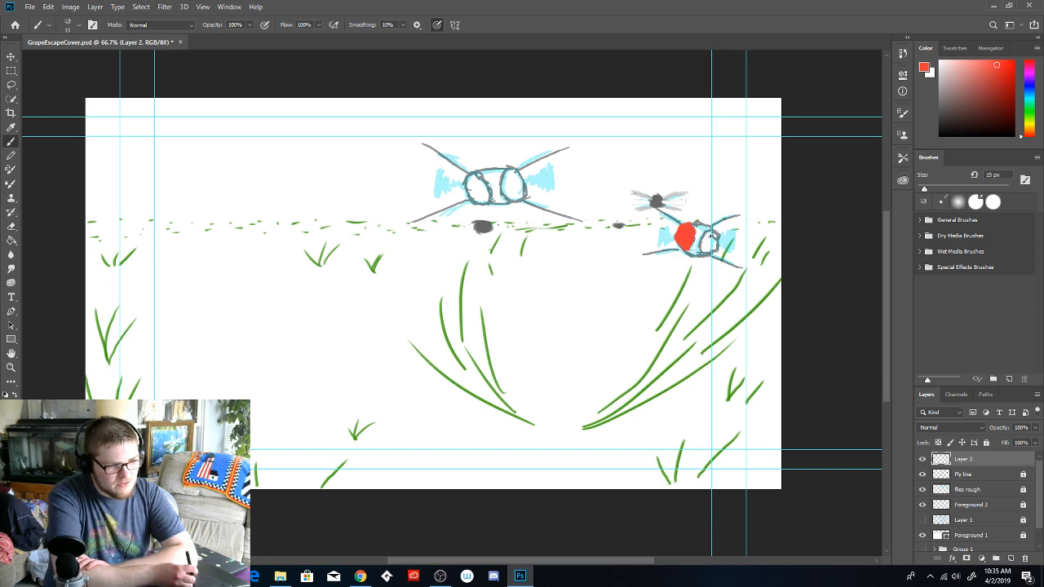
left_click_drag(706, 236, 707, 242)
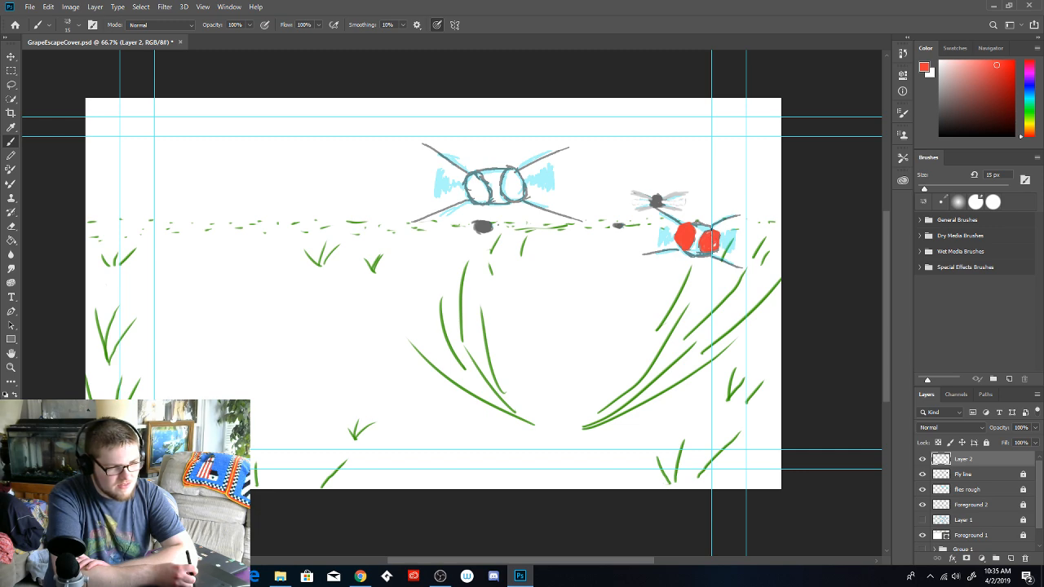
left_click_drag(702, 235, 716, 232)
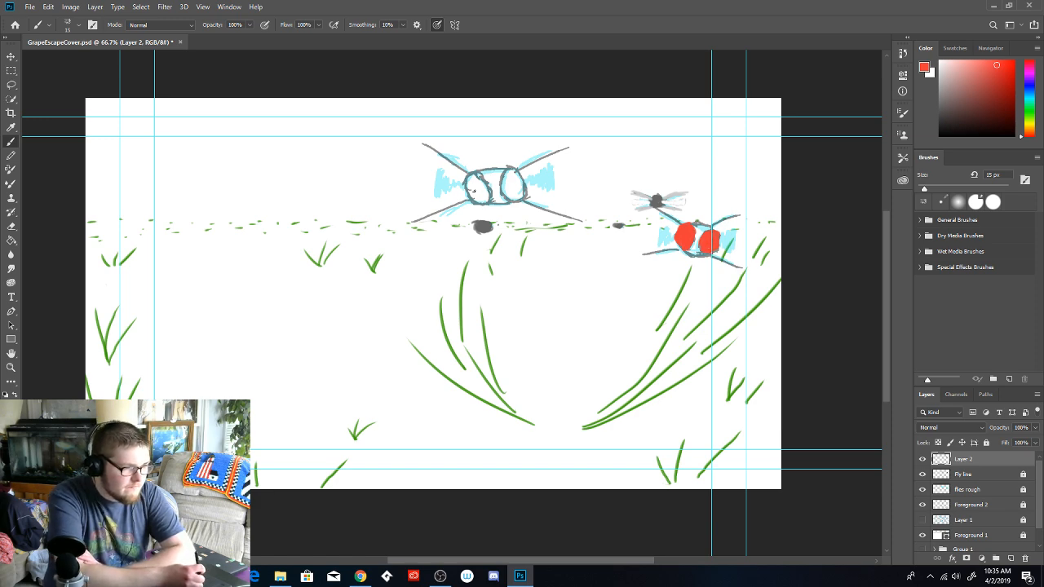
Fill both oval eyes of the large centre fly with red
left_click_drag(478, 173, 488, 184)
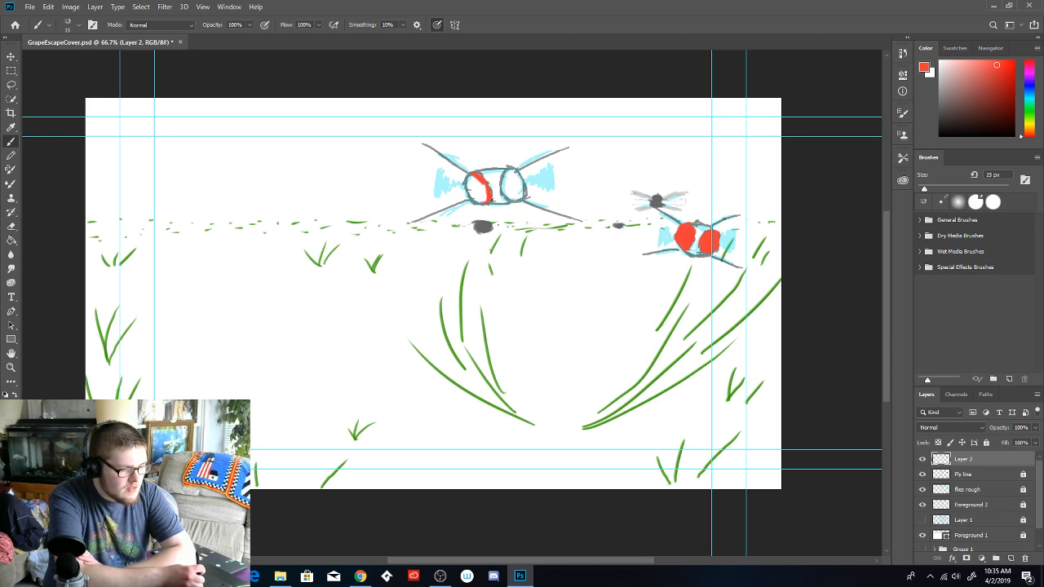
mouse_move(465, 193)
left_mouse_down()
mouse_move(469, 200)
mouse_move(466, 182)
mouse_move(483, 198)
mouse_move(471, 178)
mouse_move(477, 187)
left_mouse_up()
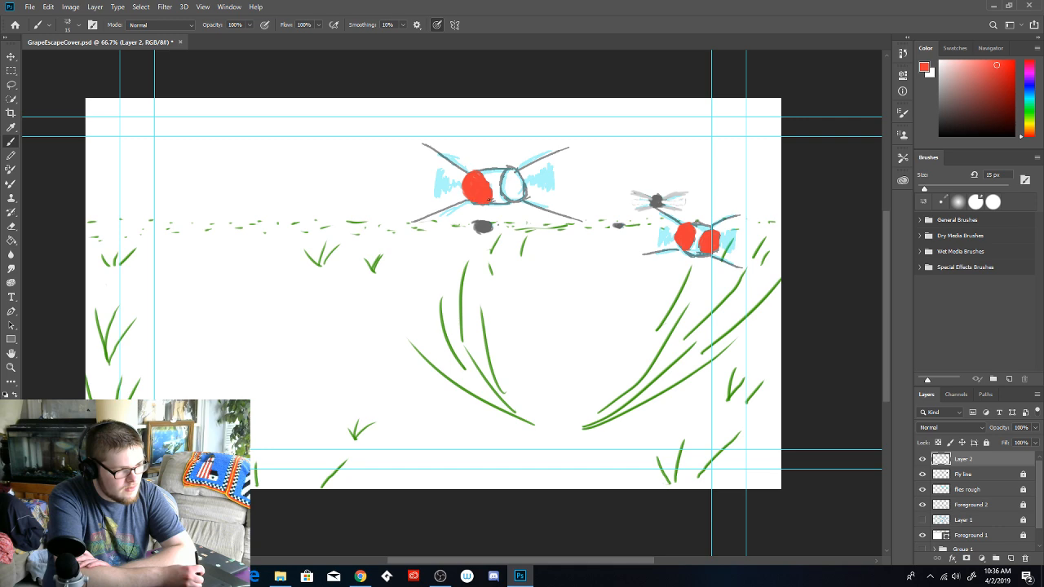
mouse_move(508, 168)
left_mouse_down()
mouse_move(503, 179)
mouse_move(510, 201)
mouse_move(525, 191)
mouse_move(518, 171)
mouse_move(525, 196)
mouse_move(509, 170)
left_mouse_up()
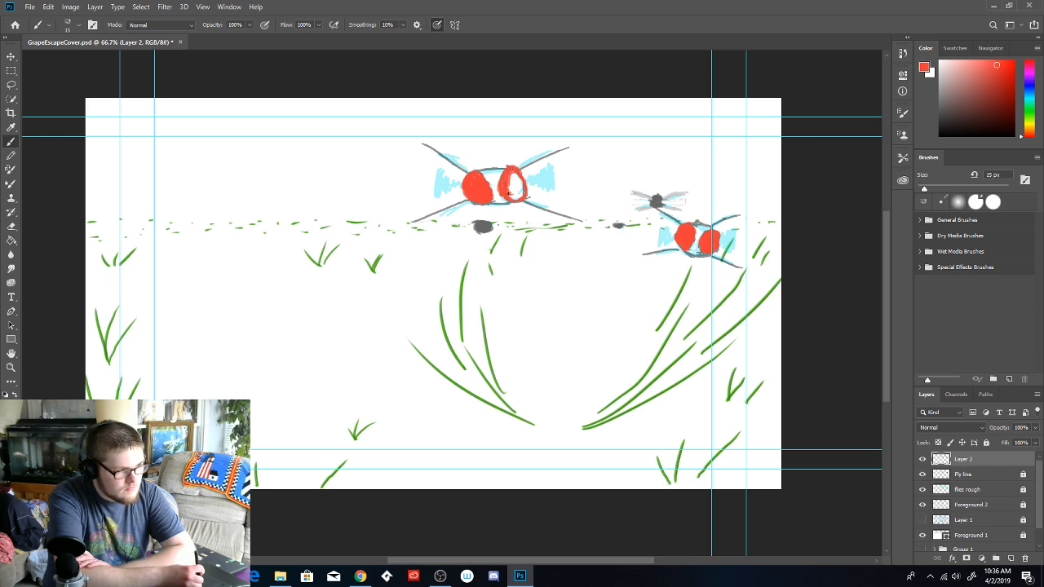
left_click_drag(515, 188, 513, 176)
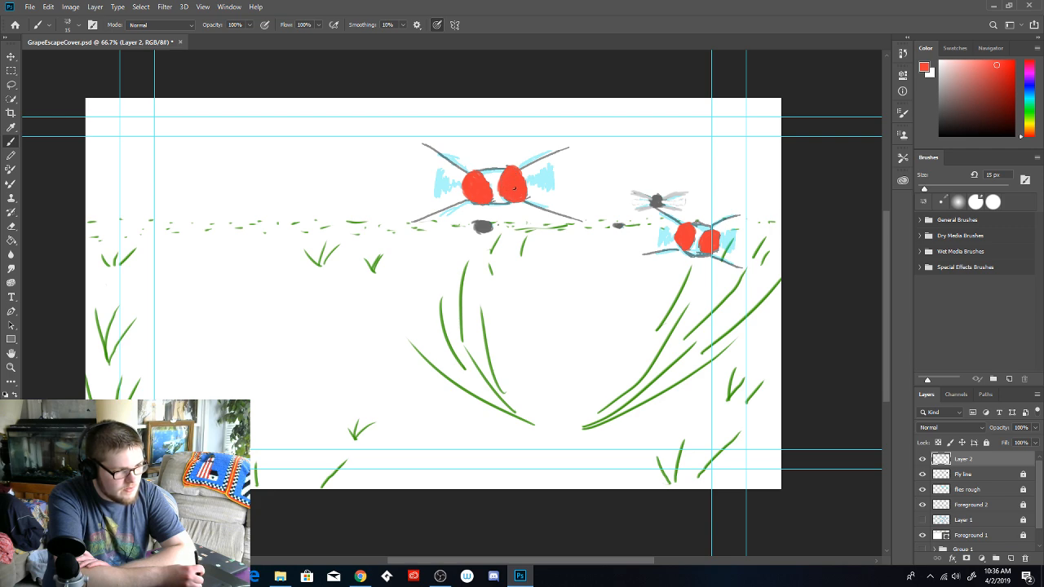
Set the background colour to dark grey and the foreground colour to dark grey 666666
left_click(927, 70)
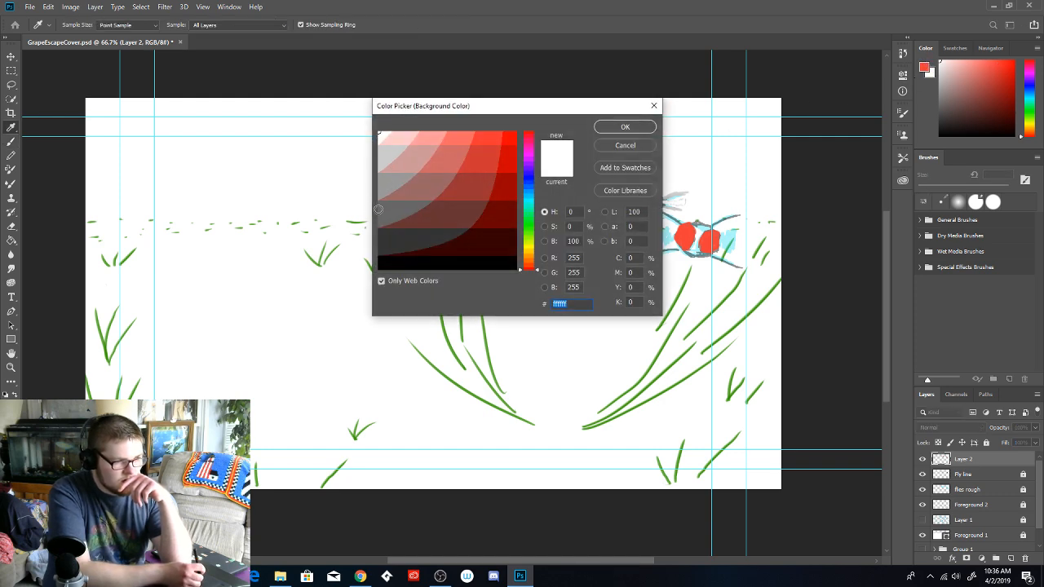
left_click(625, 126)
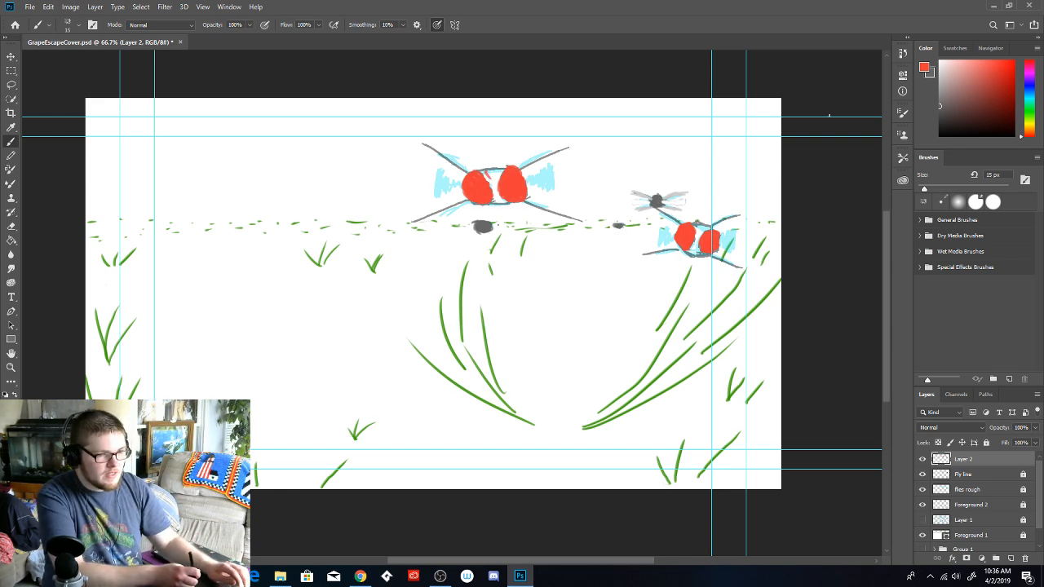
left_click(925, 69)
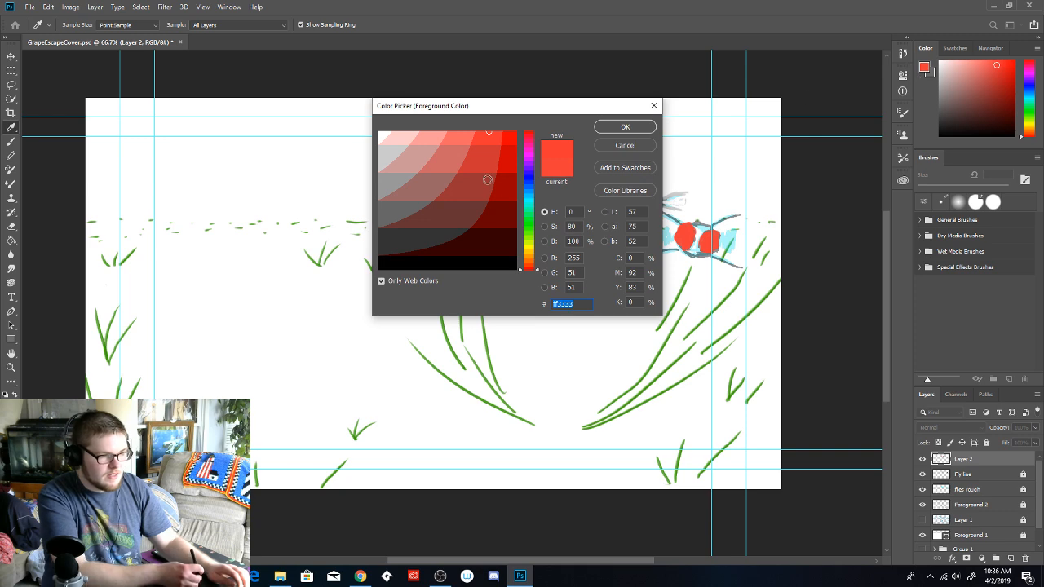
left_click(385, 213)
left_click(387, 213)
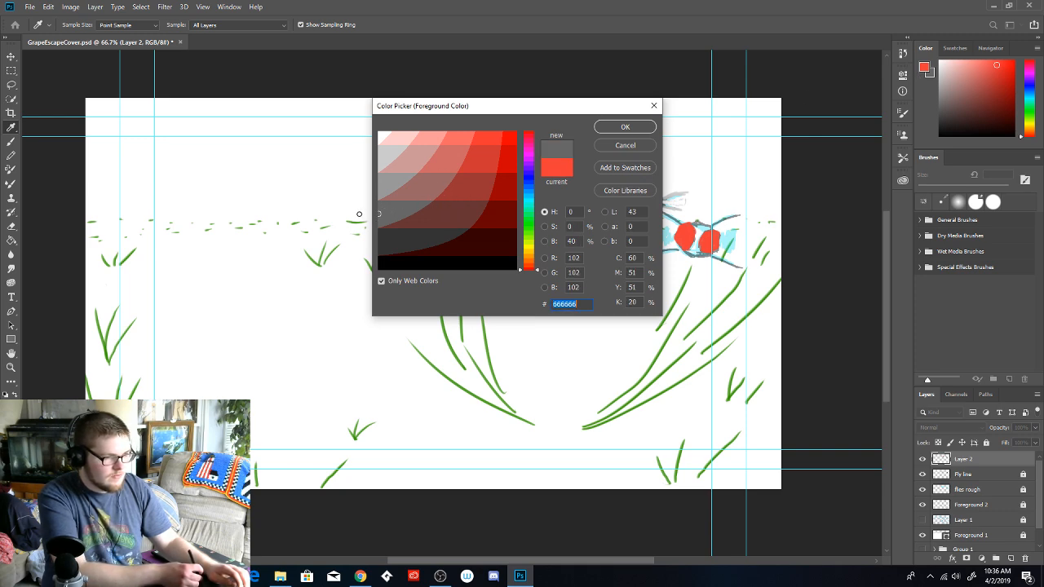
left_click(624, 128)
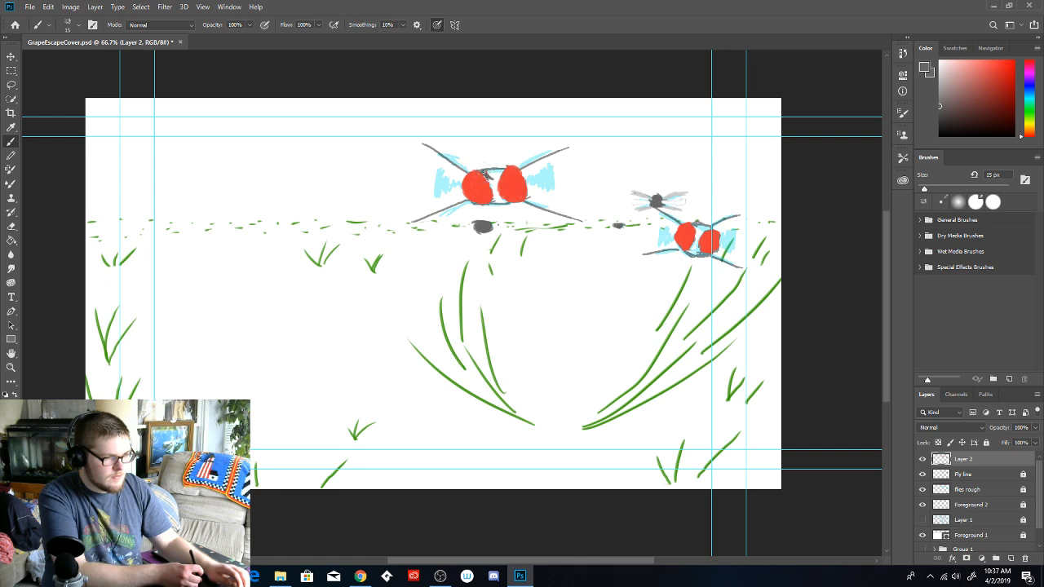
Fill the heads of the large centre fly and the lower-right fly between their red eyes with dark grey
left_click_drag(486, 174, 496, 199)
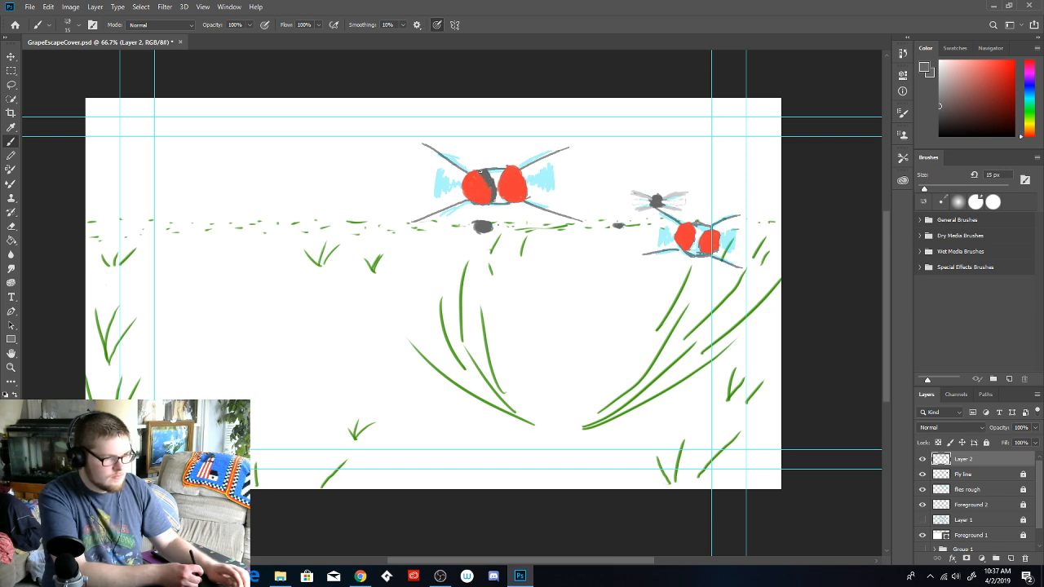
mouse_move(498, 204)
left_mouse_down()
mouse_move(501, 169)
mouse_move(498, 178)
left_mouse_up()
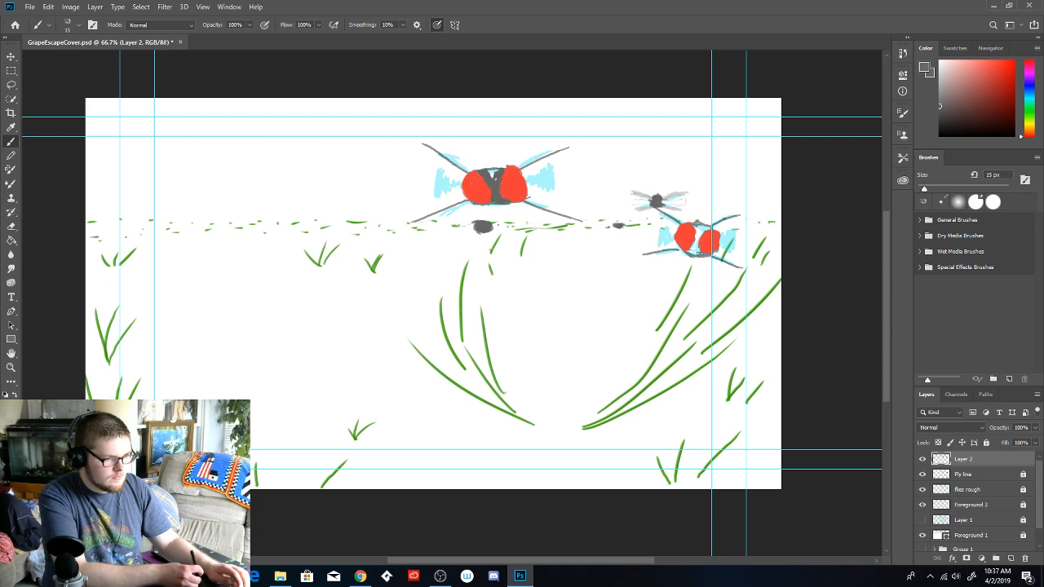
left_click_drag(493, 172, 491, 171)
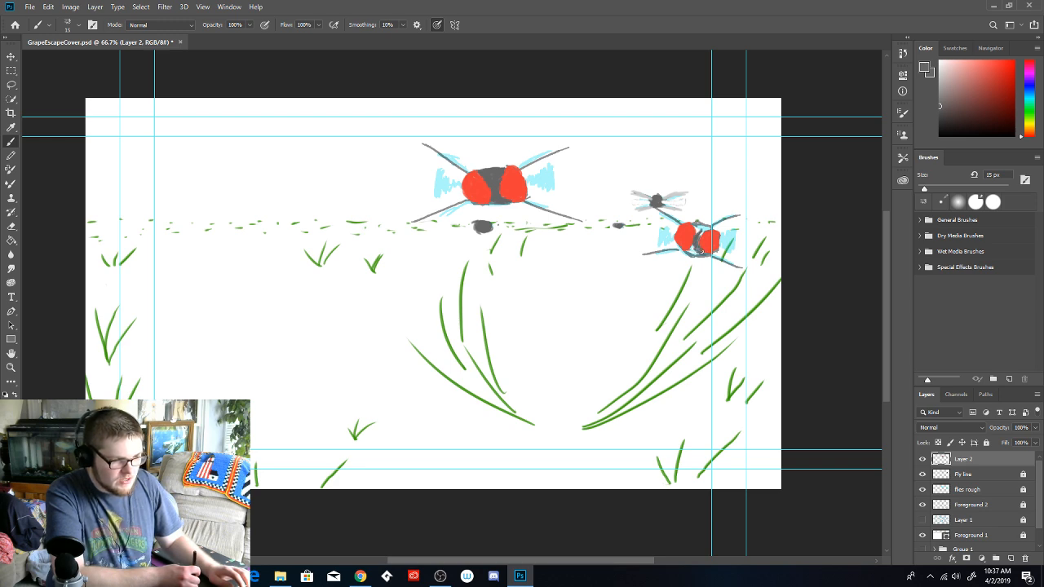
right_click(694, 249)
key("Escape")
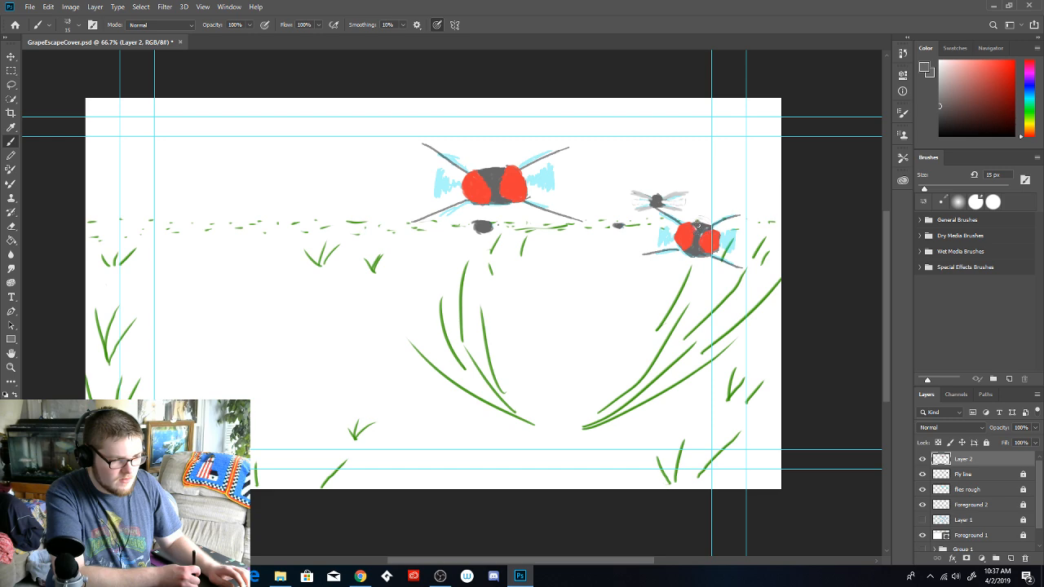
Set the foreground colour to medium grey 999999 for the Brush
right_click(697, 226)
key("Escape")
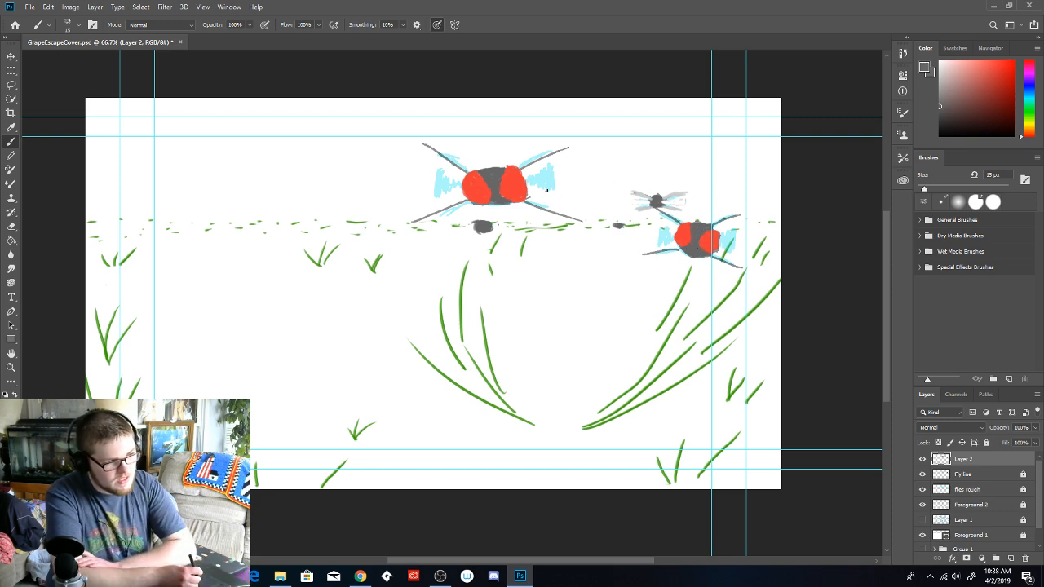
left_click(925, 69)
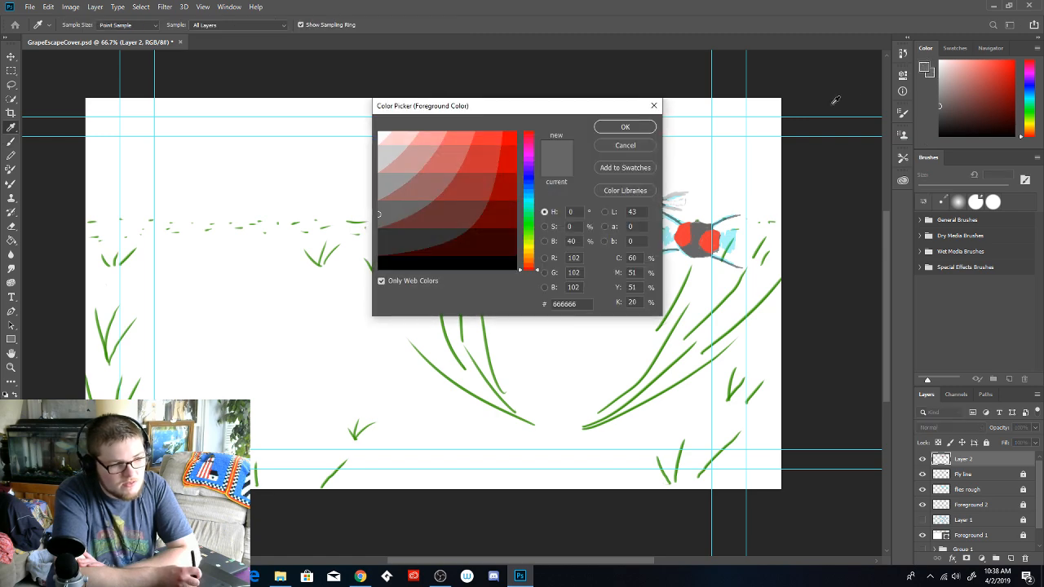
left_click(380, 186)
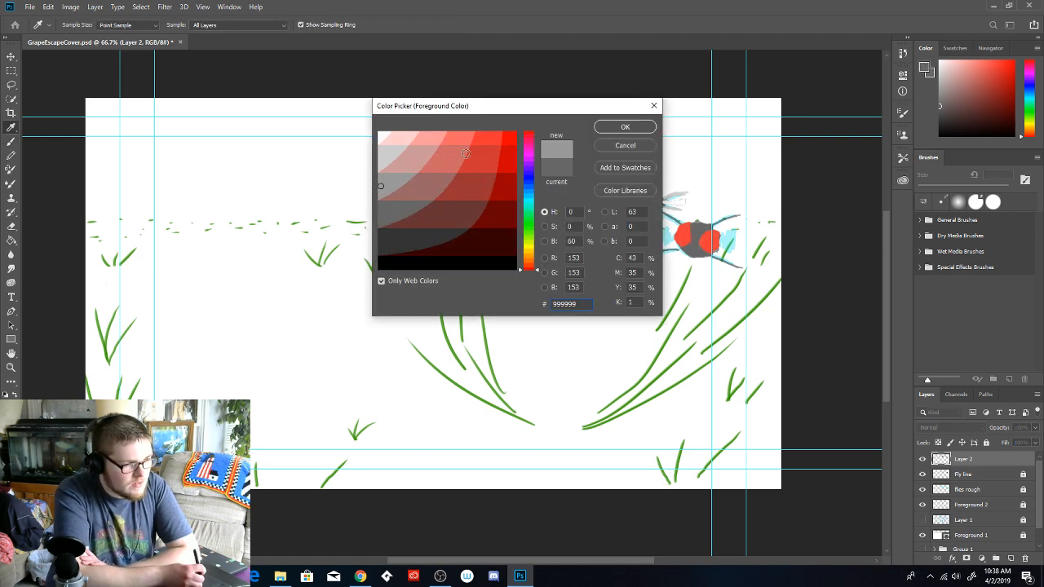
left_click(380, 163)
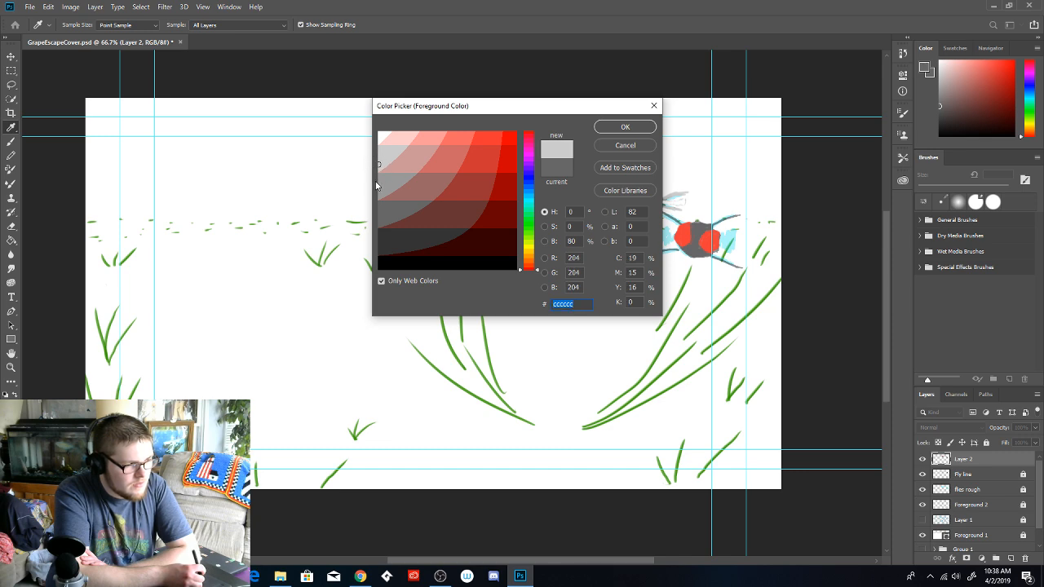
left_click(379, 179)
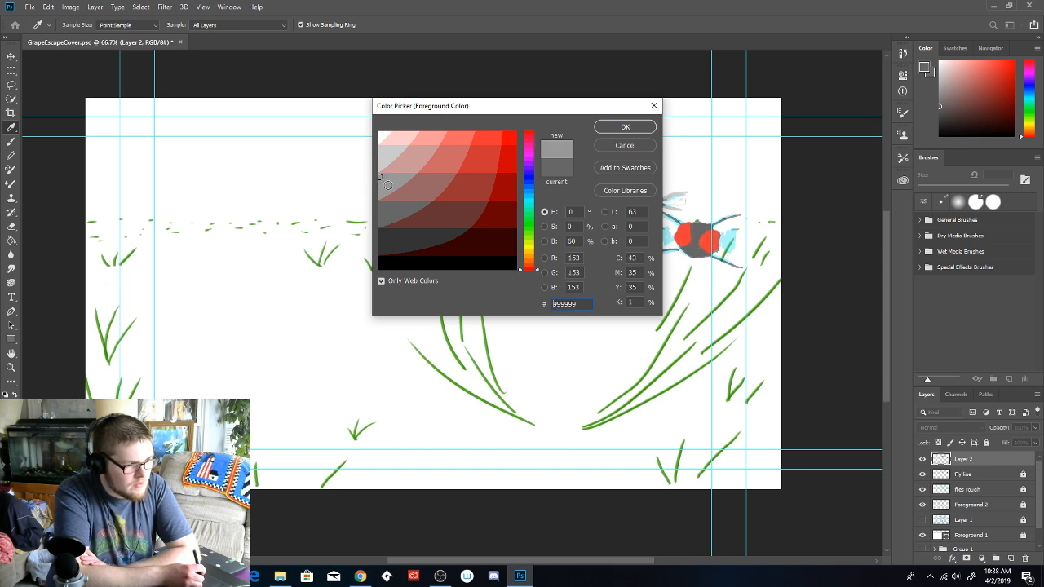
left_click(618, 127)
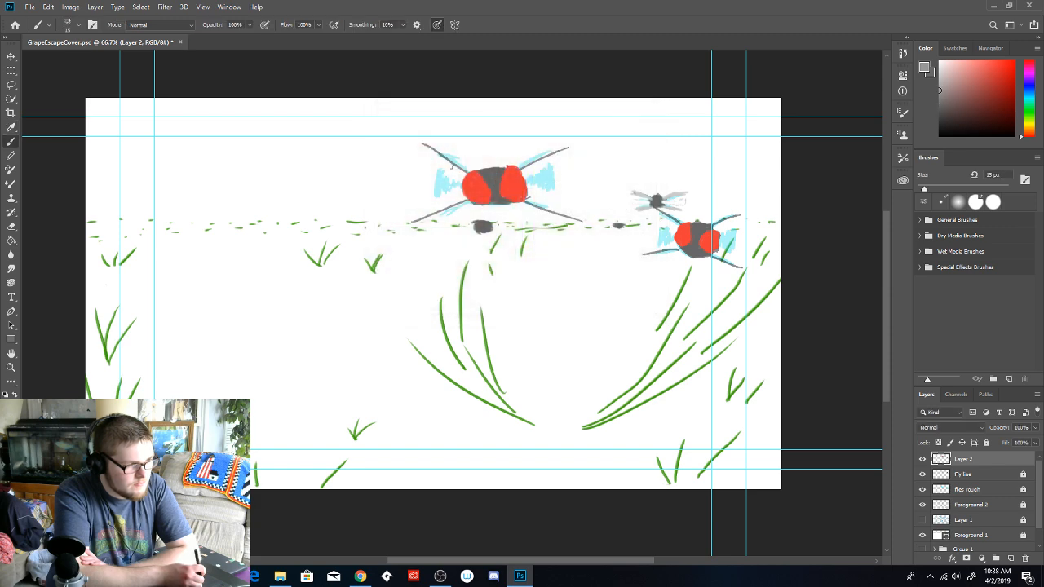
Paint over the four legs spreading diagonally from the large centre fly's body with medium grey on Layer 2
left_click_drag(467, 172, 439, 153)
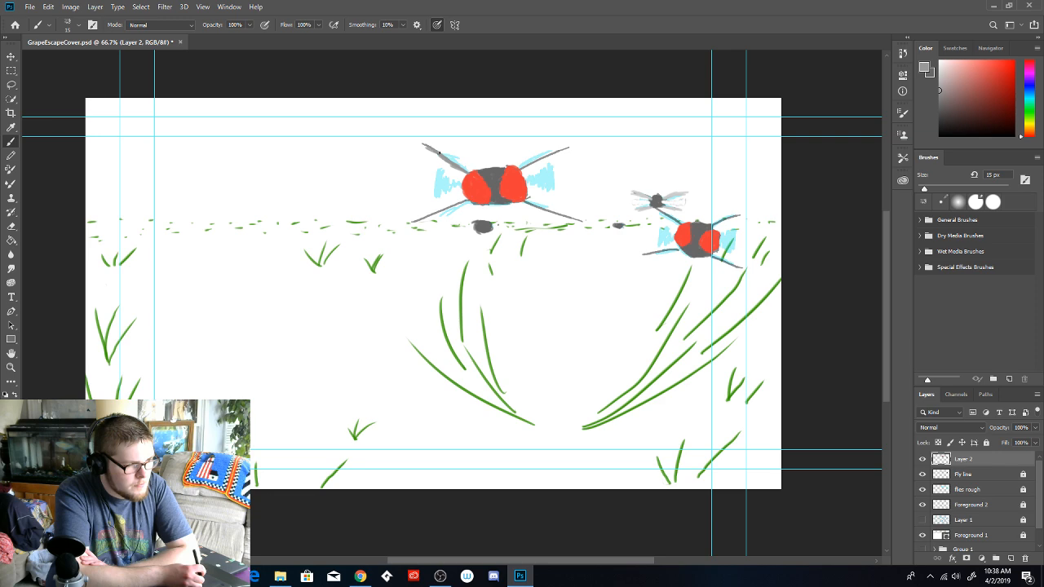
mouse_move(467, 199)
left_mouse_down()
mouse_move(414, 218)
mouse_move(447, 210)
mouse_move(408, 222)
left_mouse_up()
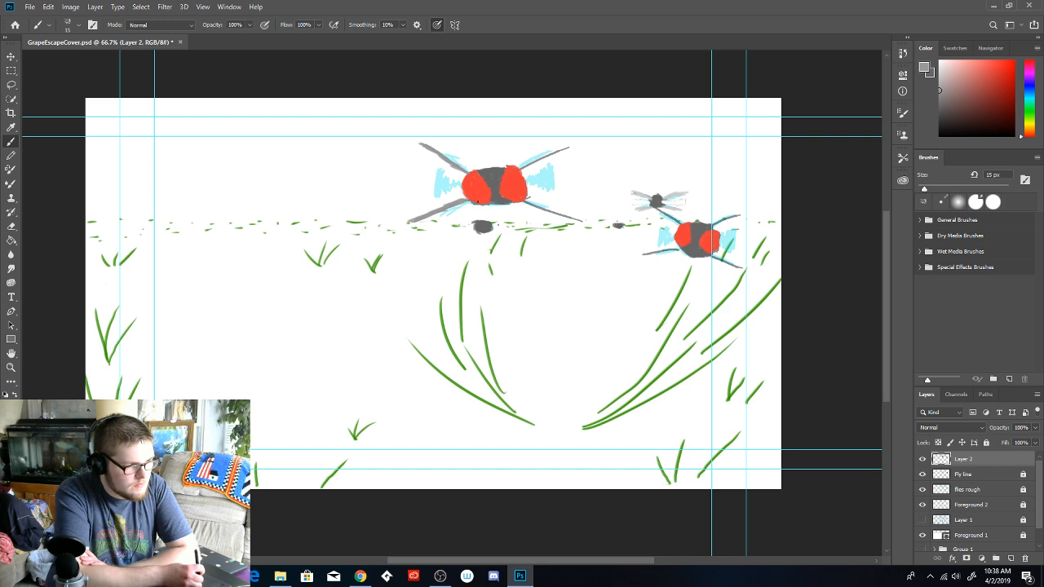
left_click_drag(526, 198, 584, 219)
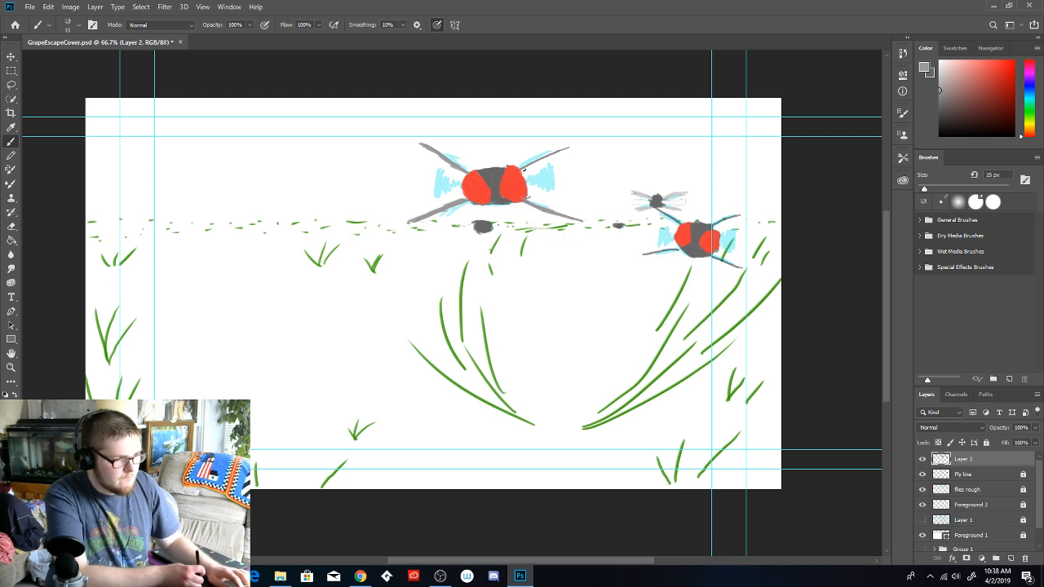
left_click_drag(543, 156, 576, 146)
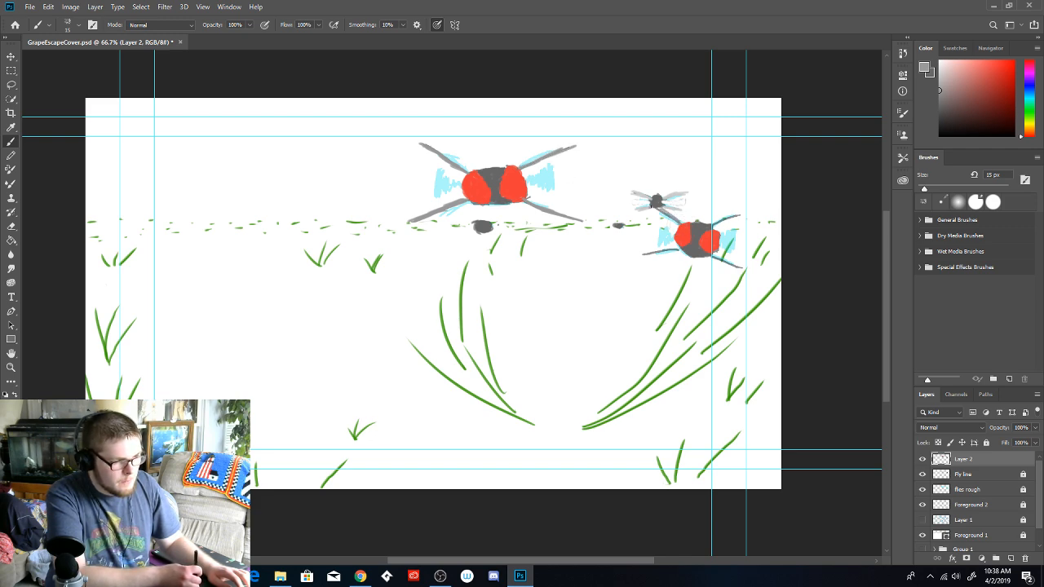
Paint the legs on both sides of the lower-right fly with medium grey, extending the strokes outward from the body
left_click_drag(661, 250, 678, 247)
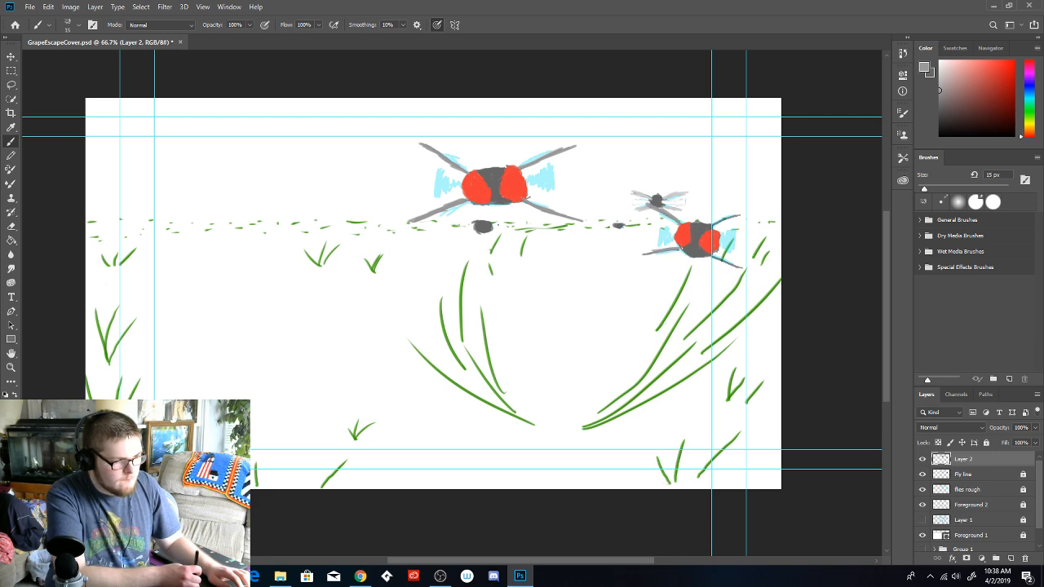
left_click_drag(645, 253, 664, 249)
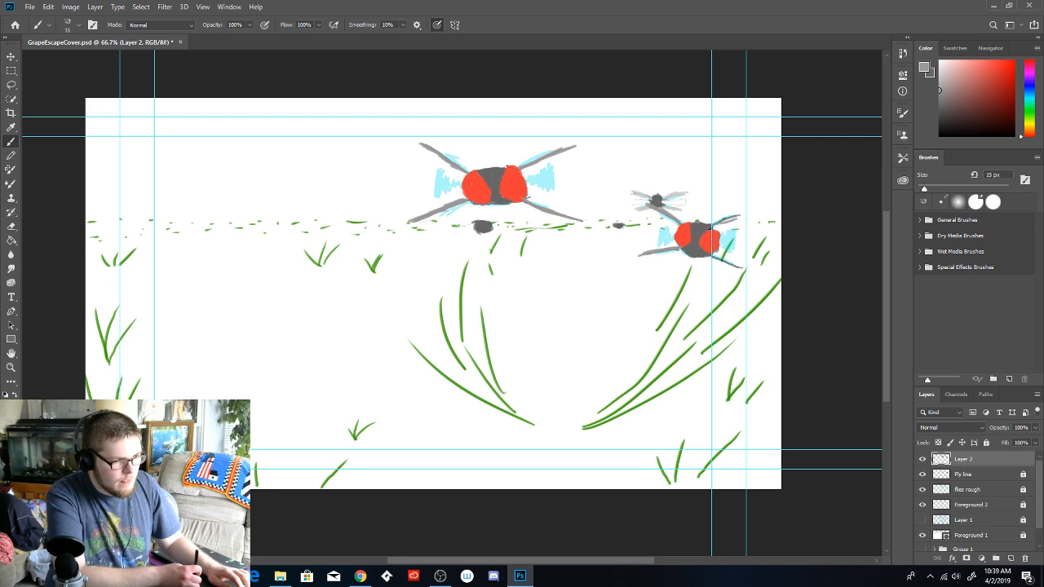
mouse_move(737, 221)
left_mouse_down()
mouse_move(710, 229)
mouse_move(758, 217)
left_mouse_up()
left_click_drag(713, 254, 754, 267)
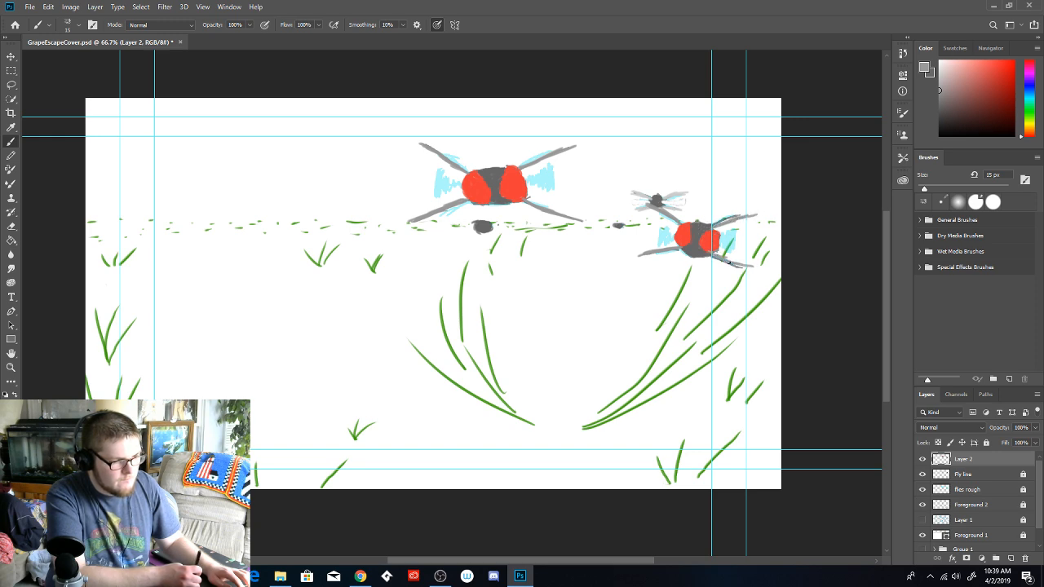
Choose white ffffff as the foreground colour
left_click(927, 68)
left_click(381, 133)
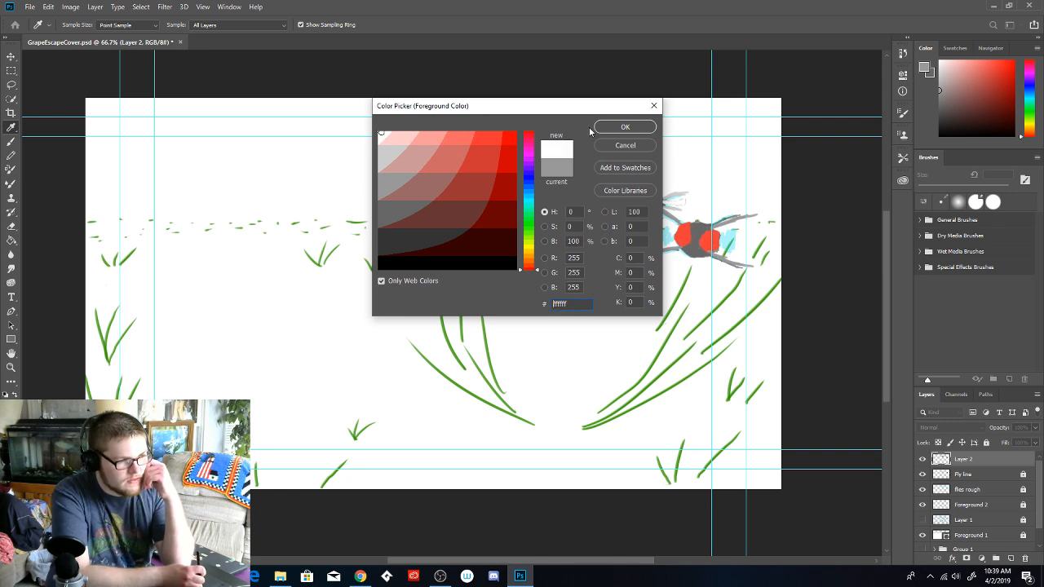
Set the foreground color to white (ffffff) and make the Group 1 background artwork visible
left_click(632, 127)
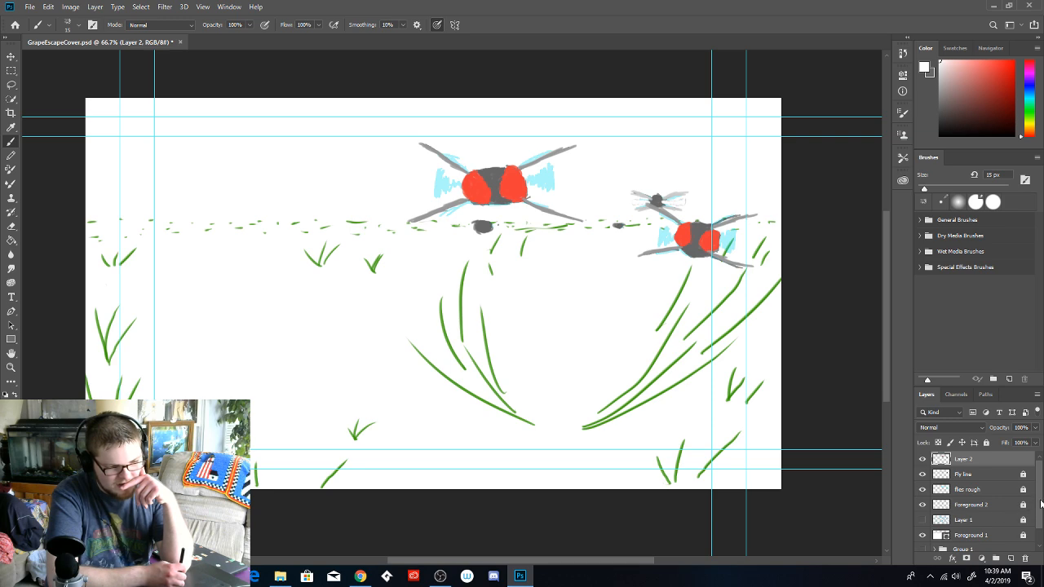
scroll(1040, 508, "down", 1)
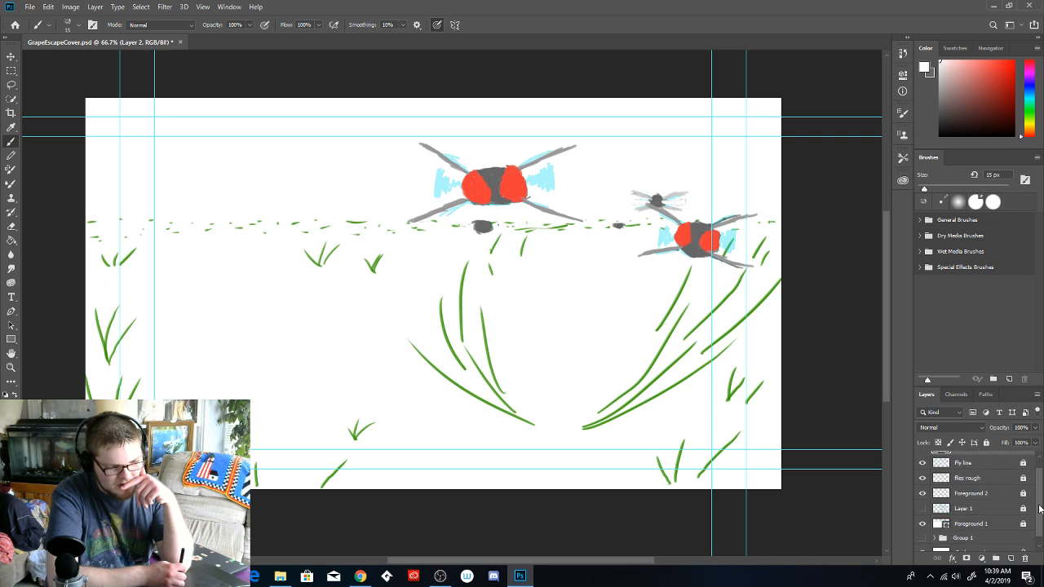
left_click(923, 538)
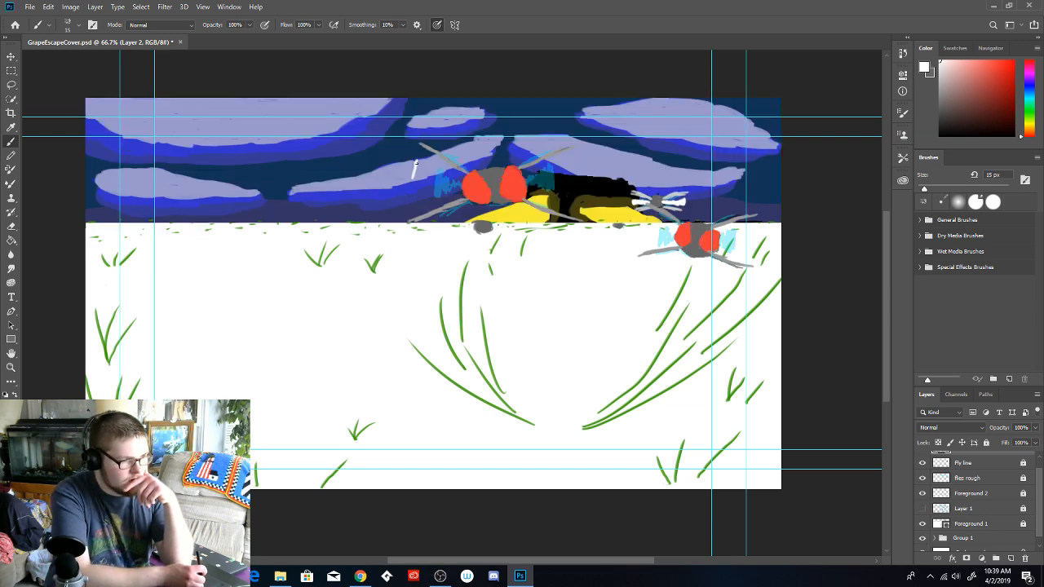
Paint the large fly's left wing with white zigzag brush strokes on Layer 2, undoing unsatisfactory strokes
mouse_move(413, 178)
left_mouse_down()
mouse_move(418, 199)
mouse_move(418, 166)
mouse_move(420, 197)
mouse_move(423, 167)
mouse_move(427, 191)
mouse_move(461, 185)
left_mouse_up()
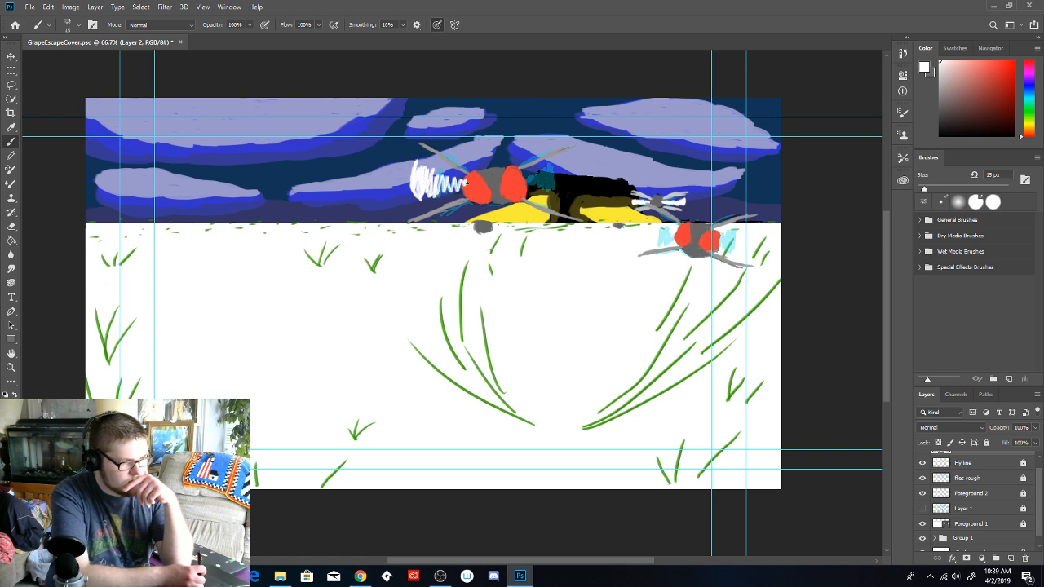
key("ctrl+z")
key("ctrl+z")
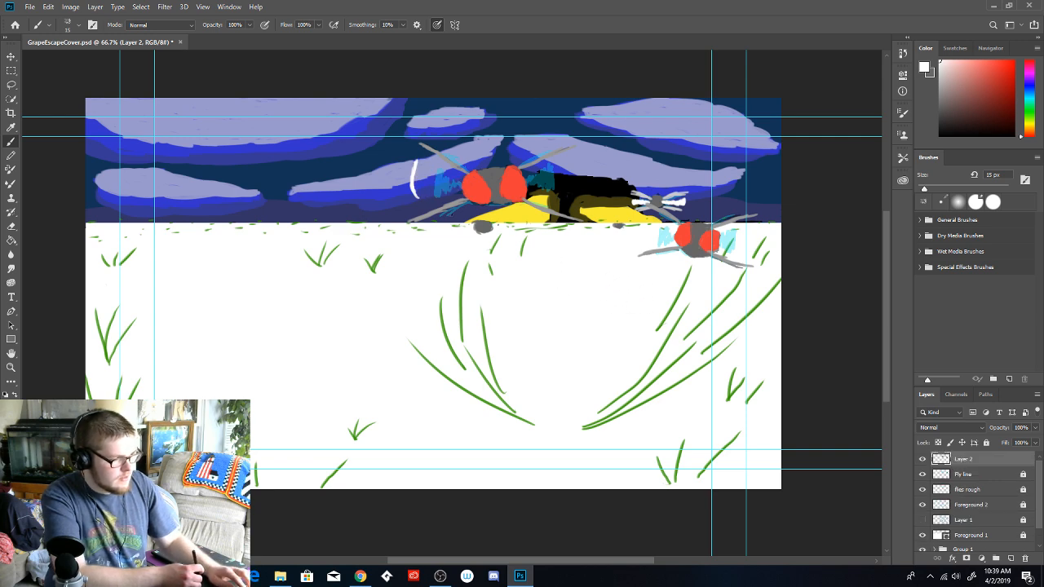
mouse_move(417, 172)
left_mouse_down()
mouse_move(424, 189)
mouse_move(425, 172)
mouse_move(433, 190)
mouse_move(458, 182)
mouse_move(424, 188)
mouse_move(418, 173)
left_mouse_up()
key("ctrl+z")
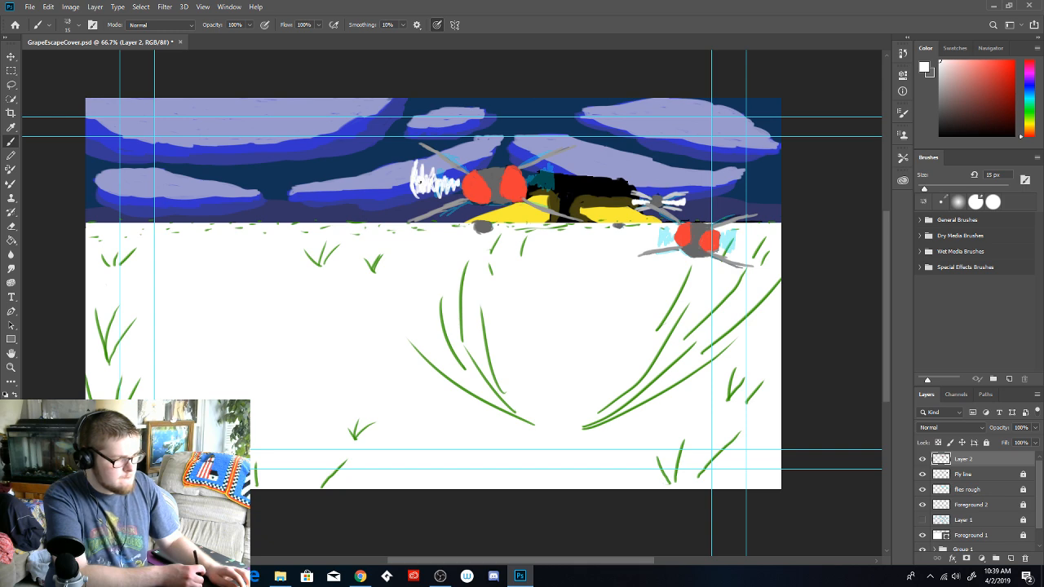
mouse_move(570, 163)
left_mouse_down()
mouse_move(571, 200)
mouse_move(569, 172)
left_mouse_up()
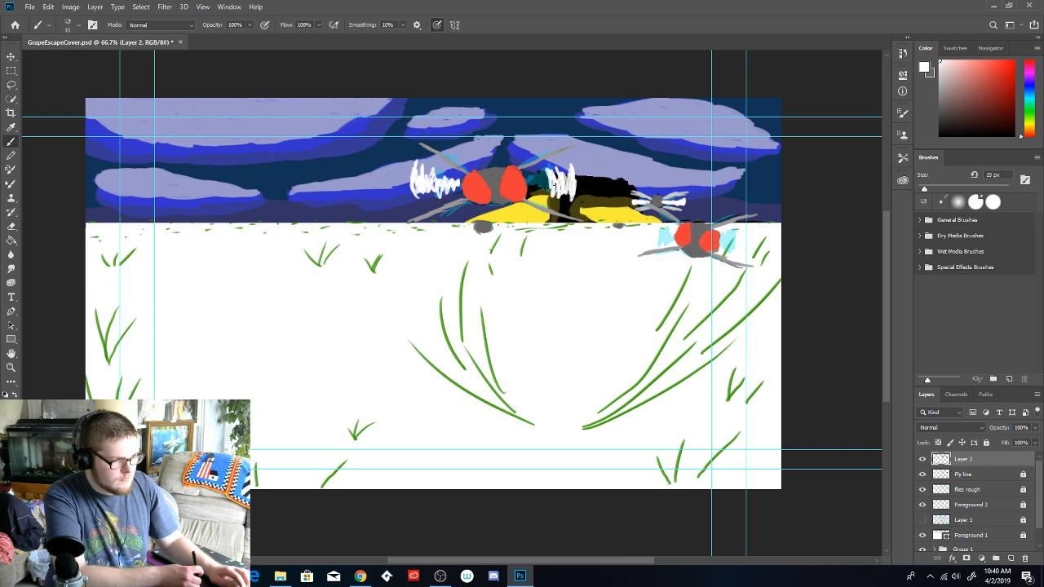
mouse_move(548, 173)
left_mouse_down()
mouse_move(545, 195)
mouse_move(532, 188)
left_mouse_up()
key("ctrl+z")
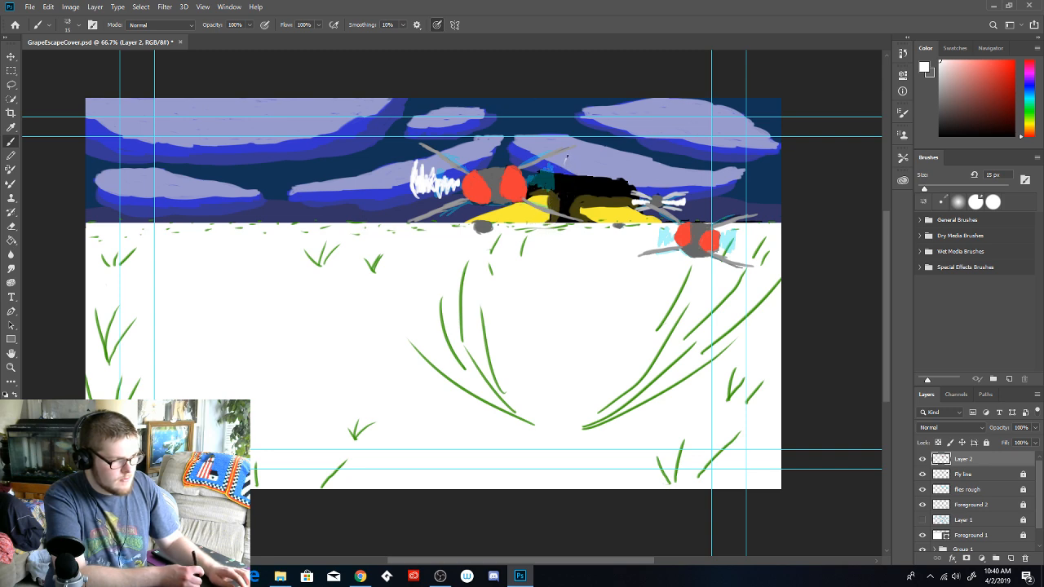
key("ctrl+z")
mouse_move(569, 156)
left_mouse_down()
mouse_move(568, 194)
mouse_move(566, 166)
mouse_move(566, 191)
mouse_move(559, 172)
mouse_move(522, 183)
left_mouse_up()
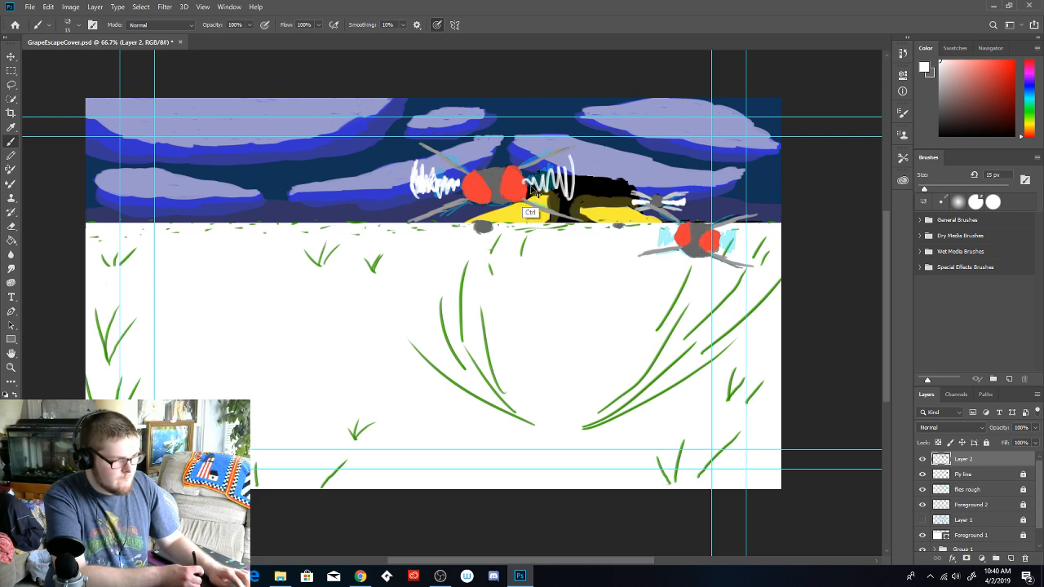
key("ctrl+z")
left_click_drag(576, 172, 559, 192)
key("ctrl+z")
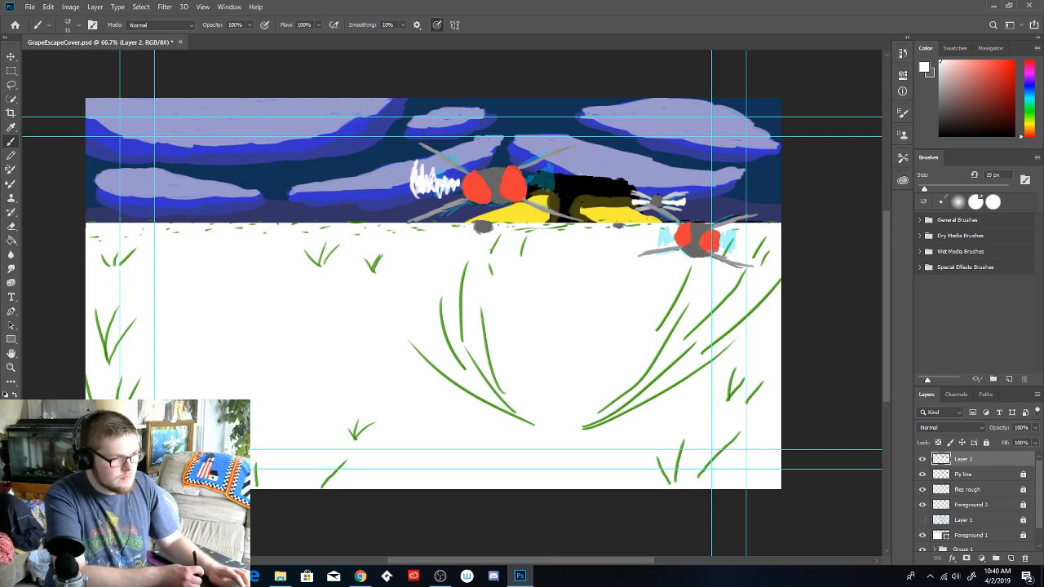
Paint the large fly's right wing with white zigzag strokes and add white highlights to the eyes of both red-eyed flies
mouse_move(570, 159)
left_mouse_down()
mouse_move(563, 195)
mouse_move(567, 188)
mouse_move(530, 183)
mouse_move(568, 183)
mouse_move(568, 173)
mouse_move(528, 185)
mouse_move(545, 181)
left_mouse_up()
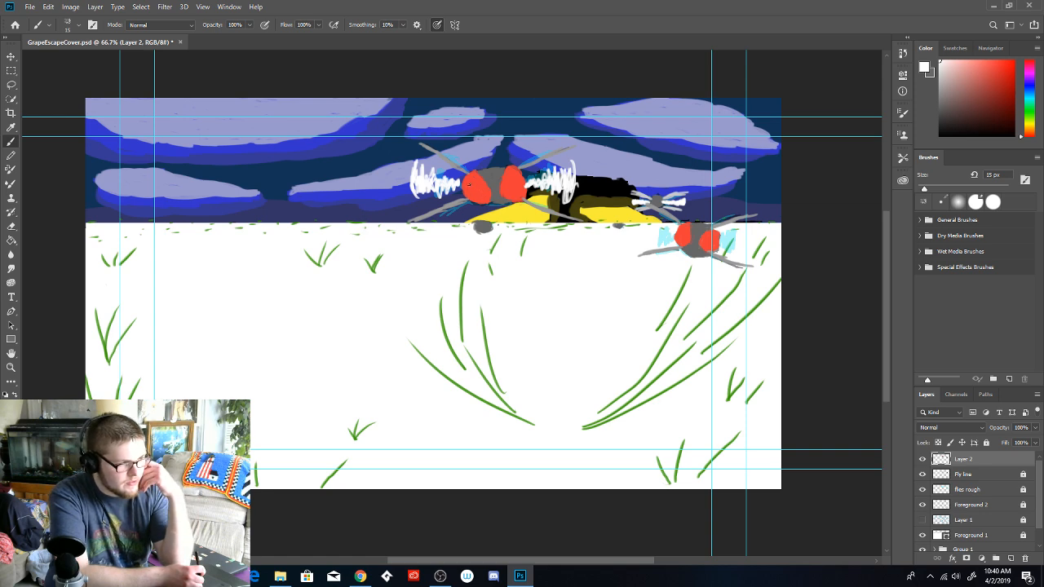
left_click_drag(469, 187, 470, 189)
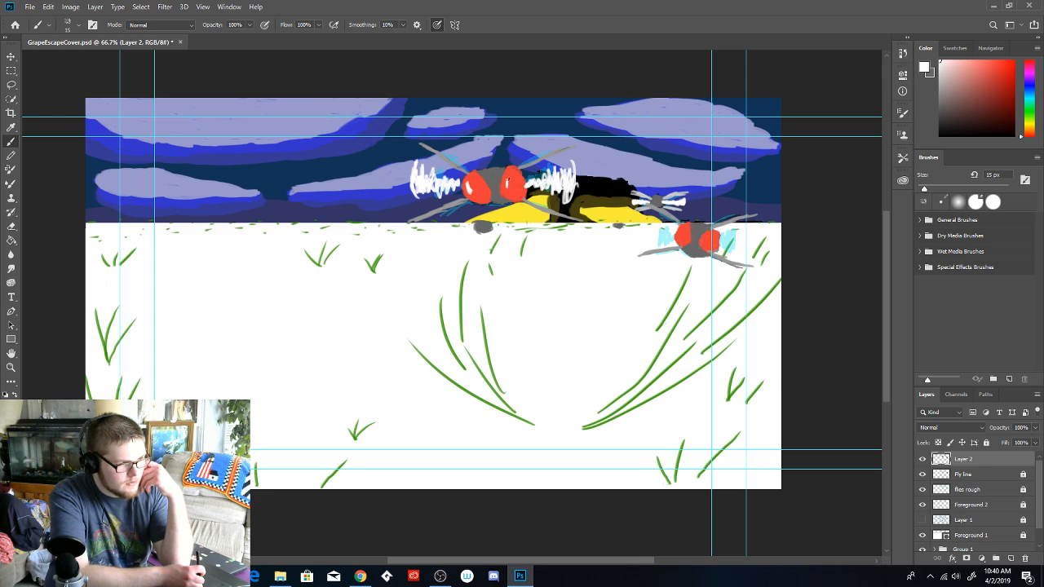
left_click_drag(508, 179, 508, 185)
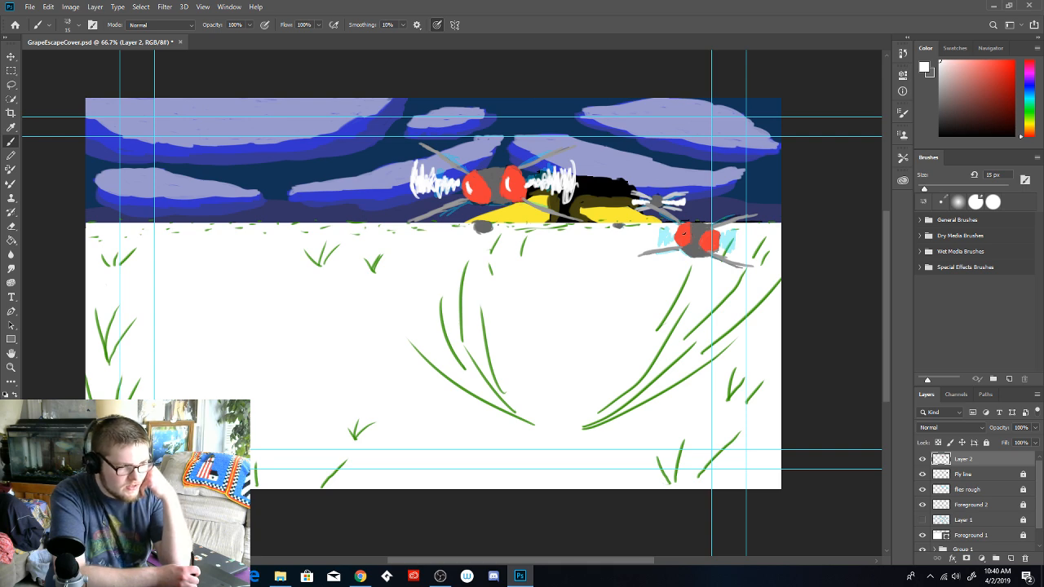
left_click_drag(680, 232, 680, 236)
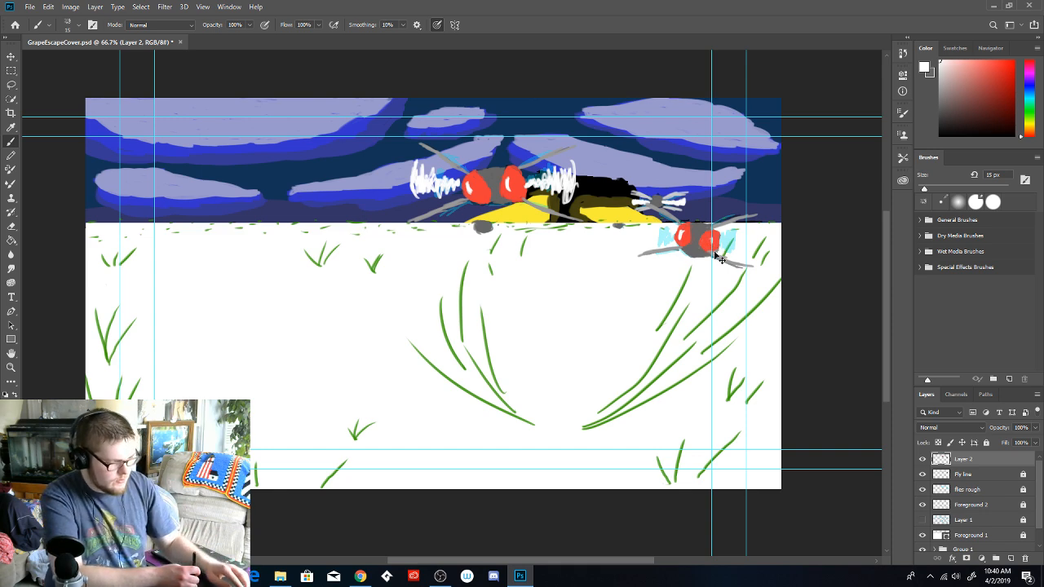
key("ctrl")
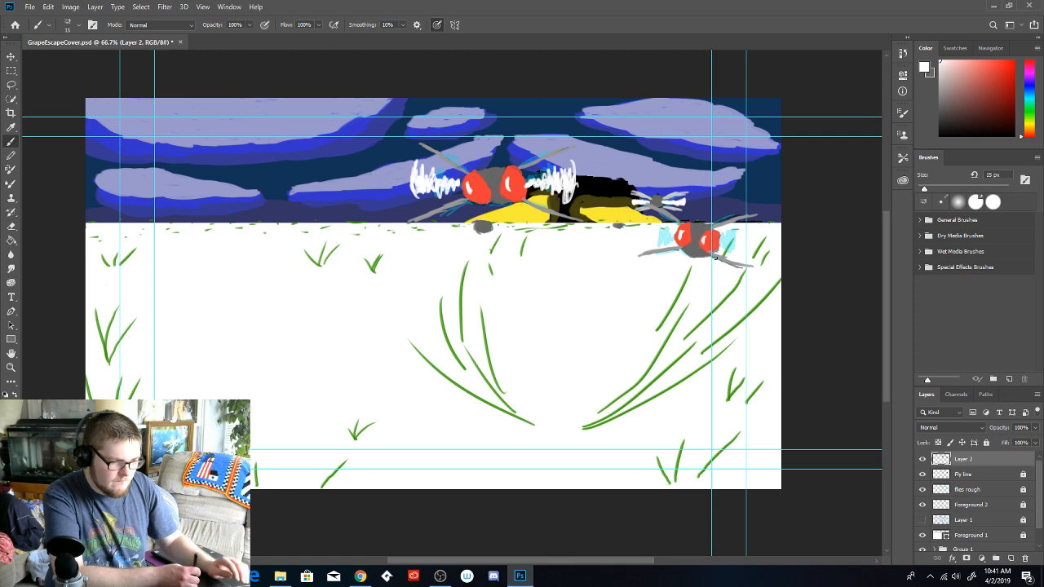
Set the foreground color to the dark reddish brown 663333
left_click(925, 69)
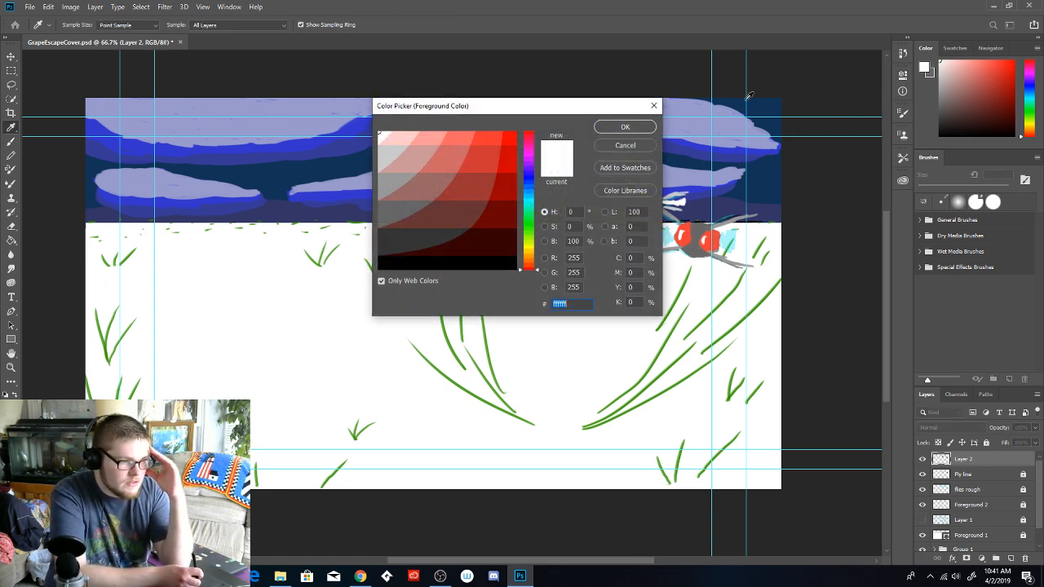
left_click(624, 126)
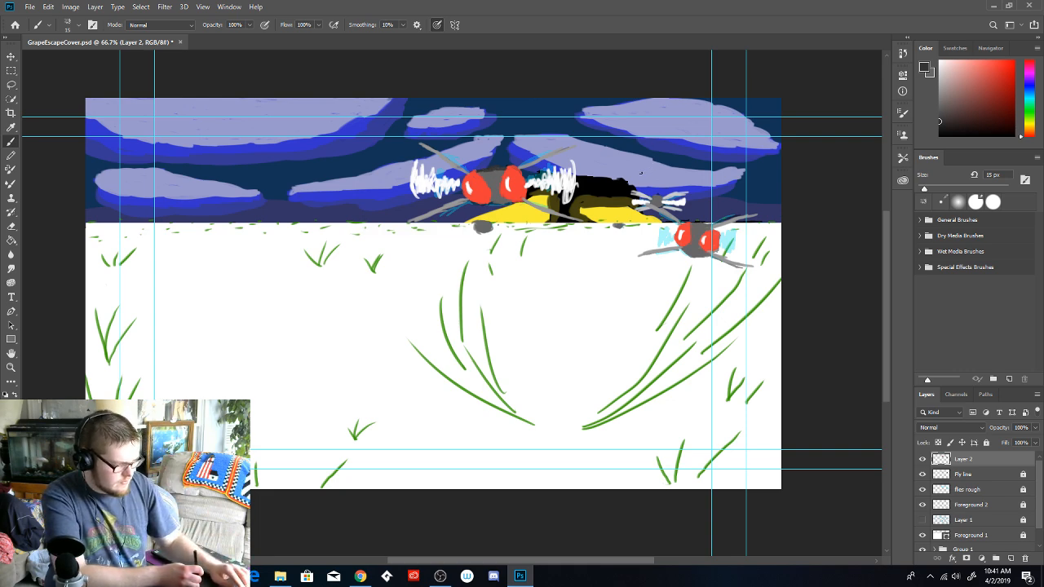
left_click(925, 69)
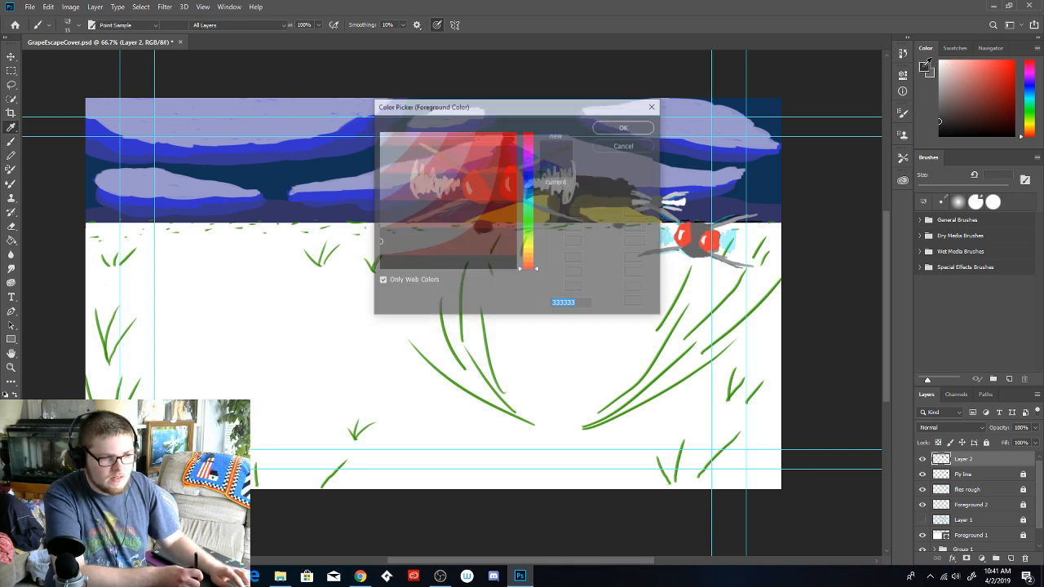
left_click(383, 223)
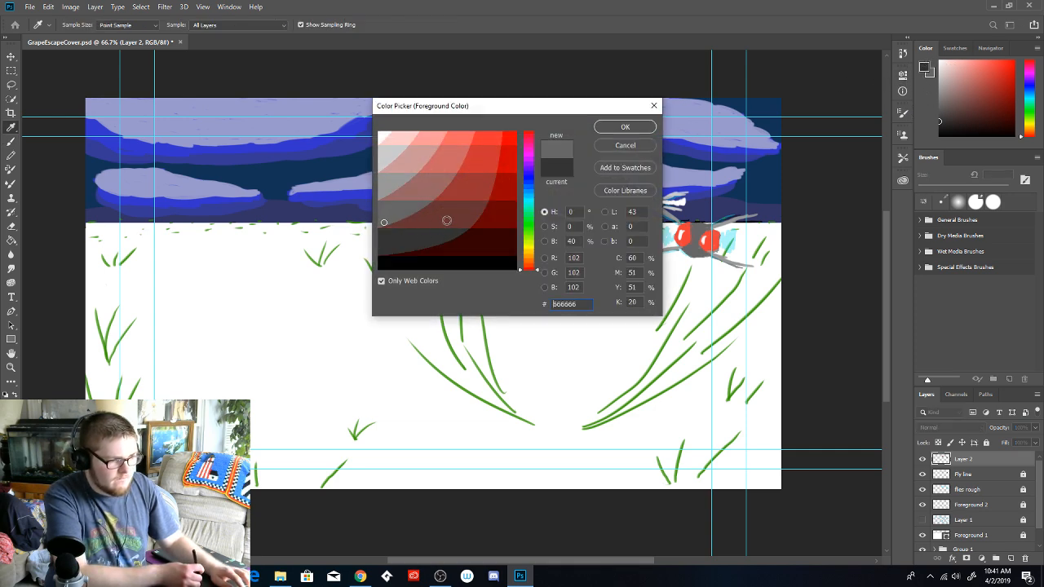
left_click(381, 222)
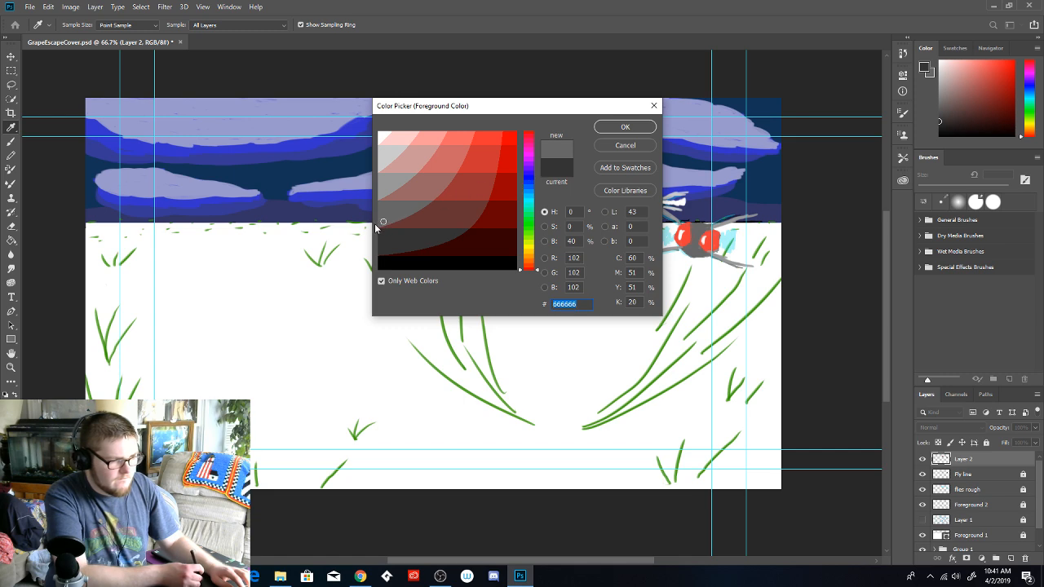
left_click(391, 224)
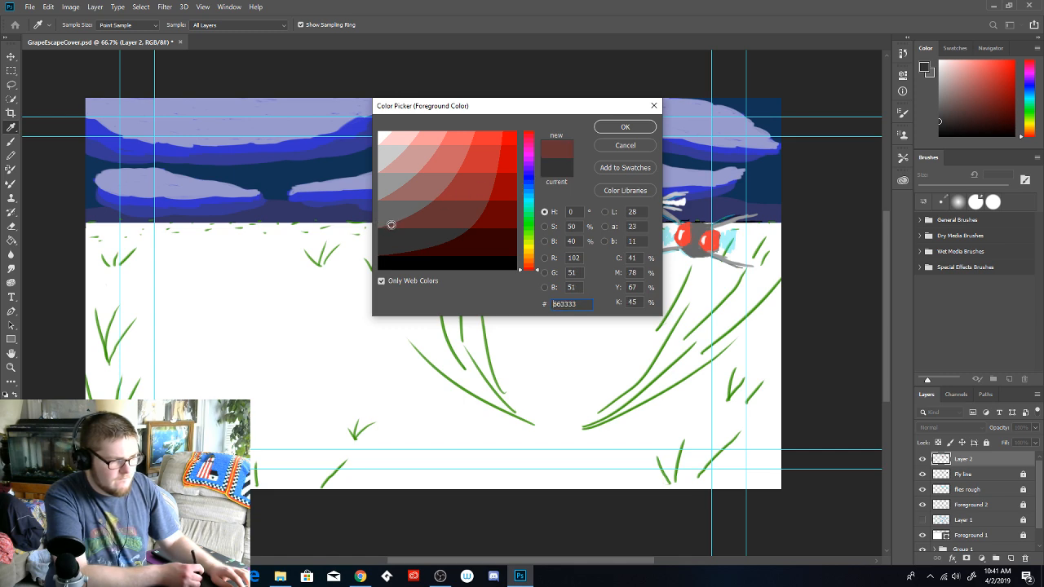
left_click(624, 128)
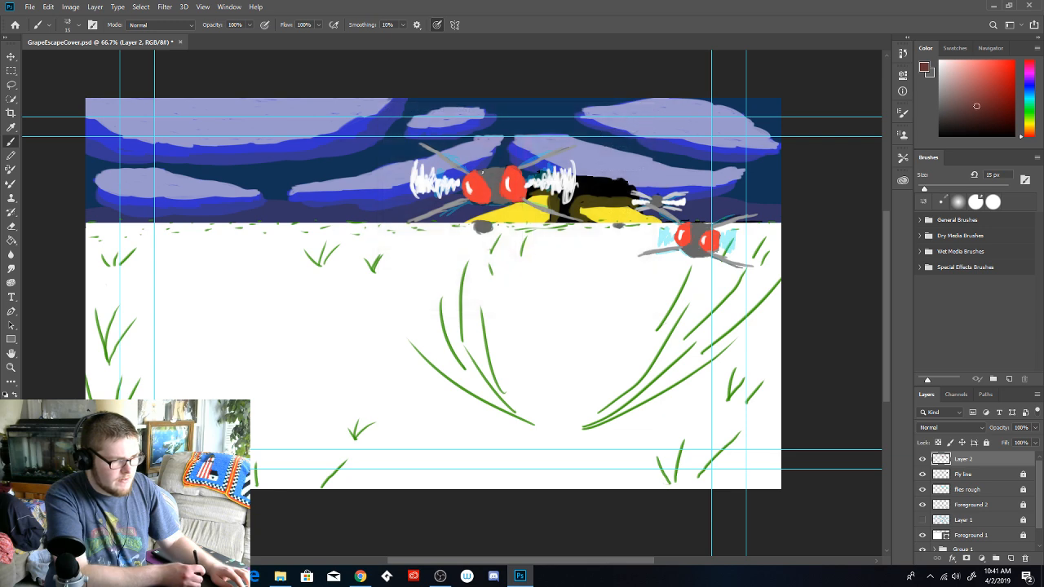
Shade the lower edges of the flies' gray bodies with dark reddish-brown brush strokes
left_click_drag(478, 170, 496, 170)
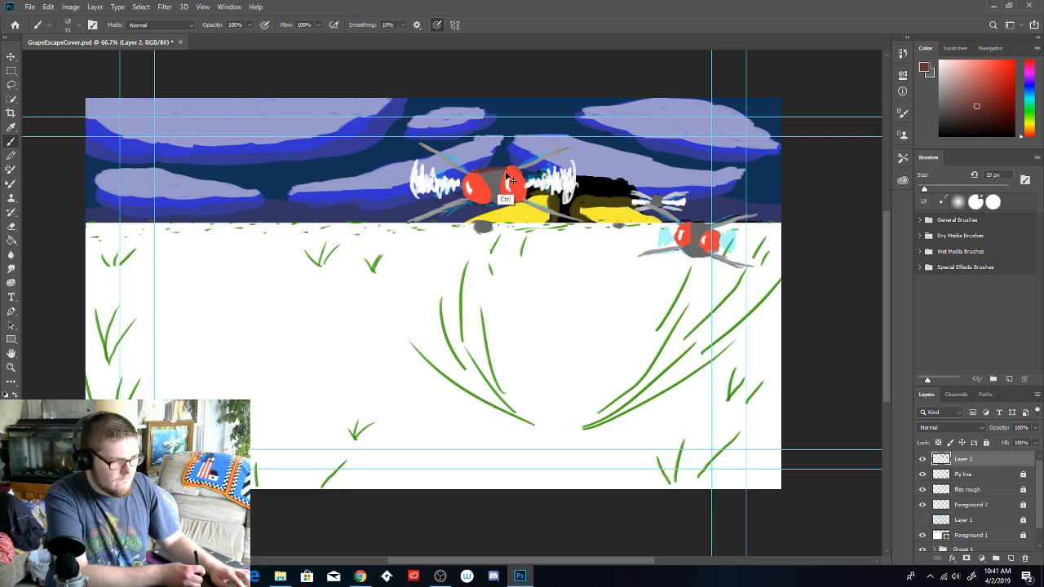
key("ctrl+space")
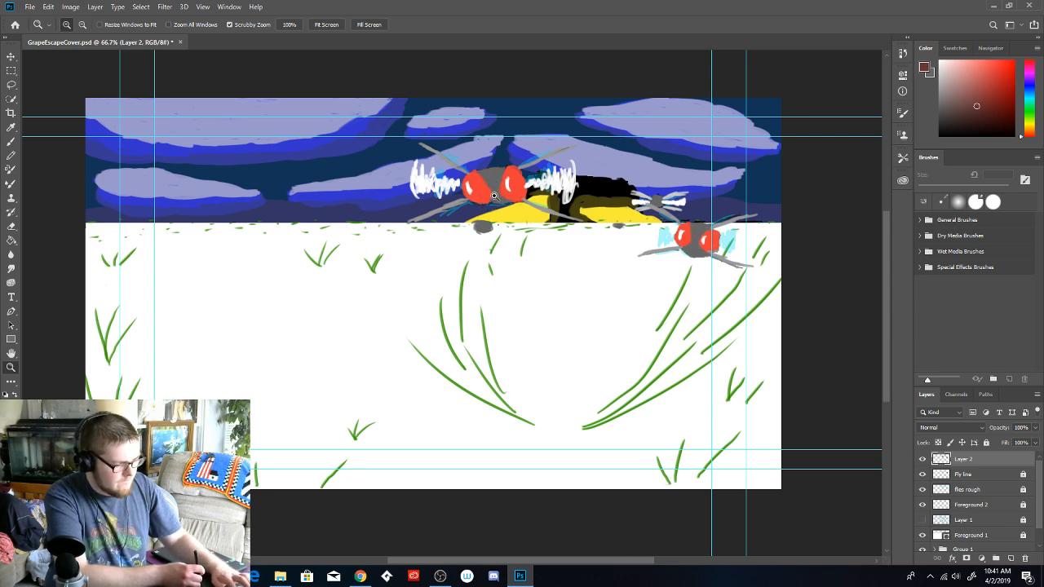
key("b")
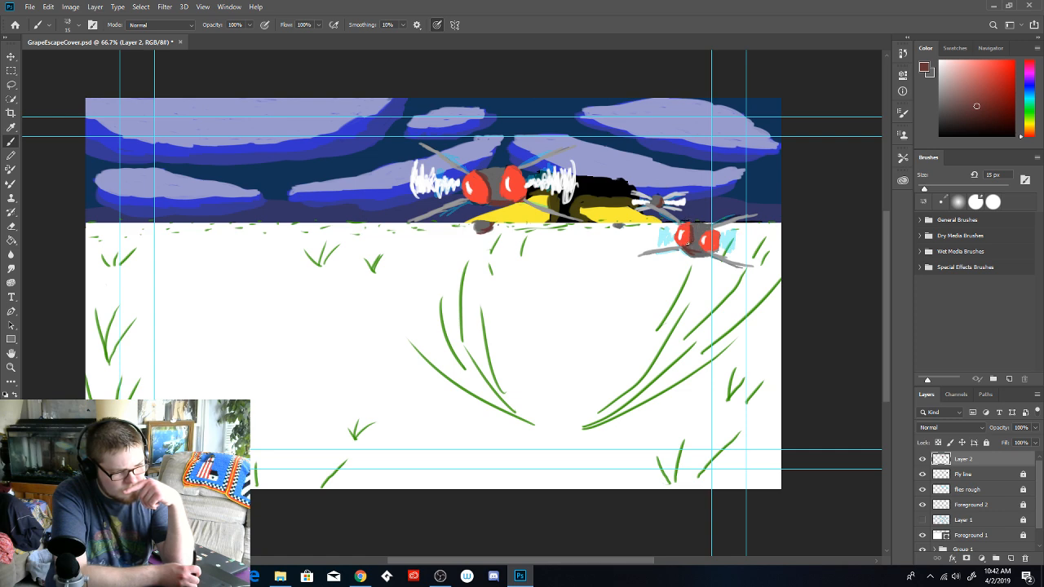
left_click_drag(693, 252, 707, 254)
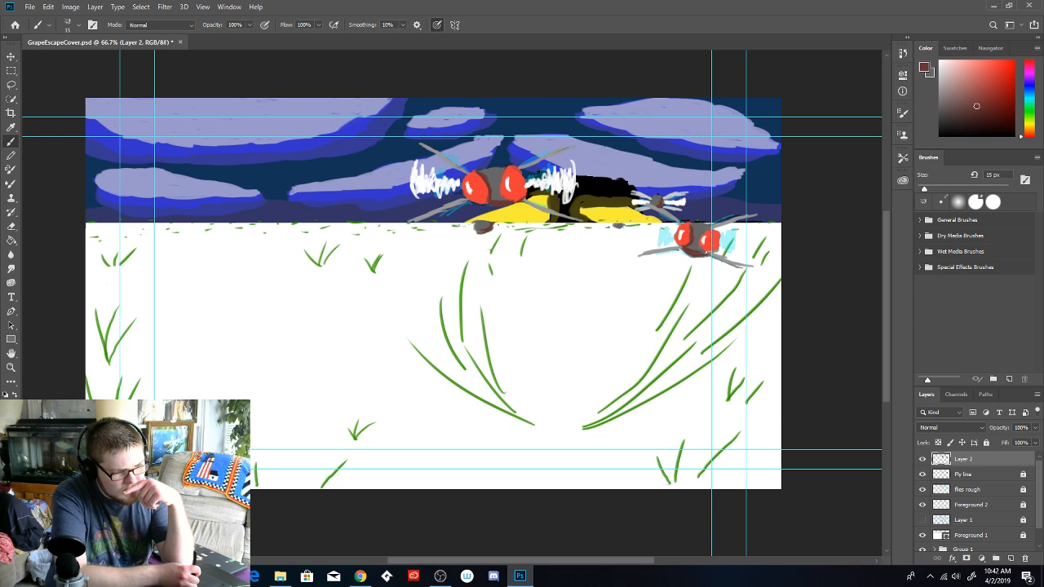
Set the foreground color to a strong red and shade the edges of the flies' eyes with it
left_click(925, 70)
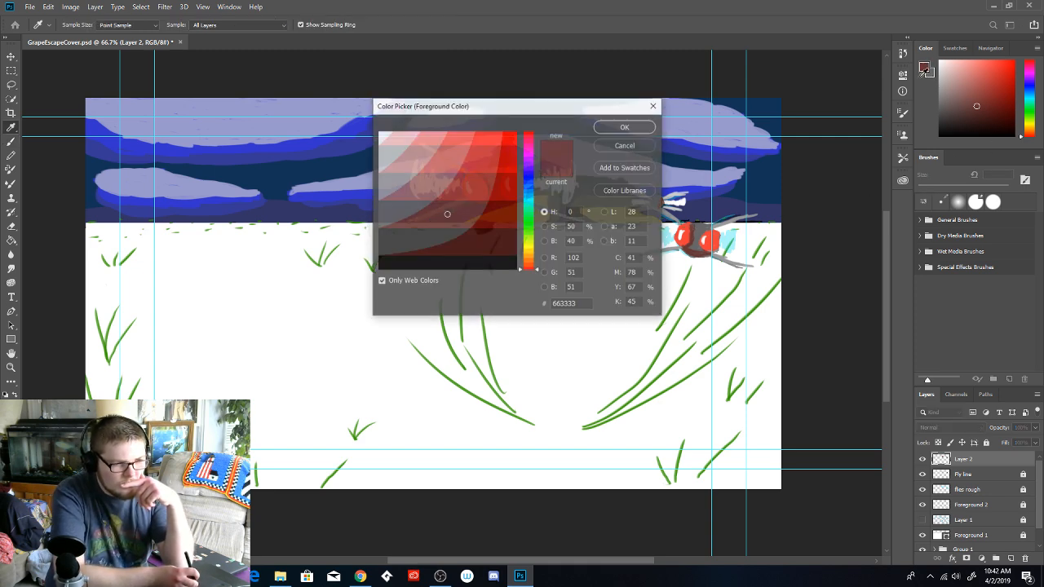
left_click(509, 162)
left_click(637, 128)
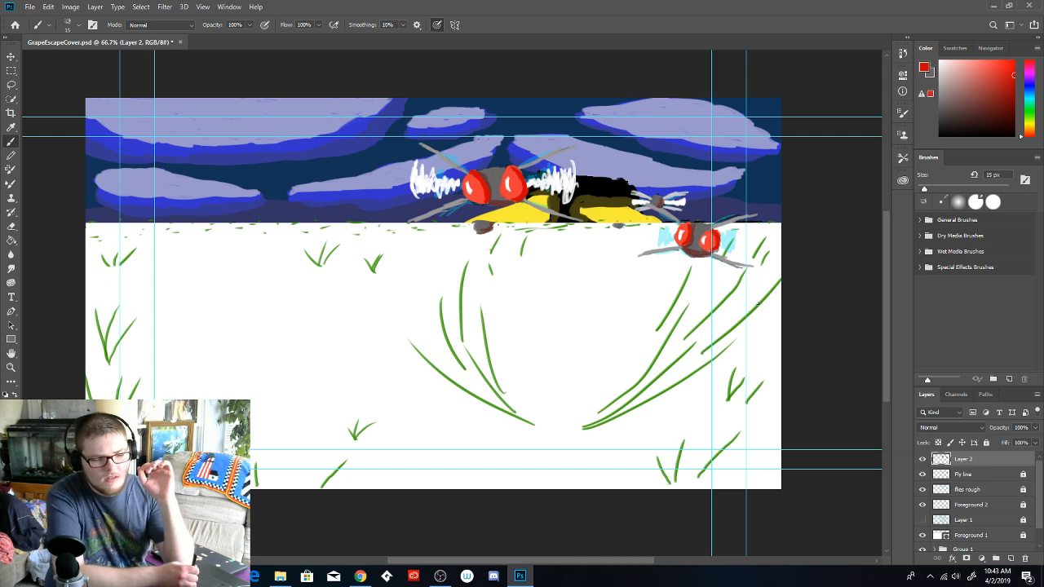
Rename Layer 2 as "Flies Paint"
double_click(964, 459)
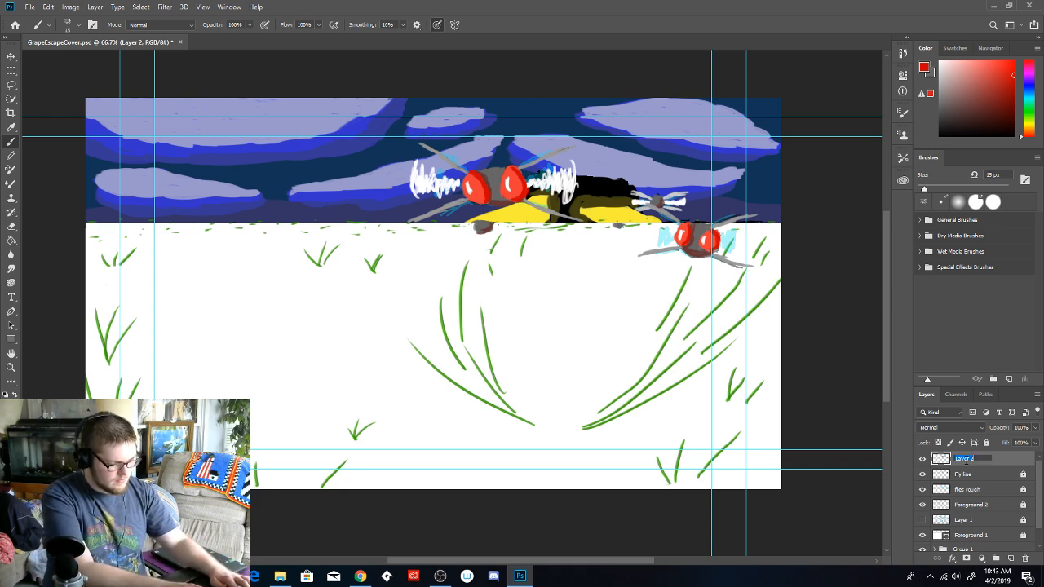
type("Flies")
type(" Pol")
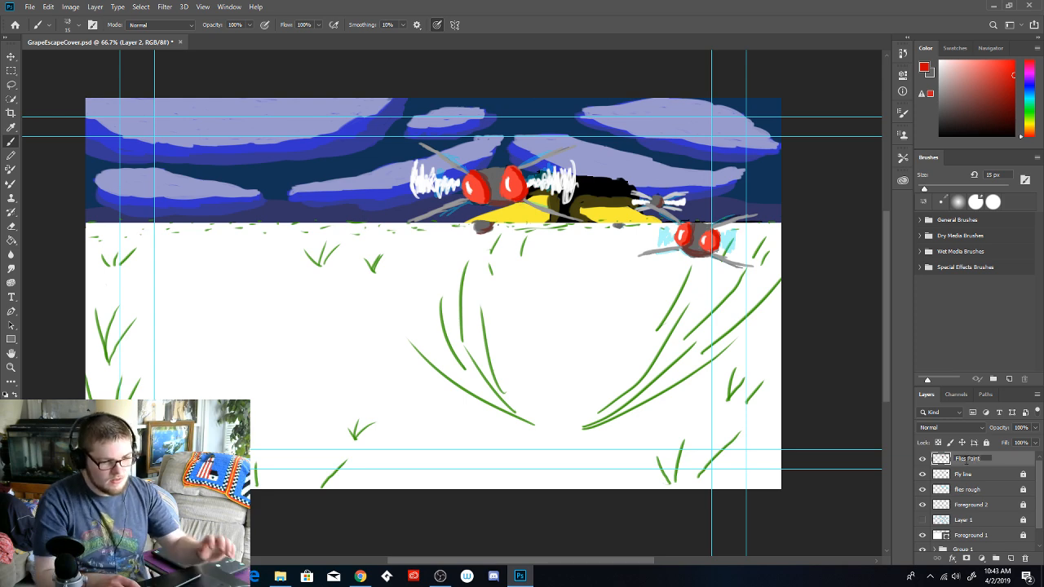
type("t")
key("Return")
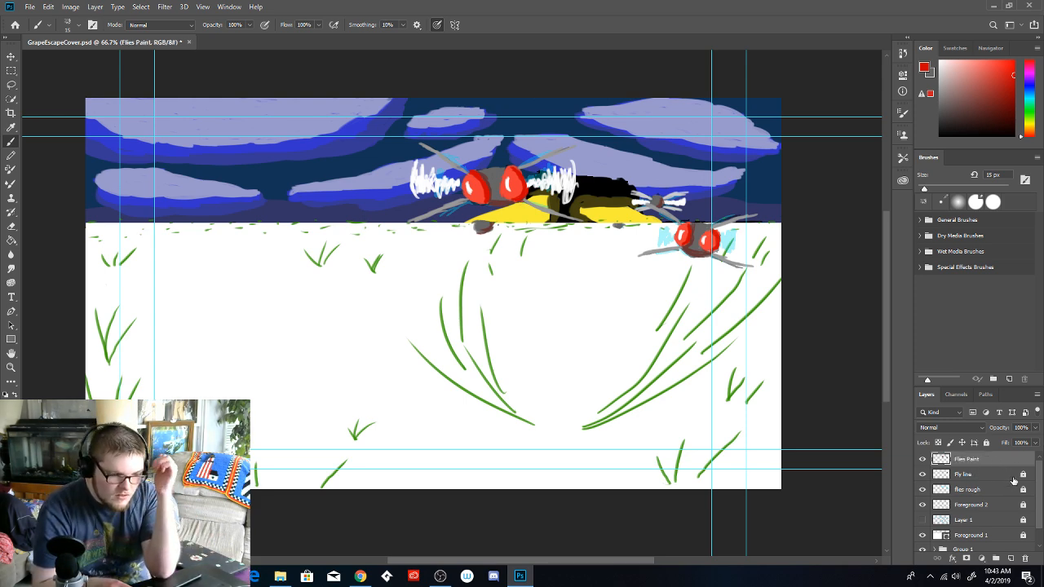
Unlock and delete the Fly line and flies rough layers
left_click(1019, 476)
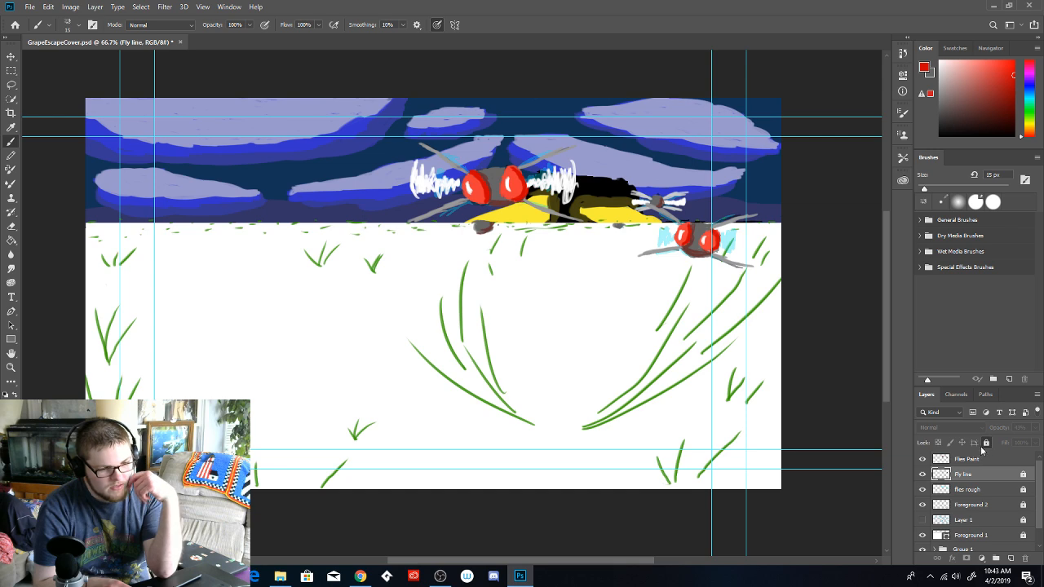
left_click(1023, 476)
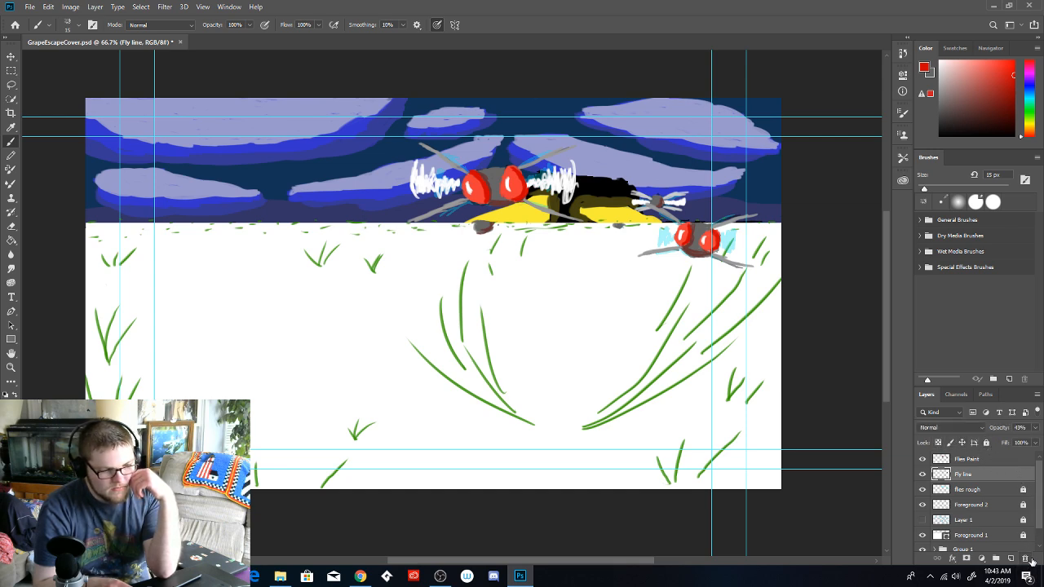
left_click(1025, 558)
left_click(471, 214)
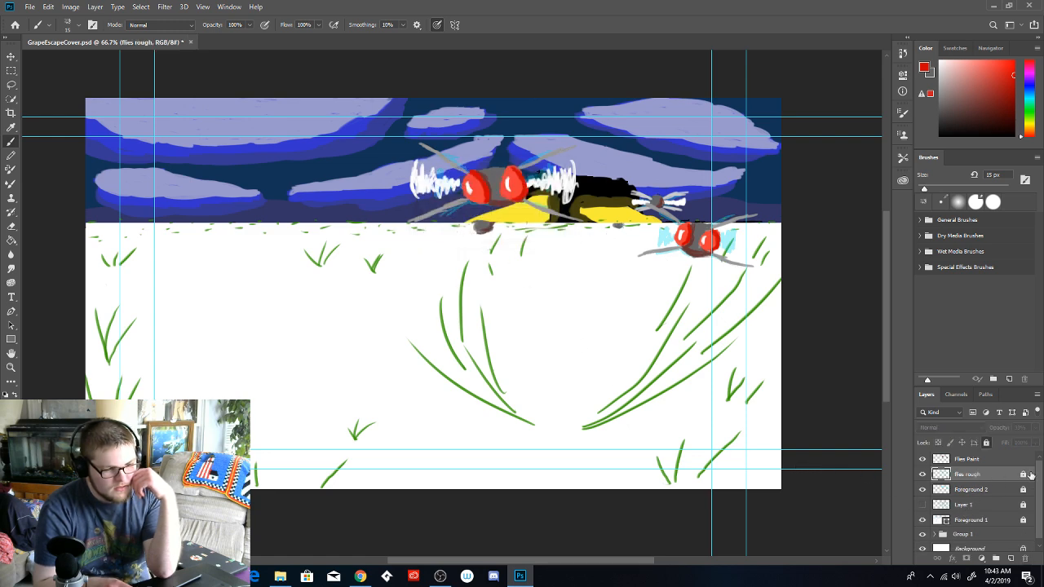
left_click(1025, 559)
key("Return")
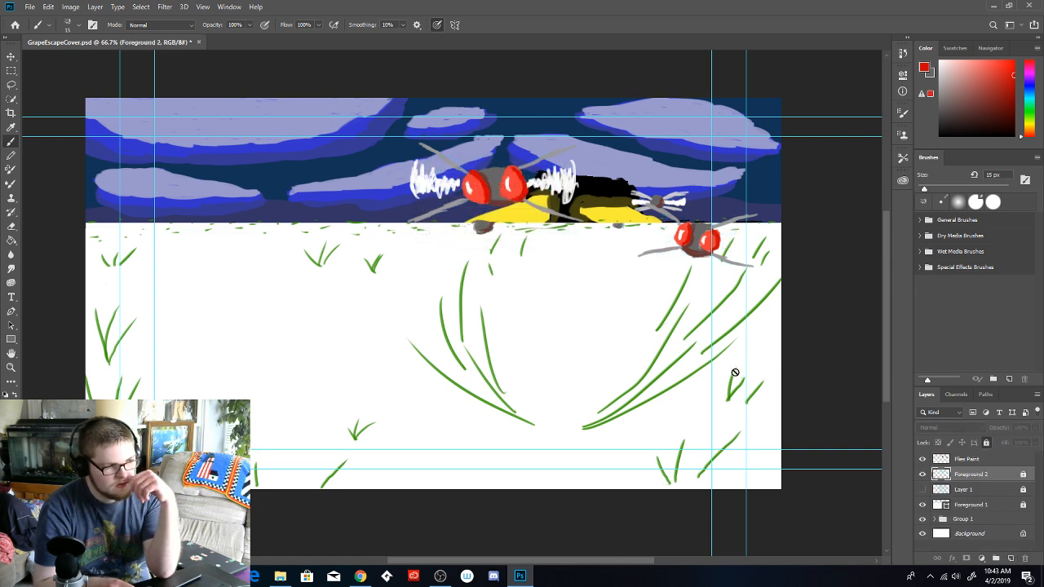
left_click(985, 493)
left_click(981, 480)
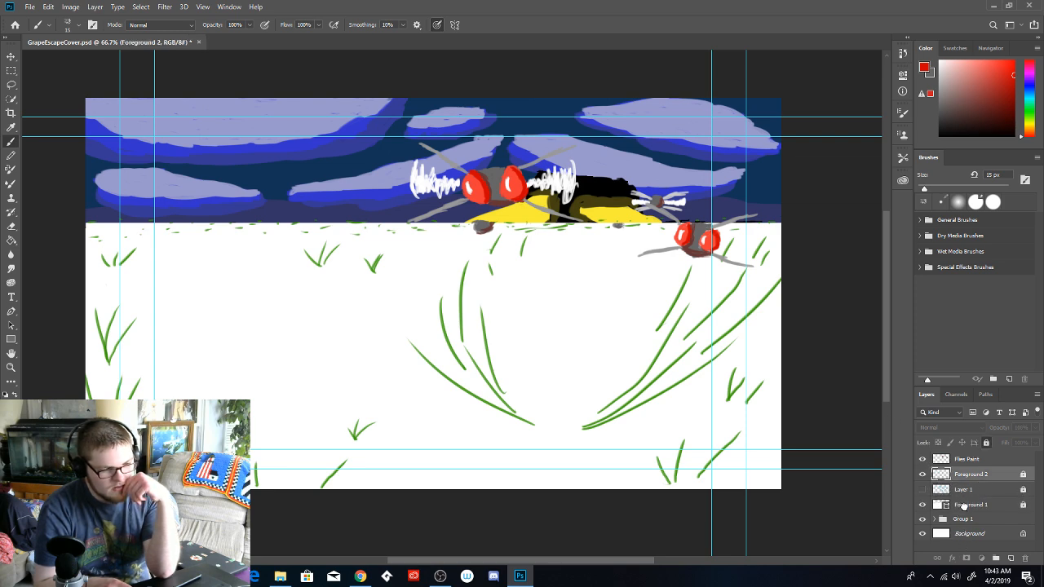
left_click(966, 502)
left_click(969, 478)
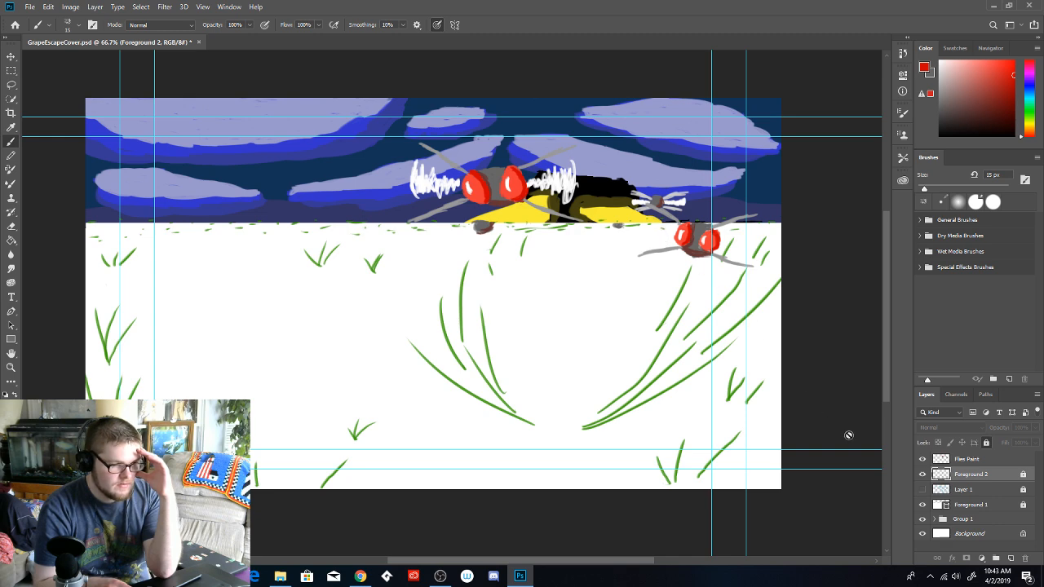
Paint light gray scribbled wings on both sides of the lower-right fly on the Flies Paint layer
left_click(970, 459)
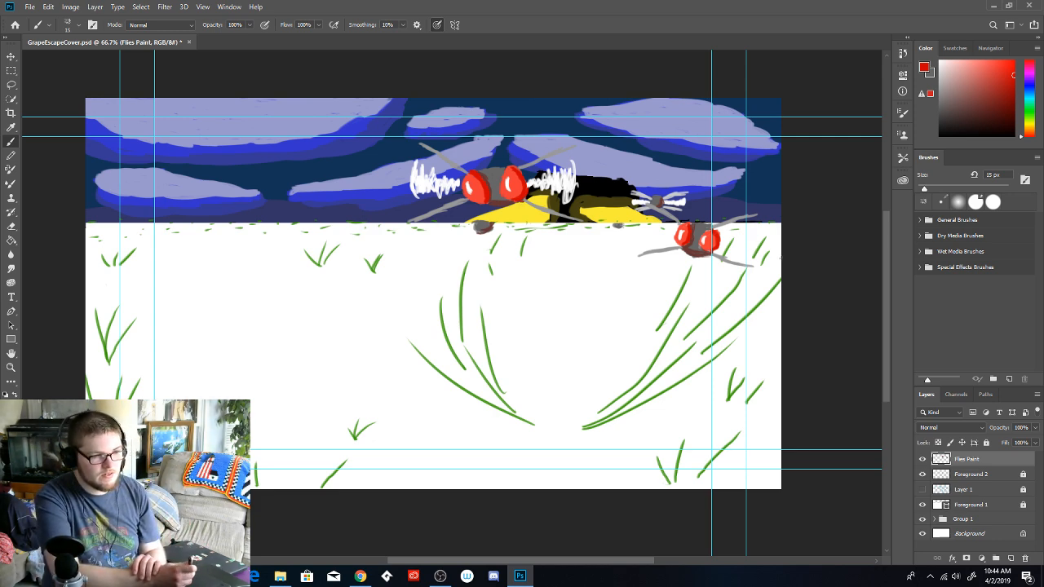
left_click(924, 67)
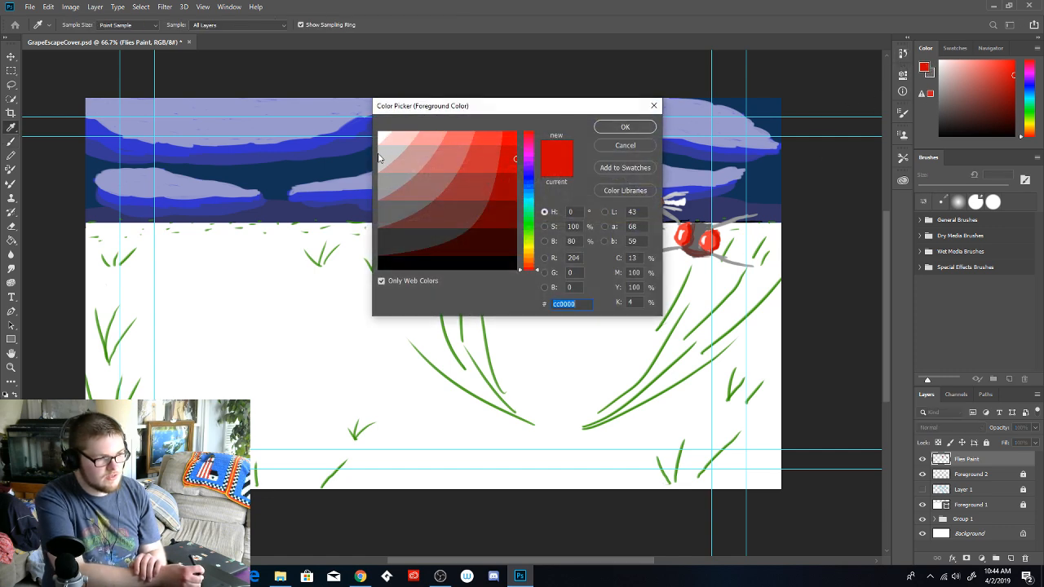
left_click(384, 149)
left_click(615, 126)
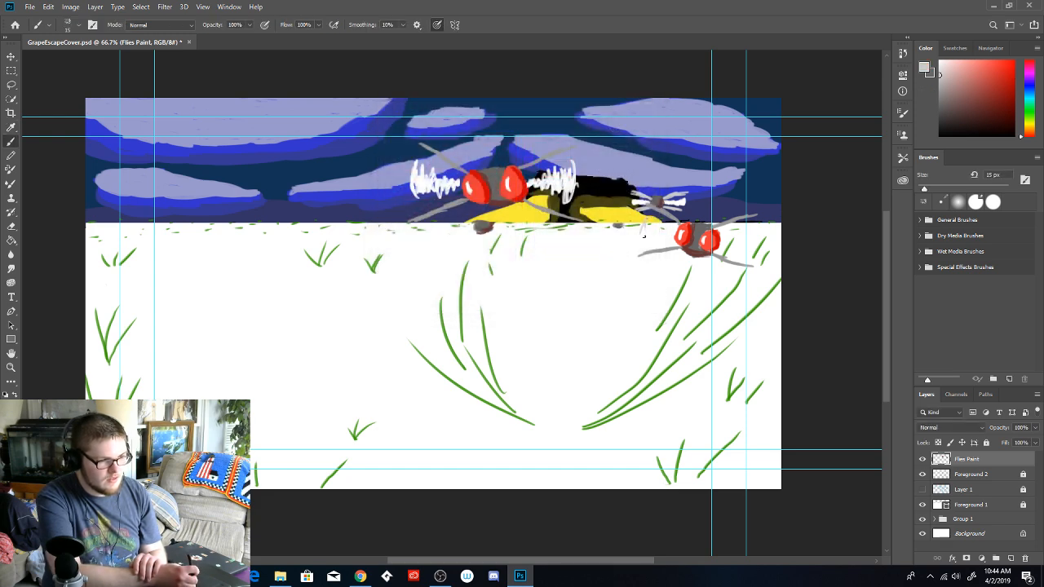
left_click_drag(658, 228, 670, 233)
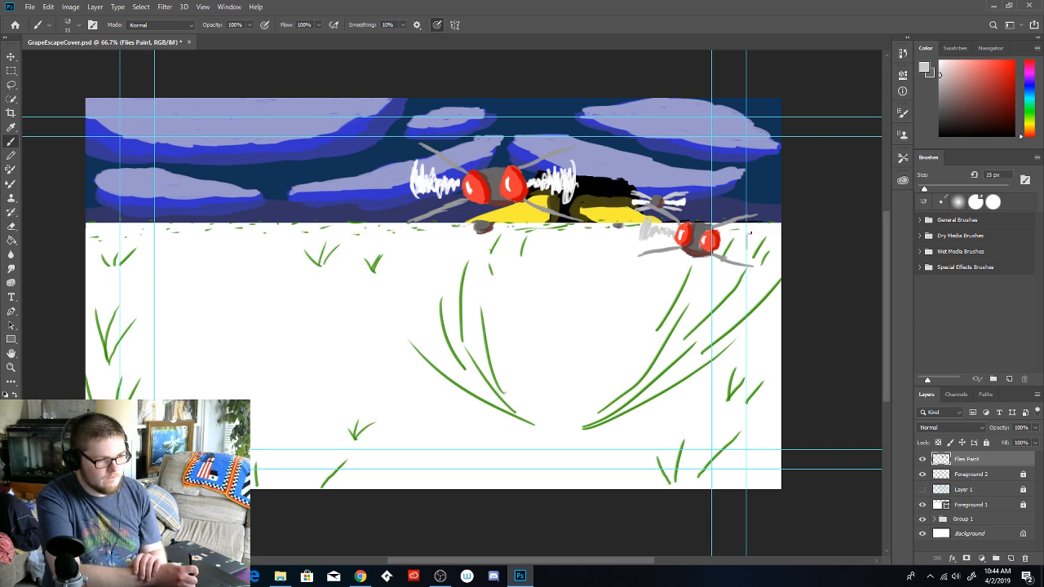
mouse_move(742, 252)
left_mouse_down()
mouse_move(725, 236)
mouse_move(751, 243)
left_mouse_up()
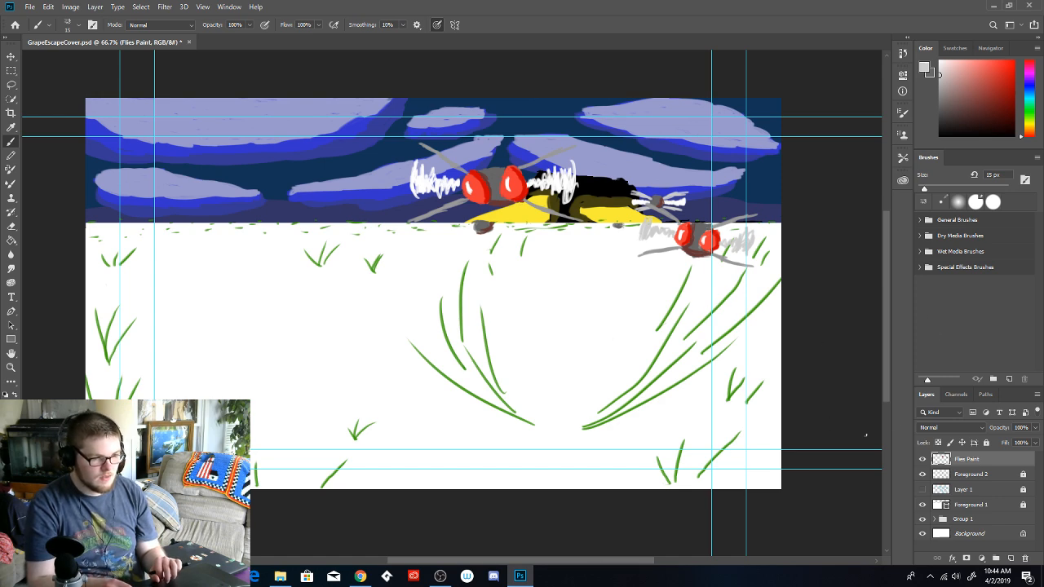
Lock the Flies Paint layer and add a new layer above it named "Grape Rough"
left_click(987, 443)
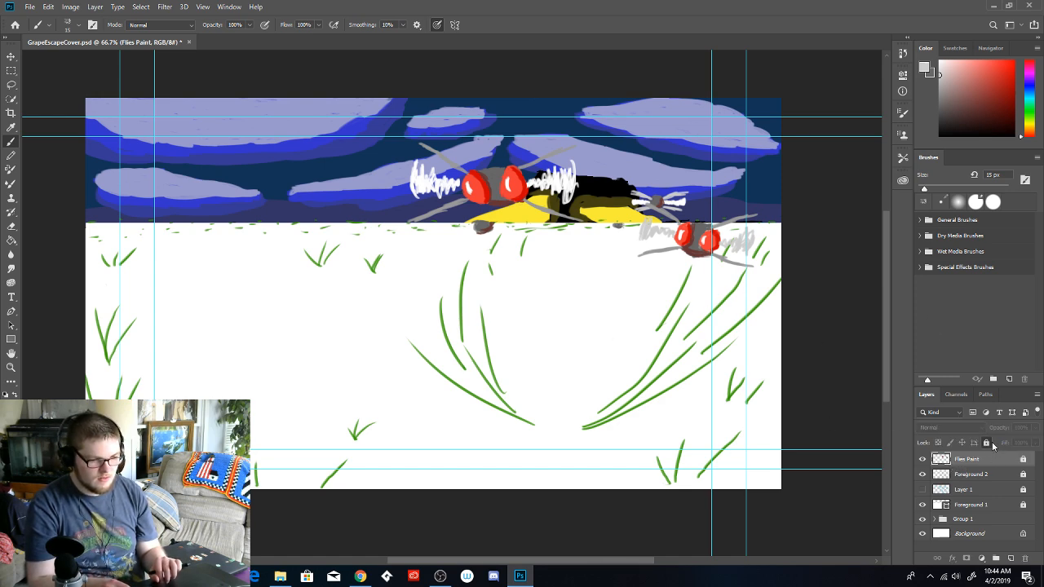
left_click(1009, 560)
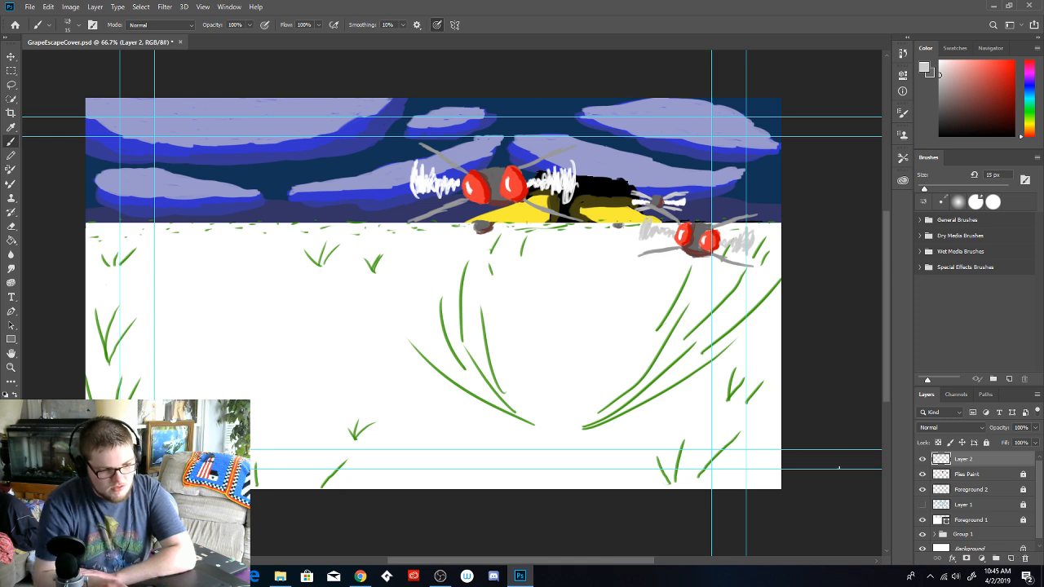
double_click(961, 460)
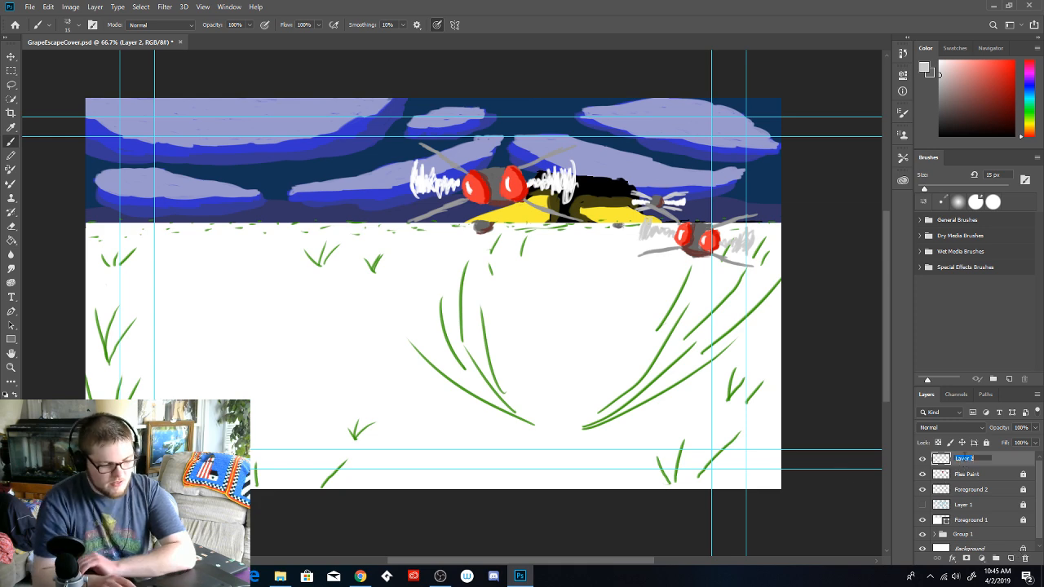
type("Gras")
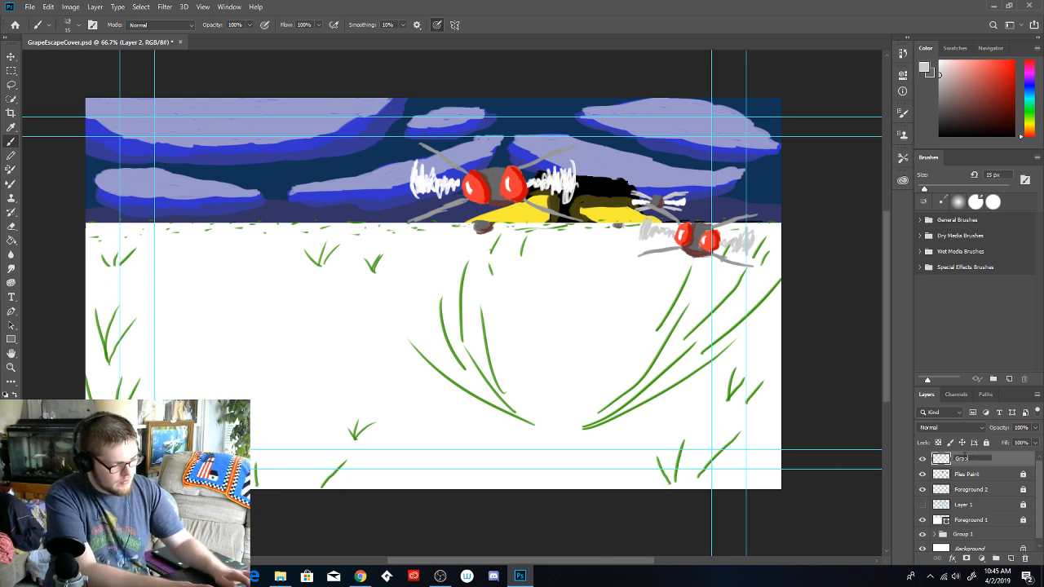
type("s Rough")
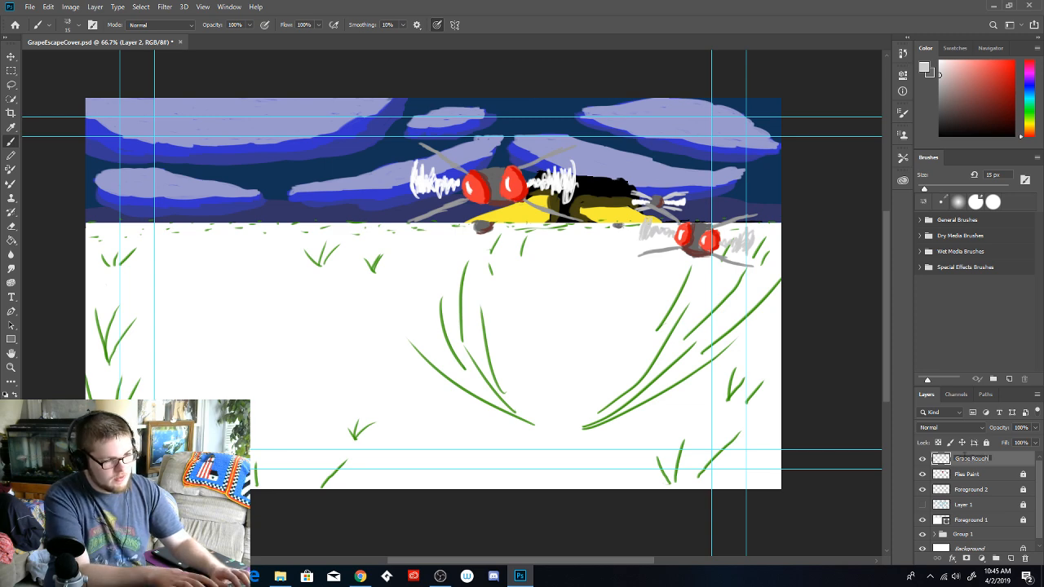
key("Return")
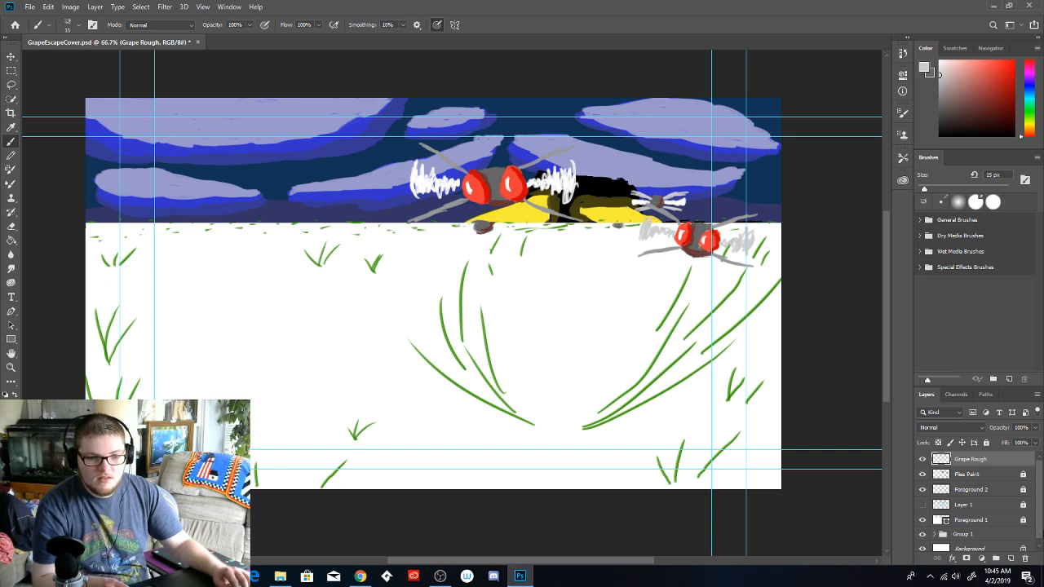
Show the hidden Layer 1 with the light blue composition sketch
scroll(985, 524, "down", 1)
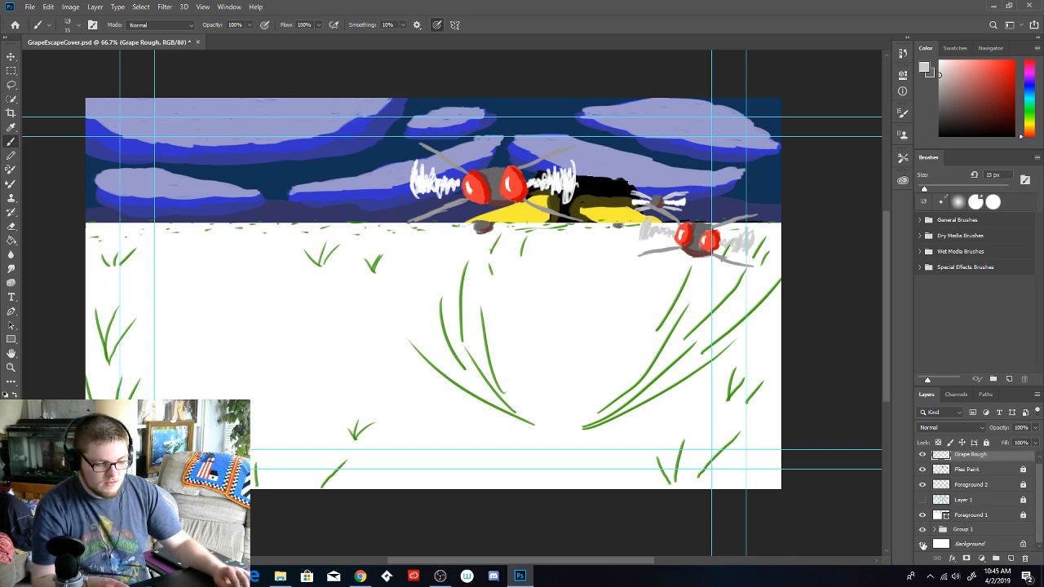
scroll(965, 516, "up", 1)
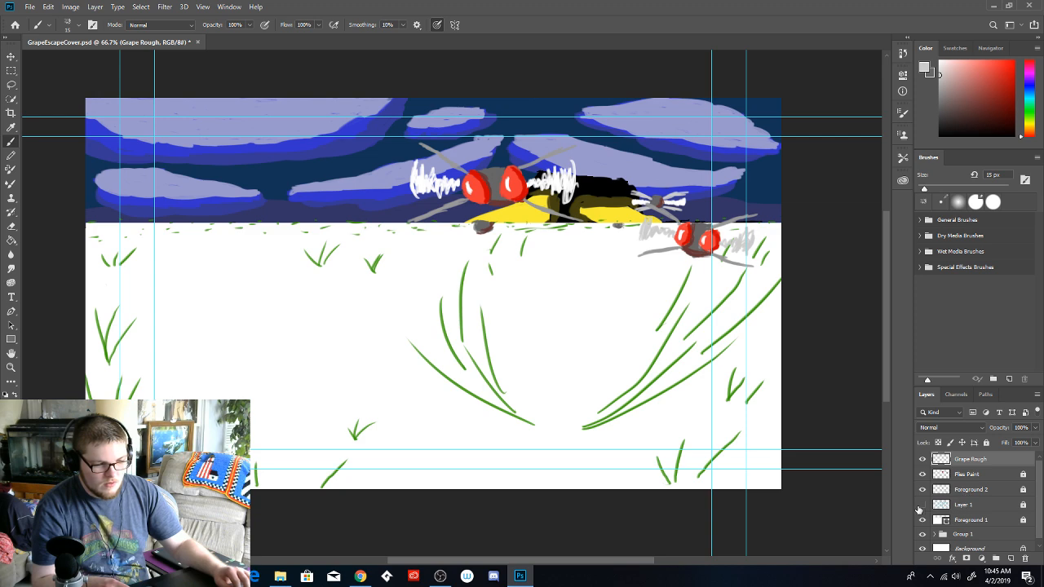
left_click(923, 505)
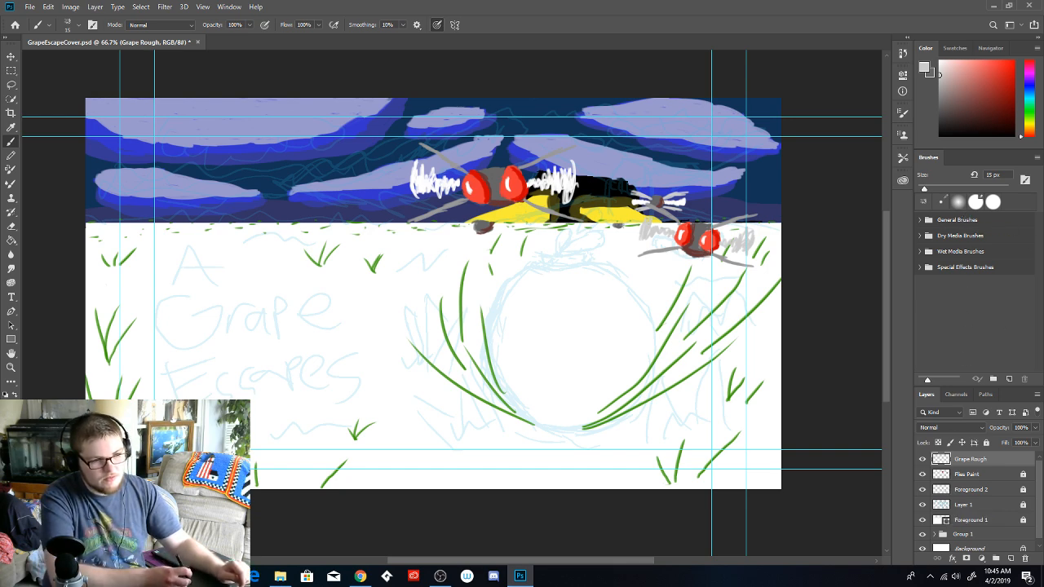
Sketch the grape's round outline in teal with the 7 px Pencil, following the light blue guide circle between the grass blades
left_click(1032, 98)
left_click(987, 76)
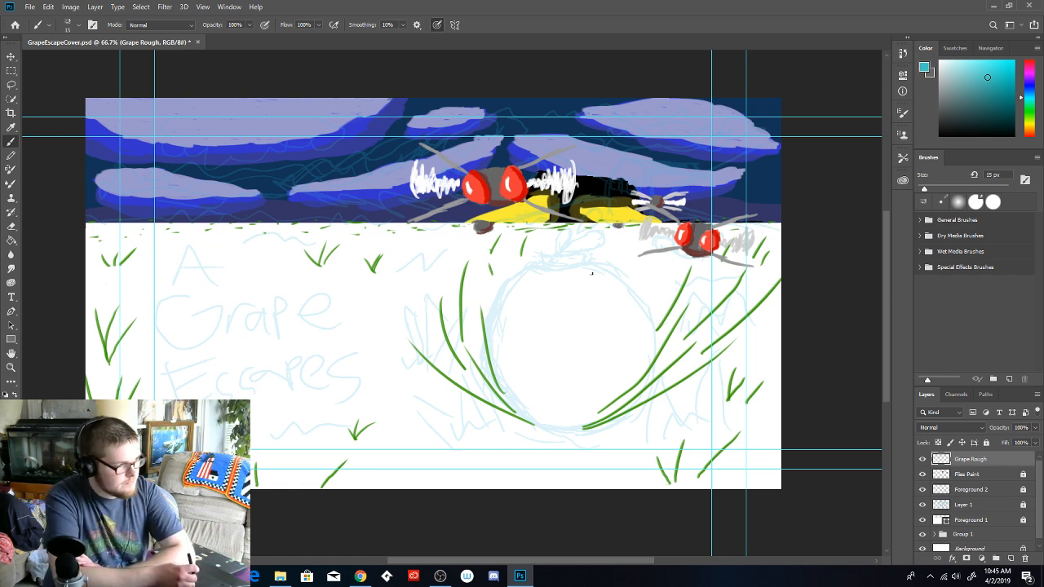
left_click(11, 156)
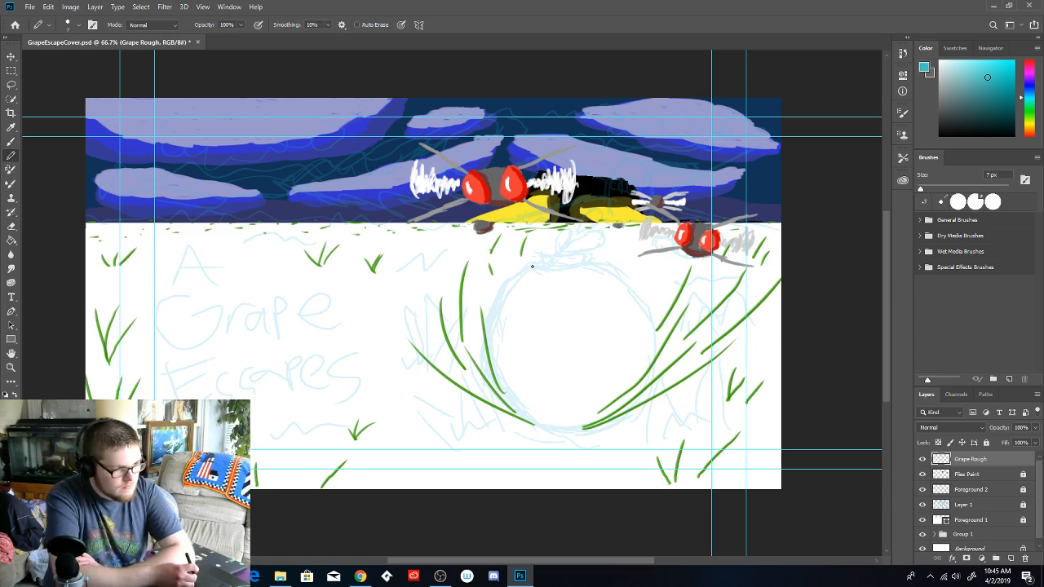
mouse_move(532, 264)
left_mouse_down()
mouse_move(494, 305)
mouse_move(496, 378)
mouse_move(488, 332)
mouse_move(491, 369)
mouse_move(496, 391)
mouse_move(553, 421)
mouse_move(538, 424)
mouse_move(574, 433)
mouse_move(634, 392)
mouse_move(608, 412)
mouse_move(658, 364)
mouse_move(650, 309)
mouse_move(627, 283)
mouse_move(654, 305)
mouse_move(637, 284)
mouse_move(576, 262)
mouse_move(592, 262)
mouse_move(523, 264)
mouse_move(620, 266)
mouse_move(671, 323)
mouse_move(659, 376)
left_mouse_up()
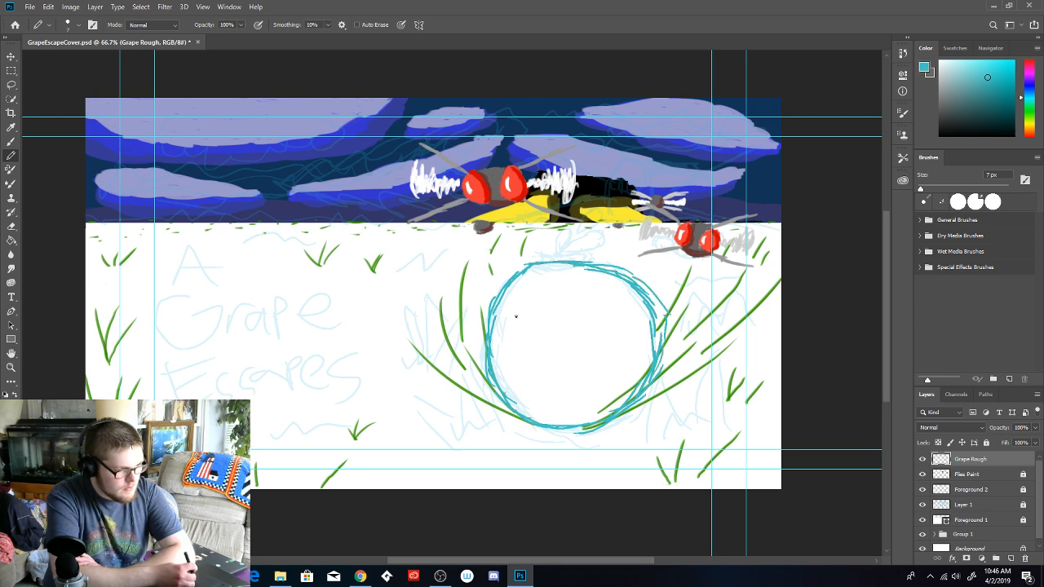
mouse_move(528, 269)
left_mouse_down()
mouse_move(493, 329)
mouse_move(499, 398)
mouse_move(497, 364)
mouse_move(513, 398)
mouse_move(572, 431)
mouse_move(564, 426)
mouse_move(592, 424)
mouse_move(647, 393)
mouse_move(630, 400)
mouse_move(660, 355)
mouse_move(655, 308)
mouse_move(664, 310)
mouse_move(624, 274)
mouse_move(523, 263)
mouse_move(597, 264)
mouse_move(666, 305)
left_mouse_up()
mouse_move(594, 267)
left_mouse_down()
mouse_move(519, 269)
mouse_move(502, 307)
left_mouse_up()
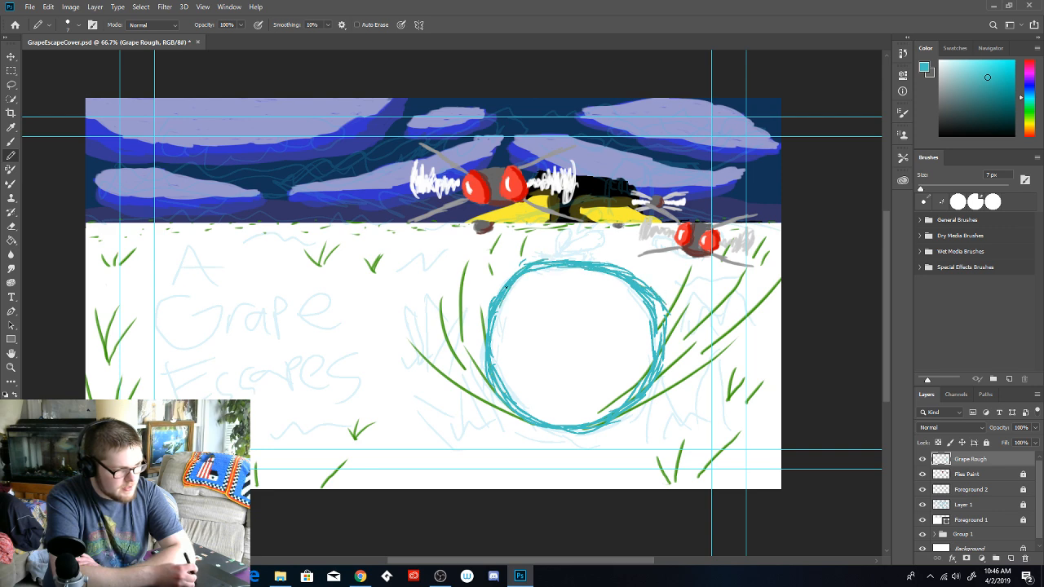
mouse_move(500, 372)
left_mouse_down()
mouse_move(516, 406)
mouse_move(575, 431)
mouse_move(632, 409)
mouse_move(649, 392)
mouse_move(655, 358)
left_mouse_up()
mouse_move(662, 317)
left_mouse_down()
mouse_move(644, 281)
mouse_move(554, 260)
left_mouse_up()
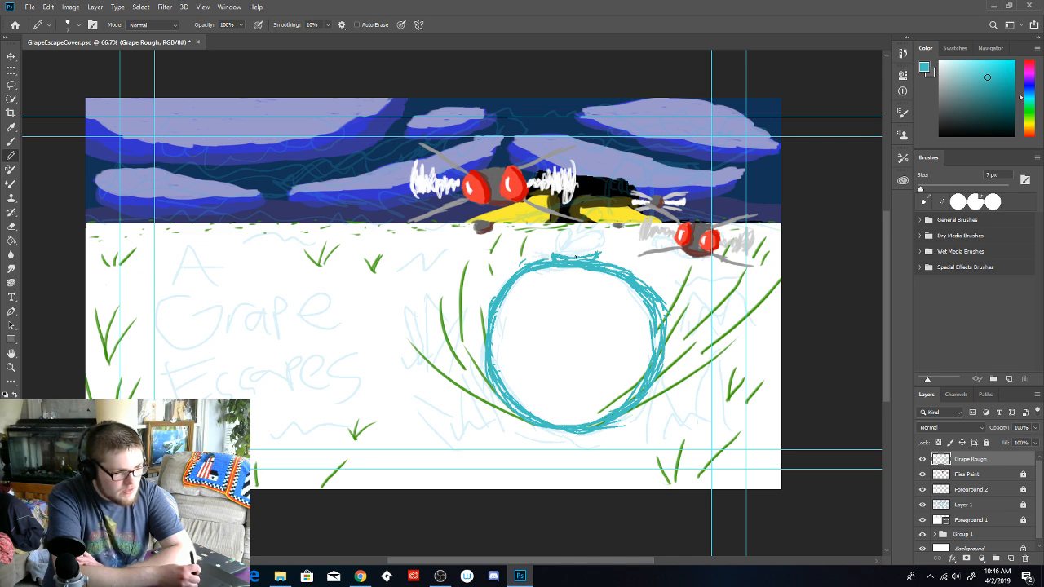
left_click_drag(576, 258, 597, 231)
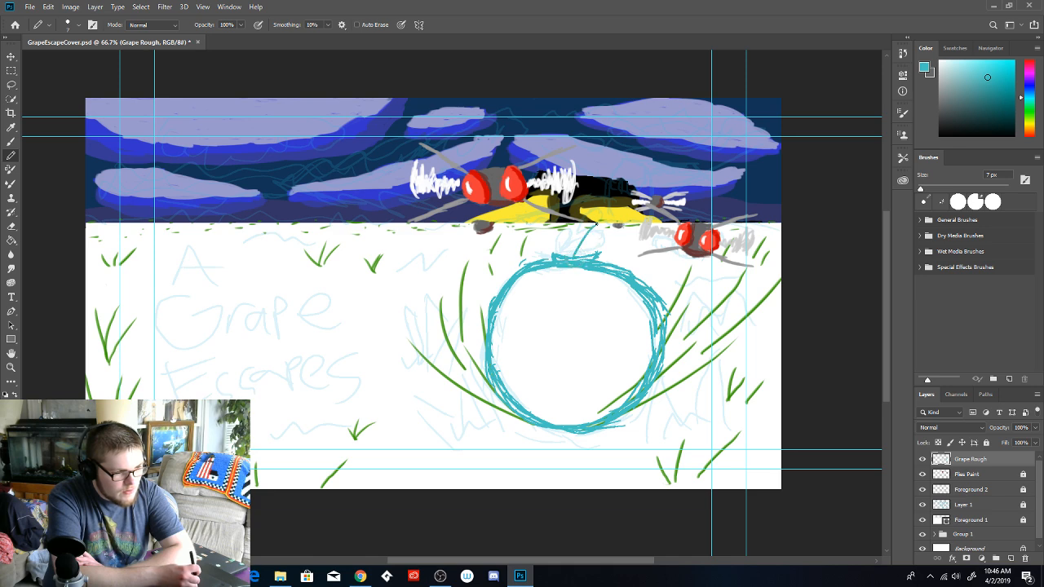
mouse_move(574, 254)
left_mouse_down()
mouse_move(589, 229)
mouse_move(605, 237)
mouse_move(616, 192)
left_mouse_up()
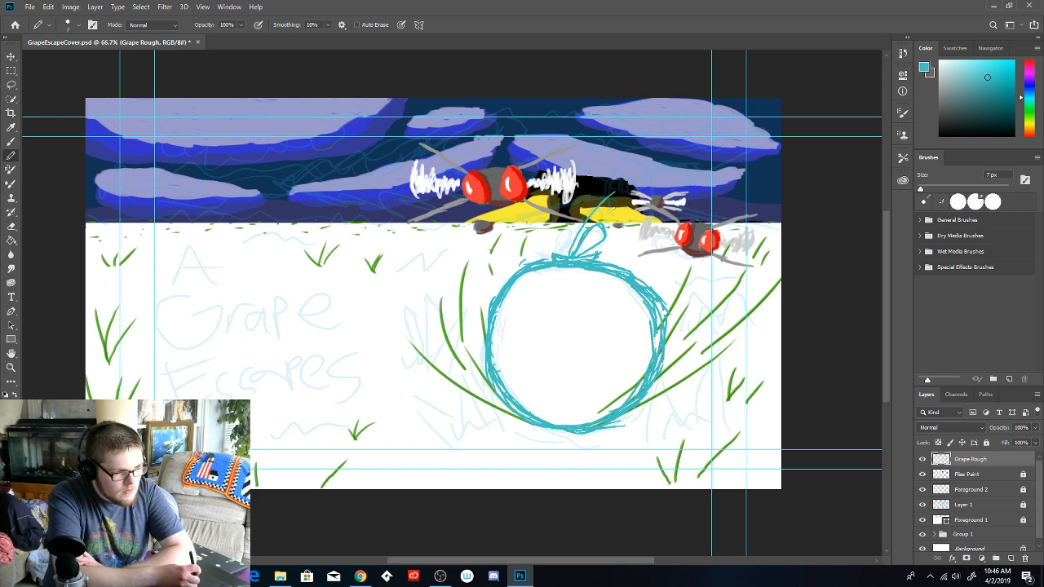
key("ctrl+z")
key("ctrl+shift+z")
key("ctrl+z")
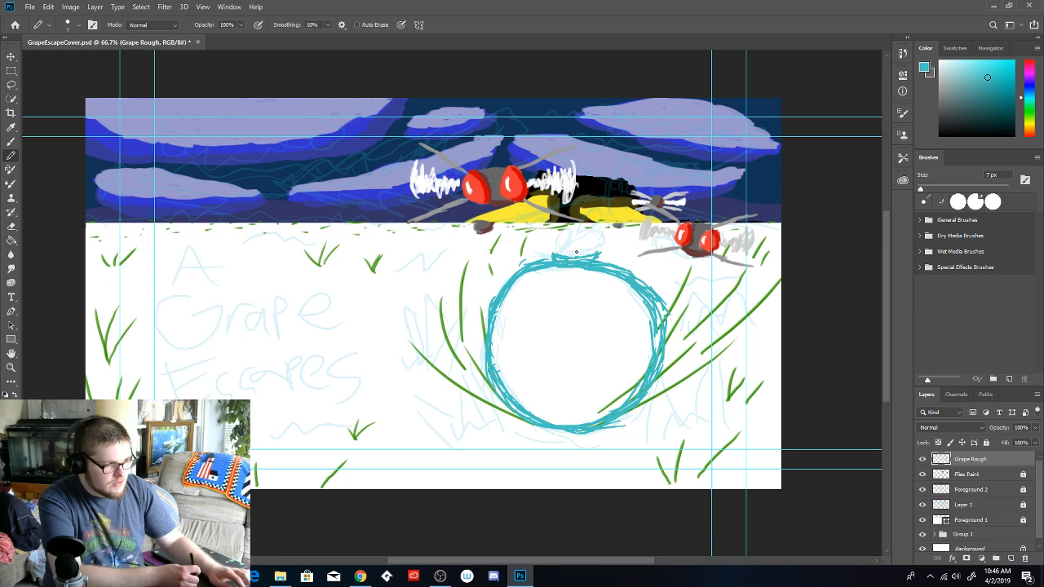
left_click_drag(577, 260, 619, 227)
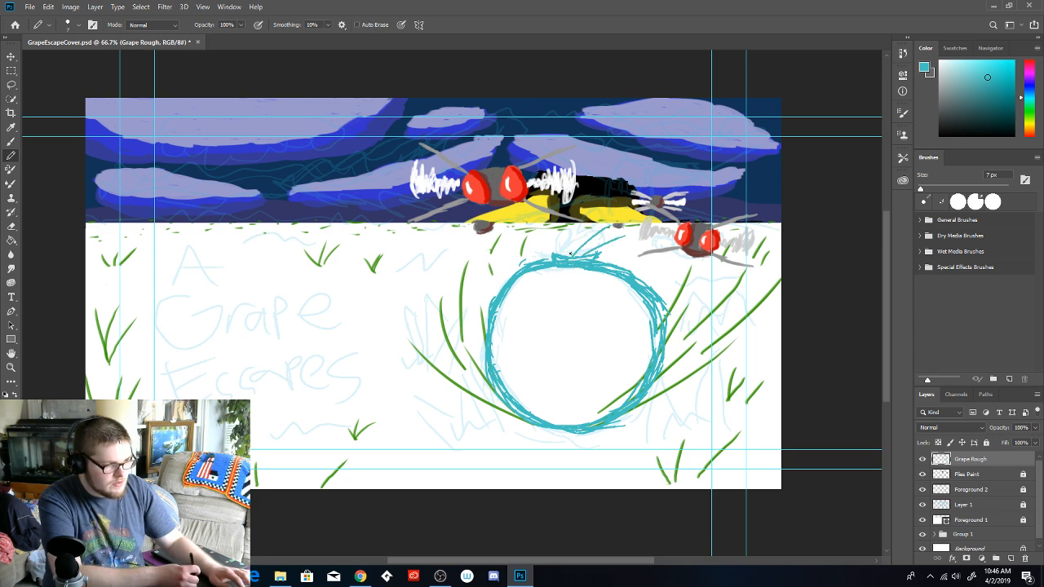
key("ctrl+z")
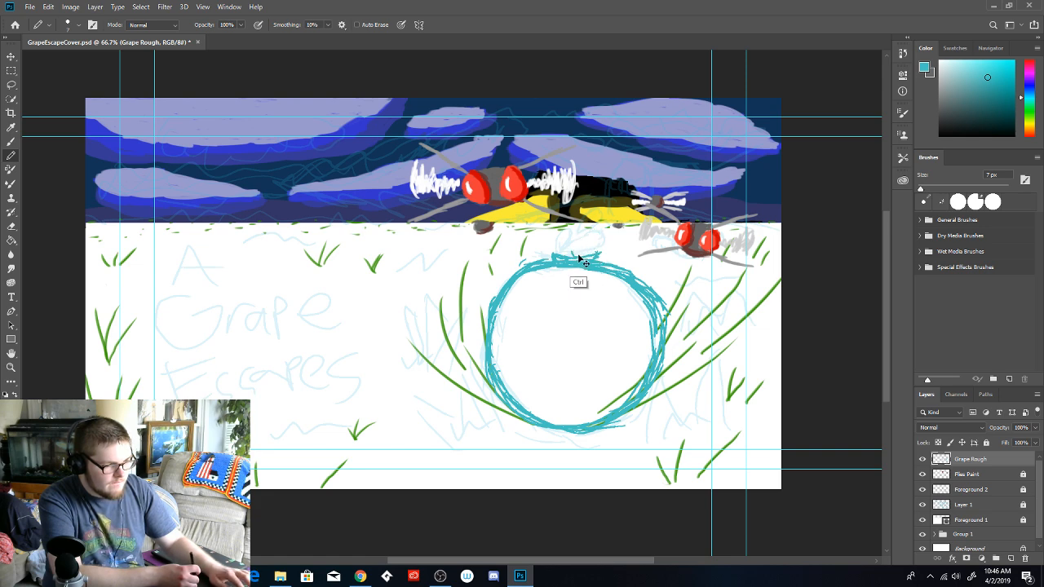
mouse_move(558, 243)
left_mouse_down()
mouse_move(570, 258)
mouse_move(589, 239)
left_mouse_up()
key("z")
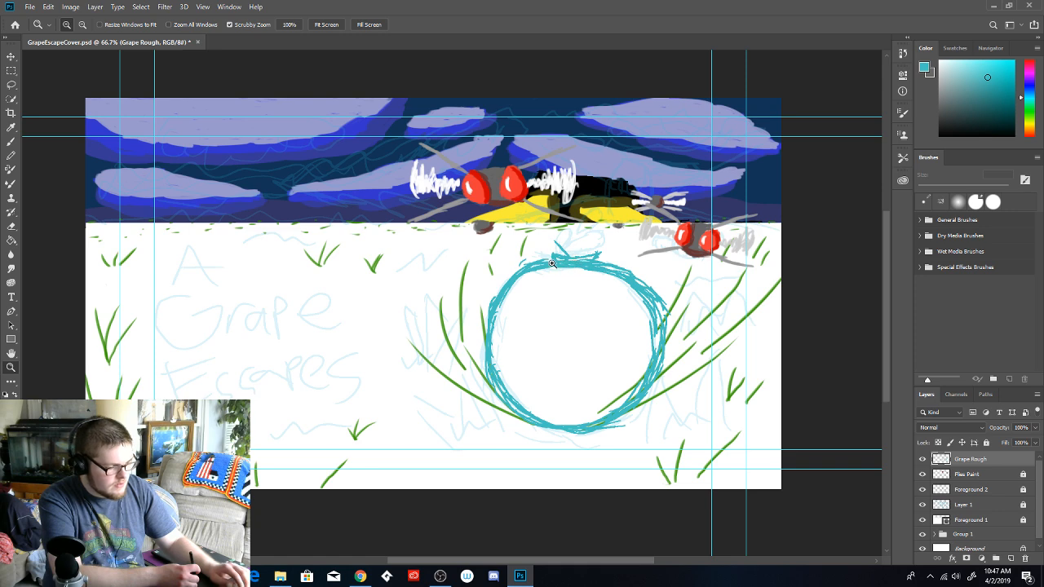
key("b")
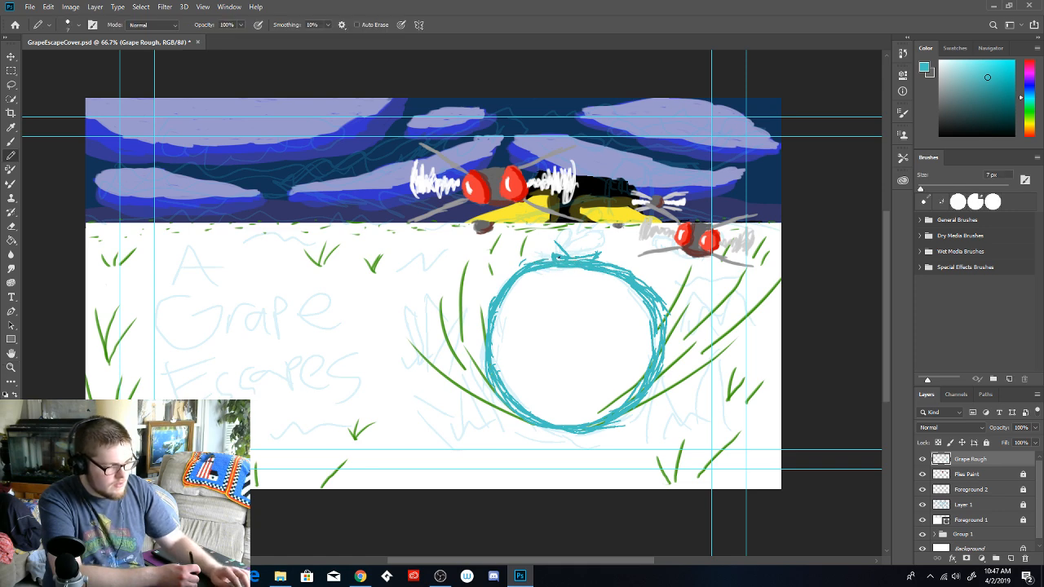
key("p")
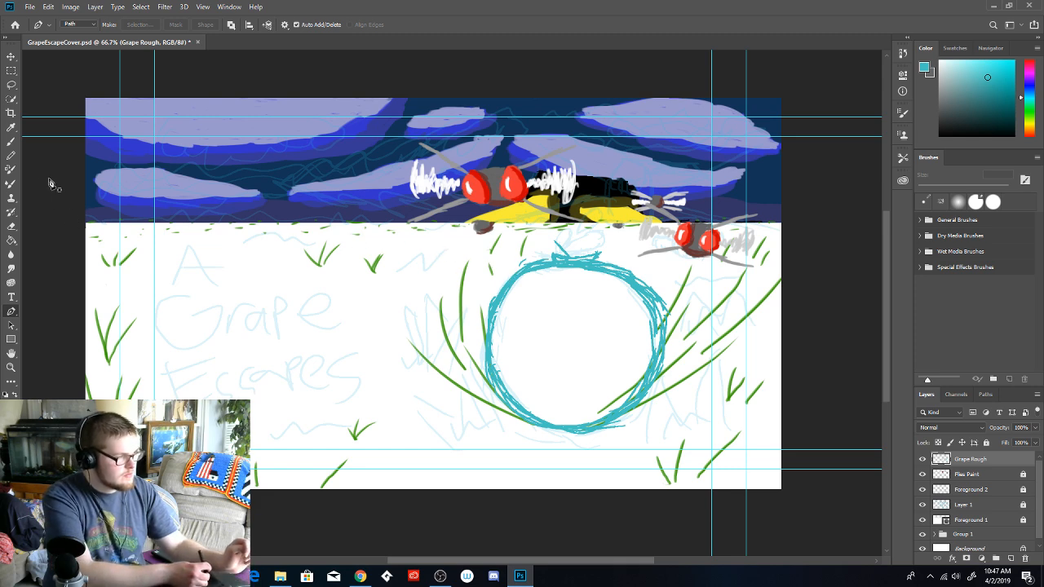
left_click(9, 158)
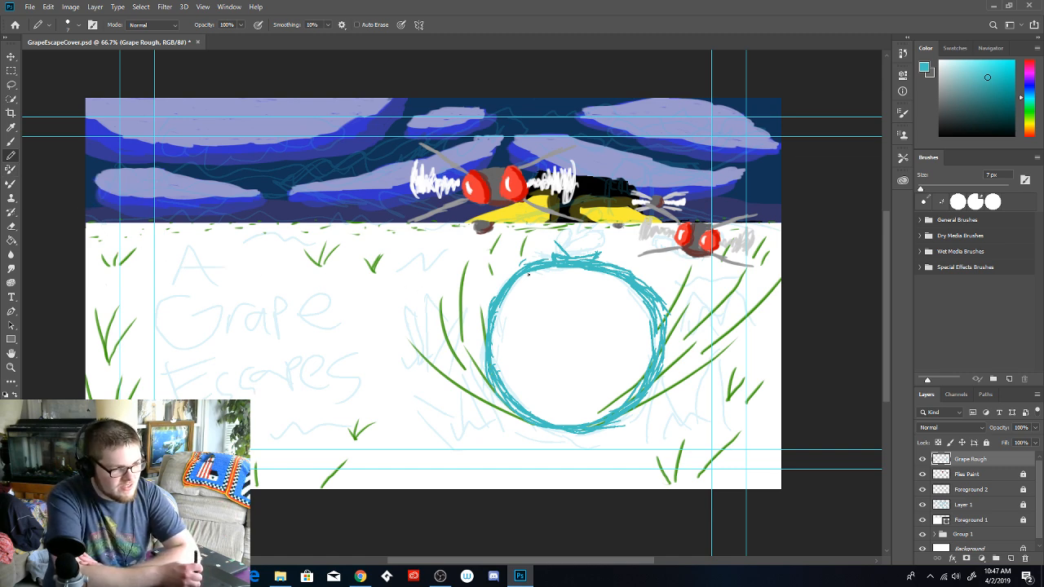
left_click_drag(579, 255, 612, 244)
key("ctrl+z")
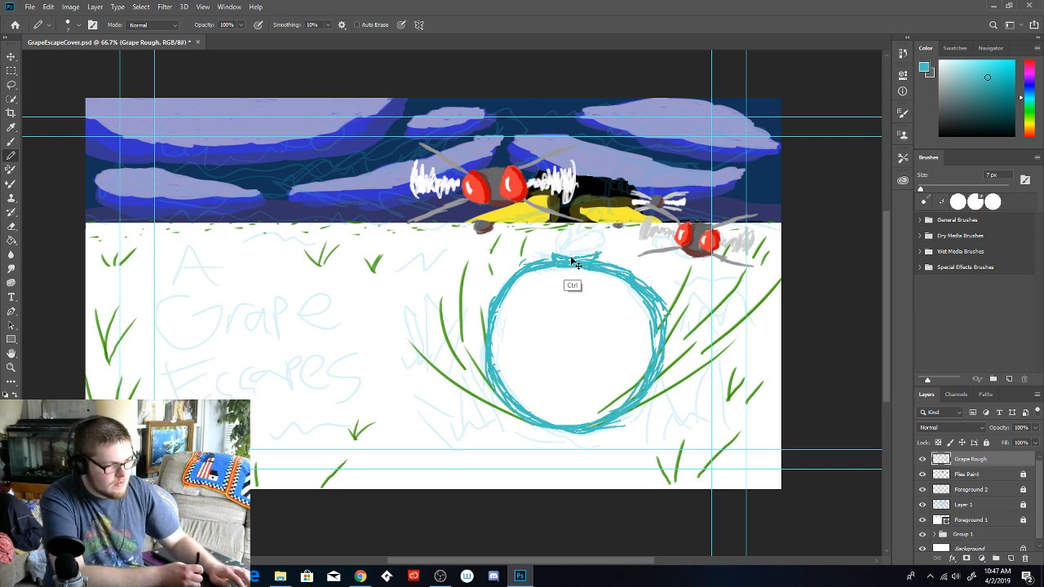
mouse_move(575, 261)
left_mouse_down()
mouse_move(558, 241)
mouse_move(572, 259)
left_mouse_up()
key("ctrl+z")
key("ctrl+z")
Sketch the small pointed leaves and the curved stem on top of the grape outline with teal Pencil strokes
mouse_move(567, 258)
left_mouse_down()
mouse_move(565, 231)
mouse_move(562, 256)
mouse_move(594, 238)
left_mouse_up()
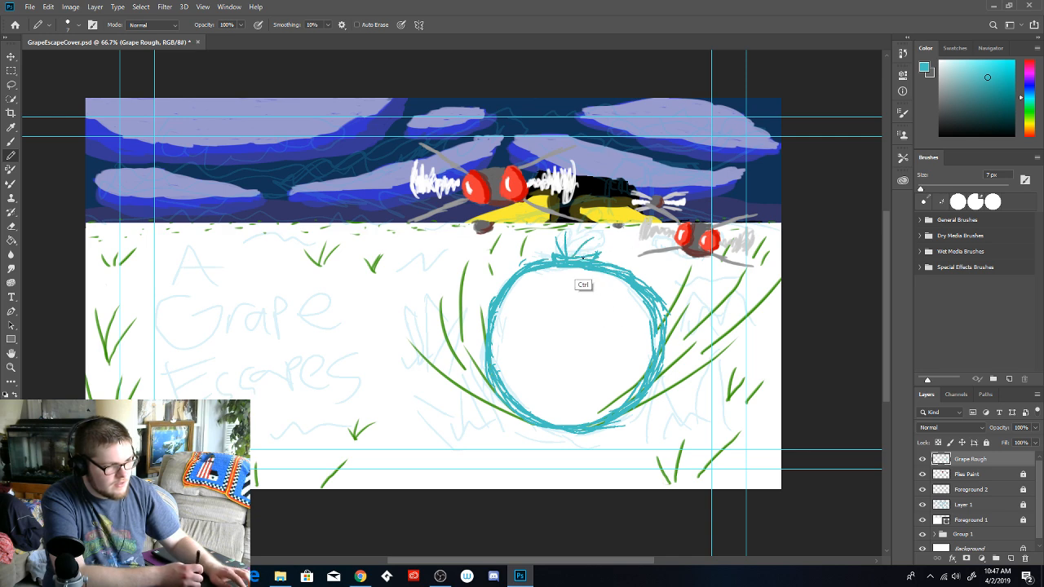
mouse_move(587, 265)
left_mouse_down()
mouse_move(570, 247)
mouse_move(601, 243)
mouse_move(575, 244)
mouse_move(605, 226)
left_mouse_up()
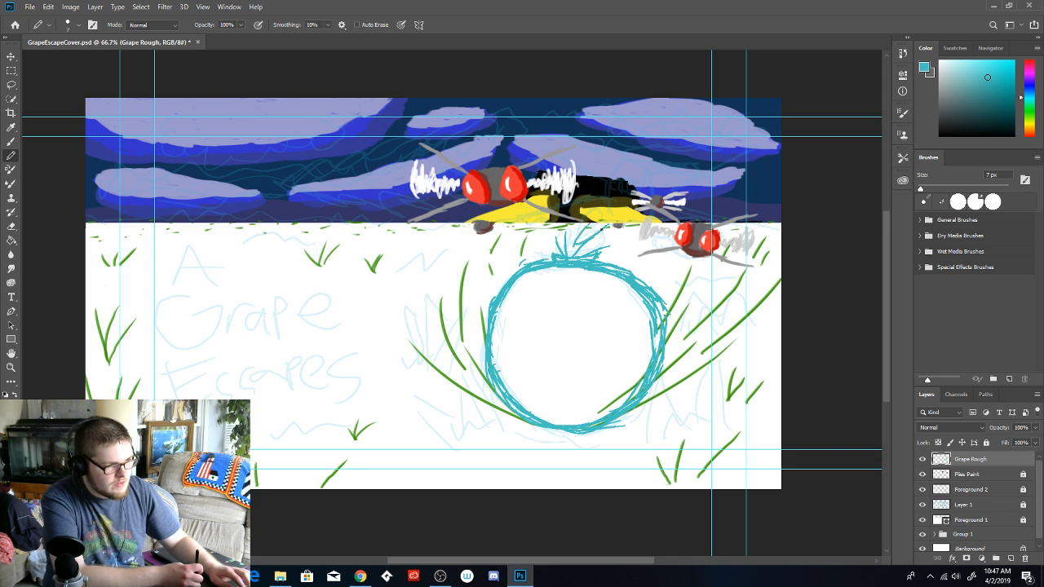
key("ctrl+z")
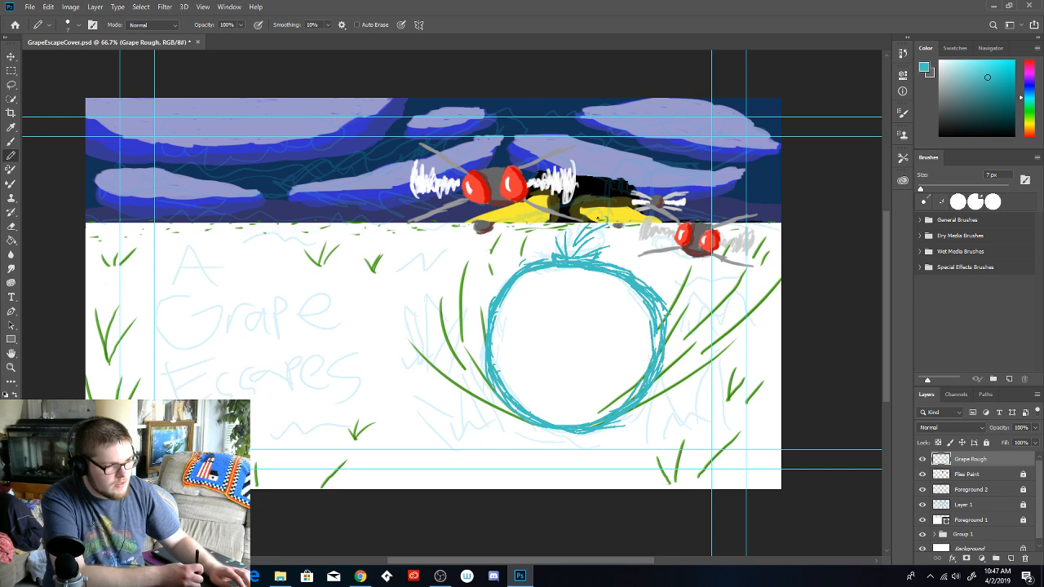
mouse_move(589, 222)
left_mouse_down()
mouse_move(604, 215)
mouse_move(591, 216)
left_mouse_up()
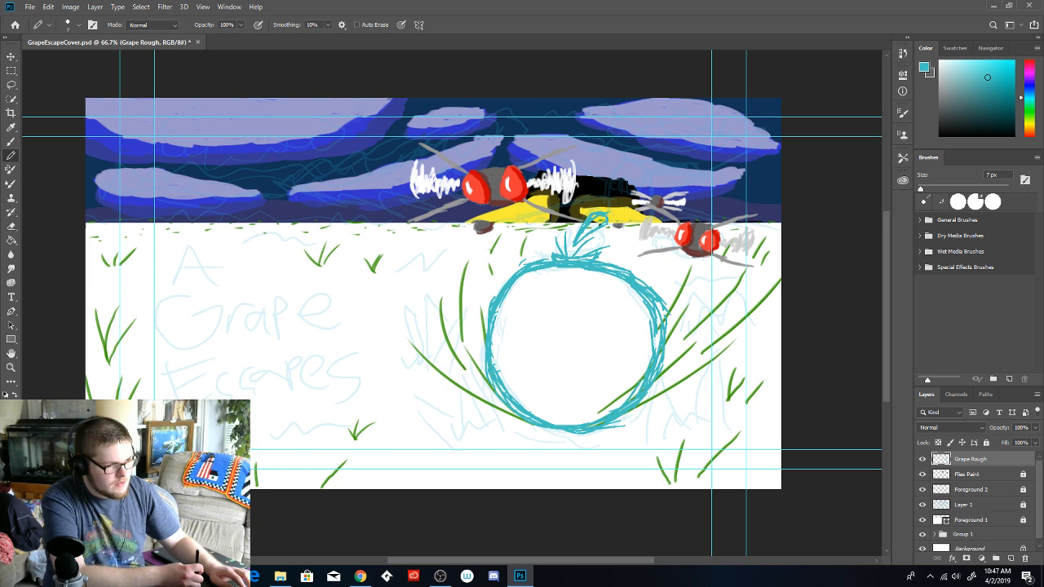
Sketch a small leaf-shaped loop and short accent strokes in teal just above the grape's curved stem
left_click_drag(579, 257, 599, 241)
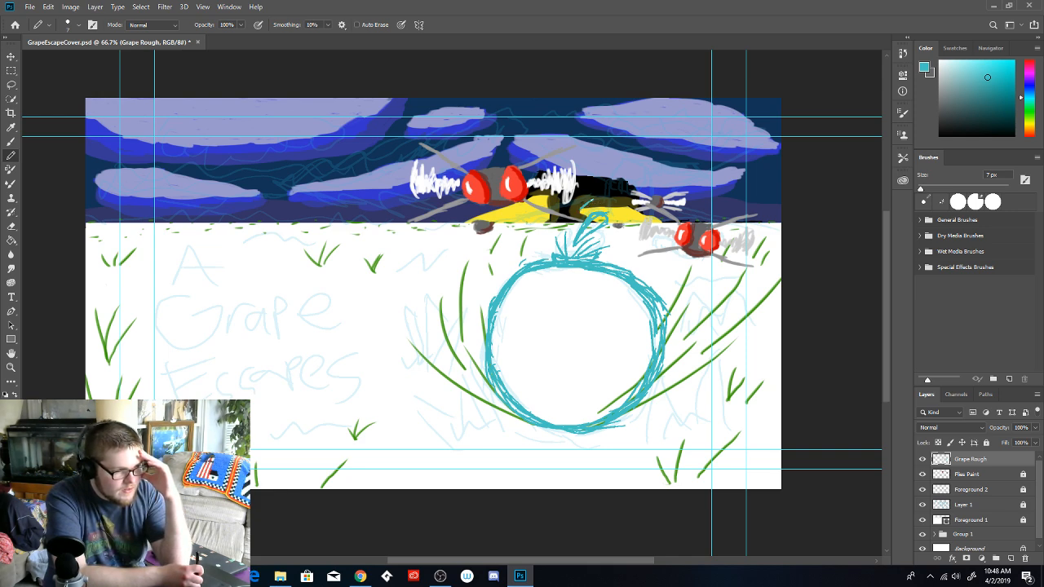
left_click_drag(593, 199, 596, 210)
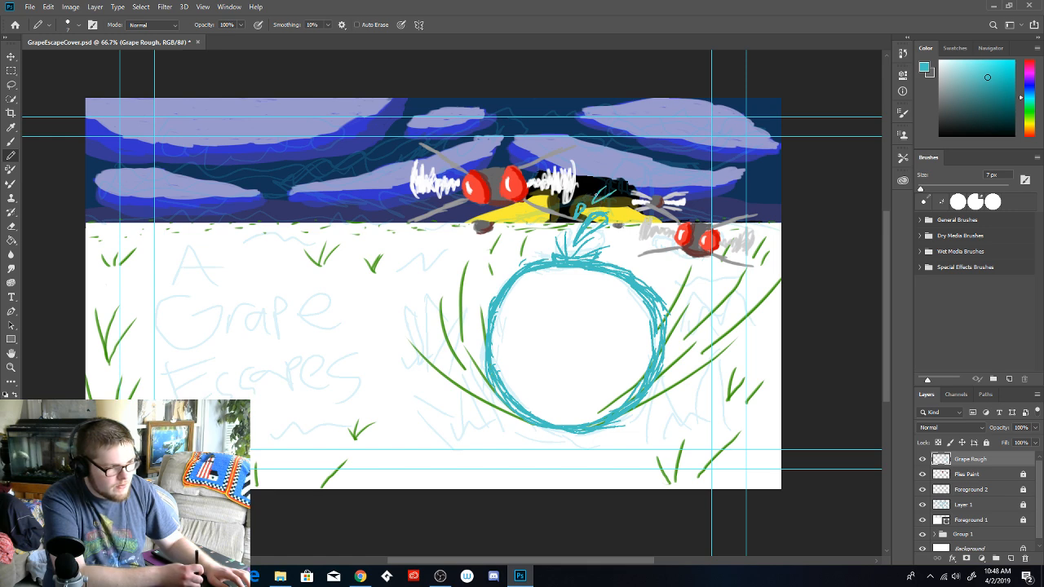
left_click_drag(599, 197, 615, 185)
key("ctrl+z")
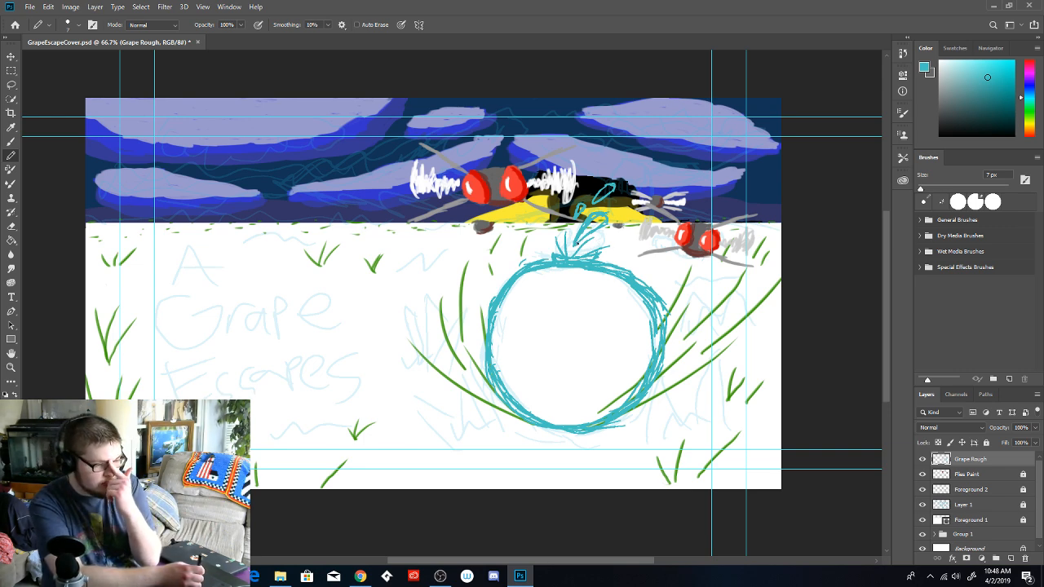
Hide the Layer 1 composition sketch and lower the Grape Rough layer's opacity to 32%
left_click(922, 504)
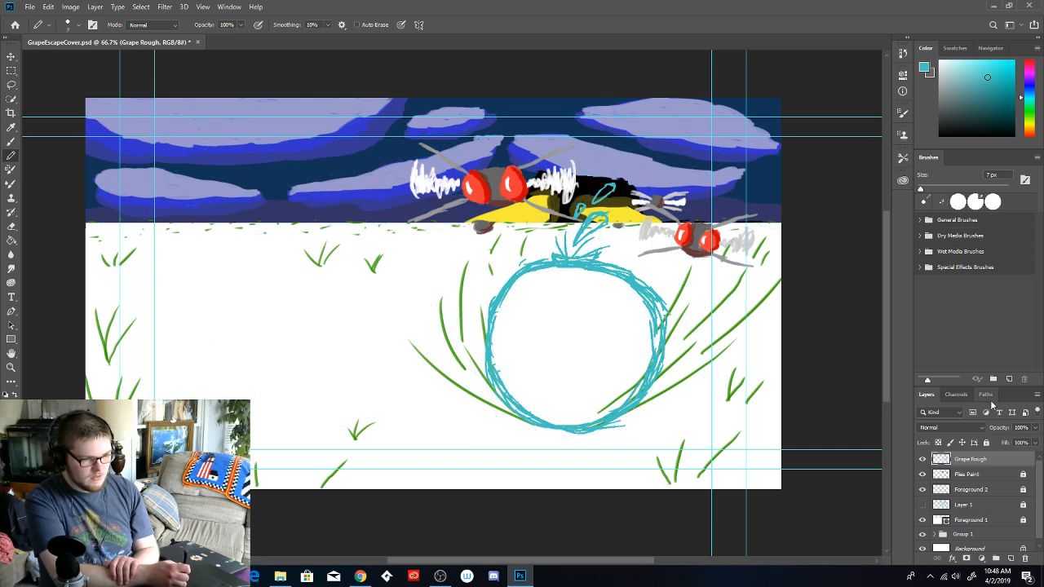
left_click_drag(1035, 427, 1005, 446)
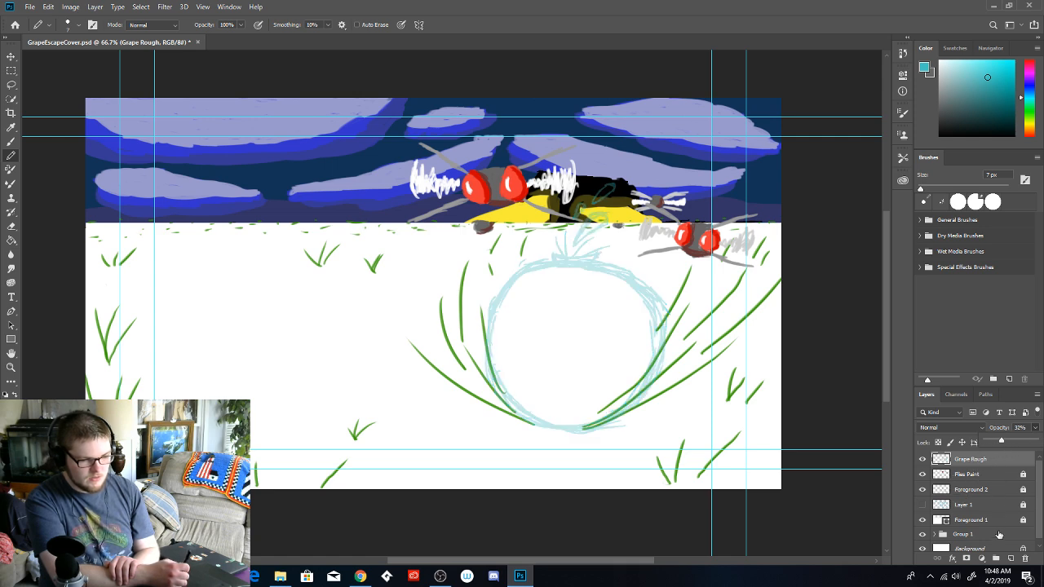
left_click(1025, 558)
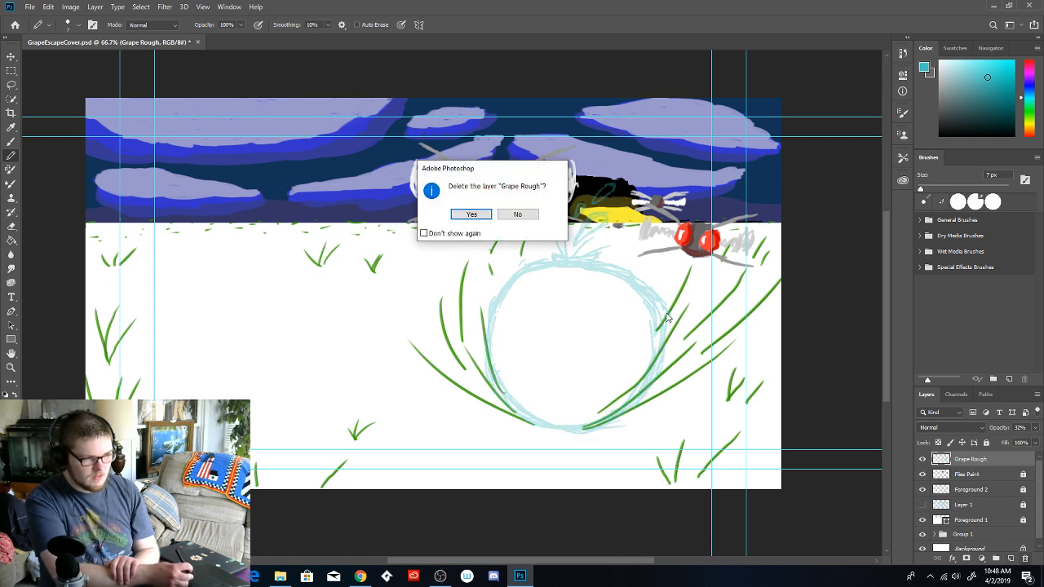
left_click(517, 215)
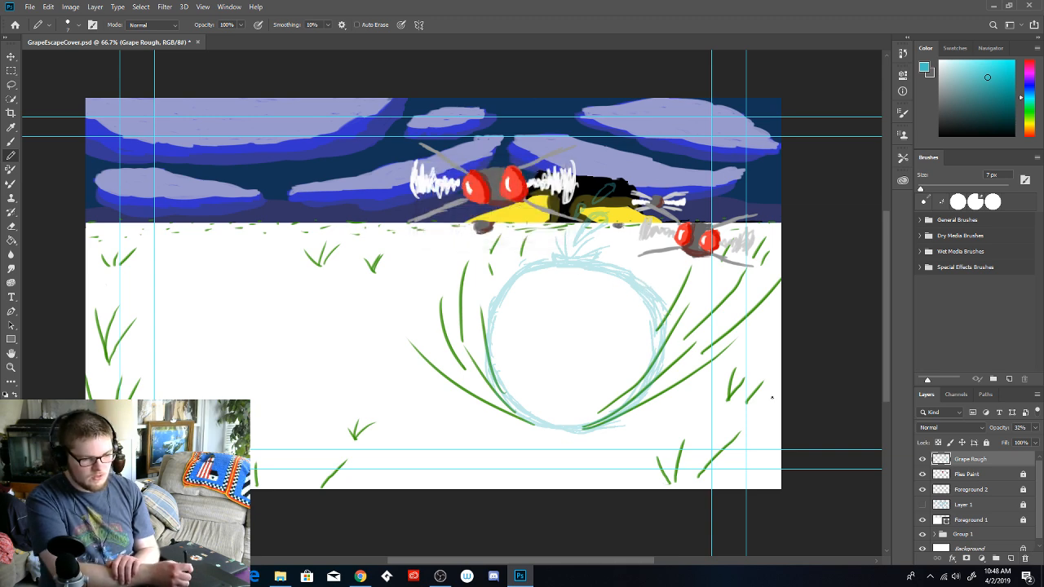
Lock the Grape Rough layer and add a new layer above it named "Grape Line"
left_click(986, 442)
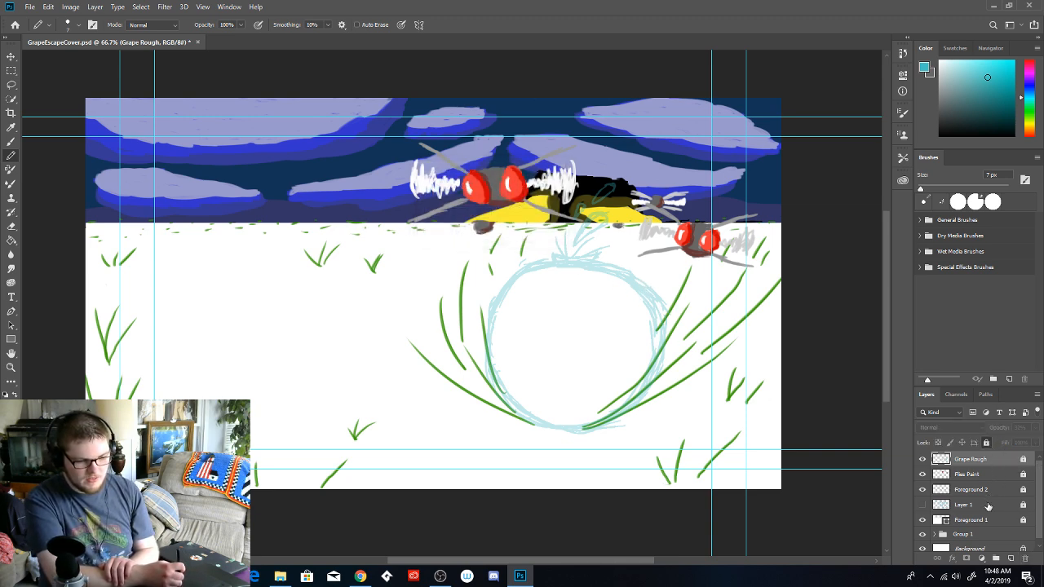
left_click(1011, 558)
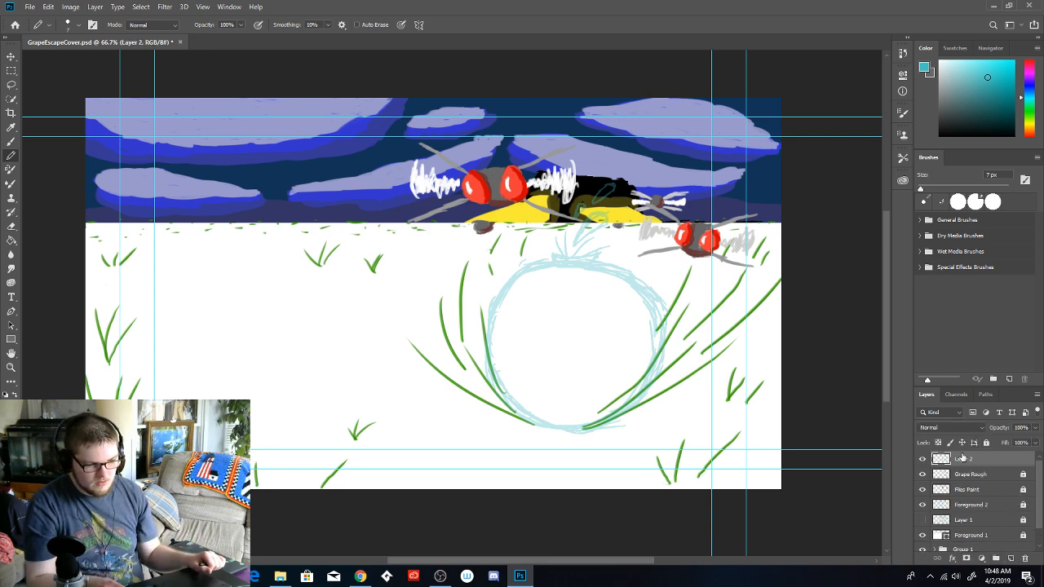
double_click(963, 458)
type("Grape Li")
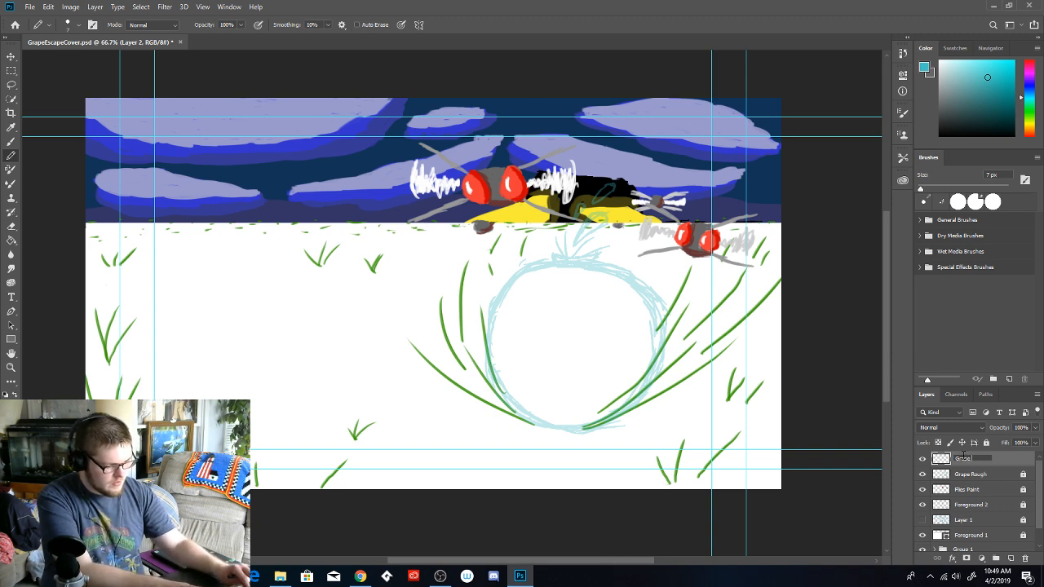
type("ne")
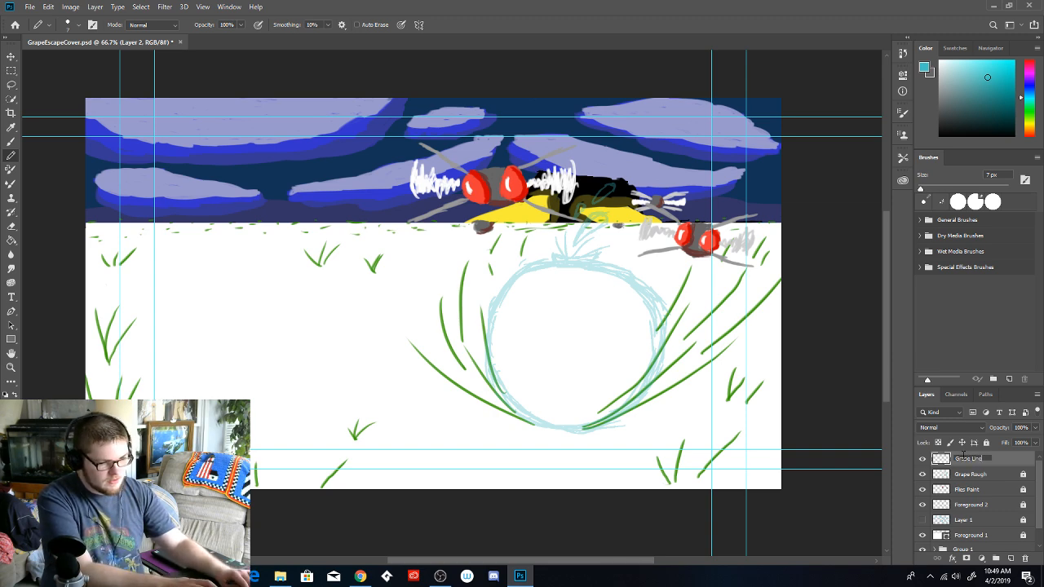
key("Return")
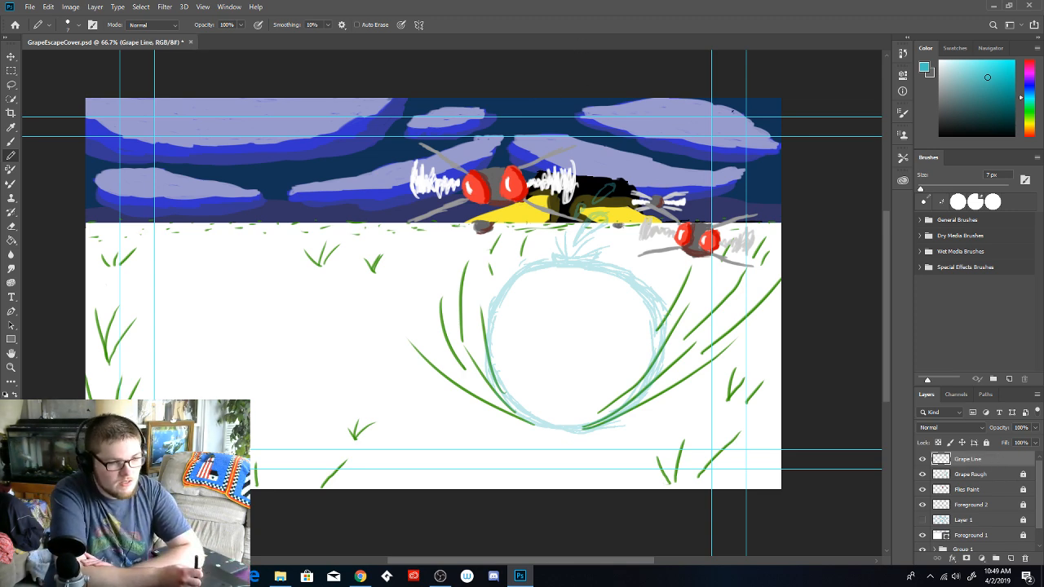
Draw the grape's round outline in black with the 7 px Pencil, going over the faded teal circle with several overlapping strokes
left_click_drag(956, 128, 902, 154)
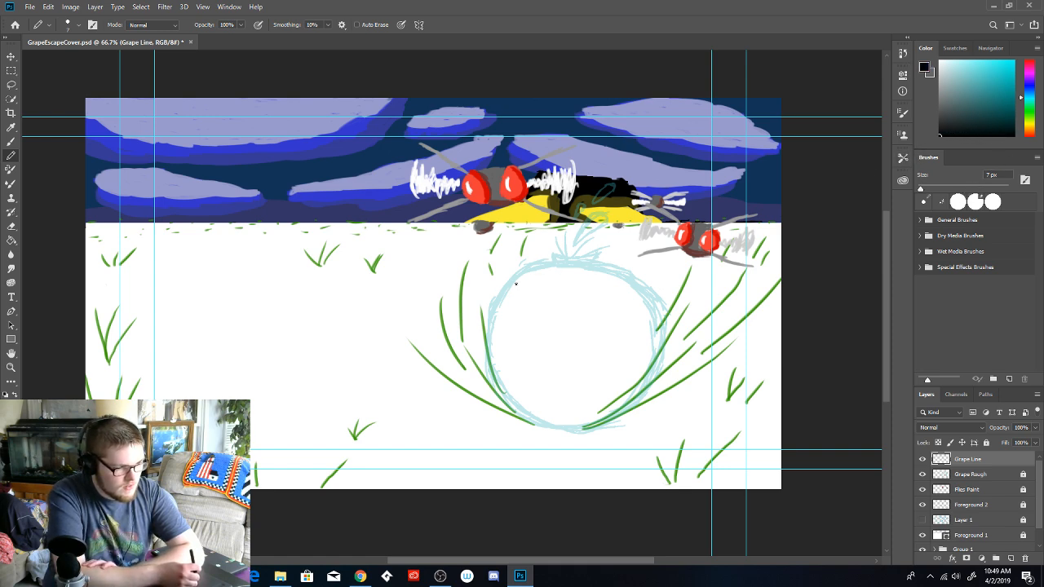
mouse_move(555, 262)
left_mouse_down()
mouse_move(507, 280)
mouse_move(495, 311)
mouse_move(490, 353)
mouse_move(511, 399)
left_mouse_up()
mouse_move(488, 348)
left_mouse_down()
mouse_move(499, 389)
mouse_move(518, 405)
left_mouse_up()
left_click_drag(494, 372, 537, 420)
mouse_move(503, 386)
left_mouse_down()
mouse_move(555, 432)
mouse_move(601, 428)
mouse_move(589, 428)
mouse_move(642, 404)
mouse_move(662, 376)
left_mouse_up()
mouse_move(625, 411)
left_mouse_down()
mouse_move(669, 360)
mouse_move(662, 307)
mouse_move(609, 267)
mouse_move(548, 258)
mouse_move(531, 268)
left_mouse_up()
left_click_drag(596, 260, 520, 268)
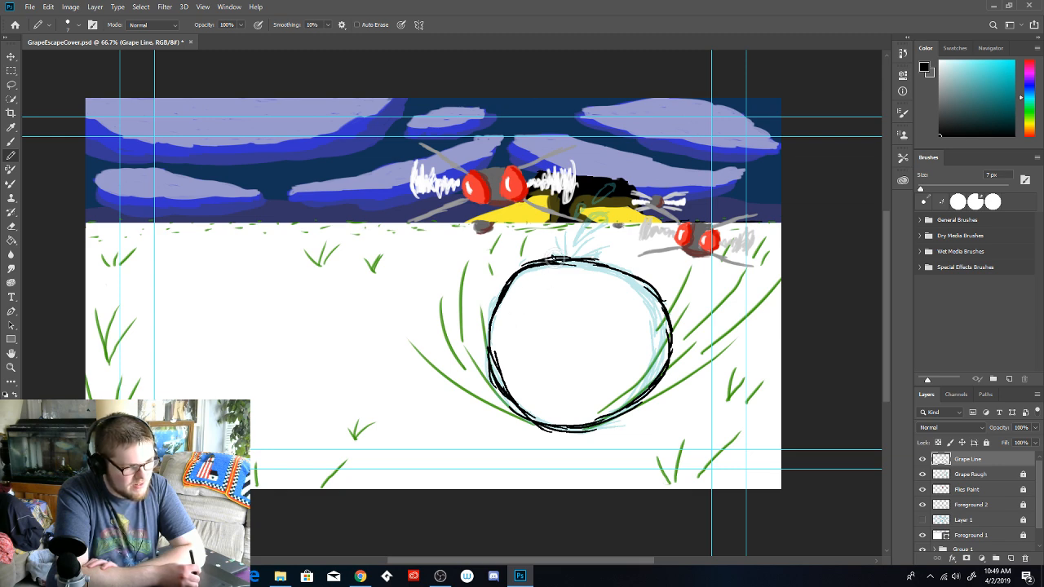
Ink the grape's pointed cap, curved stem and the small shapes above it in black, following the faded teal sketch
left_click_drag(563, 257, 590, 254)
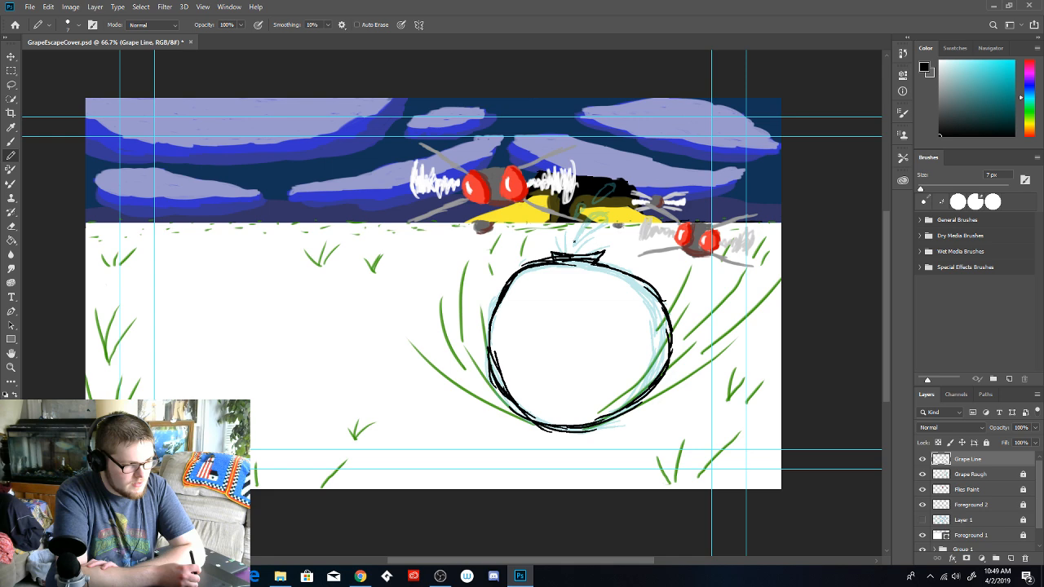
left_click_drag(573, 243, 618, 211)
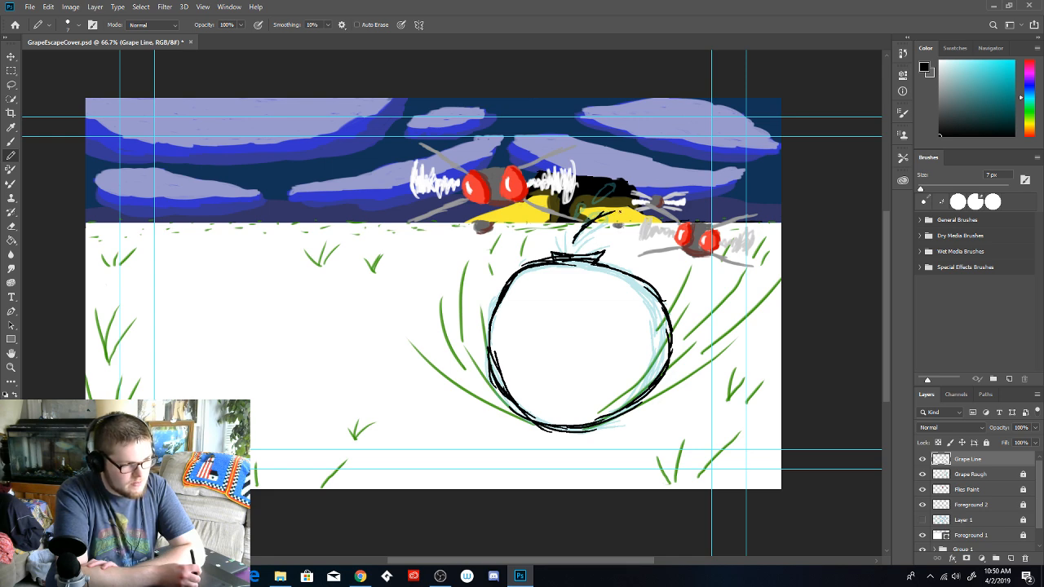
left_click_drag(581, 240, 615, 225)
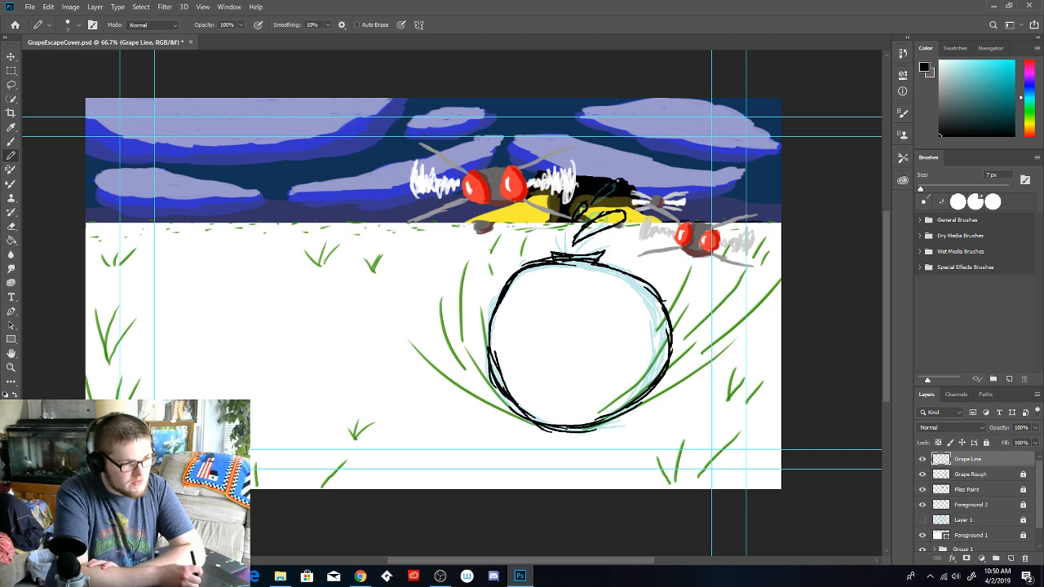
left_click_drag(593, 205, 614, 188)
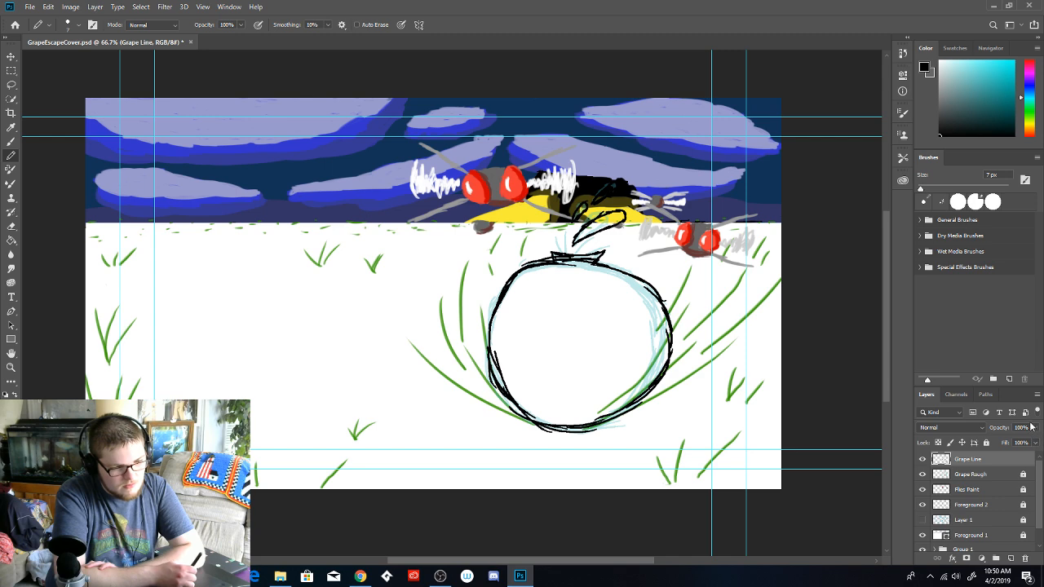
Lower the Grape Line layer's opacity to 27%
left_click_drag(1036, 431, 1019, 446)
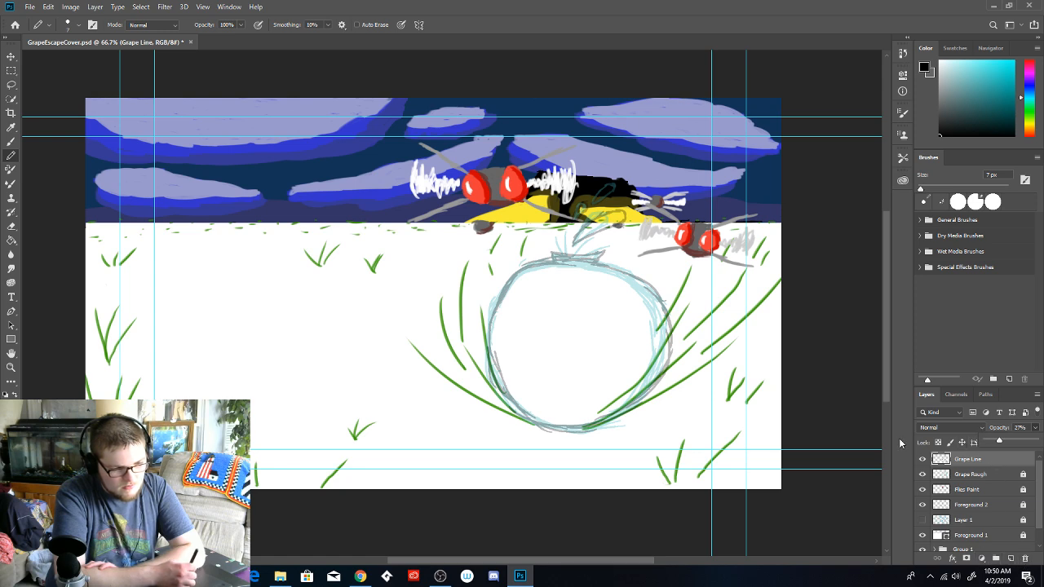
left_click(892, 396)
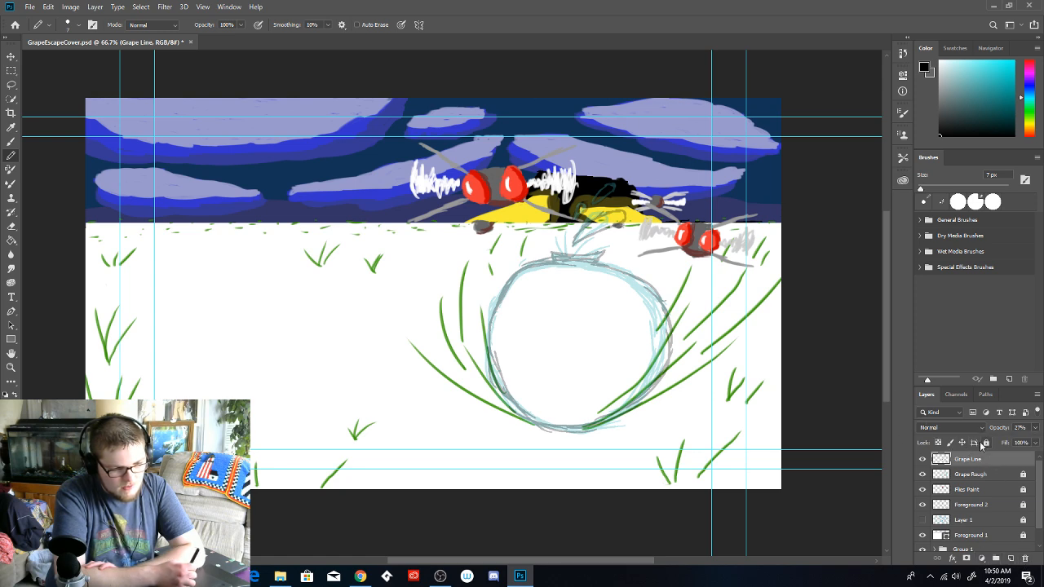
Lock the Grape Line layer and add a new layer above it named "Grape Paint"
left_click(1018, 558)
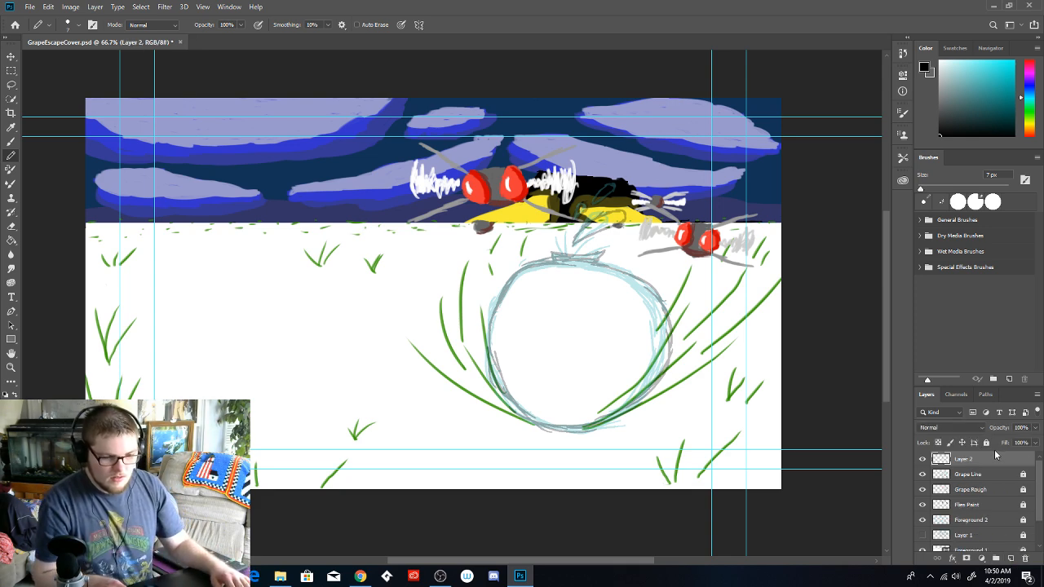
double_click(964, 458)
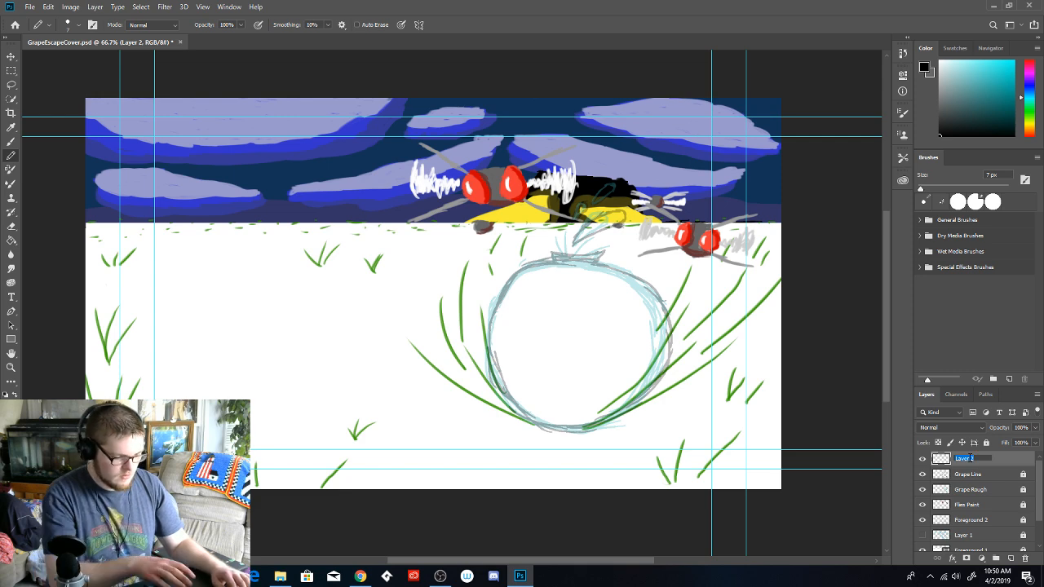
type("Grape Paint")
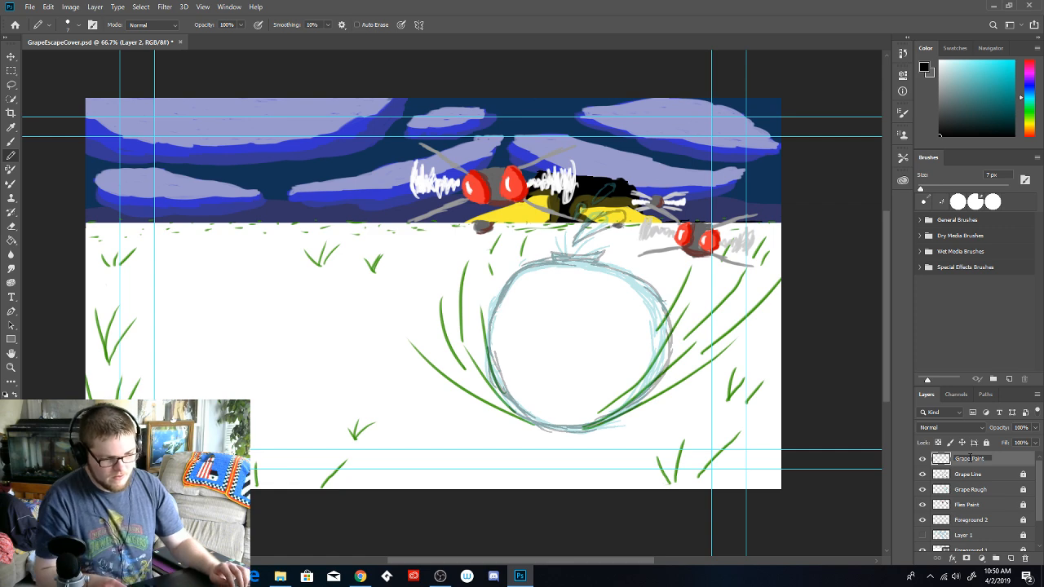
key("Return")
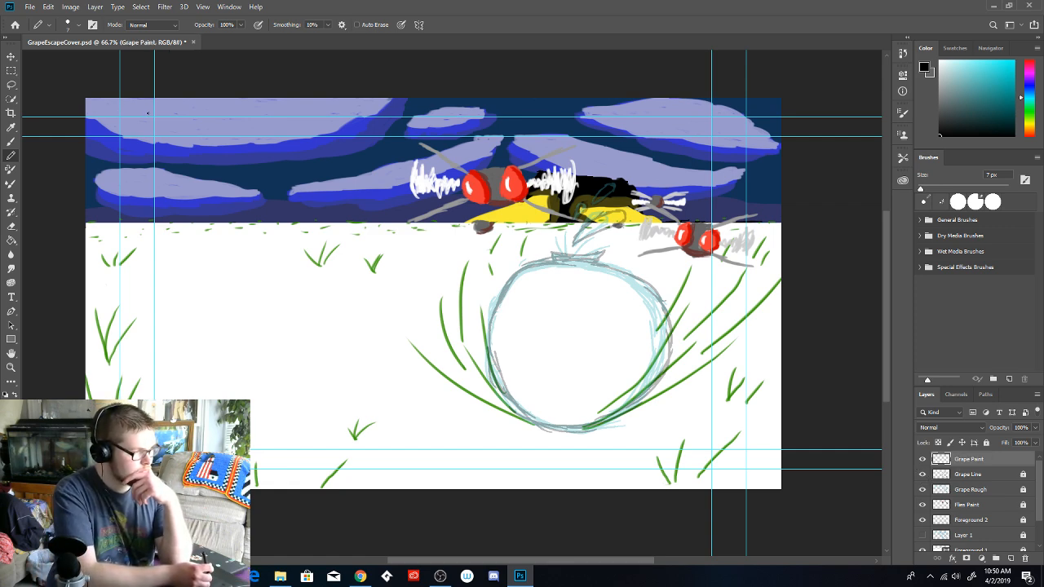
Switch to the Brush tool and try magenta cc33cc as the foreground colour, replacing it with its nearest in-gamut shade
left_click(11, 141)
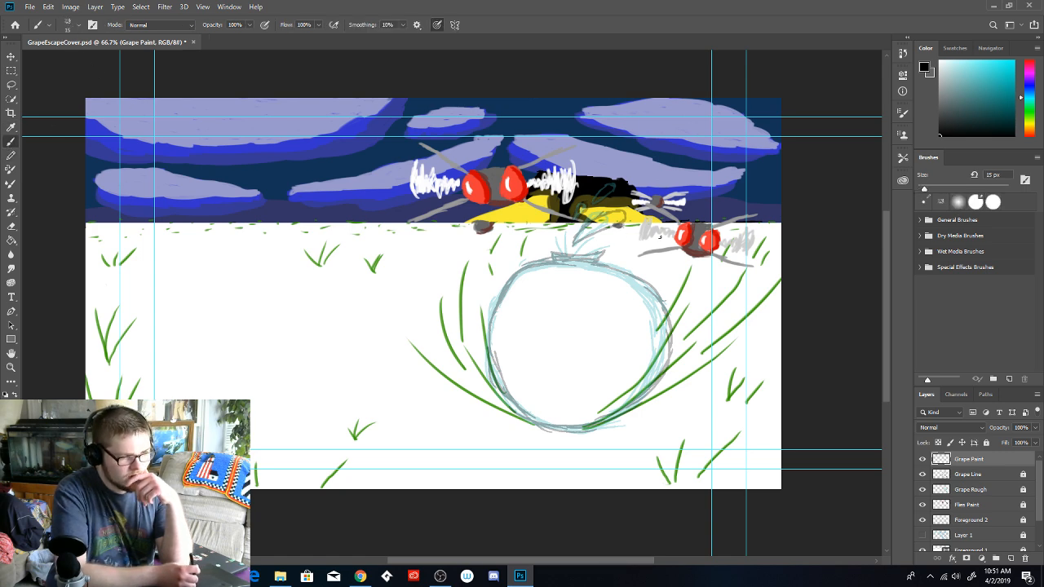
left_click(1031, 74)
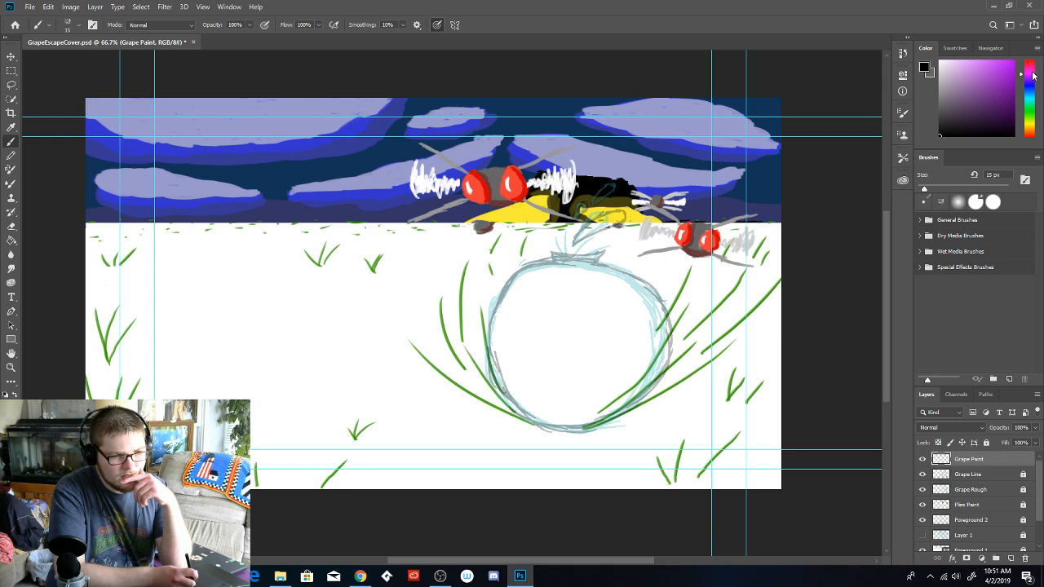
left_click(985, 89)
left_click(925, 68)
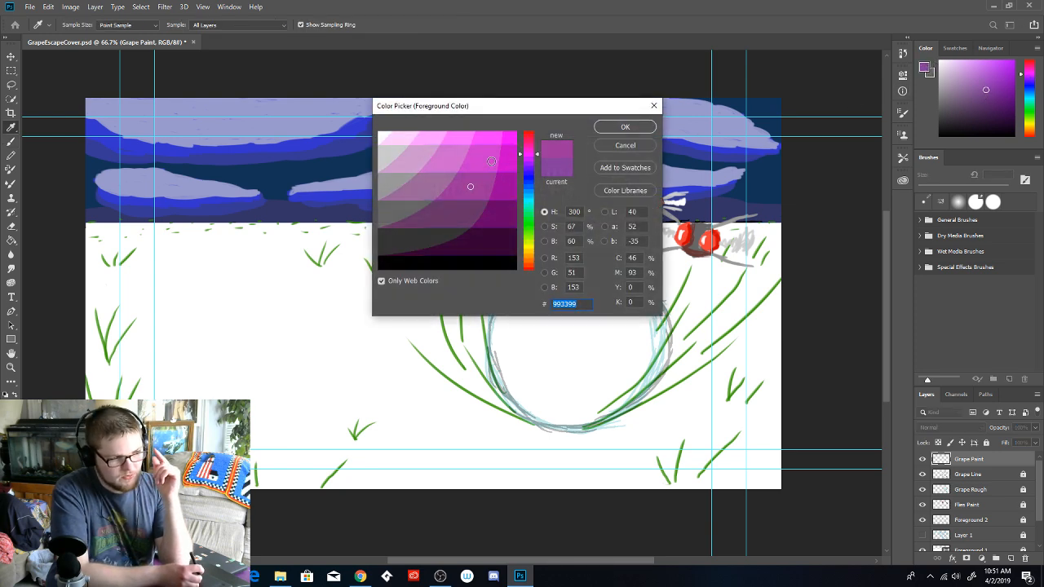
left_click(493, 160)
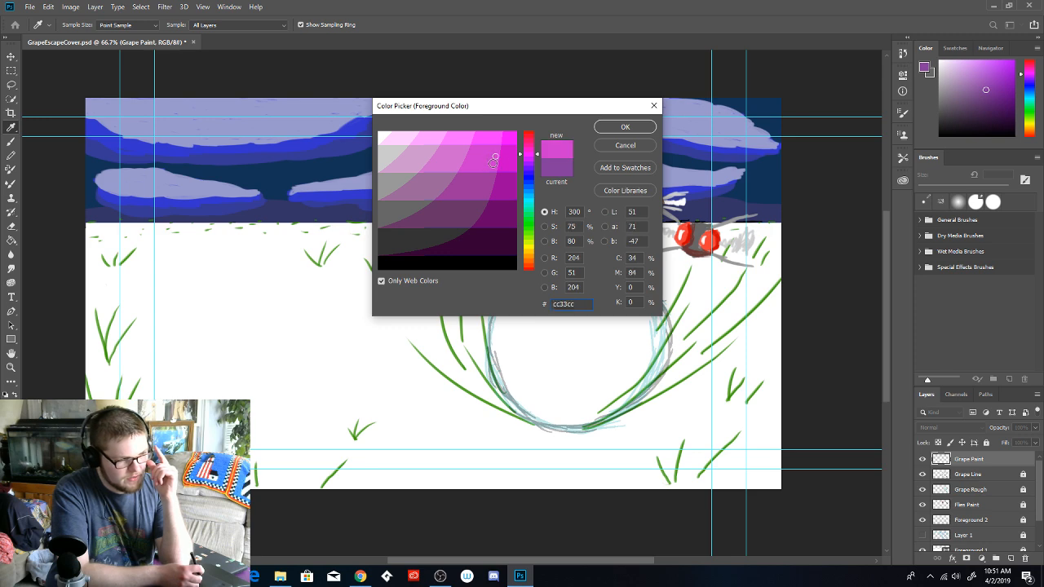
left_click(625, 127)
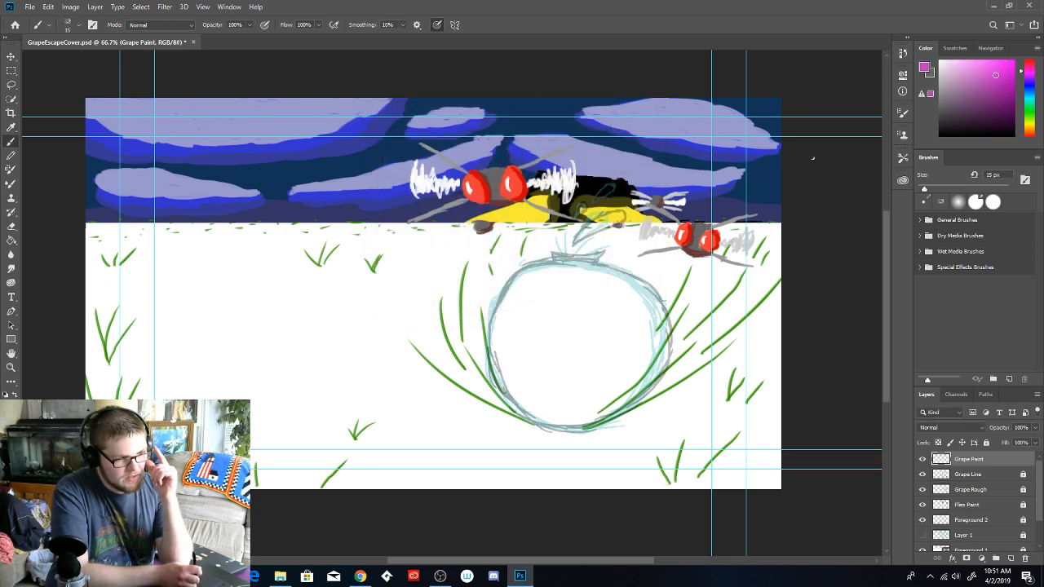
left_click(930, 95)
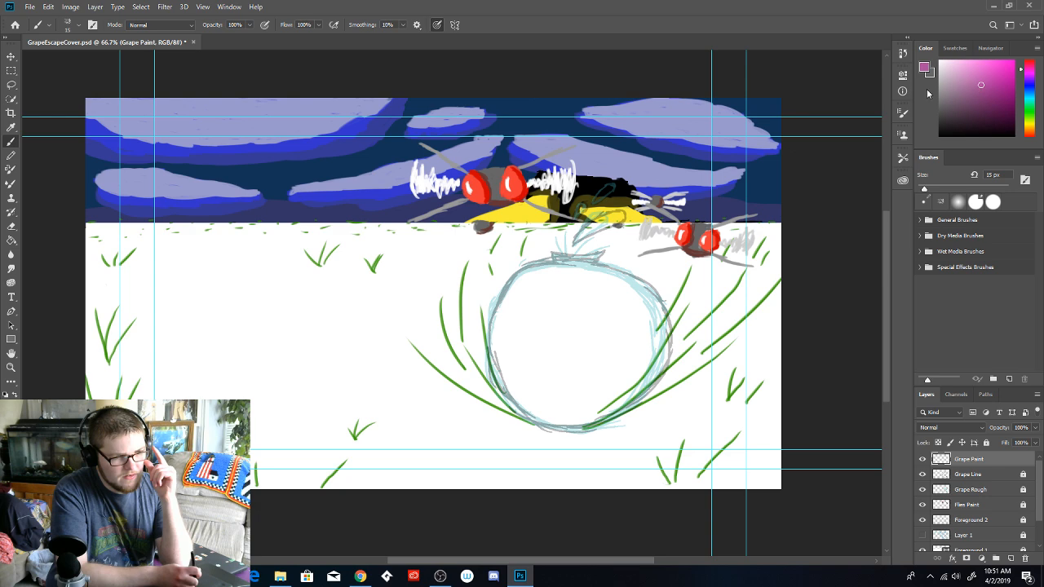
Set the foreground colour to pink-magenta cc0099 and replace it with its nearest in-gamut shade
left_click(924, 67)
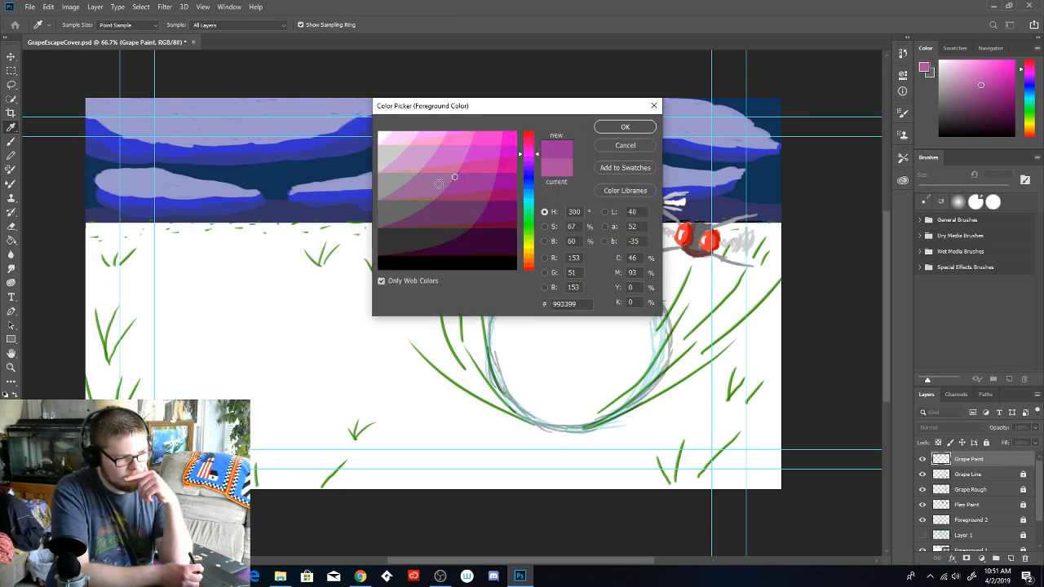
left_click(507, 169)
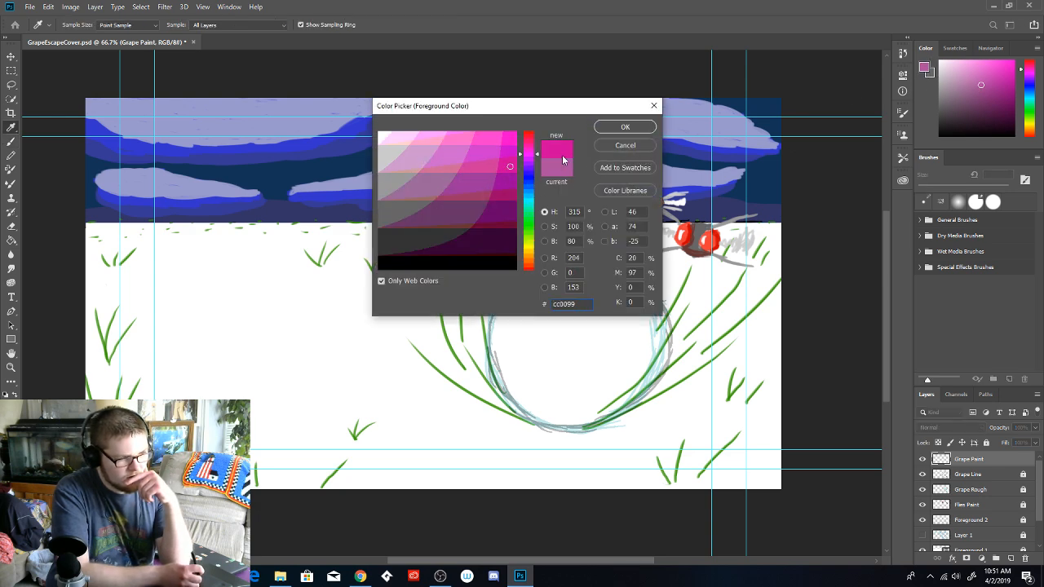
left_click(642, 126)
key("b")
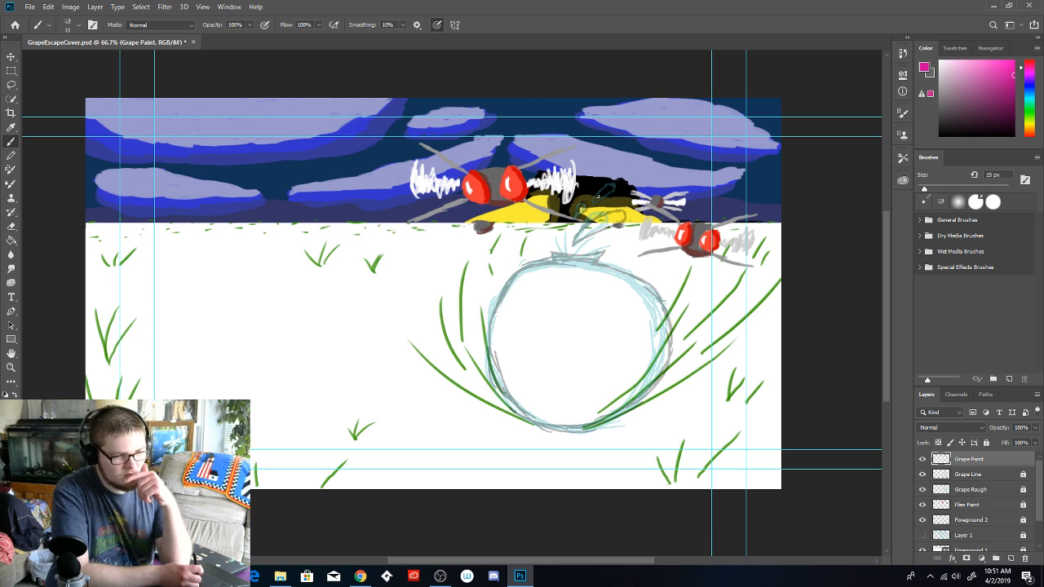
left_click(925, 70)
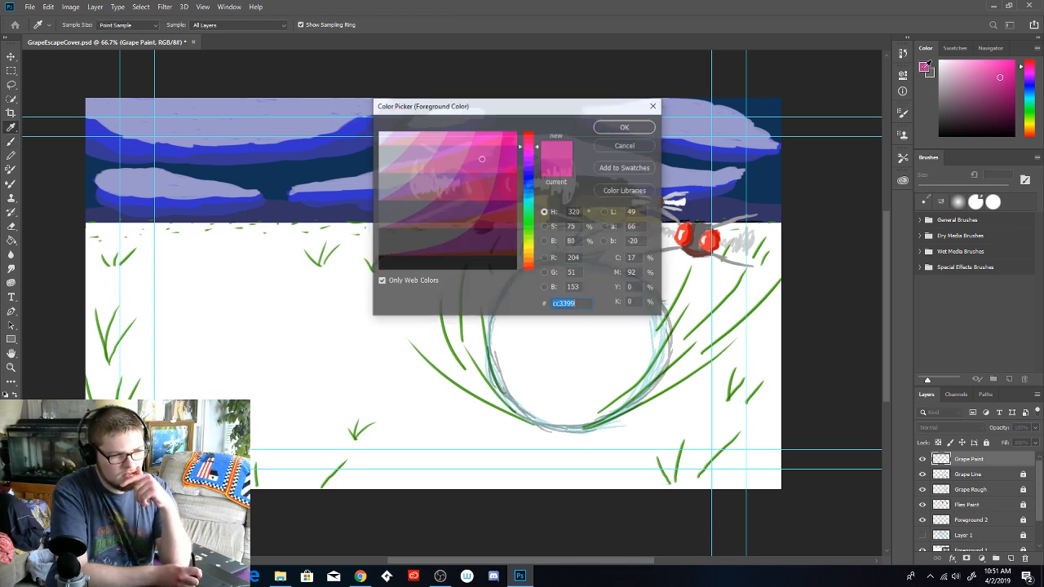
left_click(653, 107)
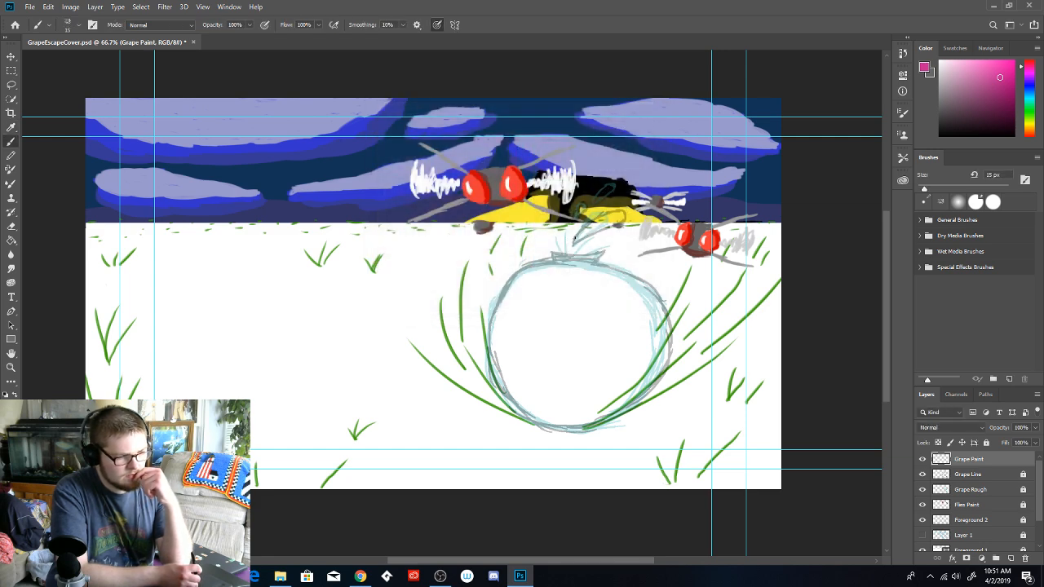
Outline the large slanted petal above the grape on the Grape Paint layer and fill it with pink using a 15 px brush
left_click_drag(573, 244, 614, 215)
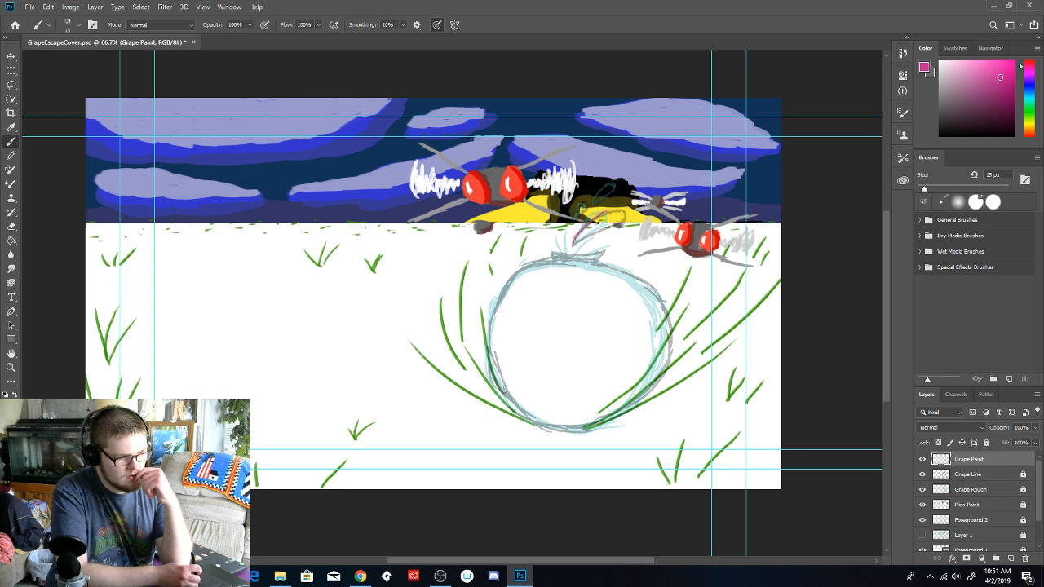
mouse_move(573, 244)
left_mouse_down()
mouse_move(624, 219)
mouse_move(623, 207)
left_mouse_up()
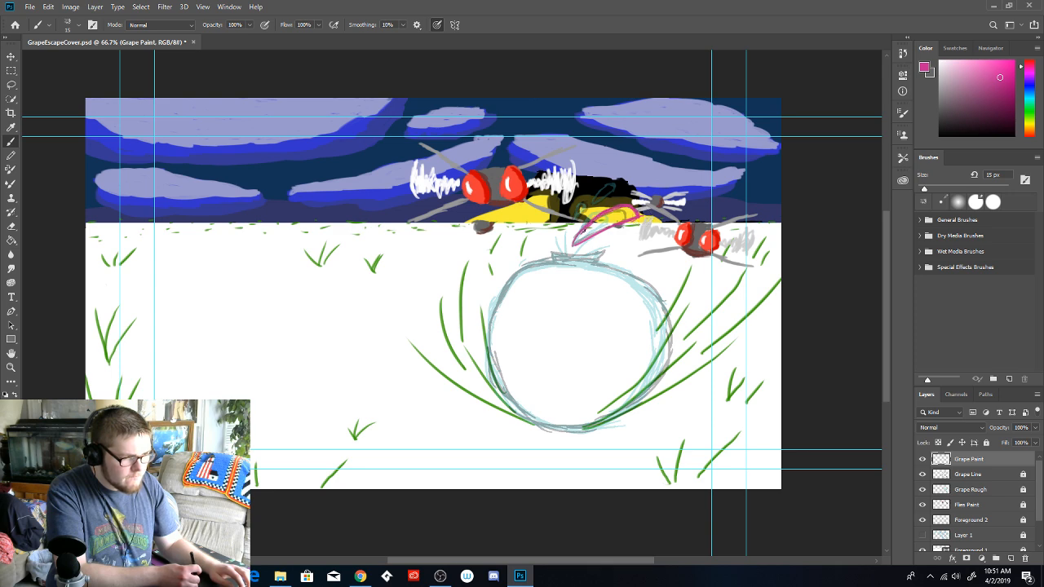
mouse_move(576, 239)
left_mouse_down()
mouse_move(602, 227)
mouse_move(575, 242)
left_mouse_up()
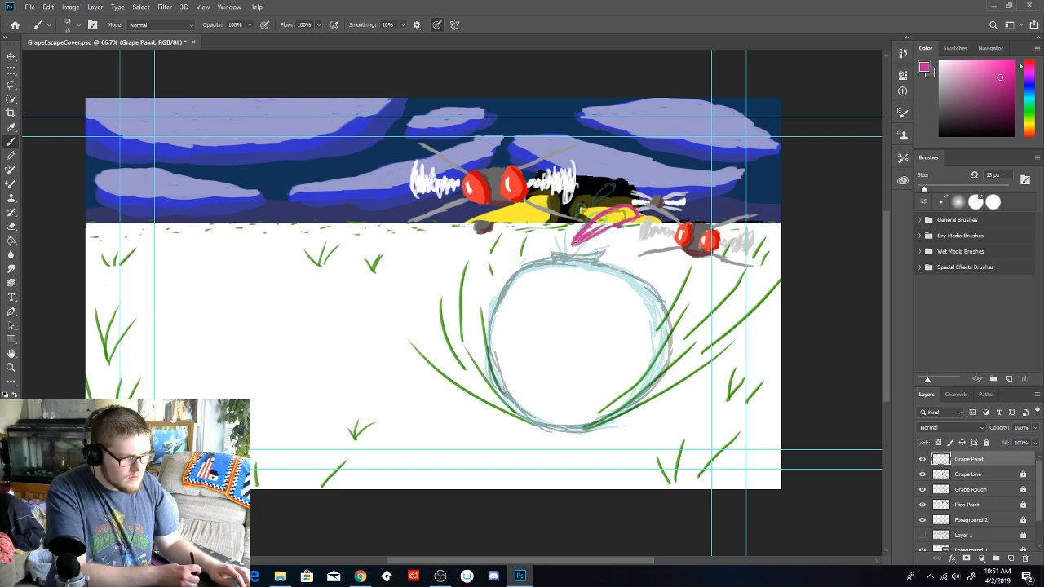
left_click_drag(633, 215, 602, 220)
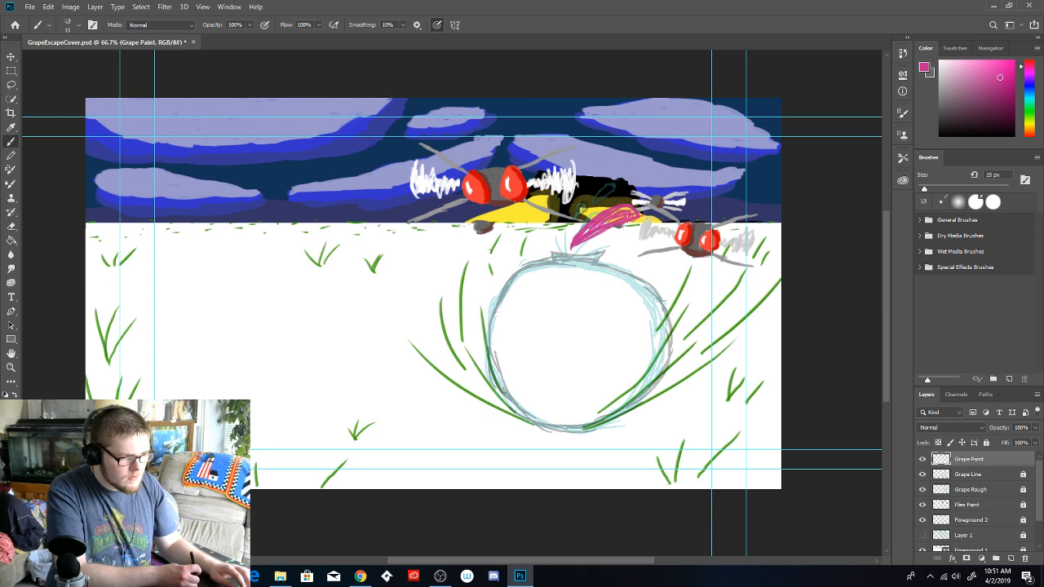
left_click_drag(625, 210, 630, 212)
left_click_drag(591, 230, 606, 223)
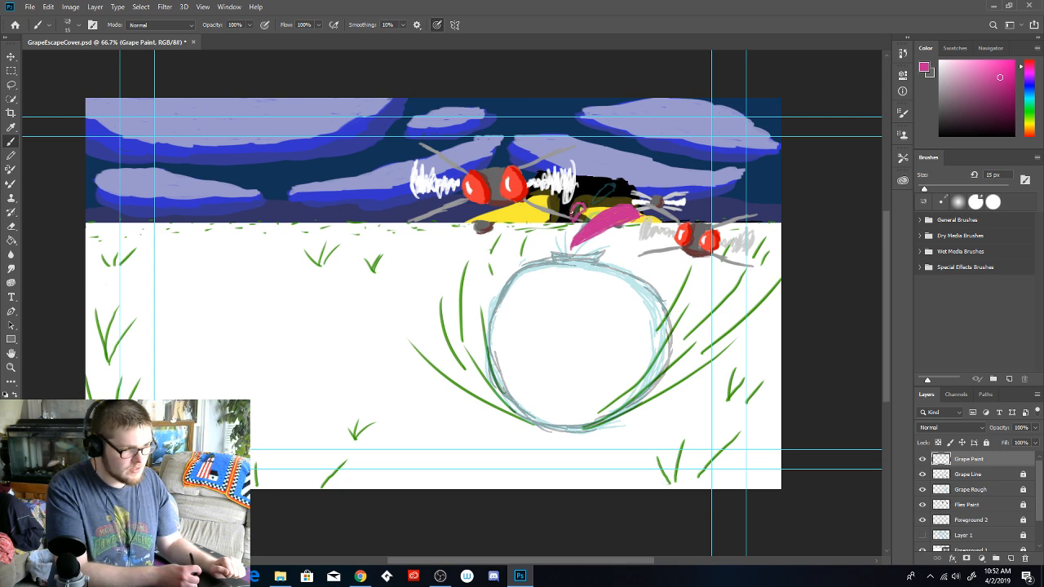
Paint the two smaller petals above the large one in pink and add thin pink tuft strokes at the grape's stem
left_click_drag(592, 204, 615, 186)
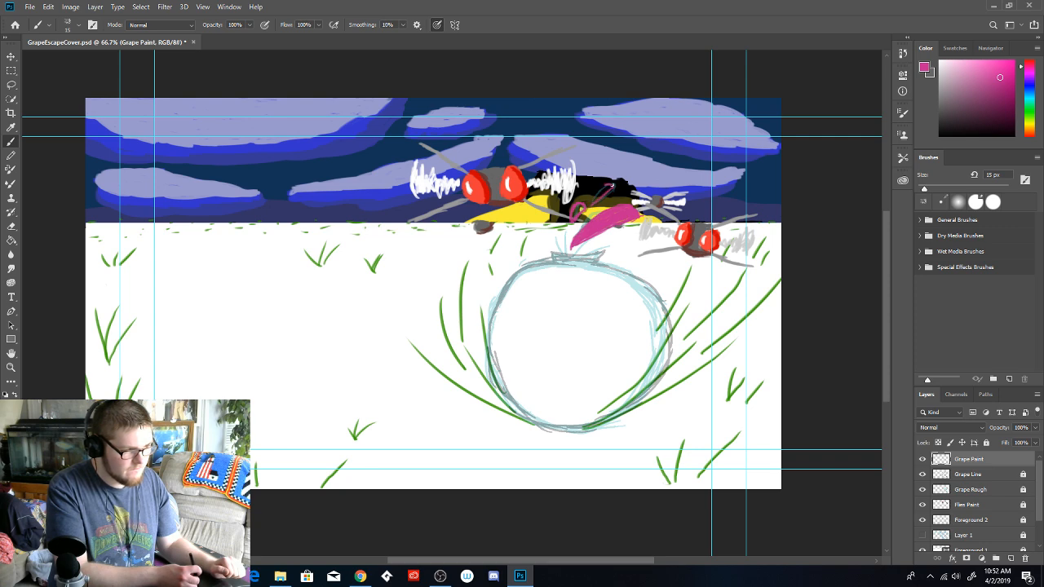
mouse_move(608, 188)
left_mouse_down()
mouse_move(598, 197)
mouse_move(609, 189)
left_mouse_up()
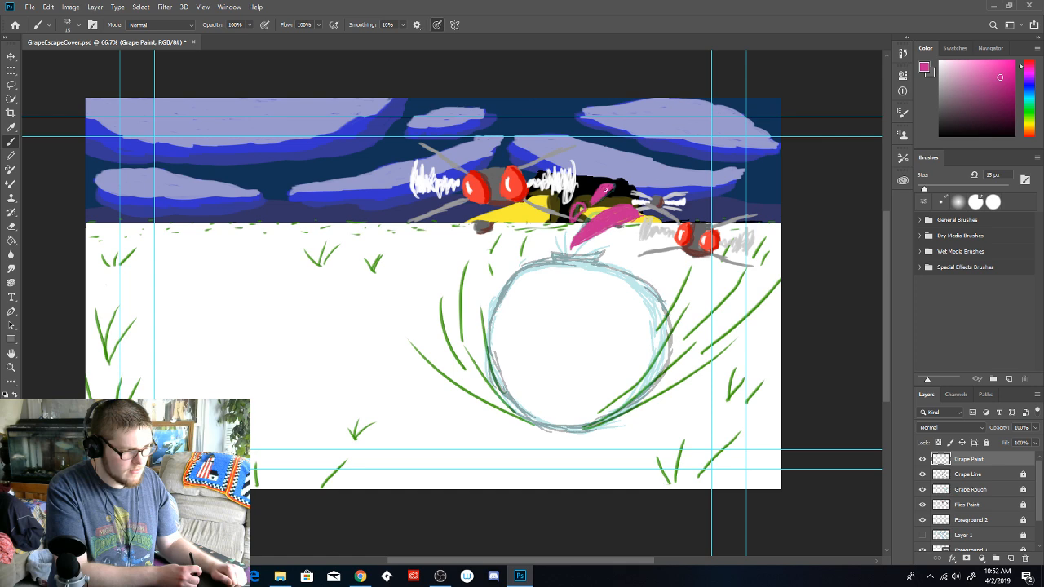
left_click_drag(576, 212, 582, 208)
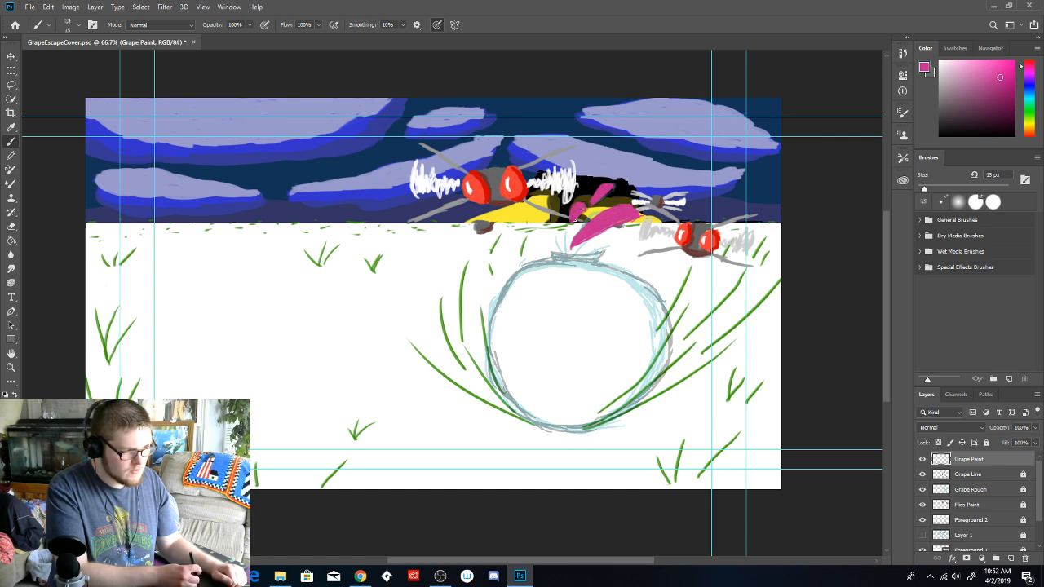
mouse_move(568, 255)
left_mouse_down()
mouse_move(569, 236)
mouse_move(553, 236)
left_mouse_up()
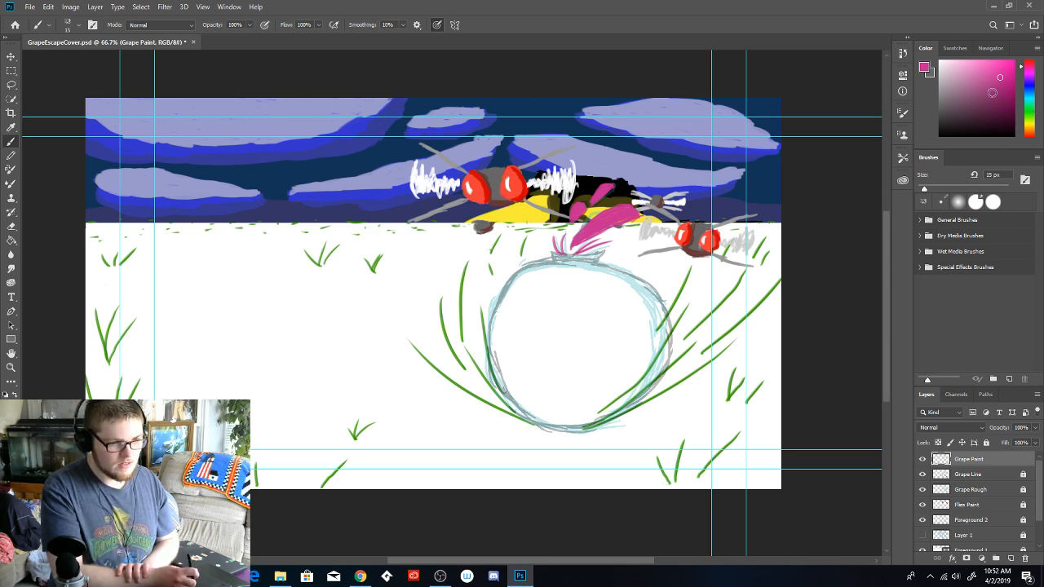
Set the foreground colour to purple 993399 and the brush size to 32 px
left_click(927, 70)
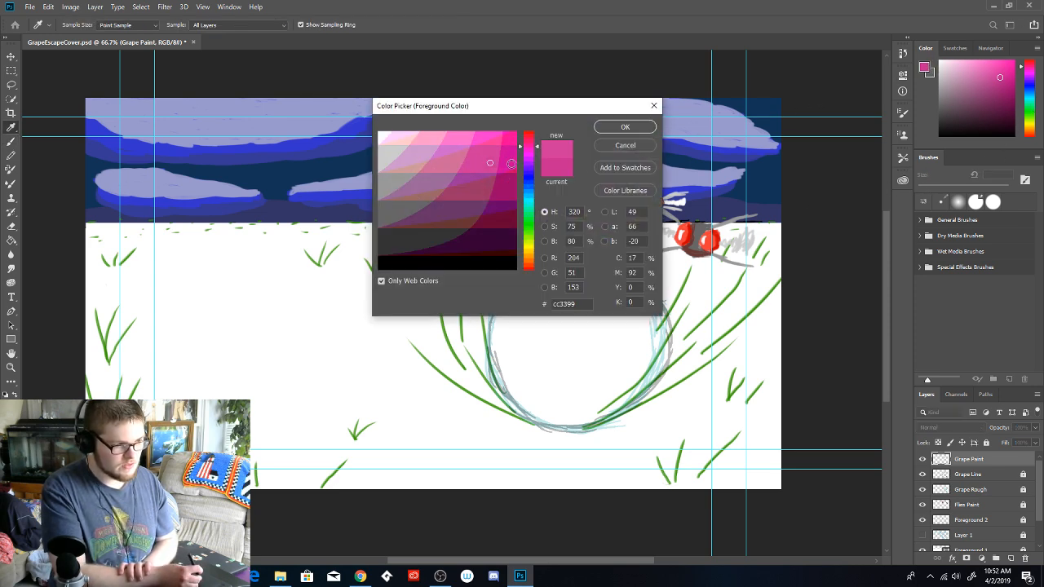
left_click(470, 175)
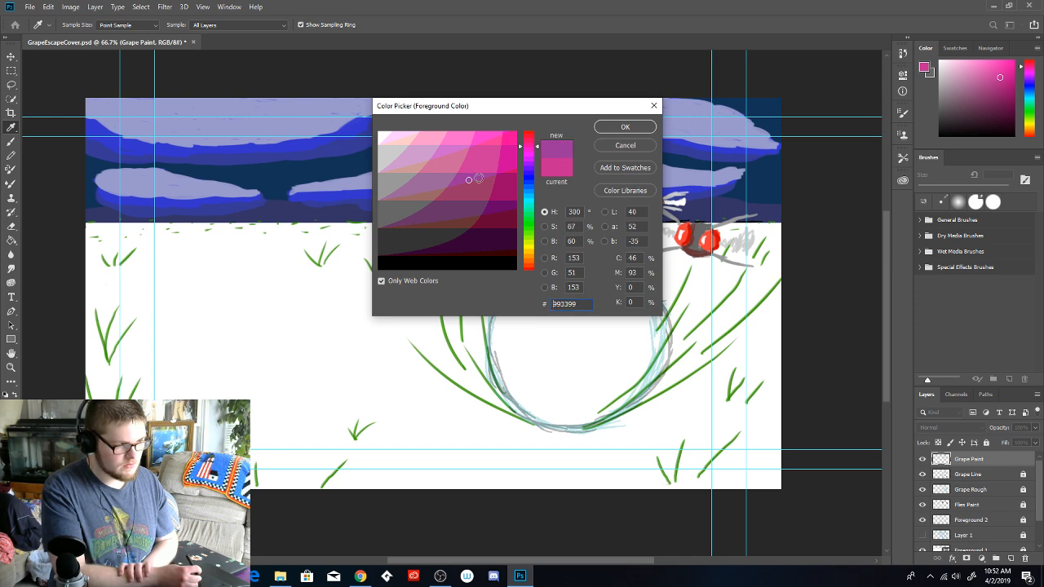
left_click(625, 127)
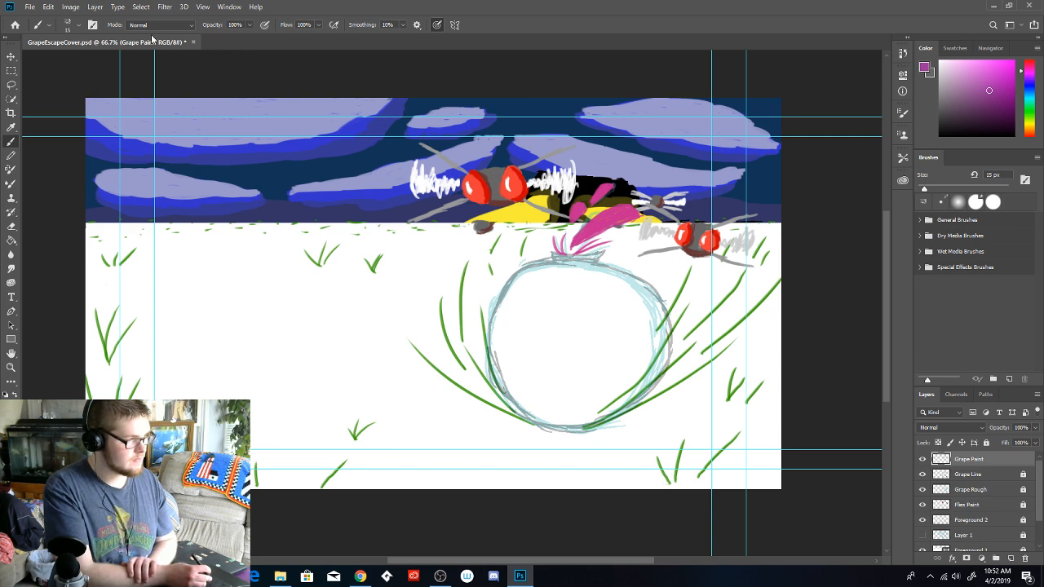
left_click(69, 29)
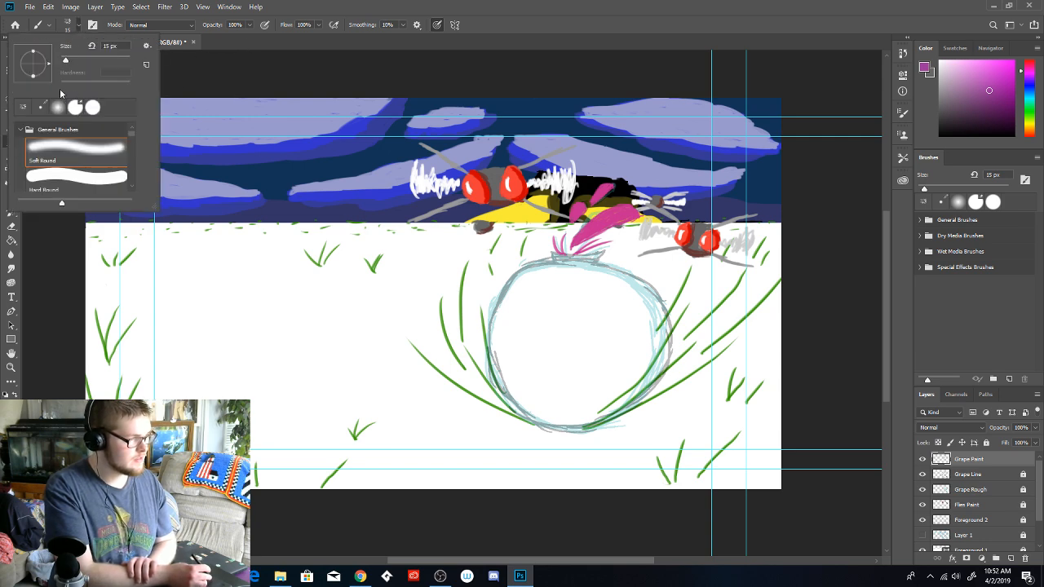
left_click(72, 62)
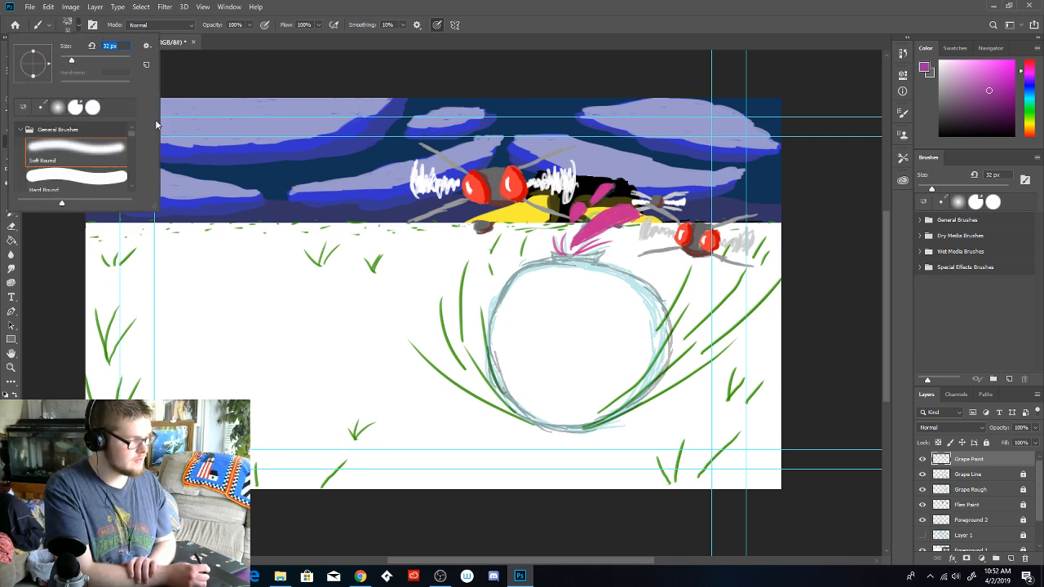
left_click(208, 76)
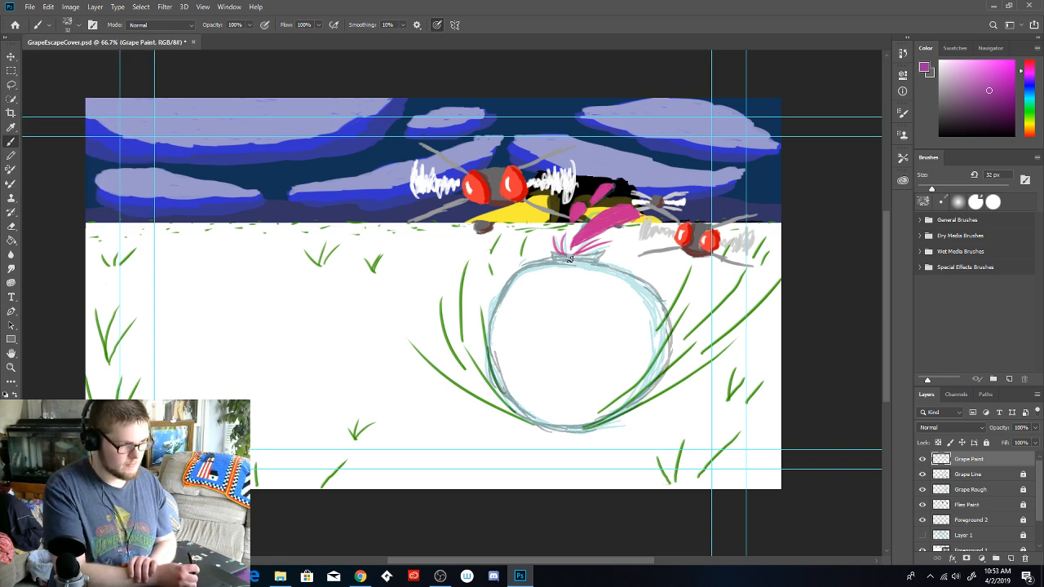
Trace the grape's round body in purple along the line art and fill its interior solid, smoothing the upper-right edge
mouse_move(567, 259)
left_mouse_down()
mouse_move(510, 284)
mouse_move(532, 266)
mouse_move(501, 303)
mouse_move(501, 362)
mouse_move(495, 324)
mouse_move(506, 375)
mouse_move(494, 352)
mouse_move(515, 394)
mouse_move(495, 355)
mouse_move(504, 389)
mouse_move(494, 365)
mouse_move(514, 398)
mouse_move(567, 428)
mouse_move(533, 414)
mouse_move(586, 425)
mouse_move(577, 420)
mouse_move(623, 416)
mouse_move(582, 424)
mouse_move(625, 411)
mouse_move(619, 395)
mouse_move(605, 414)
mouse_move(660, 382)
mouse_move(633, 397)
mouse_move(666, 366)
mouse_move(653, 388)
mouse_move(671, 351)
mouse_move(669, 359)
mouse_move(671, 305)
left_mouse_up()
mouse_move(665, 300)
left_mouse_down()
mouse_move(610, 263)
mouse_move(563, 262)
mouse_move(619, 267)
mouse_move(652, 288)
mouse_move(673, 346)
mouse_move(641, 382)
mouse_move(674, 310)
mouse_move(657, 386)
left_mouse_up()
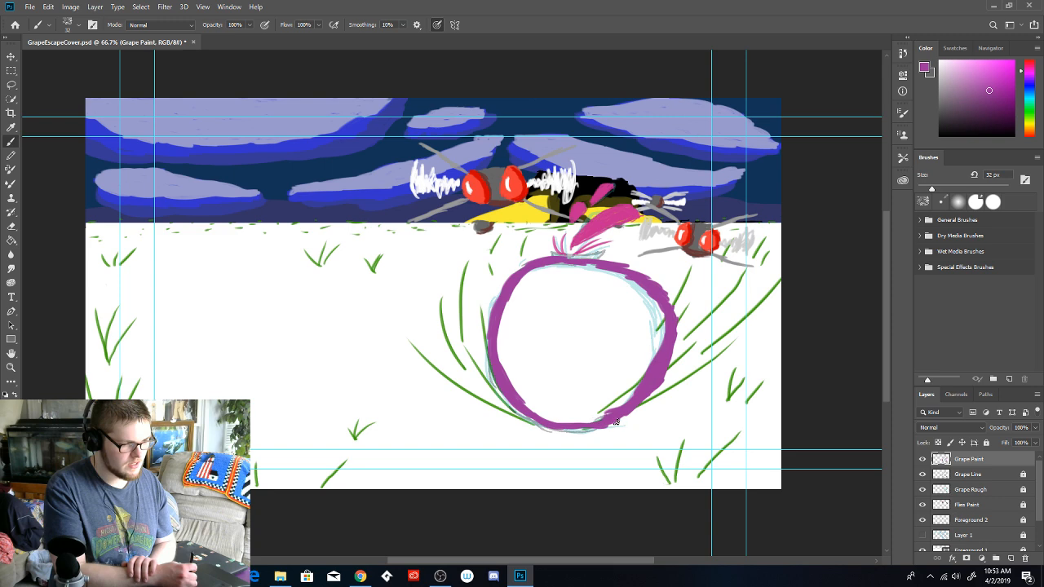
mouse_move(589, 424)
left_mouse_down()
mouse_move(647, 378)
mouse_move(627, 402)
mouse_move(663, 334)
mouse_move(662, 354)
mouse_move(655, 294)
mouse_move(661, 310)
mouse_move(626, 280)
mouse_move(647, 284)
mouse_move(577, 266)
mouse_move(600, 268)
mouse_move(583, 267)
mouse_move(622, 282)
mouse_move(581, 264)
mouse_move(524, 279)
mouse_move(548, 264)
mouse_move(505, 318)
mouse_move(523, 280)
mouse_move(499, 336)
mouse_move(523, 288)
mouse_move(503, 339)
mouse_move(517, 291)
mouse_move(504, 331)
mouse_move(528, 393)
mouse_move(506, 360)
mouse_move(527, 394)
mouse_move(506, 356)
mouse_move(511, 341)
mouse_move(517, 378)
mouse_move(501, 352)
mouse_move(569, 268)
mouse_move(548, 279)
mouse_move(522, 328)
mouse_move(528, 282)
mouse_move(524, 329)
mouse_move(517, 312)
mouse_move(526, 353)
mouse_move(561, 281)
mouse_move(540, 343)
mouse_move(568, 292)
mouse_move(535, 358)
mouse_move(538, 420)
mouse_move(520, 395)
mouse_move(573, 415)
mouse_move(539, 383)
mouse_move(554, 341)
mouse_move(537, 359)
mouse_move(515, 337)
mouse_move(546, 333)
mouse_move(569, 290)
mouse_move(550, 319)
left_mouse_up()
mouse_move(573, 278)
left_mouse_down()
mouse_move(561, 328)
mouse_move(584, 274)
mouse_move(576, 269)
left_mouse_up()
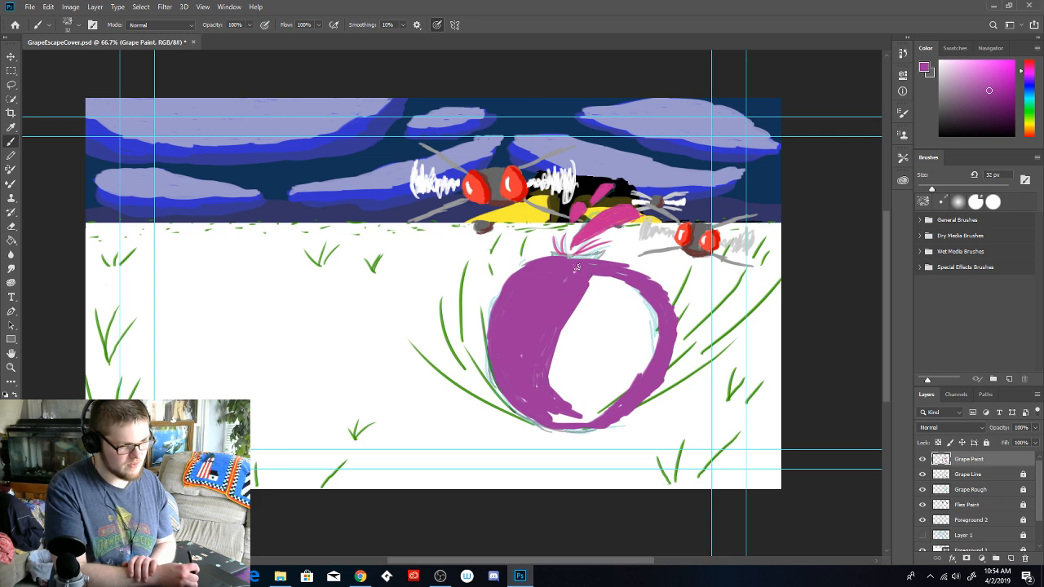
left_click_drag(555, 336, 572, 289)
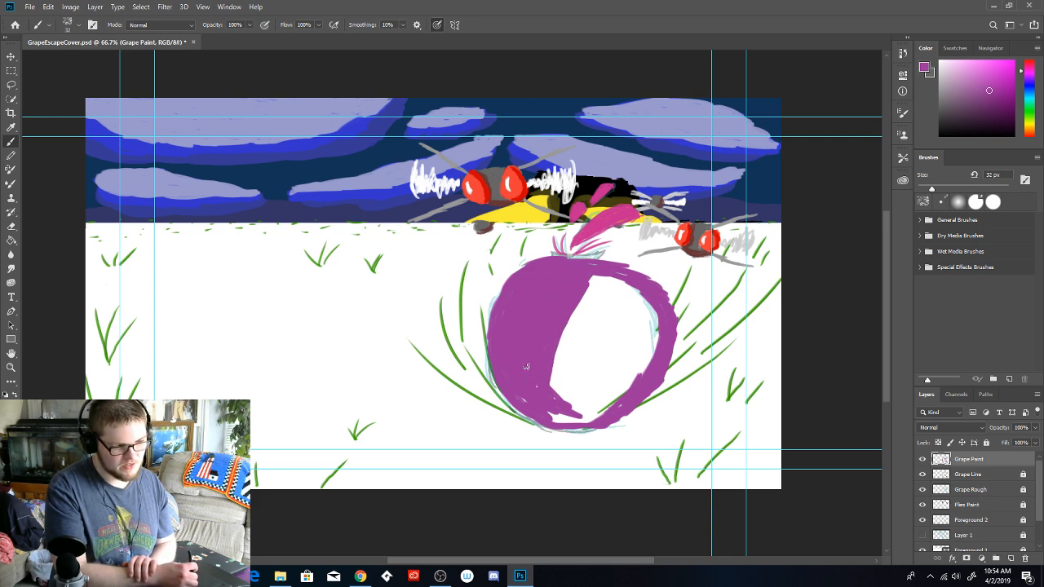
mouse_move(535, 405)
left_mouse_down()
mouse_move(585, 424)
mouse_move(555, 420)
mouse_move(602, 413)
mouse_move(582, 417)
mouse_move(646, 361)
mouse_move(621, 399)
mouse_move(636, 392)
mouse_move(662, 320)
mouse_move(654, 348)
mouse_move(658, 323)
mouse_move(641, 303)
mouse_move(657, 311)
mouse_move(652, 301)
mouse_move(620, 287)
mouse_move(639, 304)
mouse_move(648, 345)
mouse_move(590, 415)
left_mouse_up()
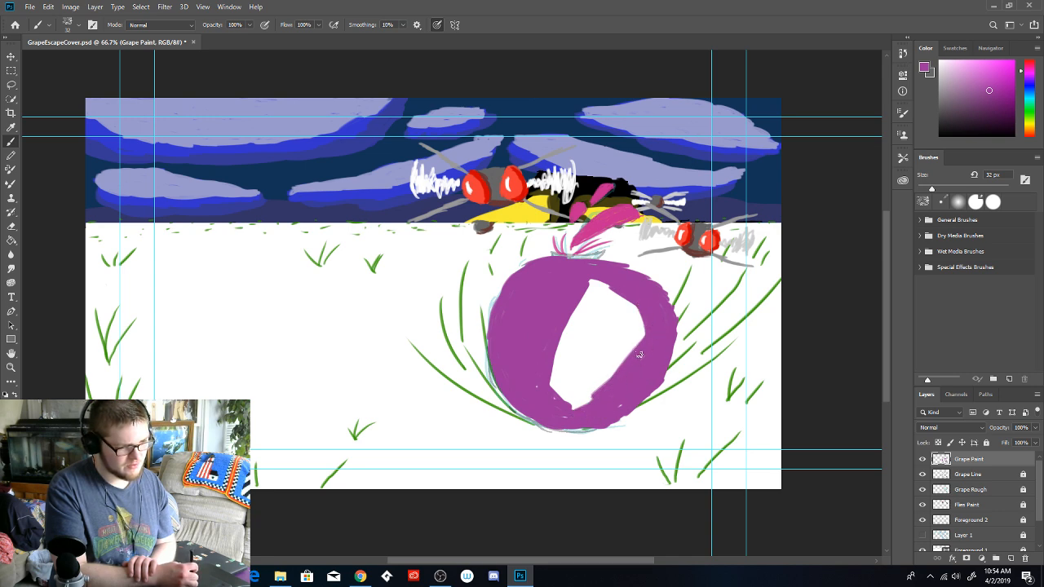
mouse_move(594, 408)
left_mouse_down()
mouse_move(552, 400)
mouse_move(528, 375)
mouse_move(562, 386)
mouse_move(558, 405)
mouse_move(580, 416)
mouse_move(566, 423)
mouse_move(624, 350)
mouse_move(602, 386)
mouse_move(612, 380)
mouse_move(640, 312)
mouse_move(646, 348)
mouse_move(618, 301)
mouse_move(632, 301)
mouse_move(578, 285)
mouse_move(644, 301)
left_mouse_up()
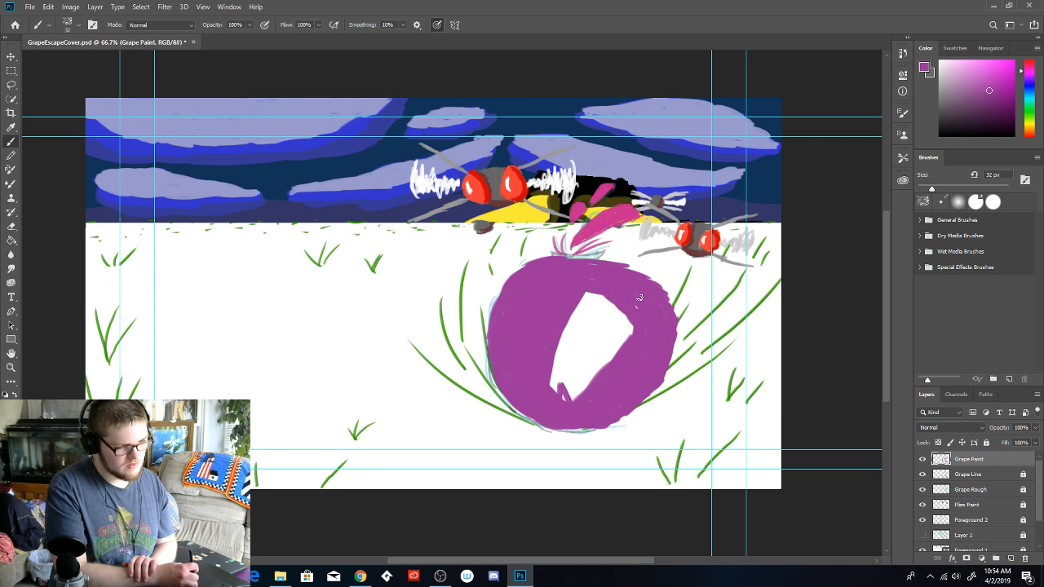
mouse_move(622, 353)
left_mouse_down()
mouse_move(562, 400)
mouse_move(546, 394)
mouse_move(544, 359)
mouse_move(581, 346)
mouse_move(582, 371)
mouse_move(559, 381)
mouse_move(593, 298)
mouse_move(598, 316)
mouse_move(567, 370)
mouse_move(590, 296)
mouse_move(608, 301)
mouse_move(601, 333)
mouse_move(564, 376)
mouse_move(575, 338)
mouse_move(602, 303)
mouse_move(620, 329)
mouse_move(573, 381)
mouse_move(587, 335)
mouse_move(625, 305)
mouse_move(616, 343)
mouse_move(584, 366)
mouse_move(626, 312)
mouse_move(615, 311)
mouse_move(615, 339)
mouse_move(571, 379)
mouse_move(624, 329)
mouse_move(575, 384)
mouse_move(599, 377)
left_mouse_up()
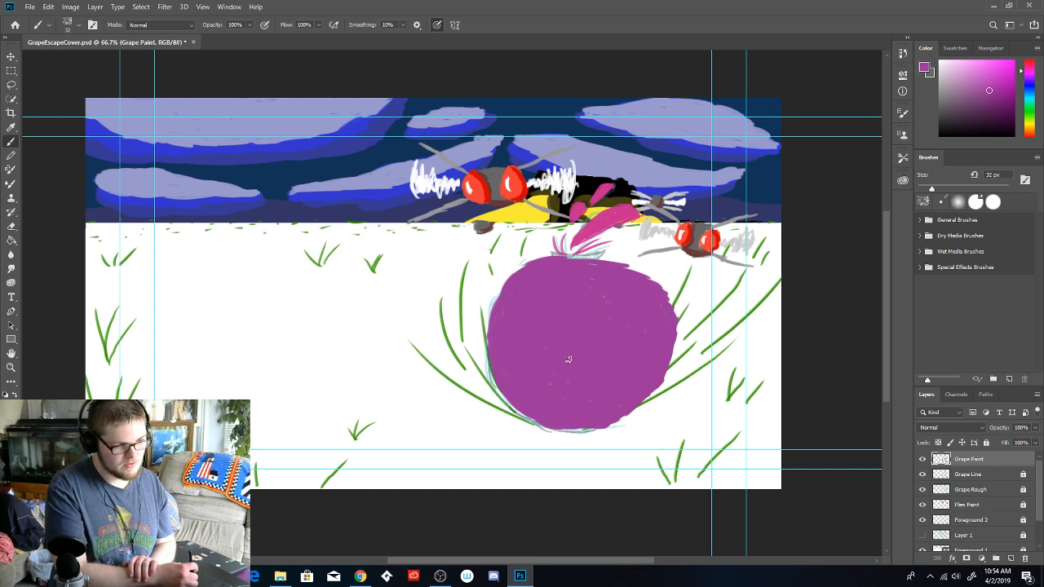
mouse_move(618, 269)
left_mouse_down()
mouse_move(663, 286)
mouse_move(655, 283)
mouse_move(678, 327)
mouse_move(659, 384)
mouse_move(608, 423)
mouse_move(657, 389)
mouse_move(650, 398)
mouse_move(675, 344)
left_mouse_up()
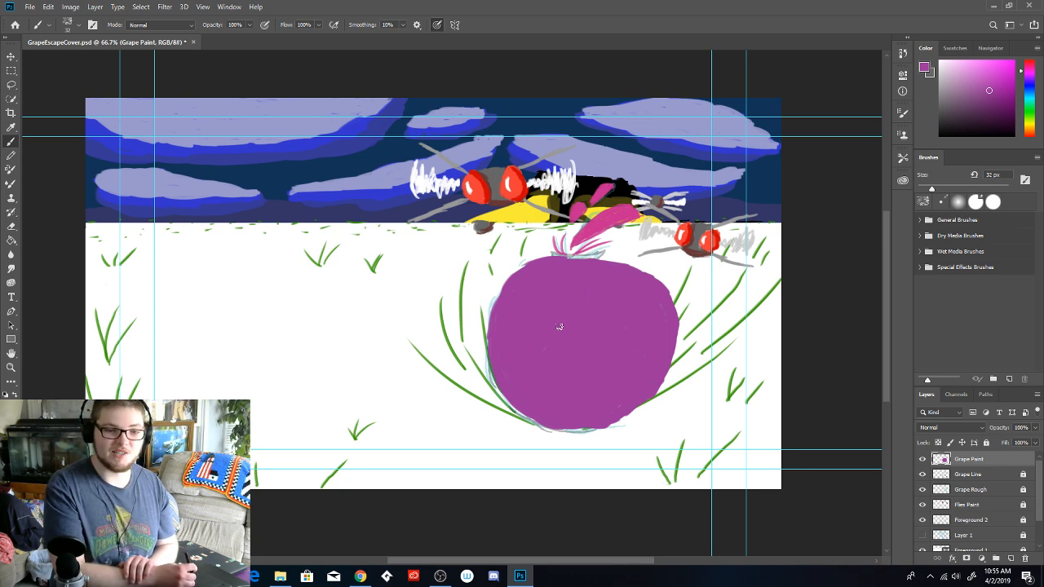
Pick a green foreground colour and paint the flat stem cap on top of the grape with a 10 px brush
left_click(1030, 108)
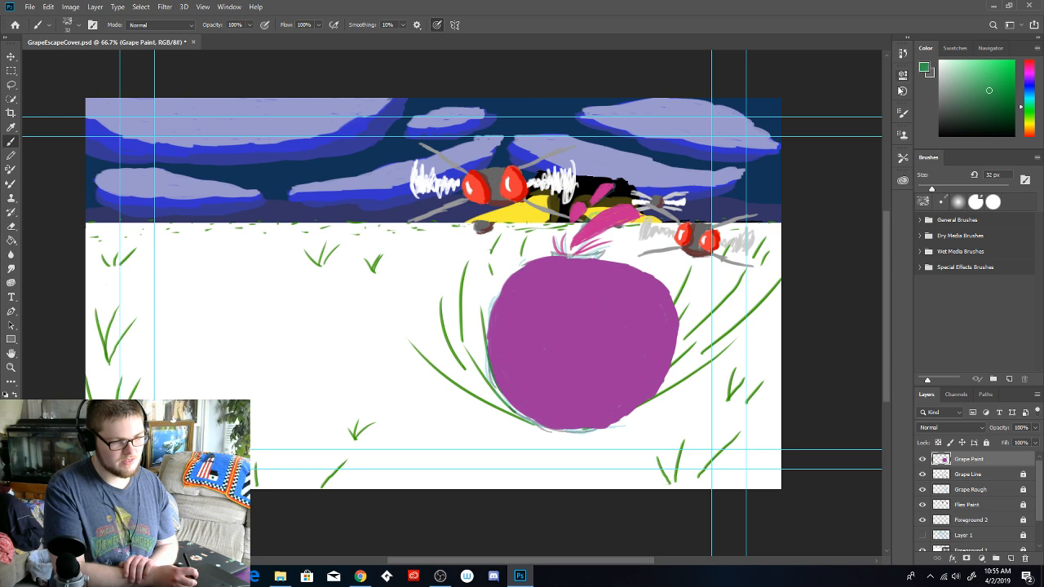
left_click(72, 28)
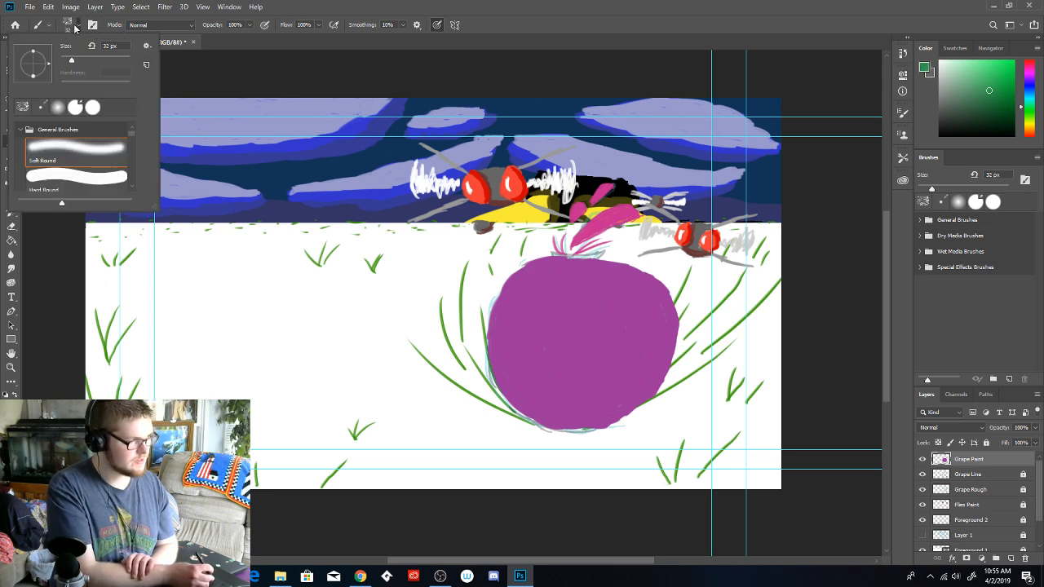
left_click_drag(70, 61, 65, 63)
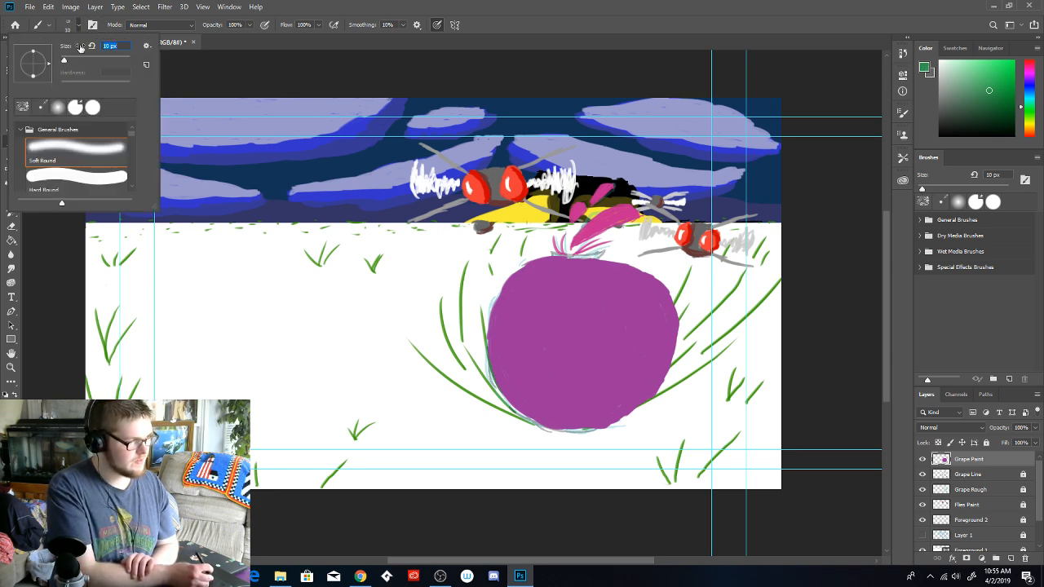
left_click(81, 28)
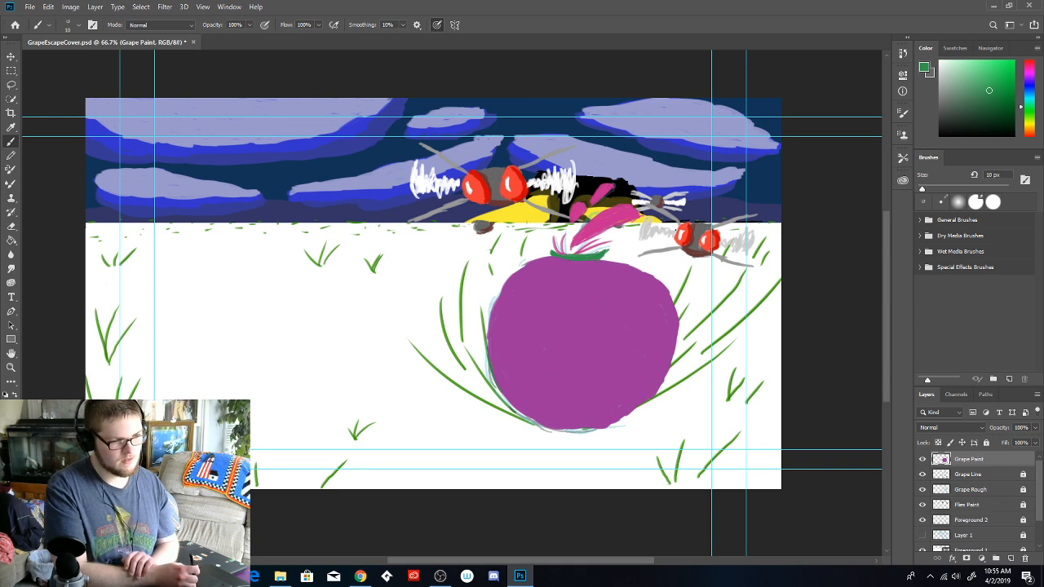
Set the foreground colour to white ffffff and brush small highlights onto the pink petals above the grape
left_click_drag(948, 70, 939, 60)
left_click(926, 68)
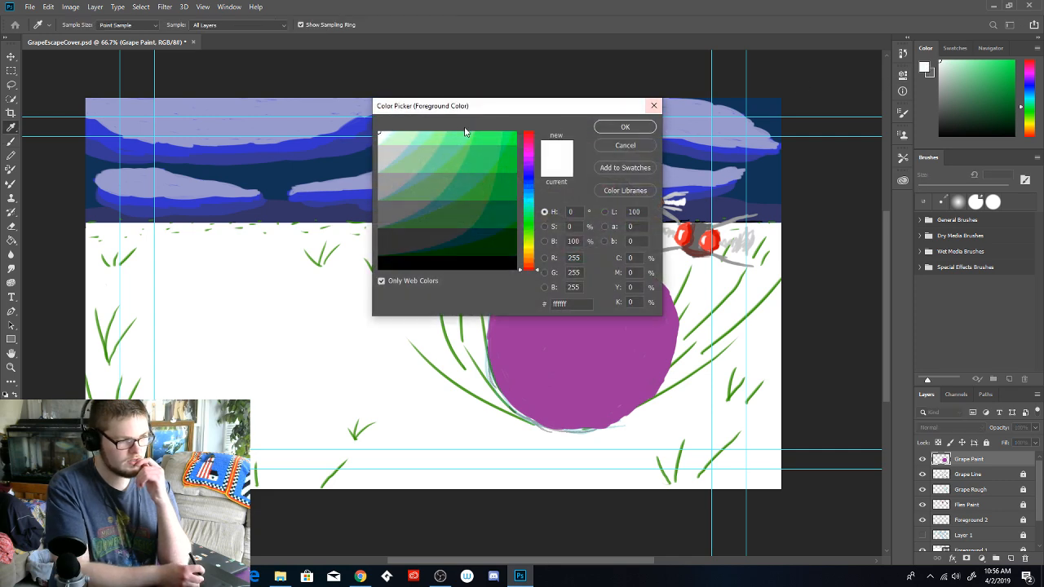
left_click(625, 127)
key("b")
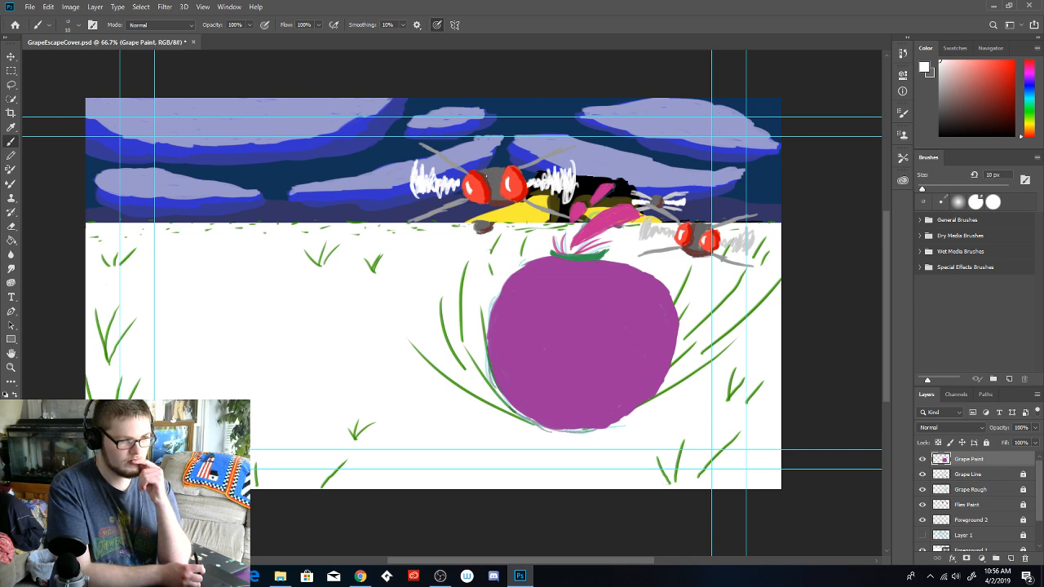
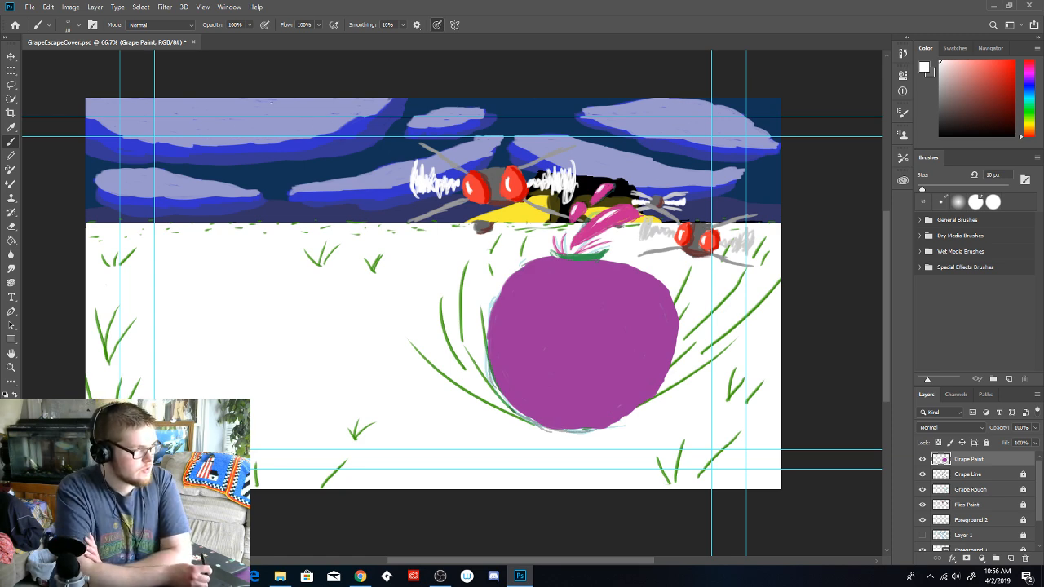
Set the brush size to 23 px and paint a curved white highlight on the upper left of the grape's body
left_click(69, 26)
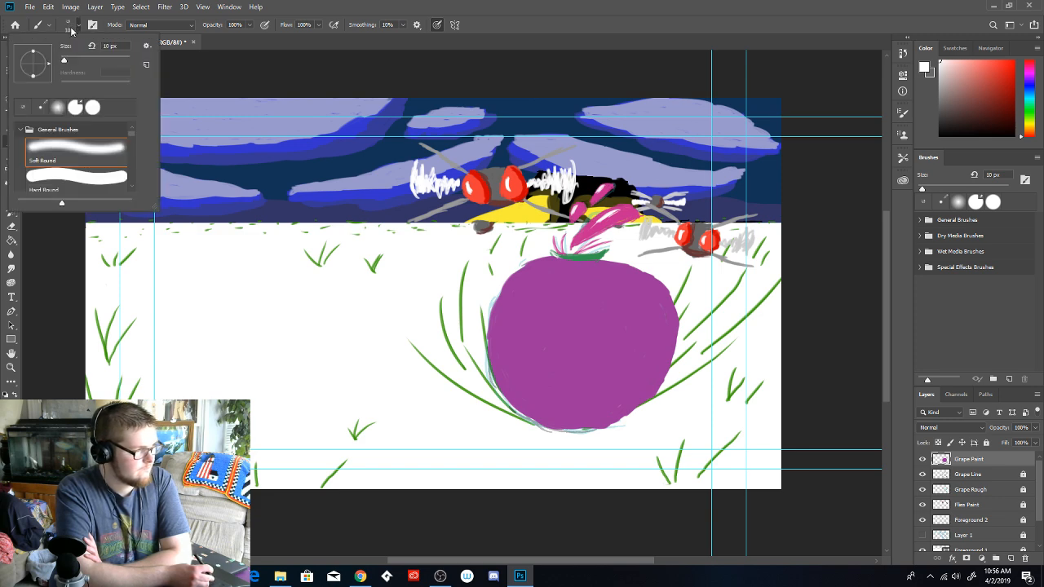
left_click(70, 58)
left_click_drag(70, 59, 67, 58)
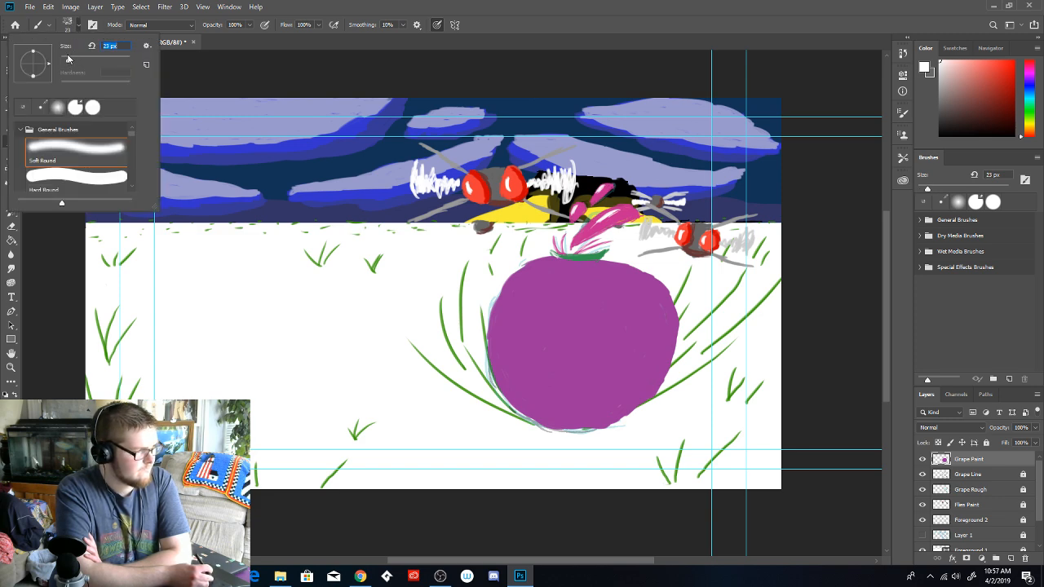
left_click(219, 73)
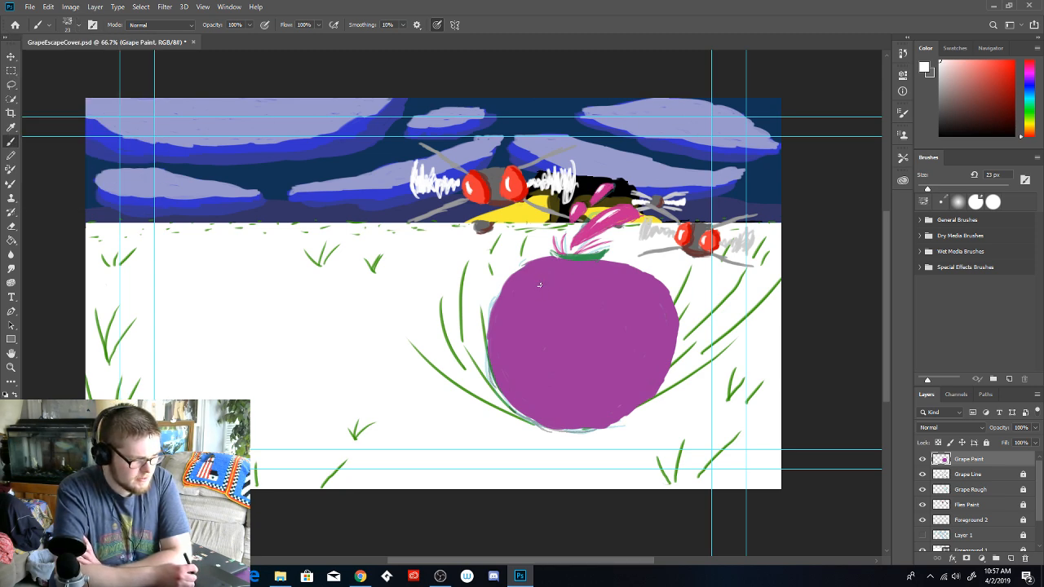
left_click_drag(545, 282, 527, 322)
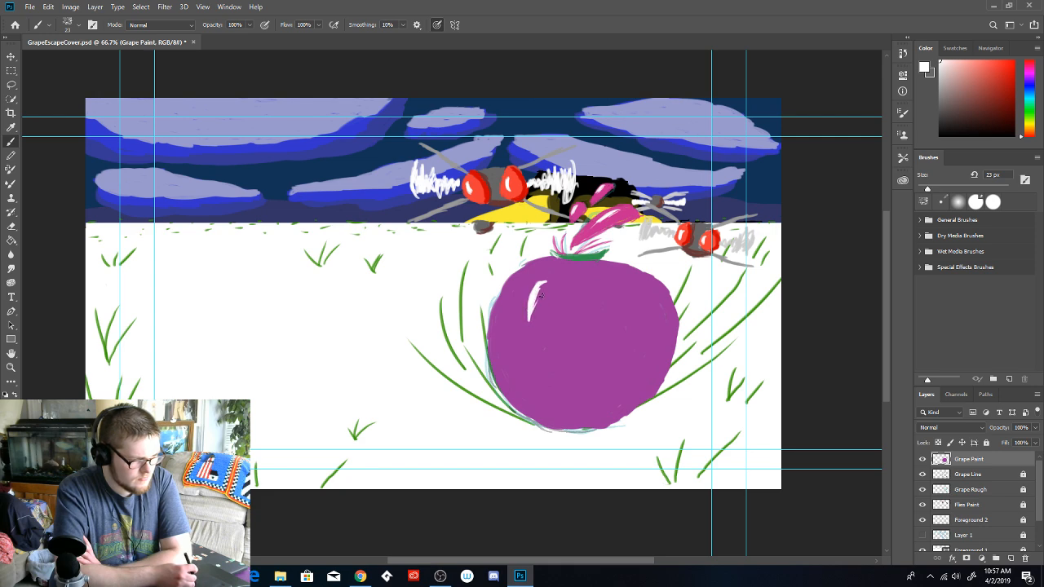
left_click_drag(543, 285, 533, 298)
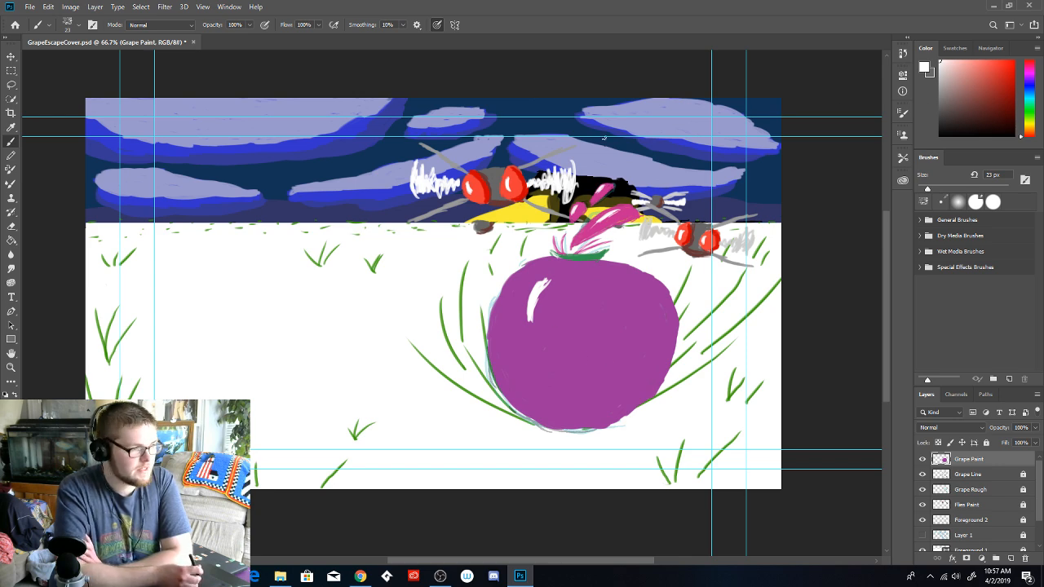
Sample the grape body's purple as the foreground colour with the Eyedropper
left_click(11, 127)
left_click(585, 289)
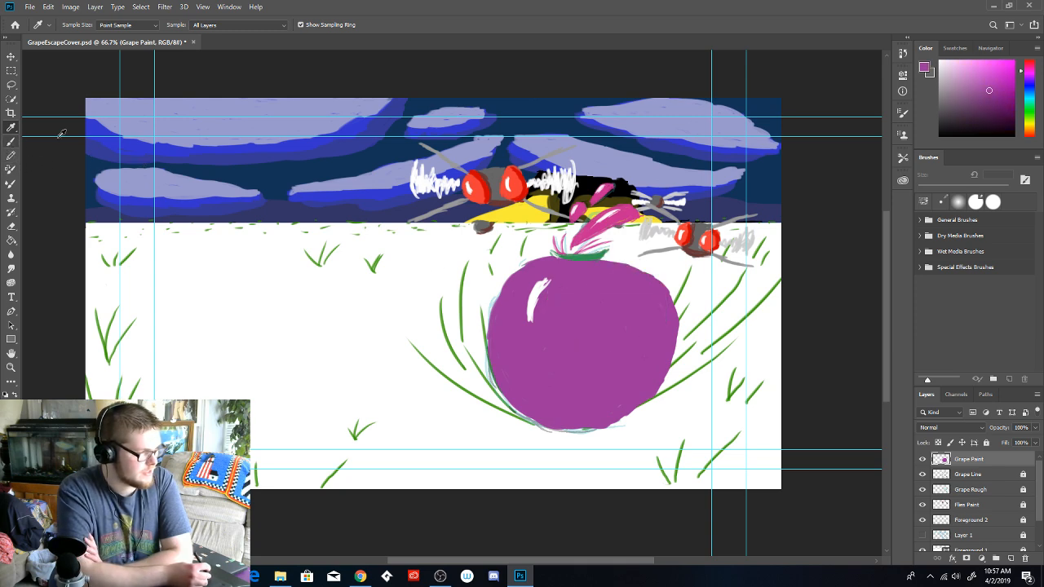
Pick a darker purple foreground colour and brush a shadow along the right and bottom edges of the grape's body
left_click(924, 69)
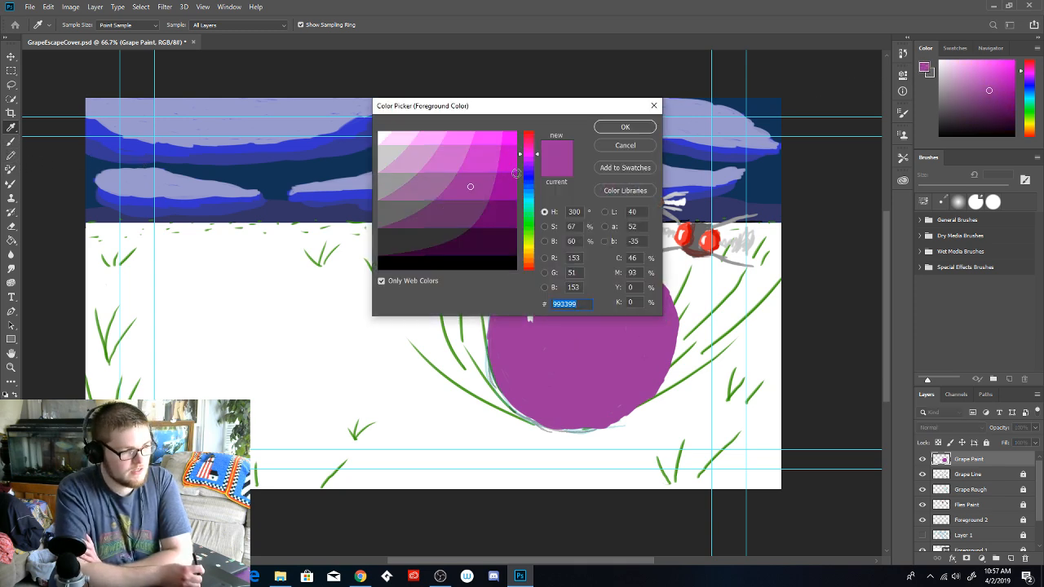
left_click(634, 128)
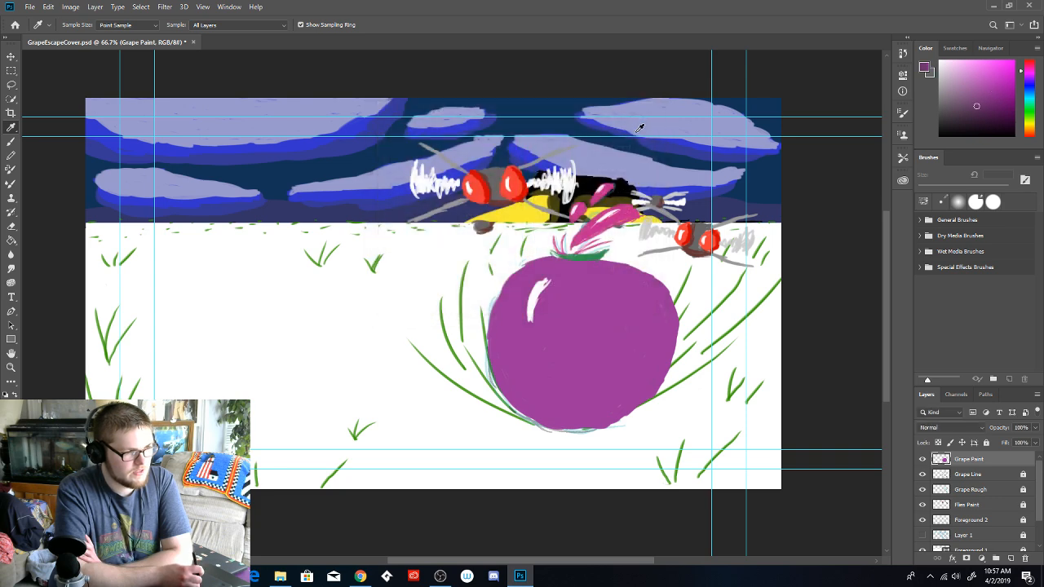
left_click(10, 141)
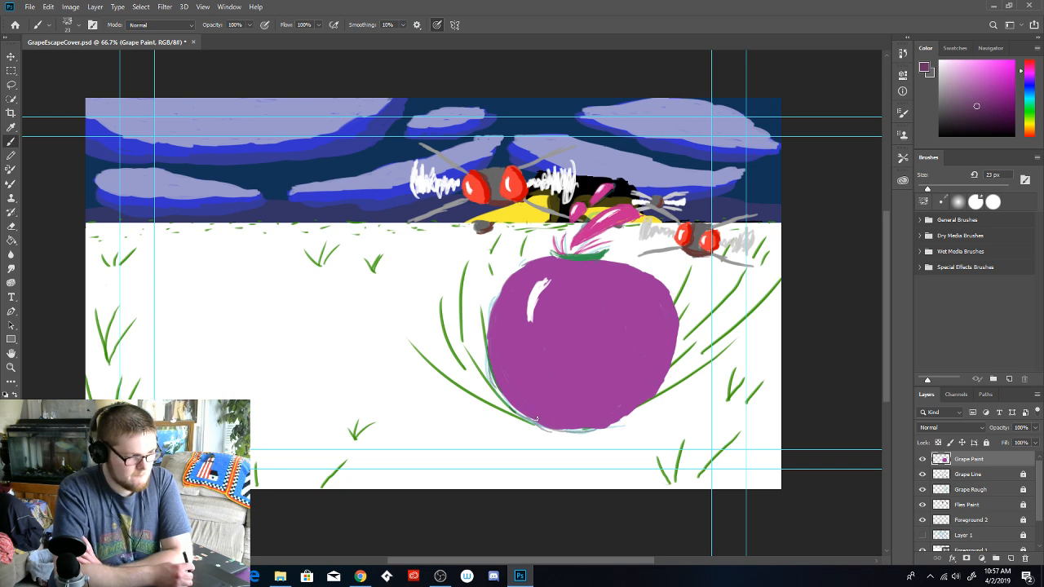
mouse_move(539, 424)
left_mouse_down()
mouse_move(620, 417)
mouse_move(582, 426)
mouse_move(660, 387)
mouse_move(675, 299)
mouse_move(675, 336)
mouse_move(677, 315)
mouse_move(651, 378)
mouse_move(667, 361)
mouse_move(636, 403)
mouse_move(661, 382)
mouse_move(647, 401)
mouse_move(676, 314)
left_mouse_up()
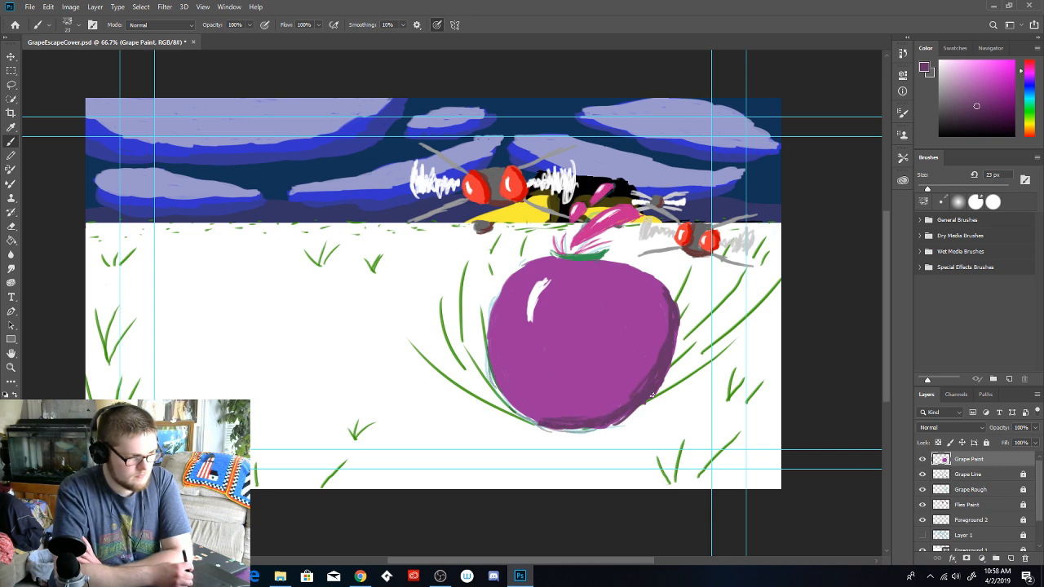
left_click_drag(629, 396, 607, 411)
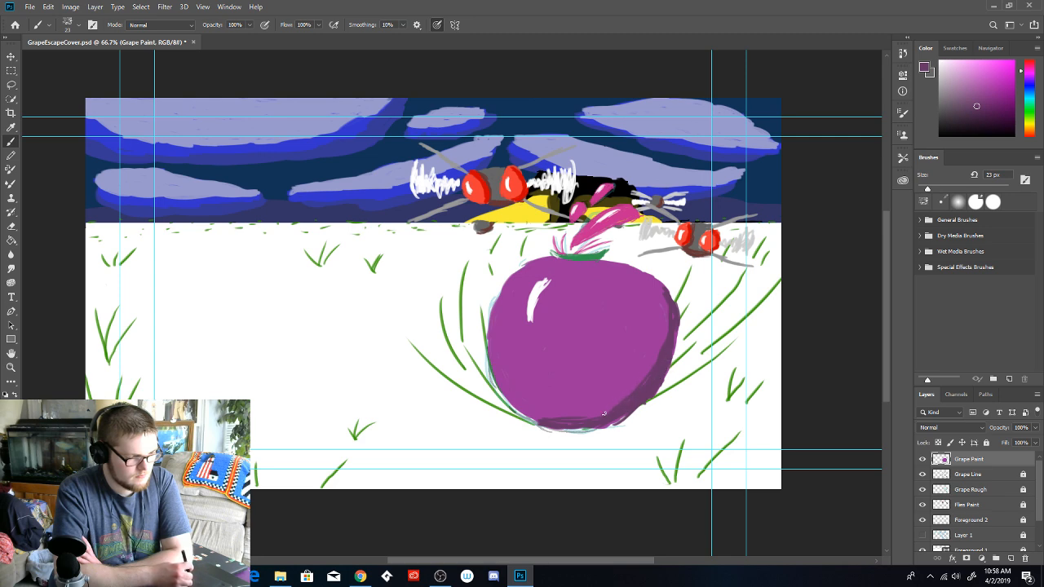
mouse_move(649, 384)
left_mouse_down()
mouse_move(578, 421)
mouse_move(613, 403)
left_mouse_up()
mouse_move(641, 378)
left_mouse_down()
mouse_move(662, 332)
mouse_move(641, 383)
mouse_move(535, 426)
left_mouse_up()
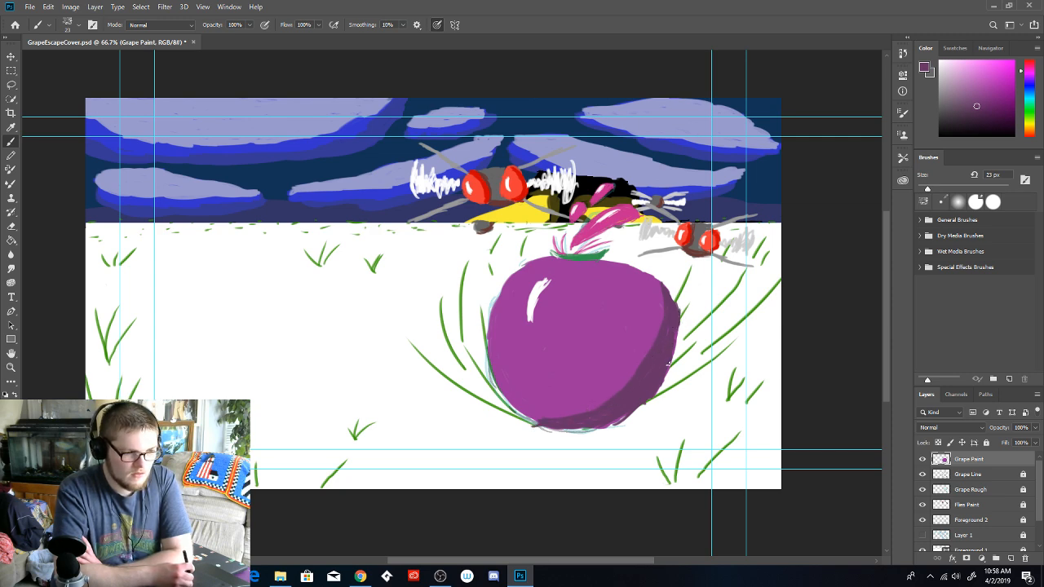
left_click_drag(626, 411, 595, 426)
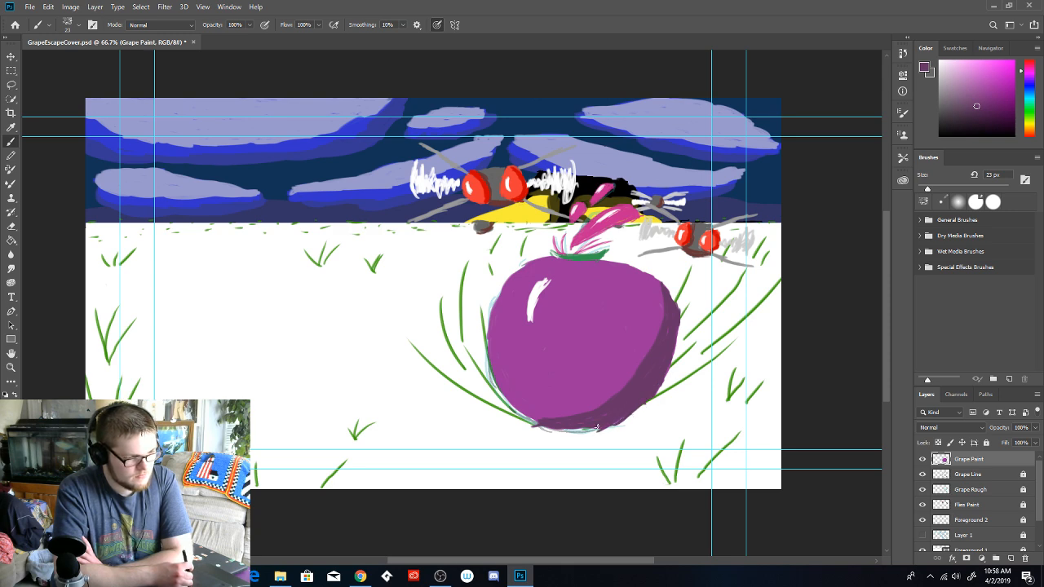
left_click_drag(662, 378, 671, 349)
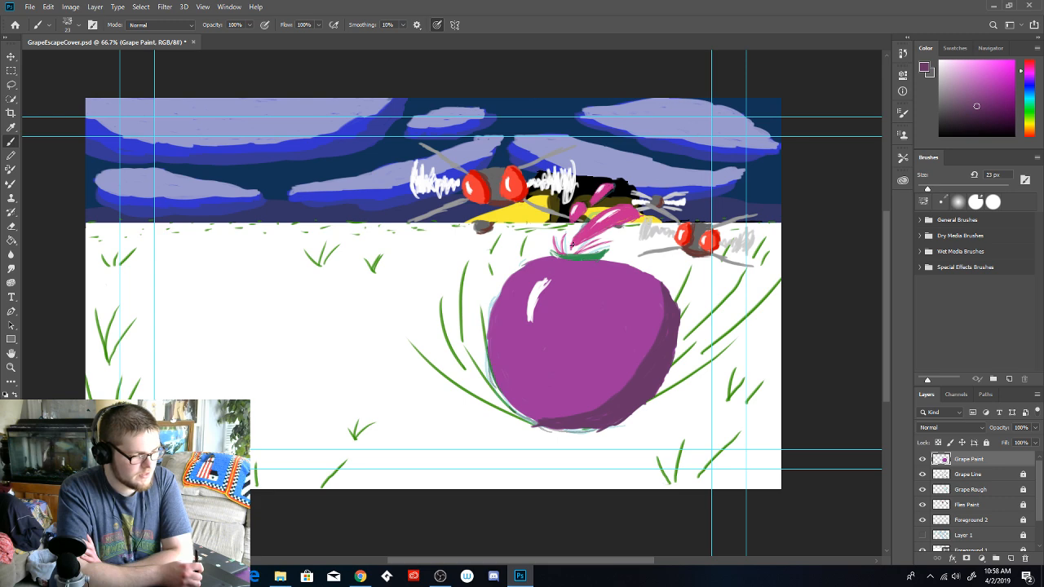
Sample the stem cap's green with the Eyedropper and change the foreground colour to the darker green 336633
left_click(11, 128)
left_click(589, 257)
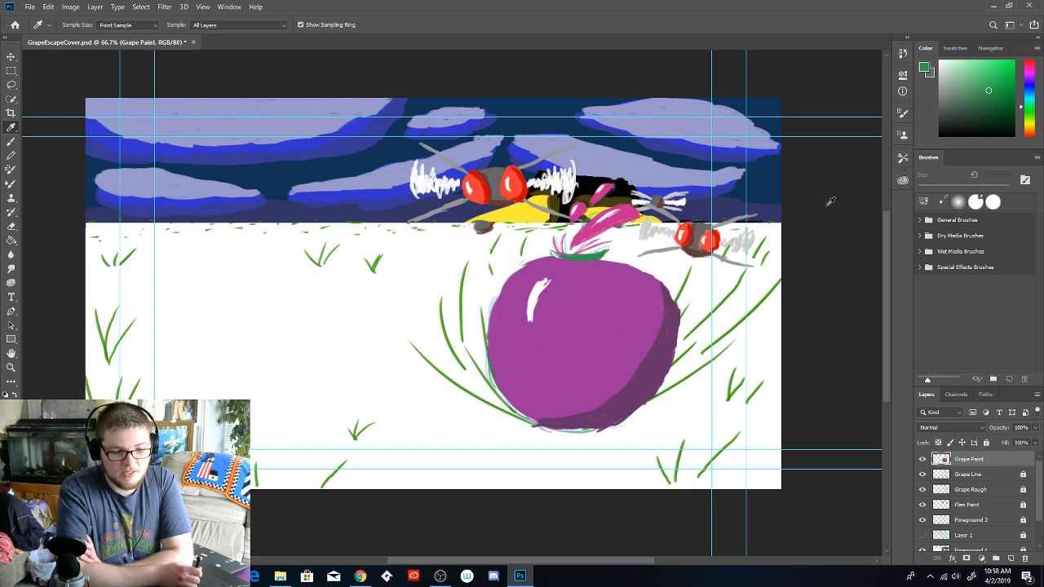
left_click(927, 71)
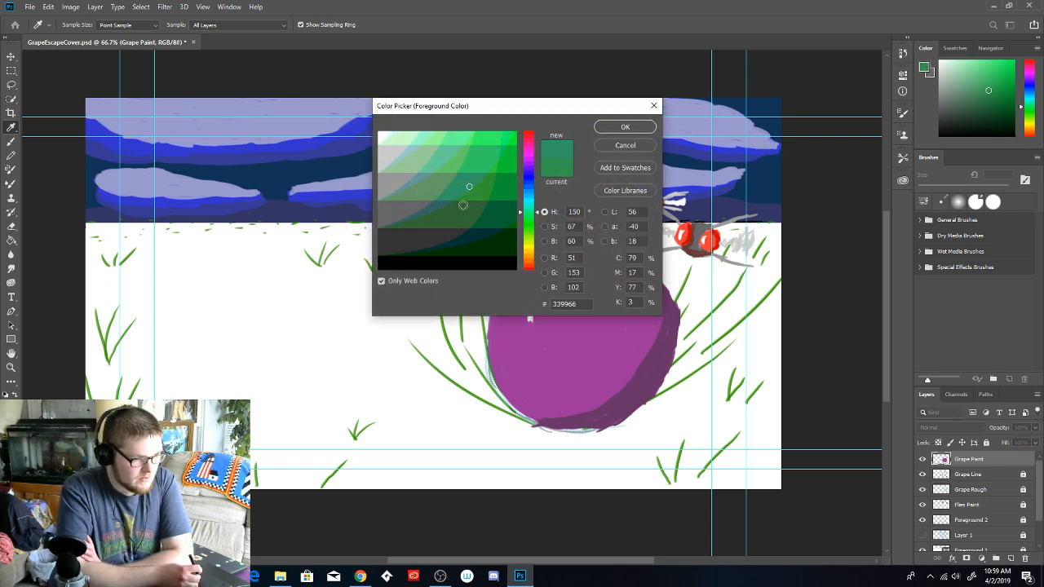
left_click(468, 209)
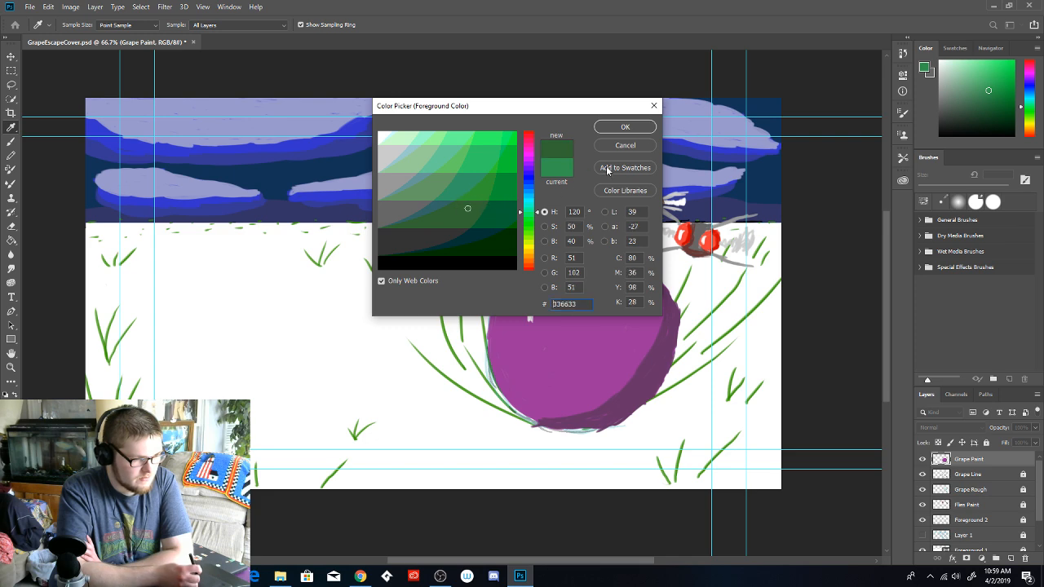
left_click(638, 128)
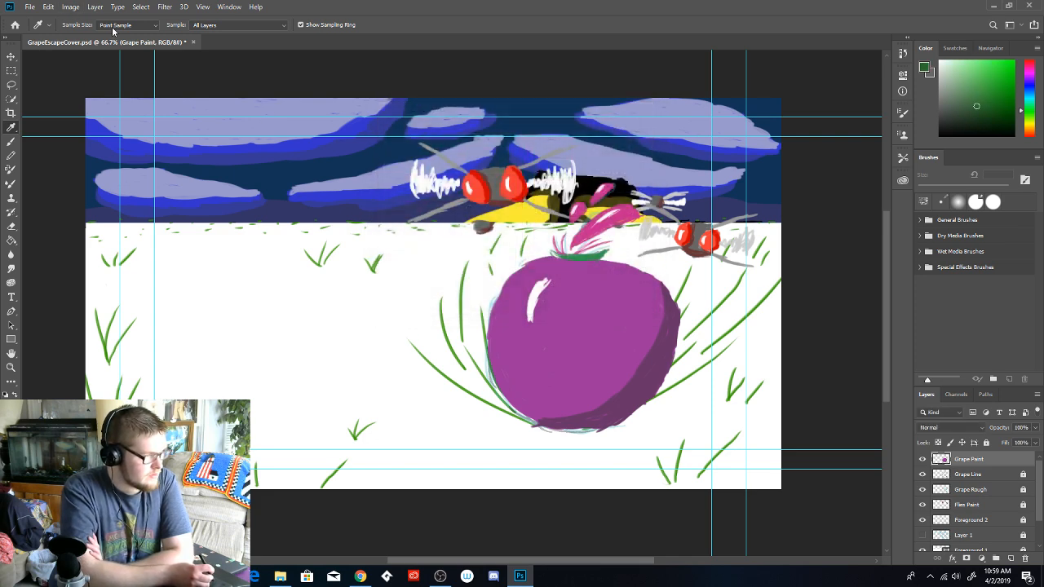
Set the brush size to 6 px and paint dark green shading on the right end of the grape's stem cap
left_click(10, 142)
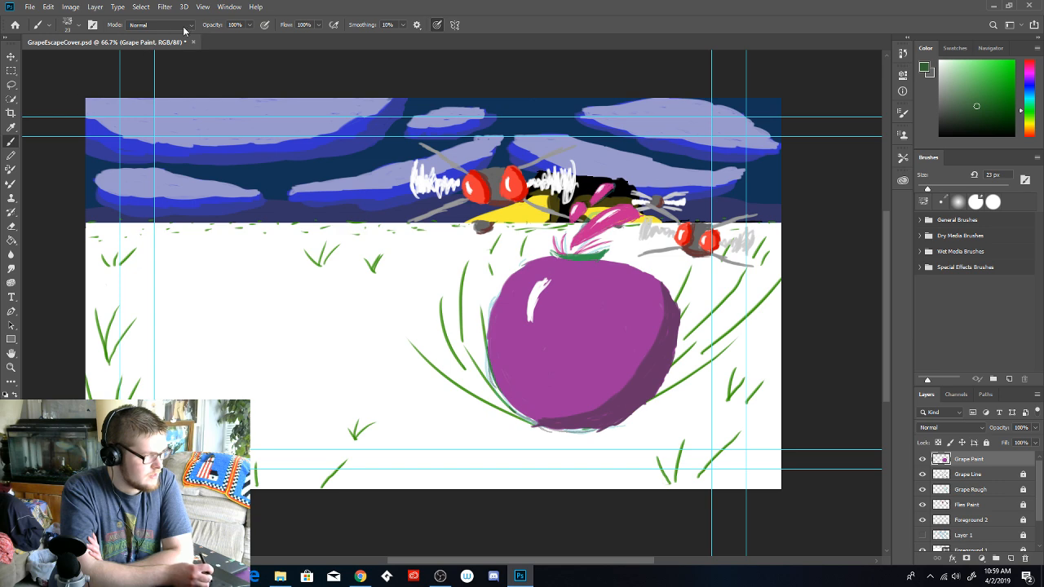
left_click(185, 29)
left_click(69, 27)
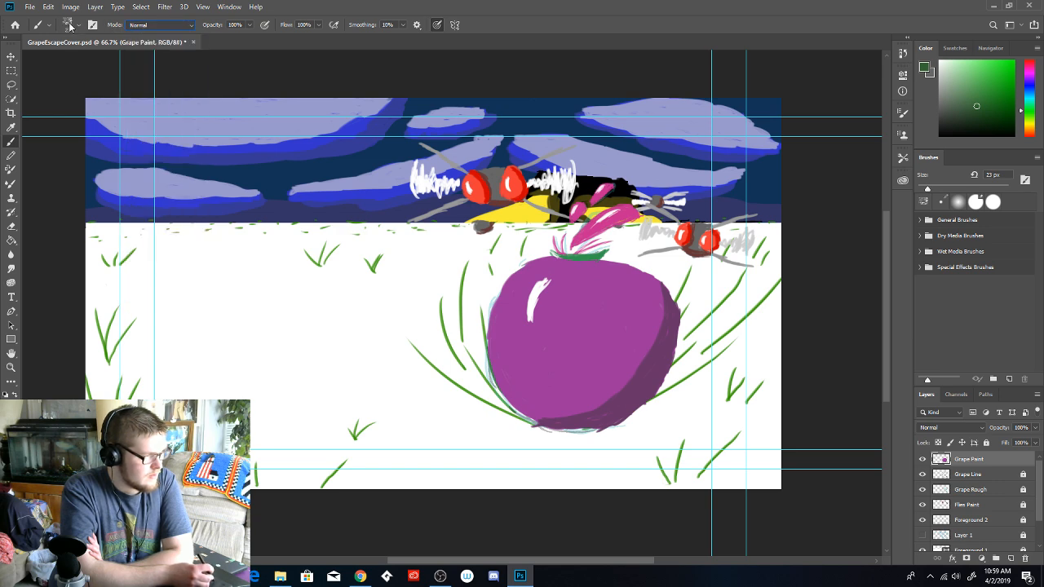
left_click(68, 27)
left_click_drag(70, 60, 61, 60)
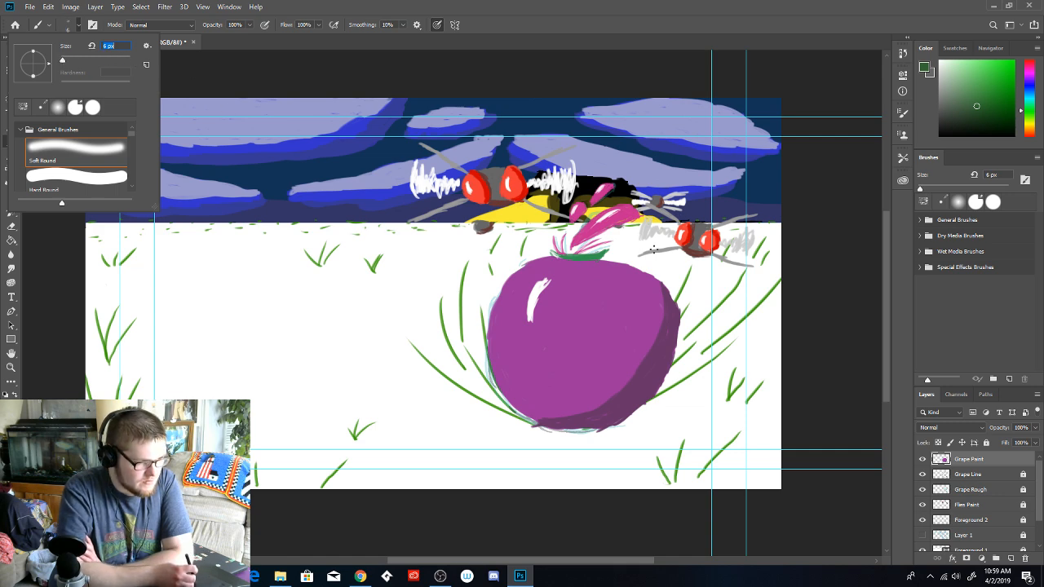
left_click(603, 253)
left_click_drag(605, 252, 598, 257)
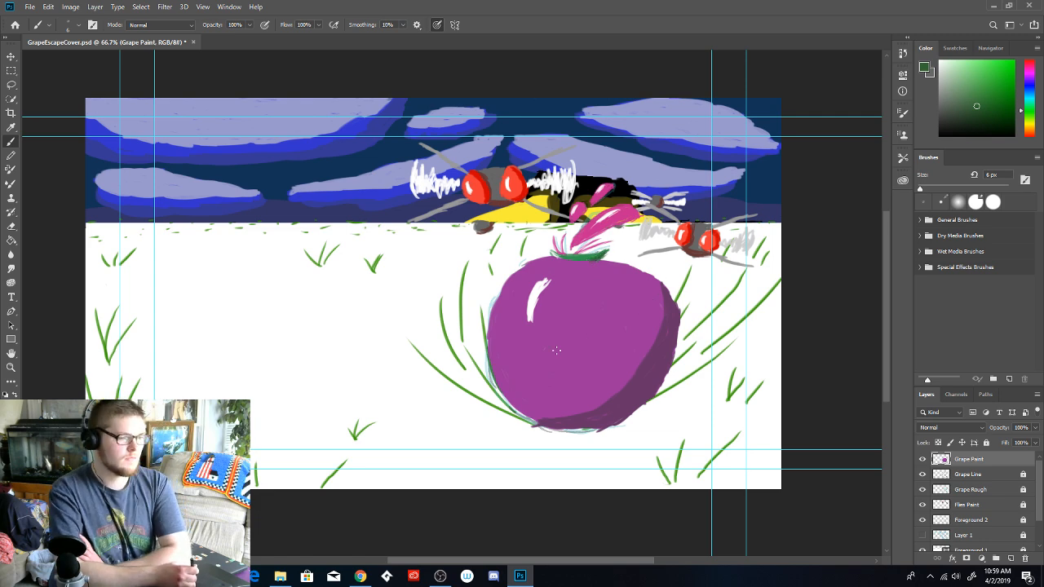
key("alt+e")
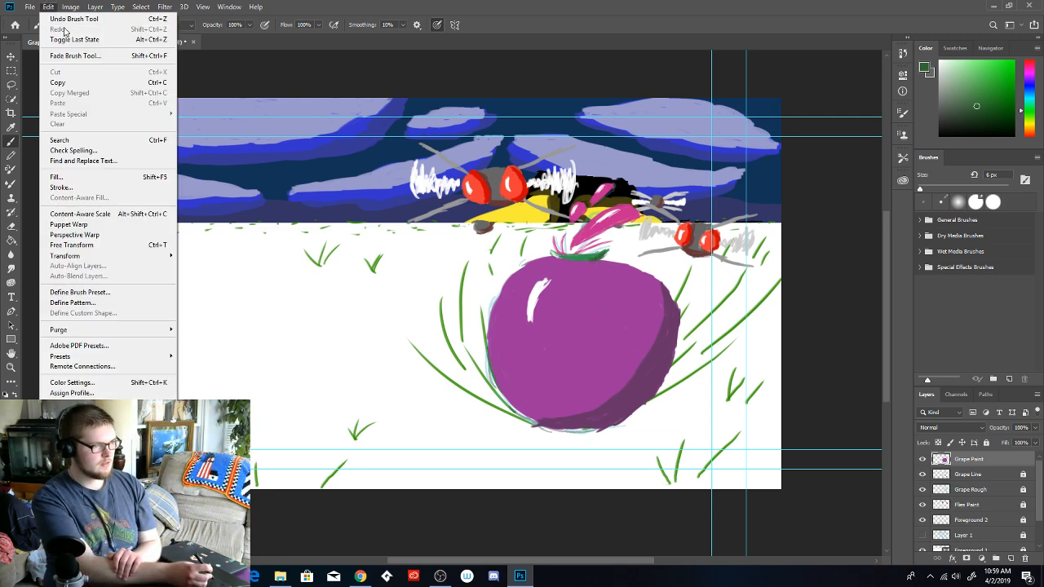
left_click(342, 11)
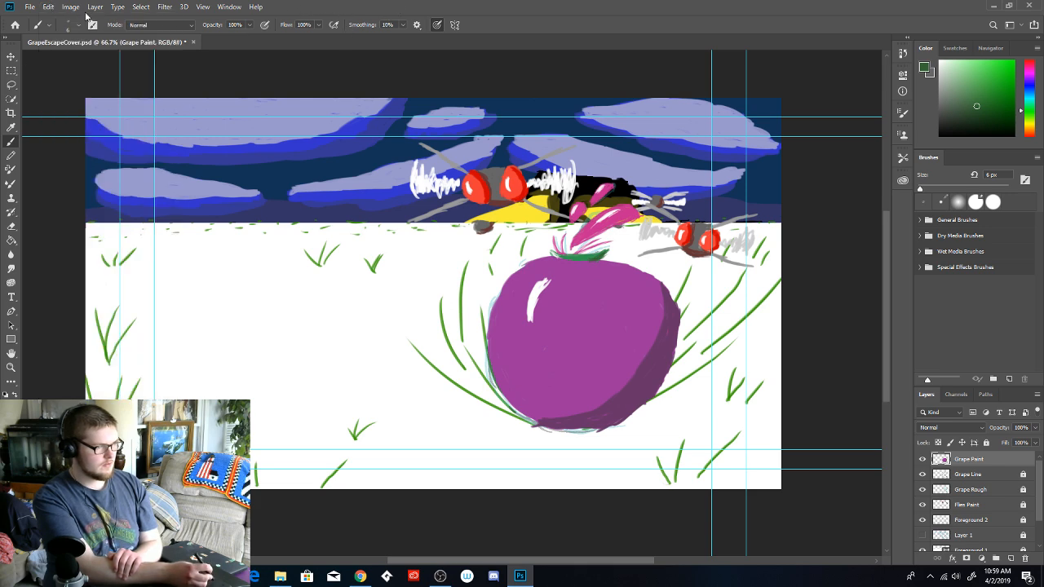
left_click(41, 27)
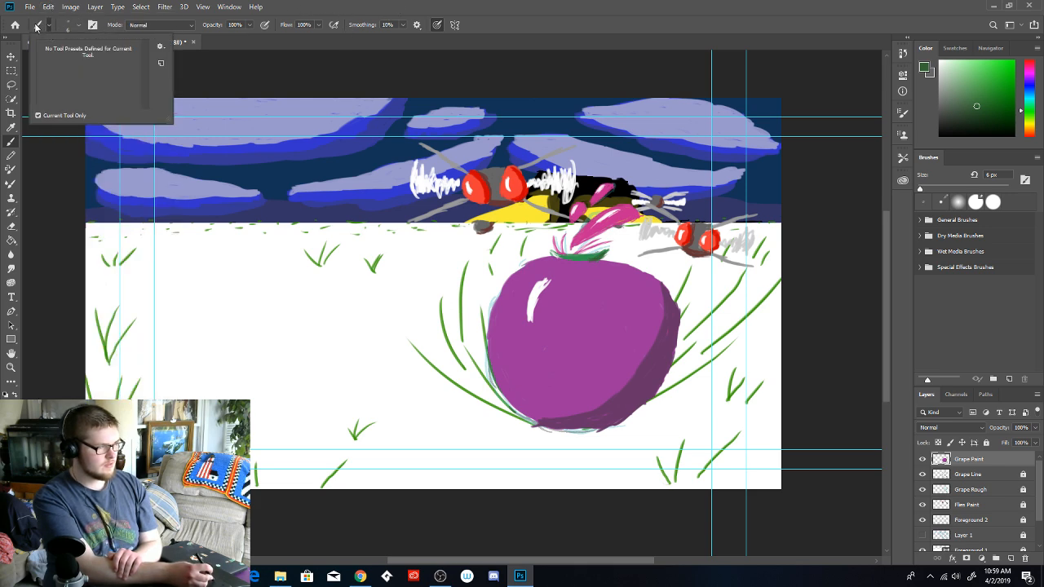
Switch to the Pencil tool and choose the Kyle's Eraser - Natural Edge preset from its brush presets
left_click(11, 155)
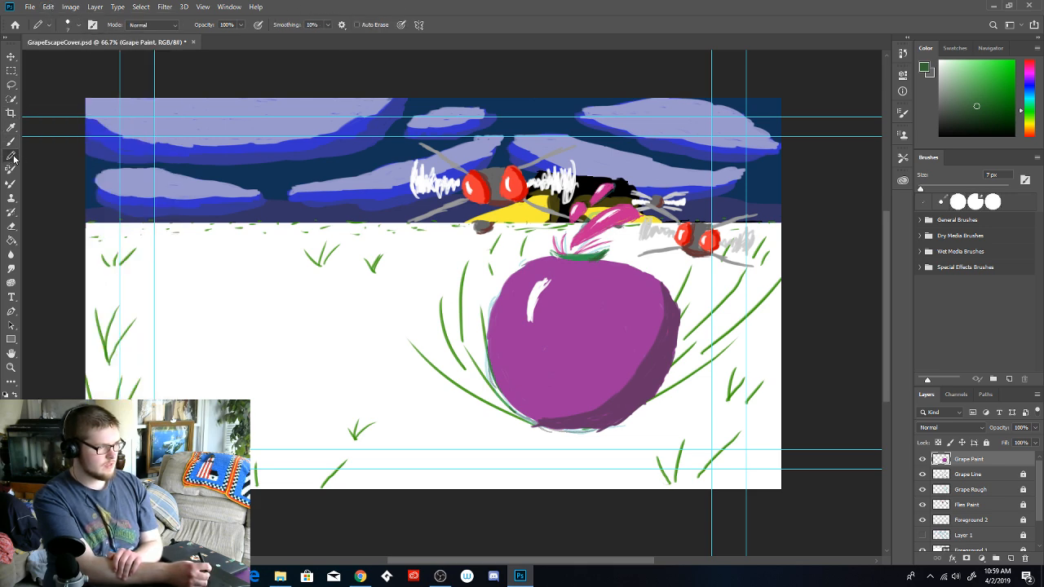
left_click(78, 26)
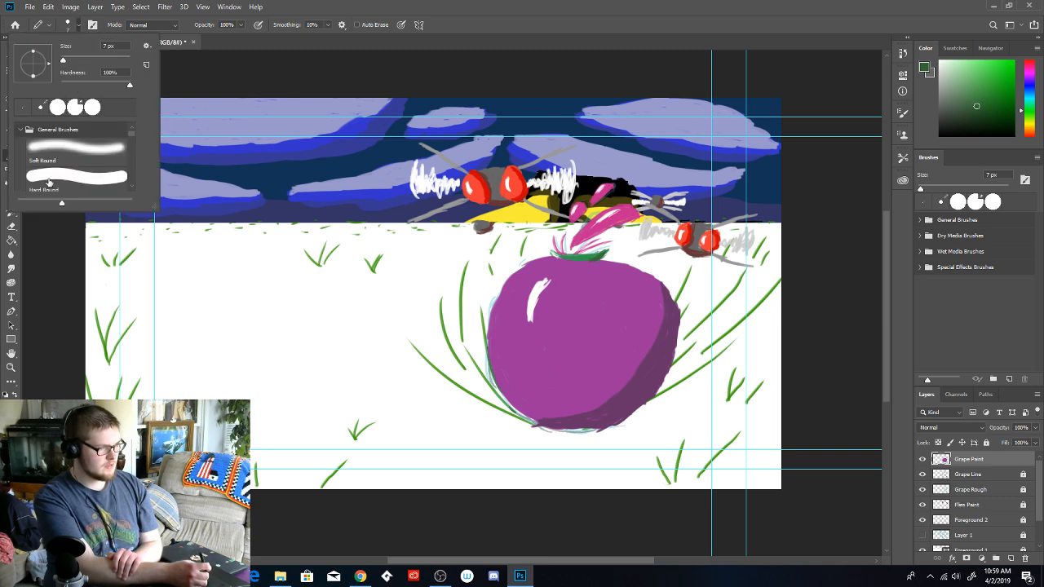
scroll(125, 139, "down", 5)
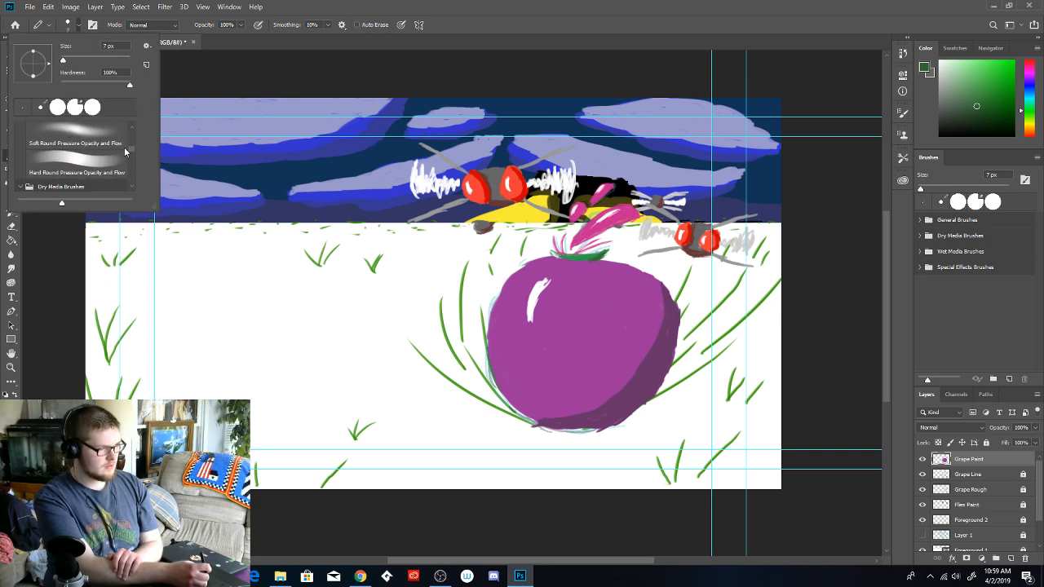
scroll(125, 152, "down", 6)
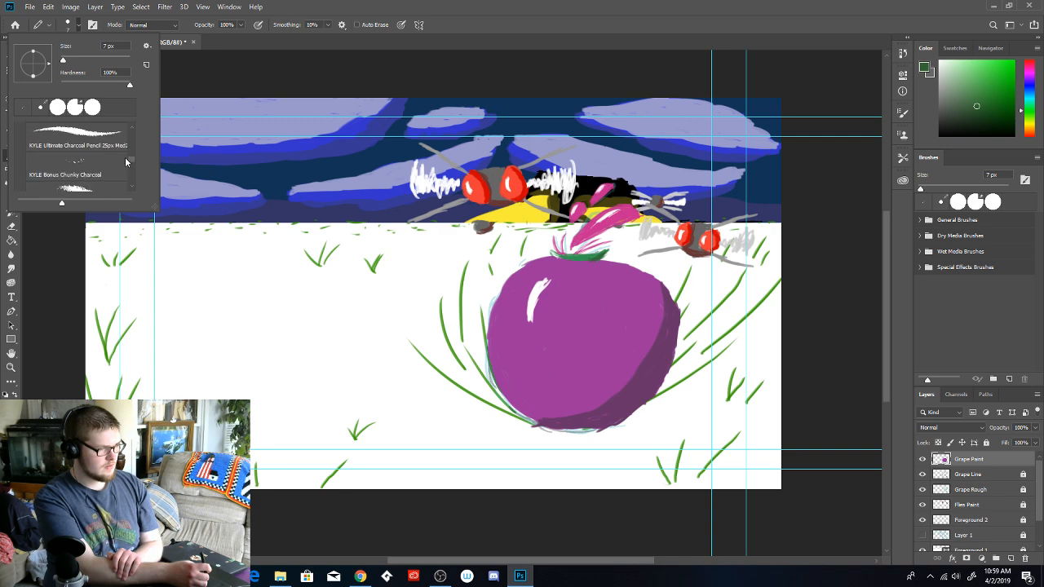
scroll(124, 163, "down", 1)
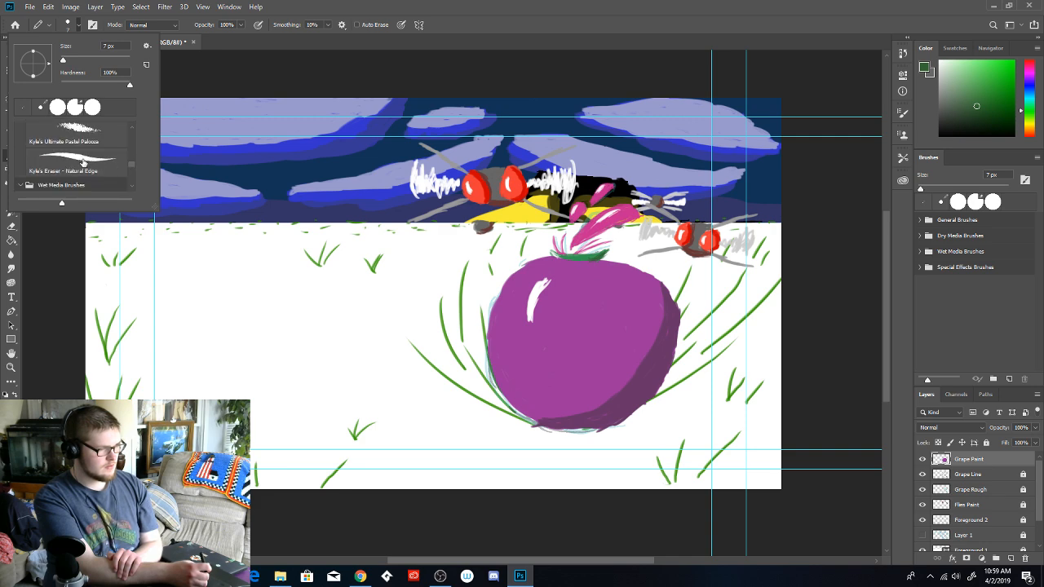
left_click(85, 161)
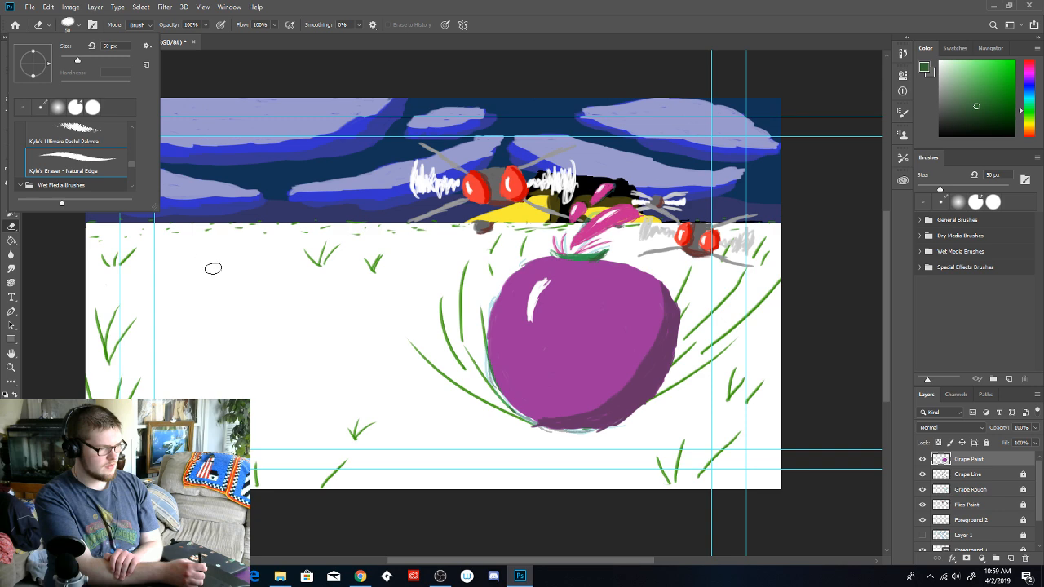
left_click(263, 284)
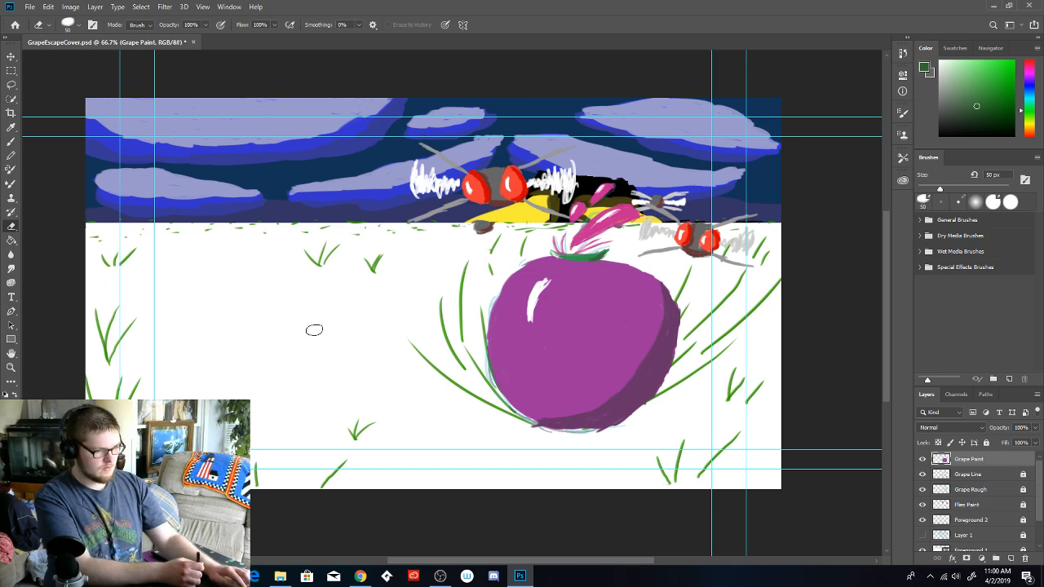
Return to the Pencil tool and try the Kyle's Eraser - Natural Edge preset again
left_click(70, 28)
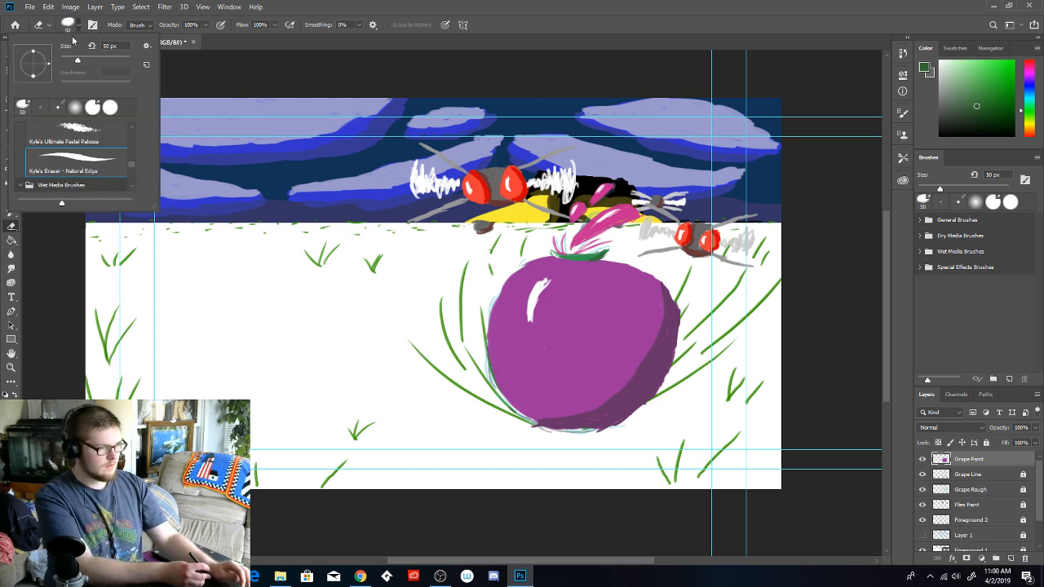
left_click(73, 27)
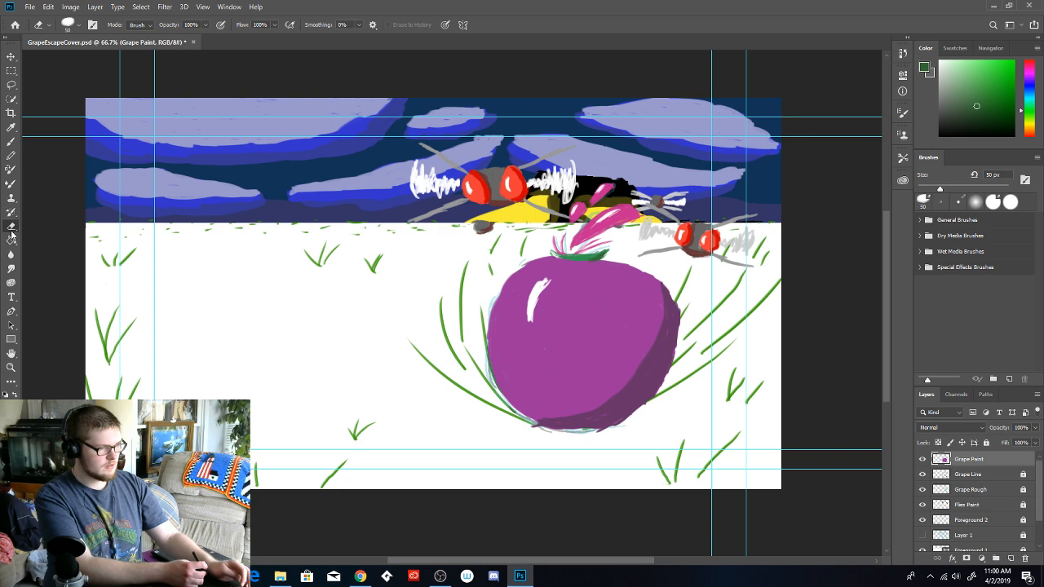
left_click(11, 155)
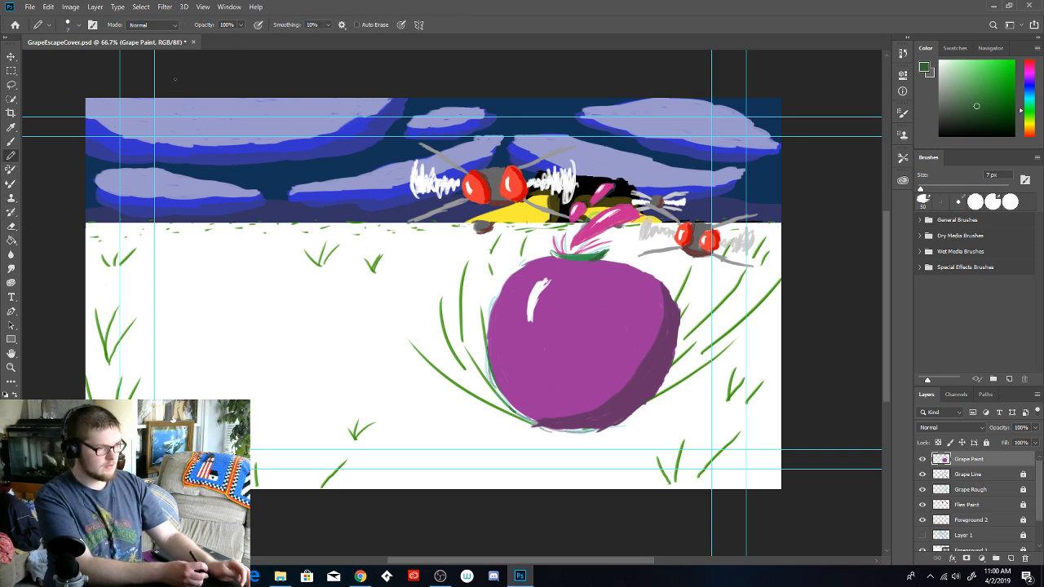
left_click(72, 26)
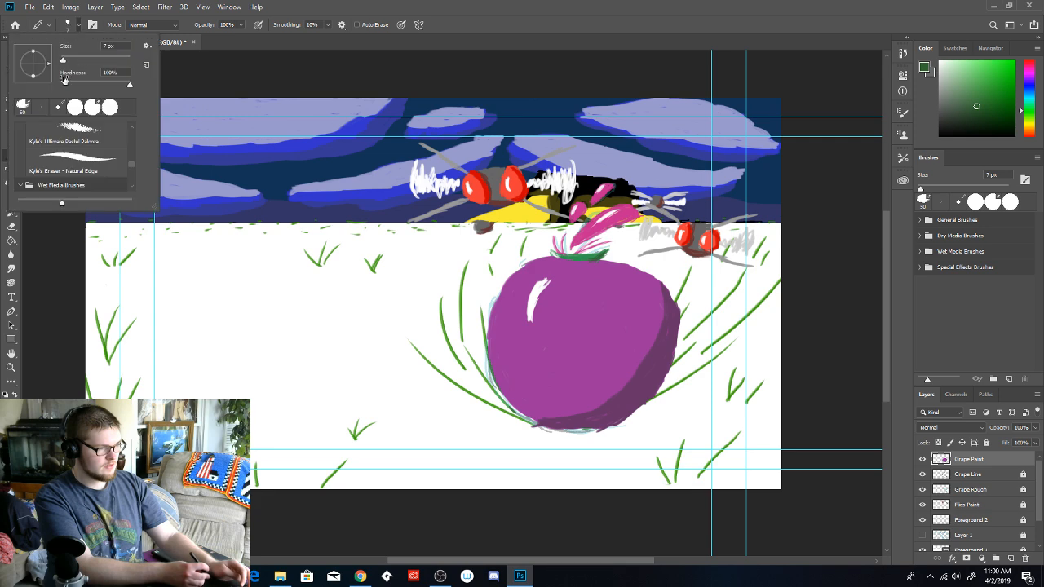
left_click(92, 165)
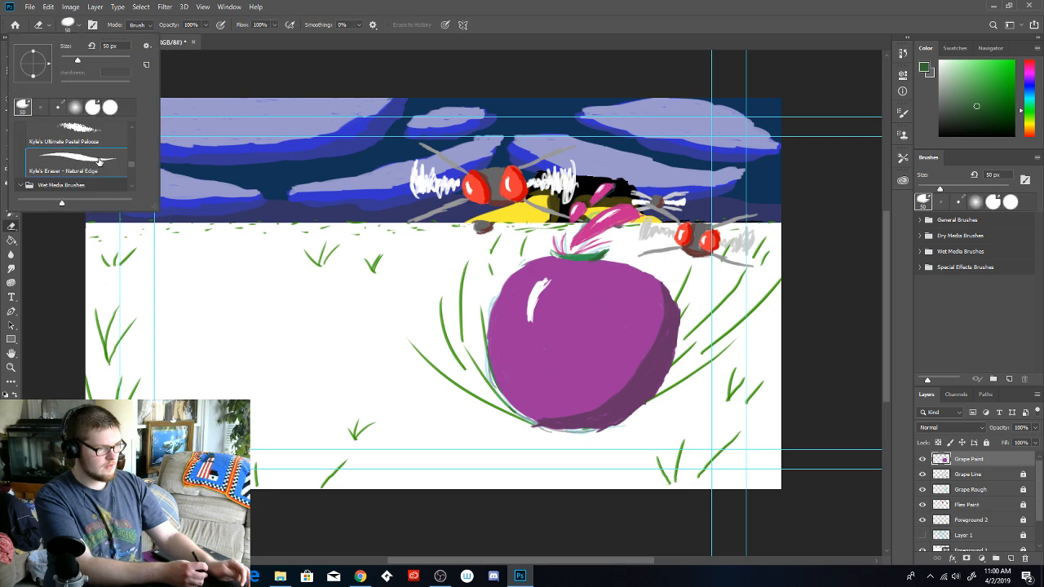
left_click(211, 70)
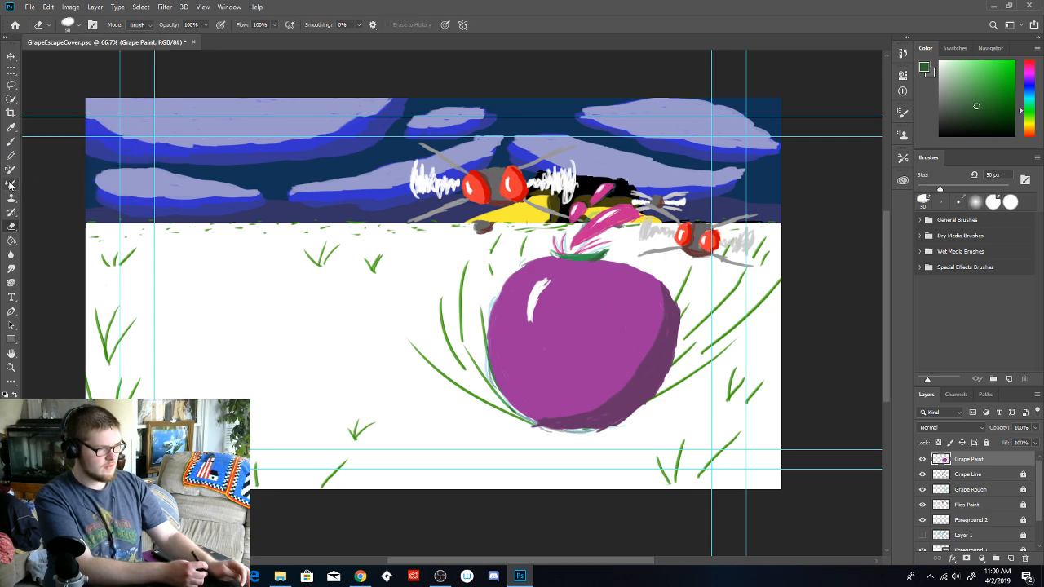
Switch to the Brush tool, choose the Hard Round Pressure Size preset at 6 px and try a test stroke on the canvas
left_click(10, 155)
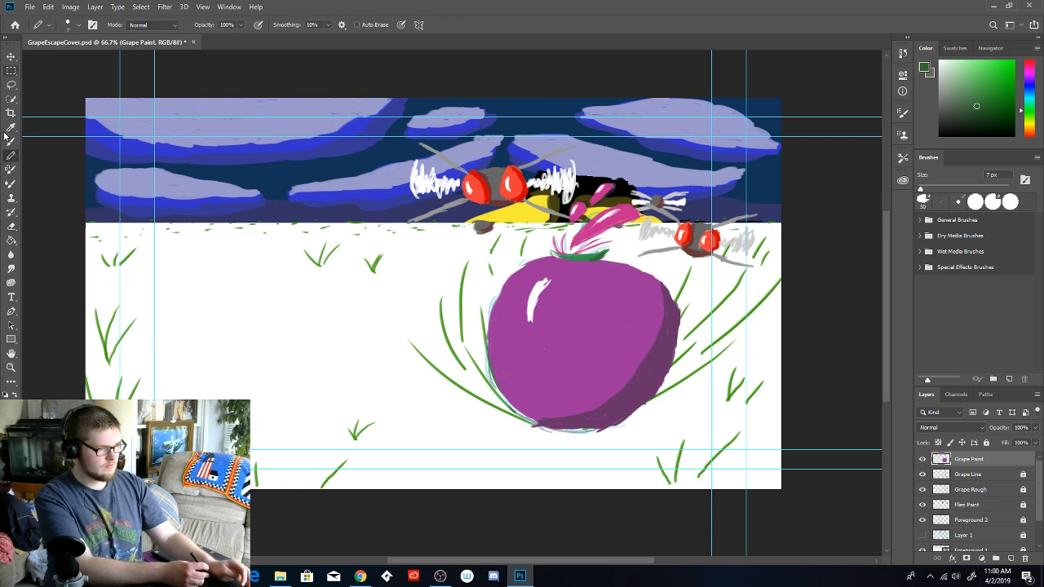
key("b")
left_click(67, 26)
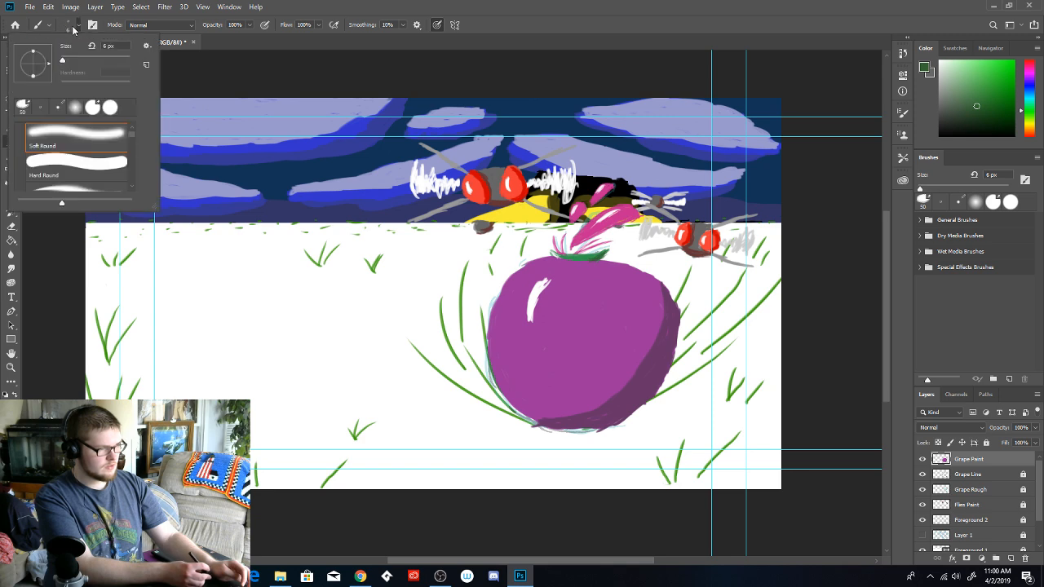
scroll(128, 142, "down", 3)
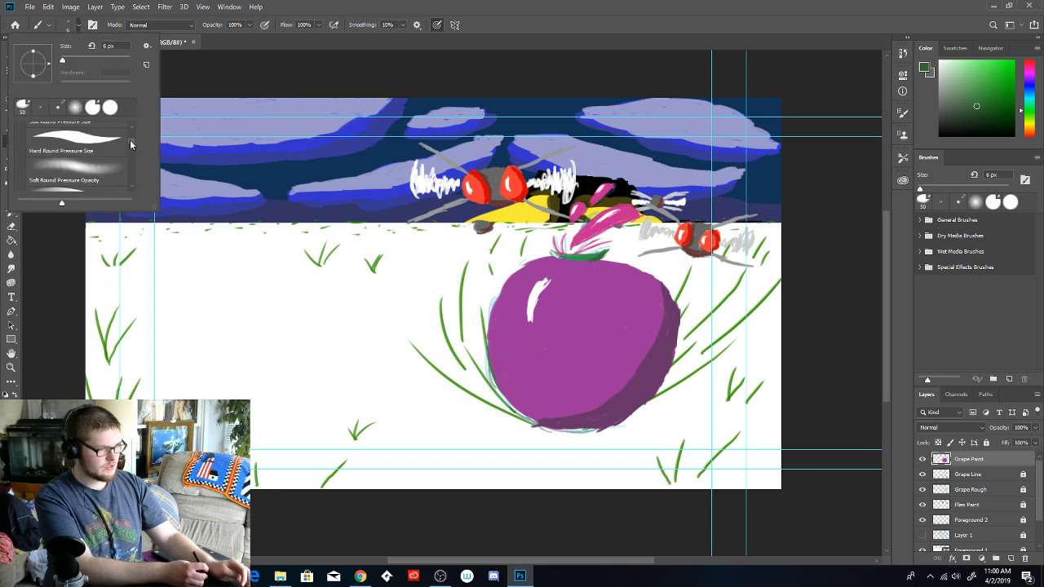
left_click(130, 146)
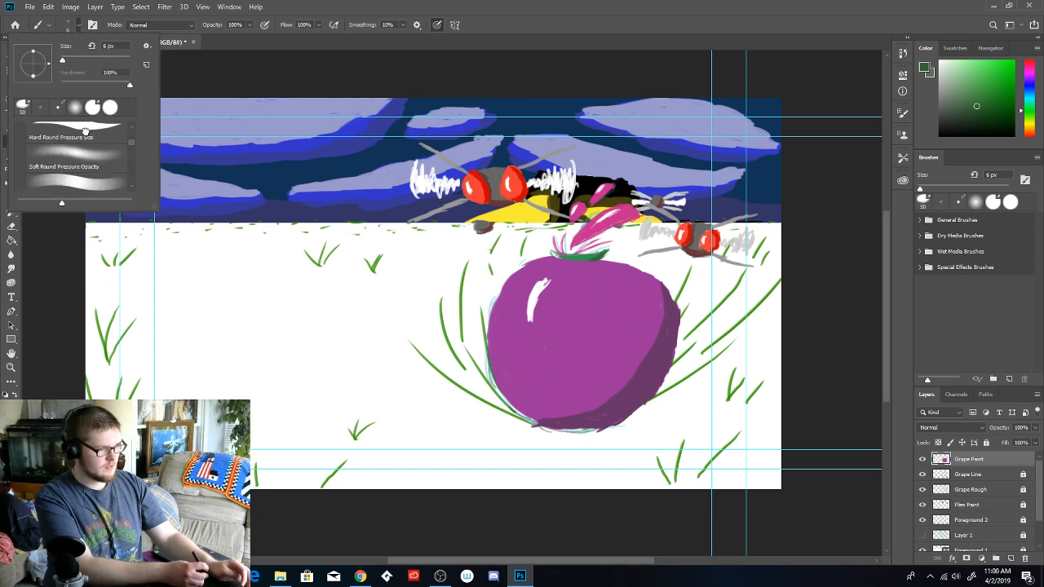
left_click(169, 318)
left_click_drag(189, 336, 249, 296)
key("ctrl+z")
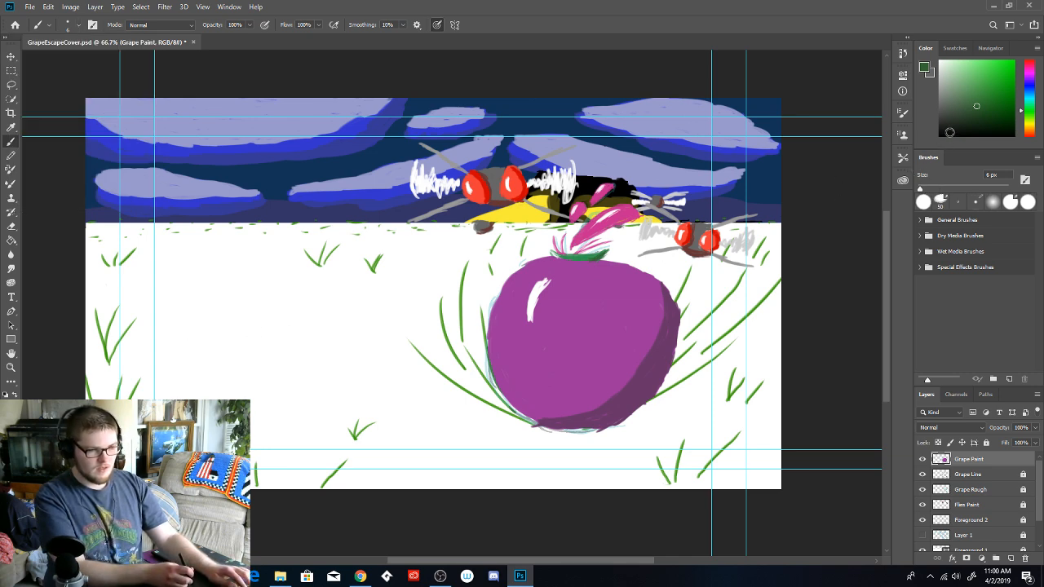
Set the foreground colour to black and try a stroke near the grape's upper-right edge
left_click(942, 134)
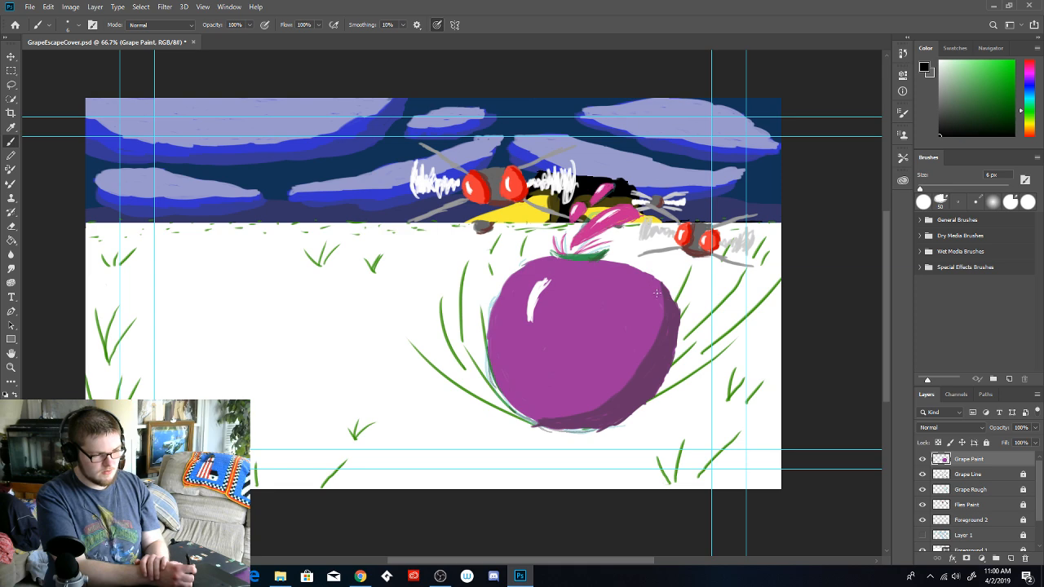
mouse_move(649, 304)
left_mouse_down()
mouse_move(669, 274)
mouse_move(653, 253)
left_mouse_up()
key("ctrl+z")
key("ctrl+z")
key("ctrl+z")
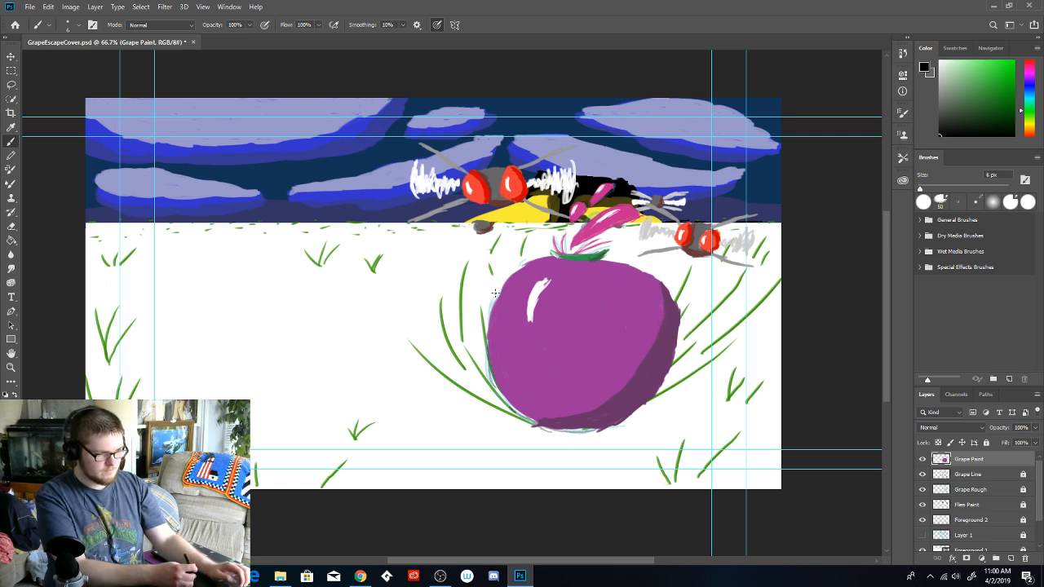
Try single black strokes along the grape's upper-left edge, undoing each one
left_click_drag(499, 292, 561, 241)
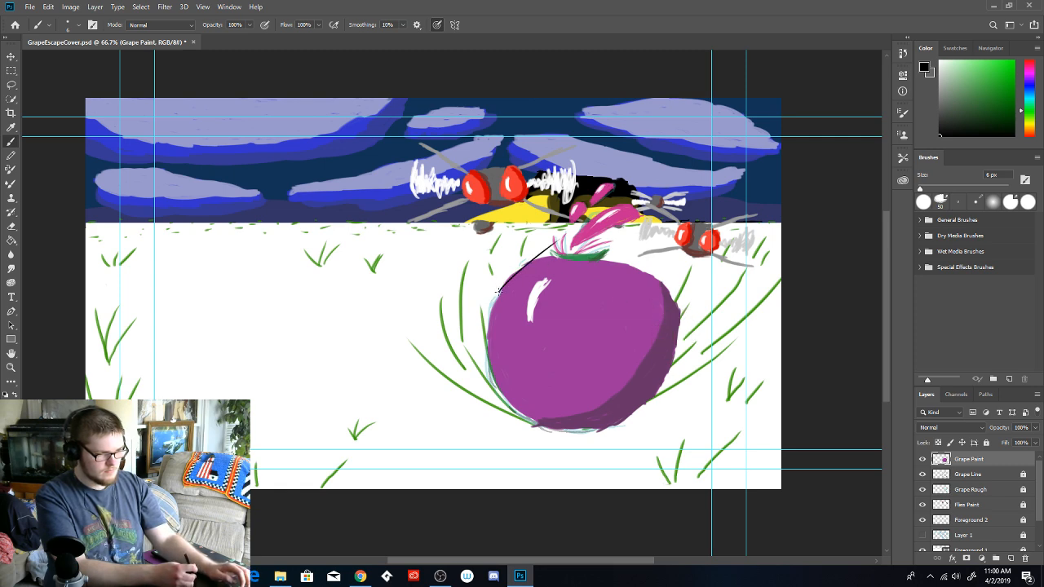
key("ctrl+z")
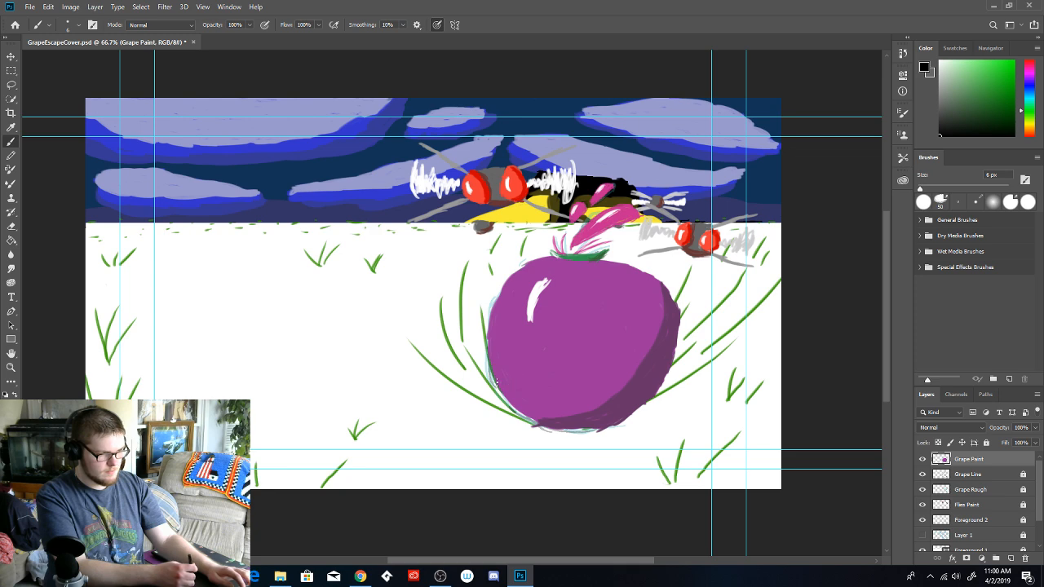
left_click_drag(495, 375, 526, 285)
key("ctrl+z")
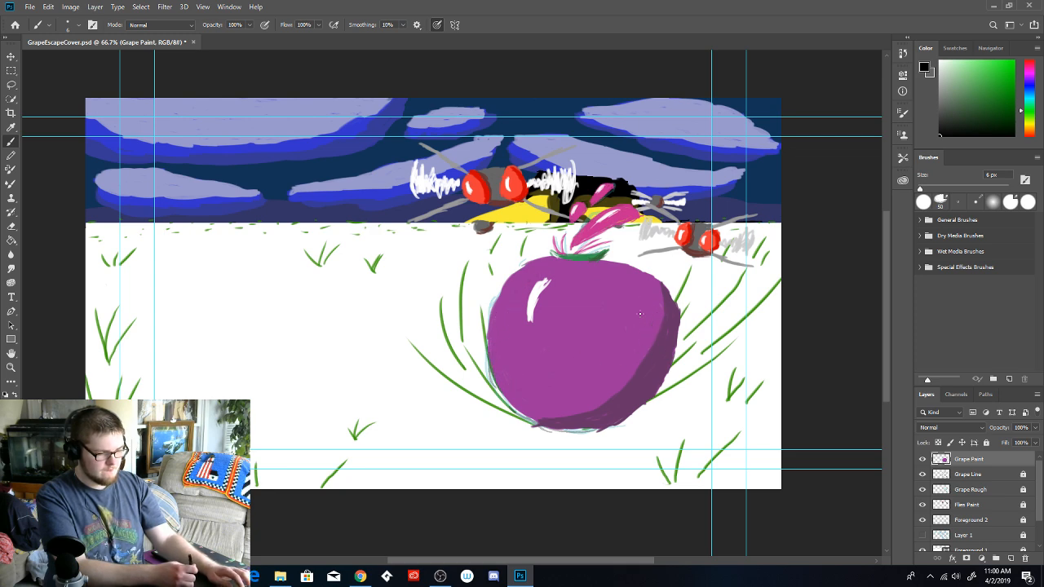
left_click_drag(515, 252, 460, 328)
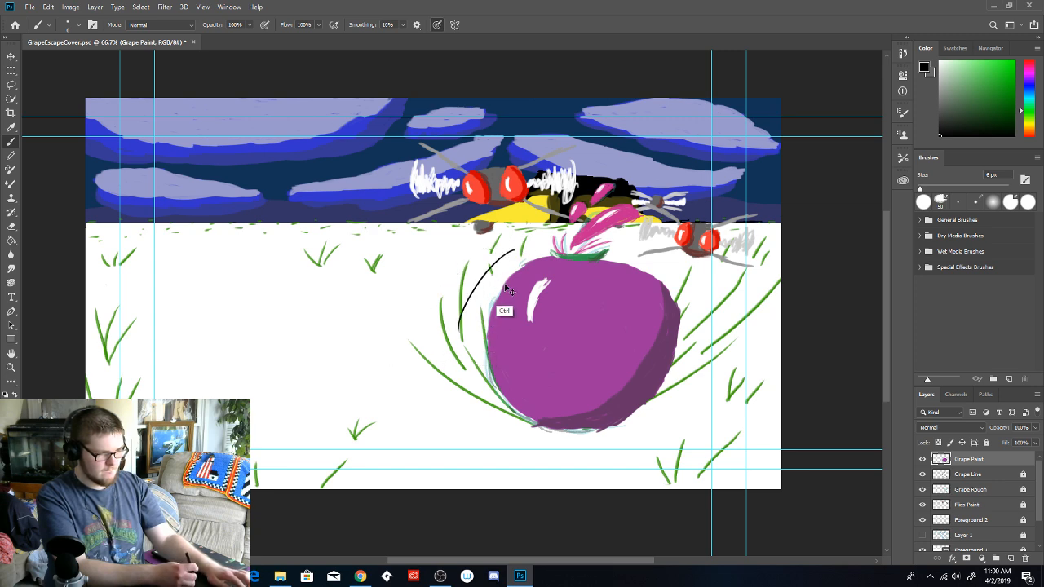
key("ctrl+z")
Try steeper black strokes from the middle of the grape's left edge up past its shoulder, undoing each one
left_click_drag(483, 300, 536, 241)
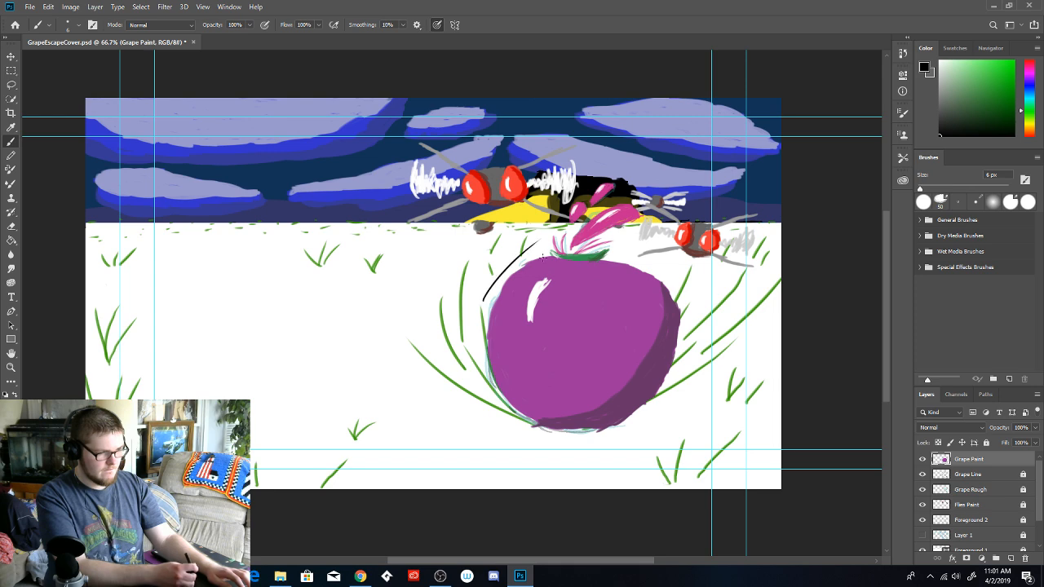
key("ctrl+z")
left_click_drag(483, 339, 527, 256)
key("ctrl+z")
mouse_move(488, 351)
left_mouse_down()
mouse_move(491, 303)
mouse_move(525, 258)
left_mouse_up()
key("ctrl+z")
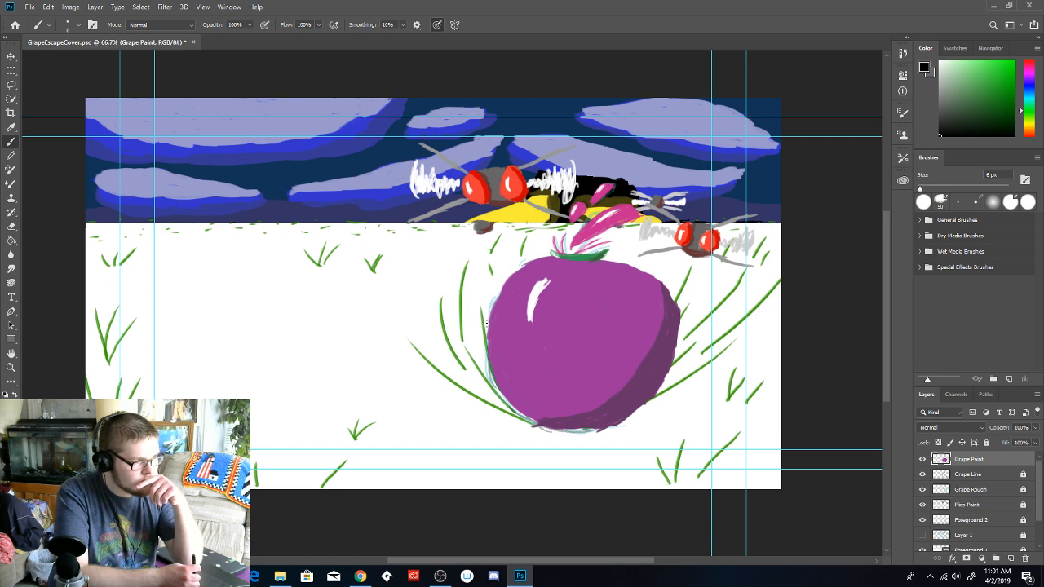
left_click_drag(490, 346, 512, 243)
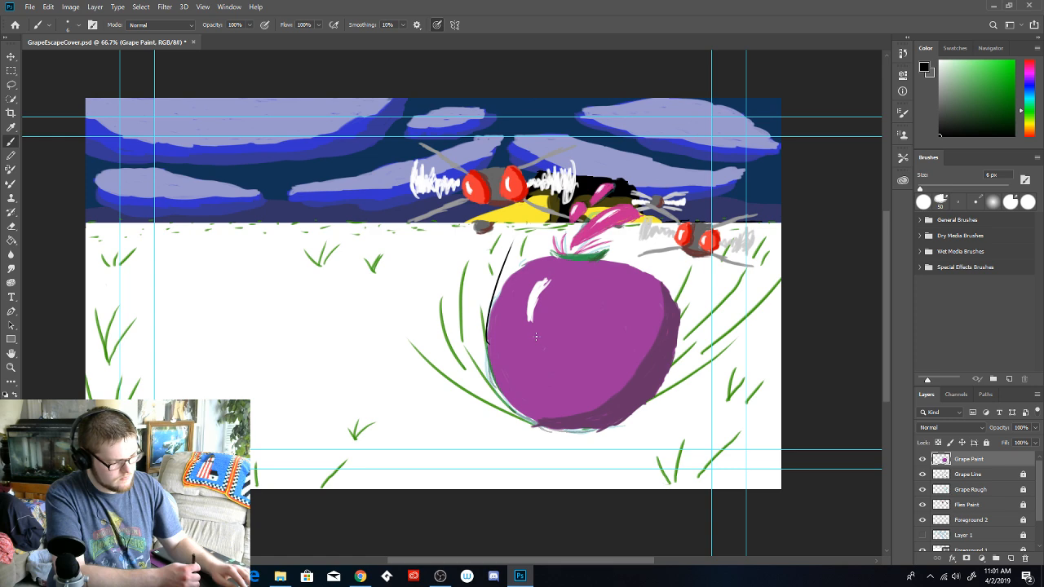
key("ctrl+z")
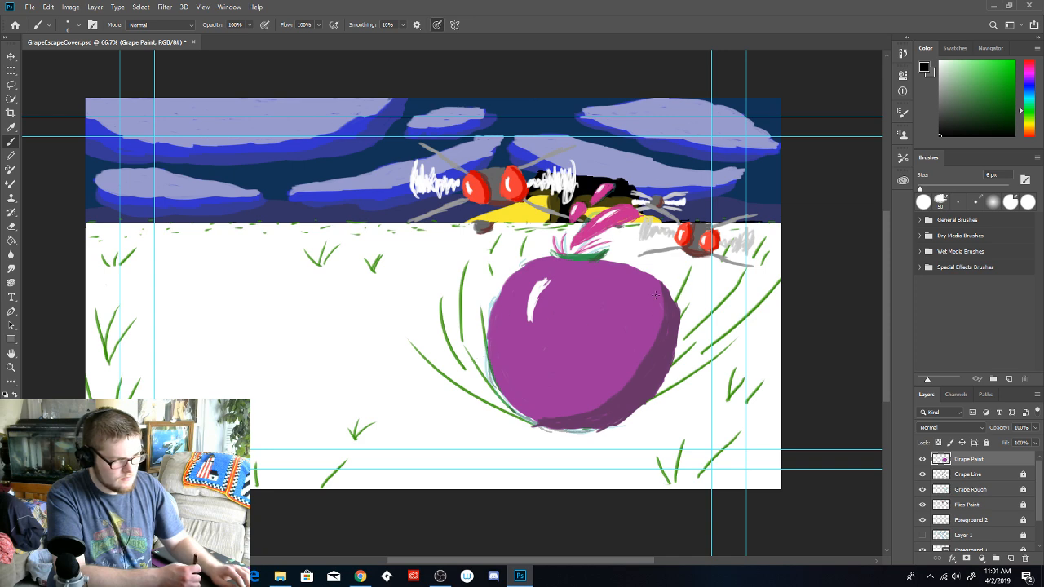
Try three slanted black strokes across the right half of the grape's body and undo them
left_click_drag(614, 375, 677, 284)
left_click_drag(613, 351, 648, 273)
left_click_drag(612, 313, 637, 243)
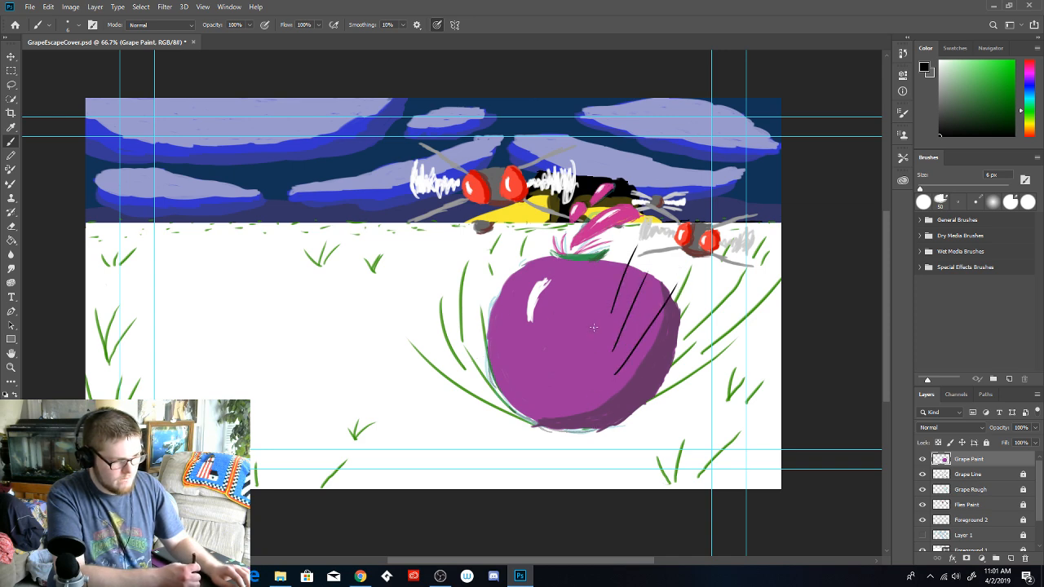
key("ctrl+z")
key("ctrl+z")
key("ctrl+z")
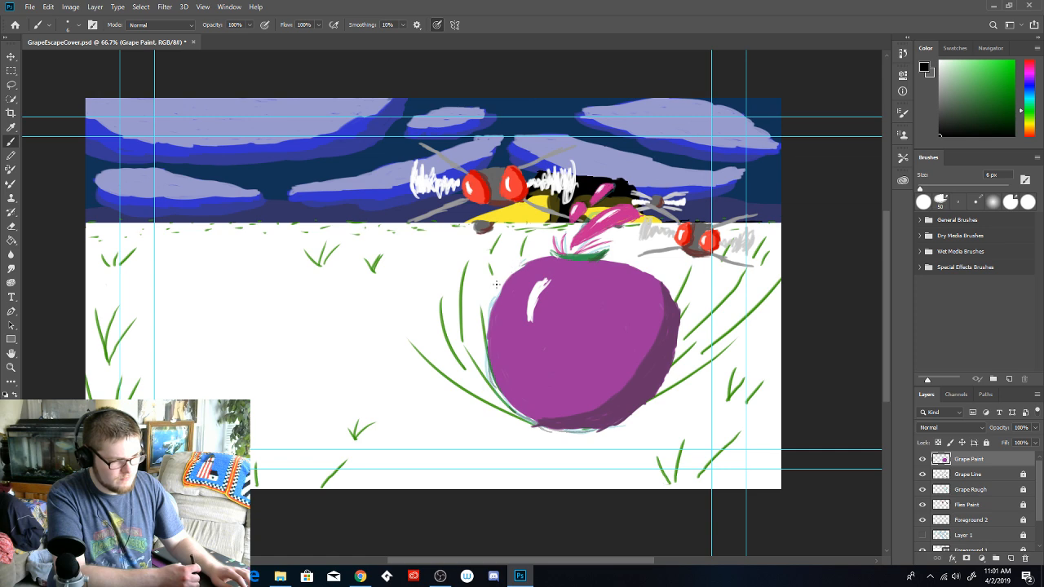
Draw thin slanted black motion lines beside the grape's upper-left edge, redoing the first attempt
mouse_move(496, 302)
left_mouse_down()
mouse_move(523, 239)
mouse_move(564, 224)
left_mouse_up()
key("ctrl+z")
key("ctrl+z")
key("ctrl+z")
mouse_move(491, 307)
left_mouse_down()
mouse_move(523, 254)
mouse_move(550, 241)
left_mouse_up()
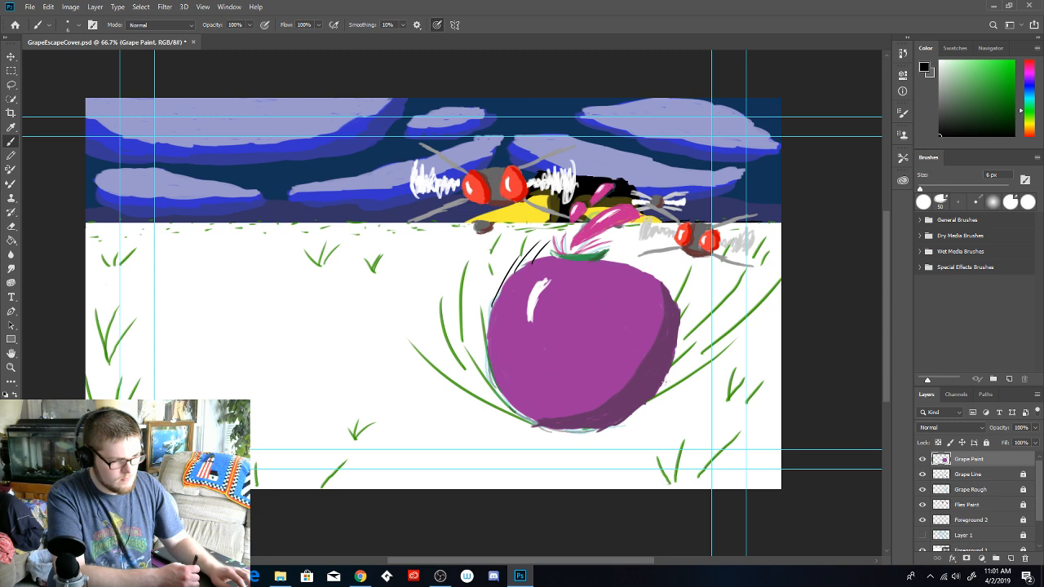
Try black motion lines off the grape's lower-right edge and an extra stroke down its left edge, and undo them
mouse_move(654, 389)
left_mouse_down()
mouse_move(698, 345)
mouse_move(706, 351)
left_mouse_up()
left_click_drag(641, 406, 720, 365)
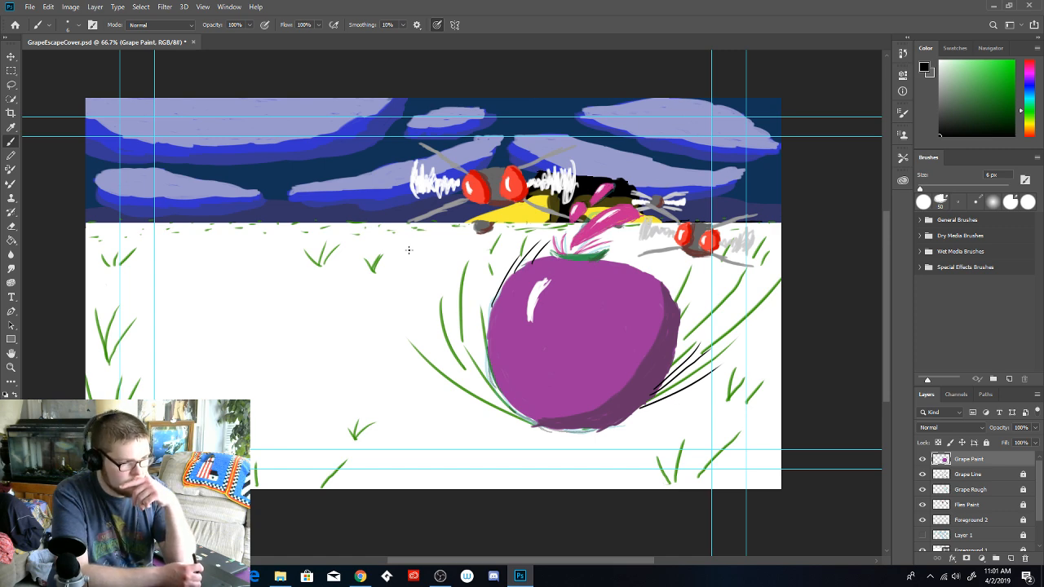
left_click_drag(493, 297, 489, 326)
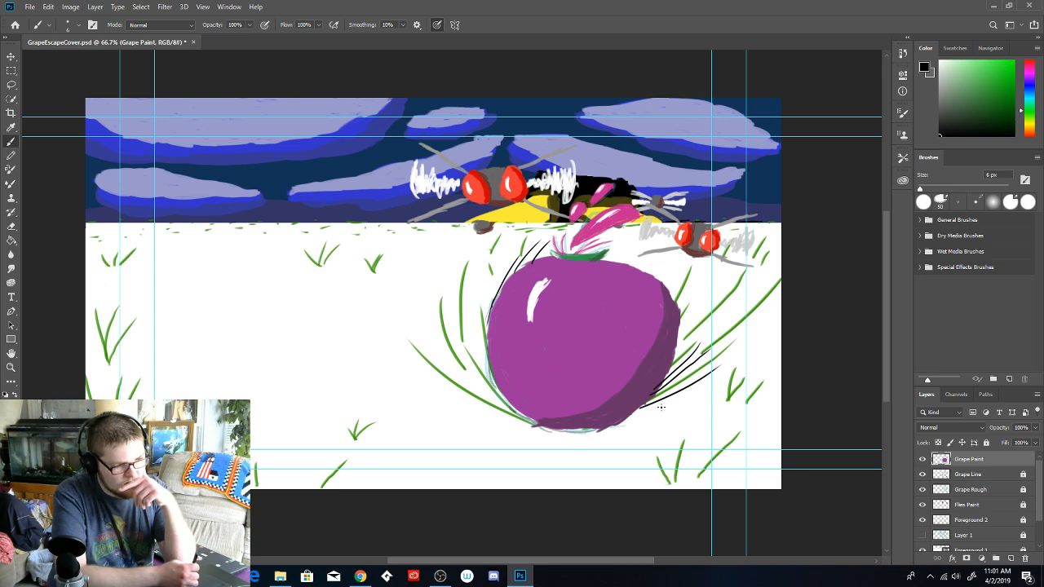
left_click_drag(698, 353, 624, 422)
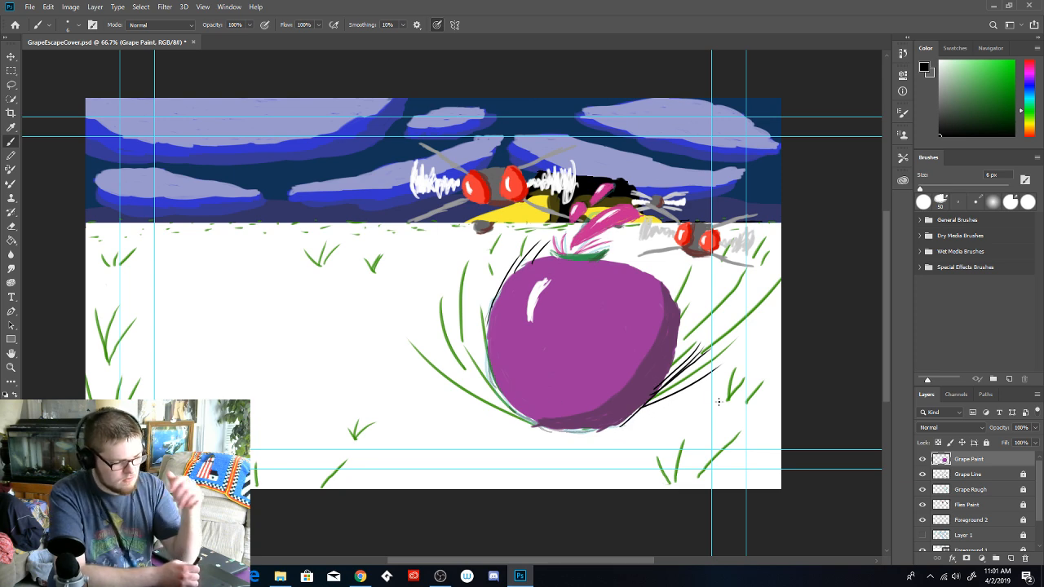
key("ctrl+z")
key("ctrl+z")
key("ctrl+z")
key("ctrl+z")
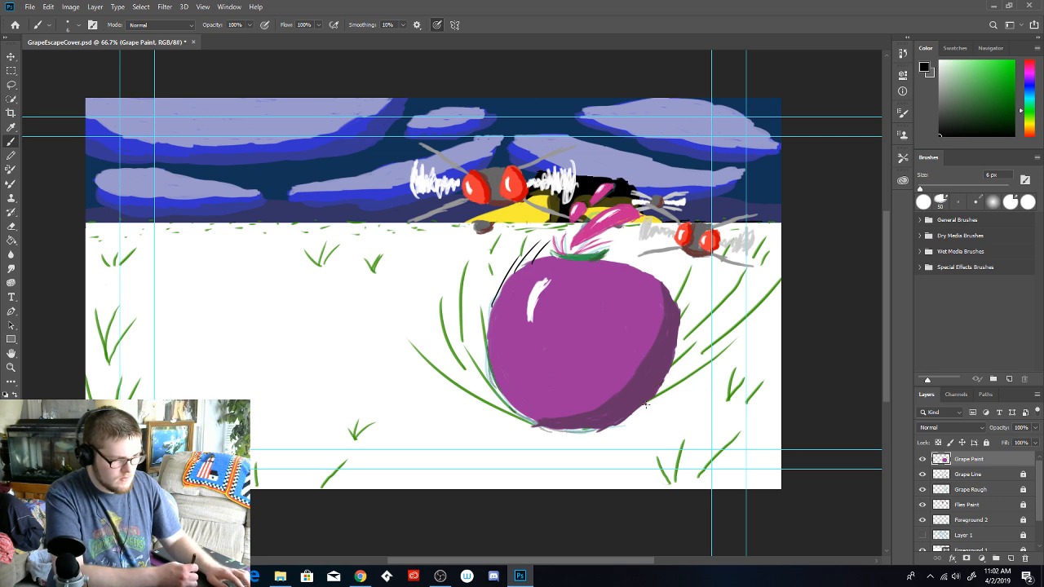
Try curved black strokes hugging the grape's right edge and undo them
left_click_drag(651, 398, 682, 286)
key("ctrl+z")
left_click_drag(653, 397, 693, 332)
left_click_drag(669, 370, 682, 301)
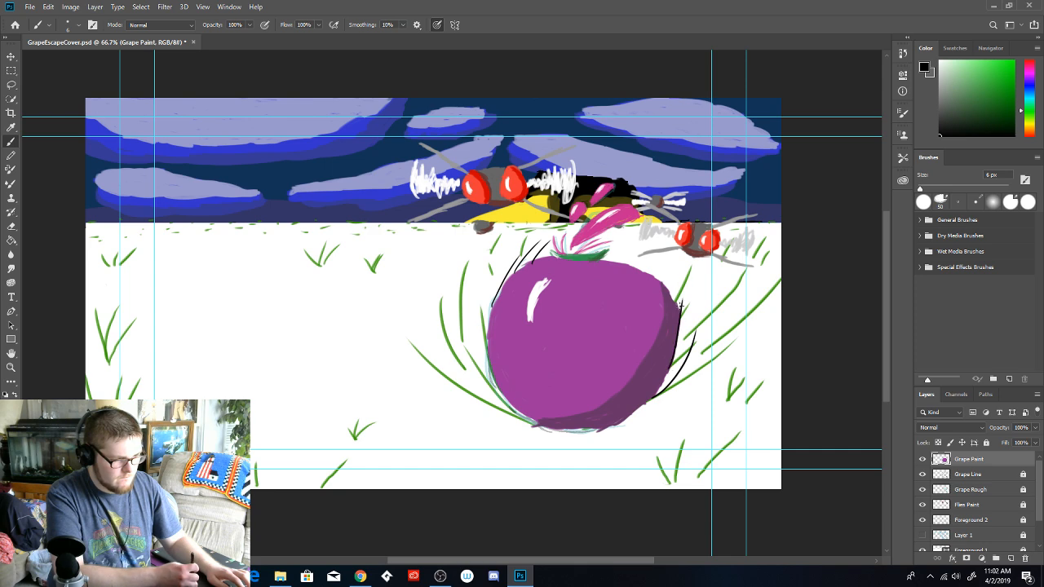
key("ctrl+z")
mouse_move(677, 354)
left_mouse_down()
mouse_move(688, 296)
mouse_move(681, 316)
mouse_move(683, 274)
left_mouse_up()
key("ctrl+z")
key("ctrl+z")
key("ctrl+z")
Try straighter black motion lines rising from the grape's lower-right and right edges, and undo them
left_click_drag(644, 408, 682, 371)
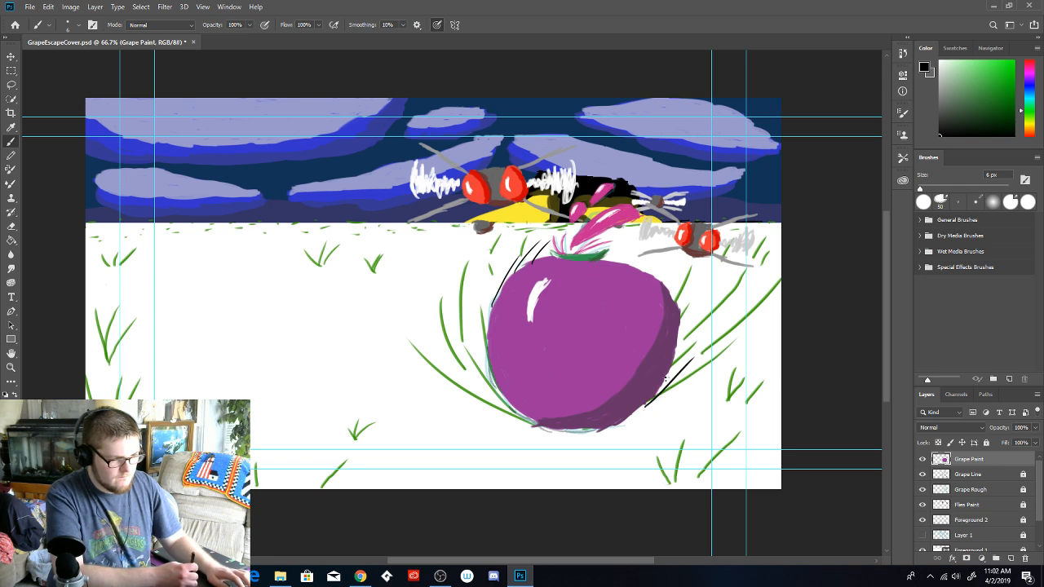
key("ctrl+z")
left_click_drag(636, 410, 716, 324)
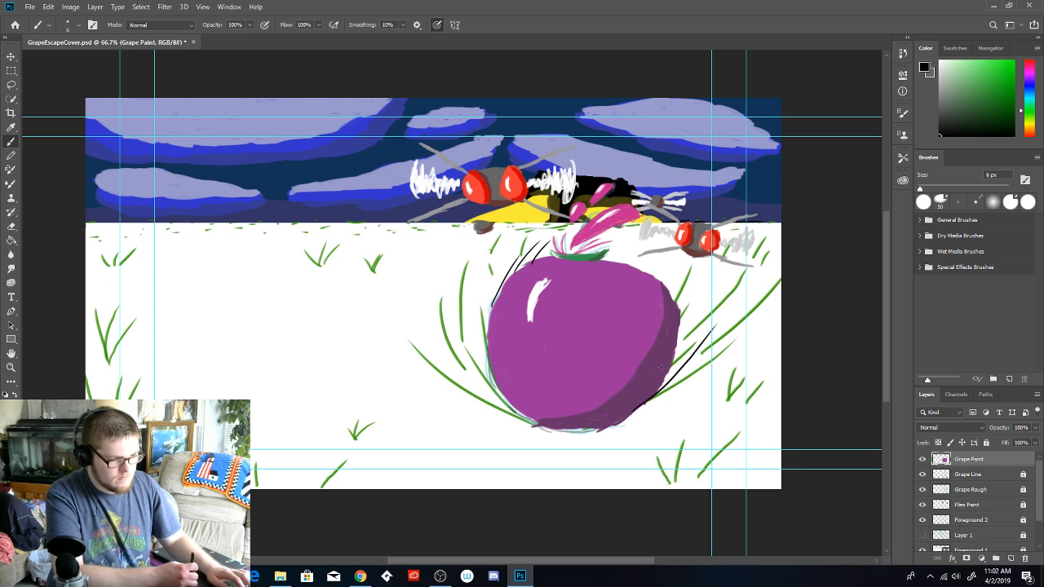
left_click_drag(667, 367, 706, 295)
left_click_drag(680, 331, 695, 297)
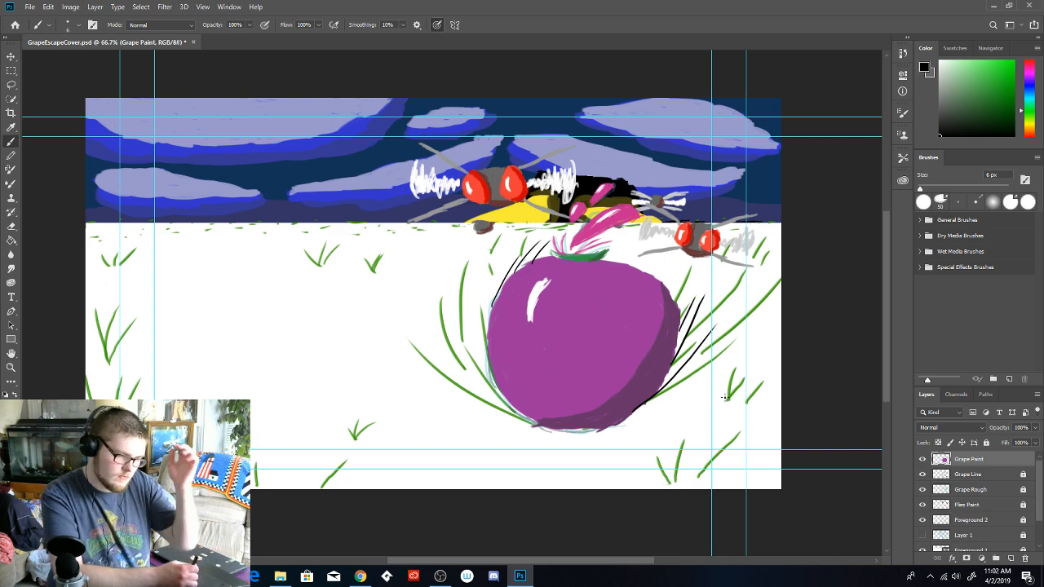
key("ctrl+z")
key("ctrl+z")
key("ctrl+z")
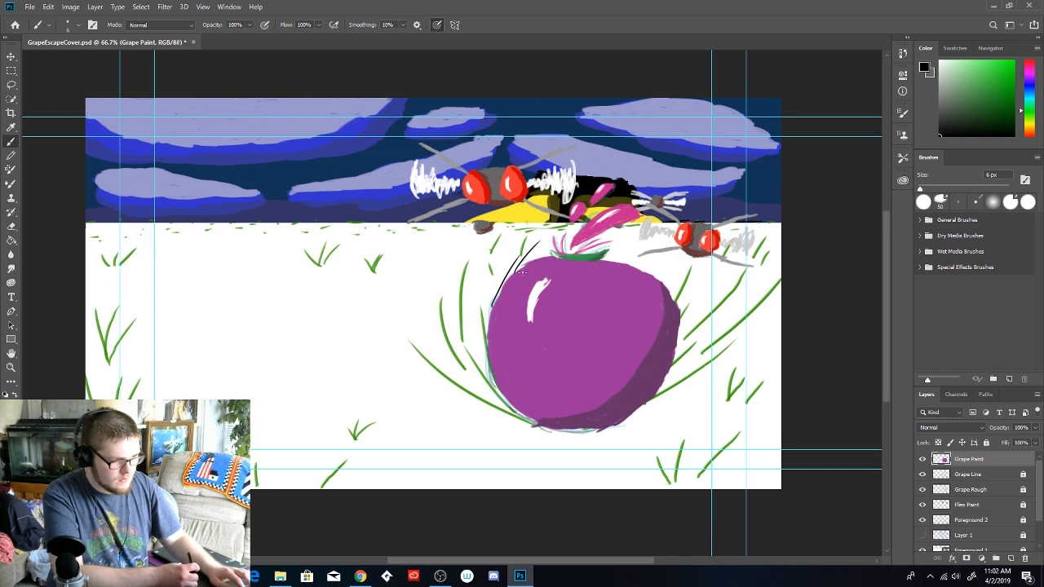
Redraw the short black line at the grape's upper left and draw two long motion lines off its lower-right edge
left_click_drag(551, 246, 535, 262)
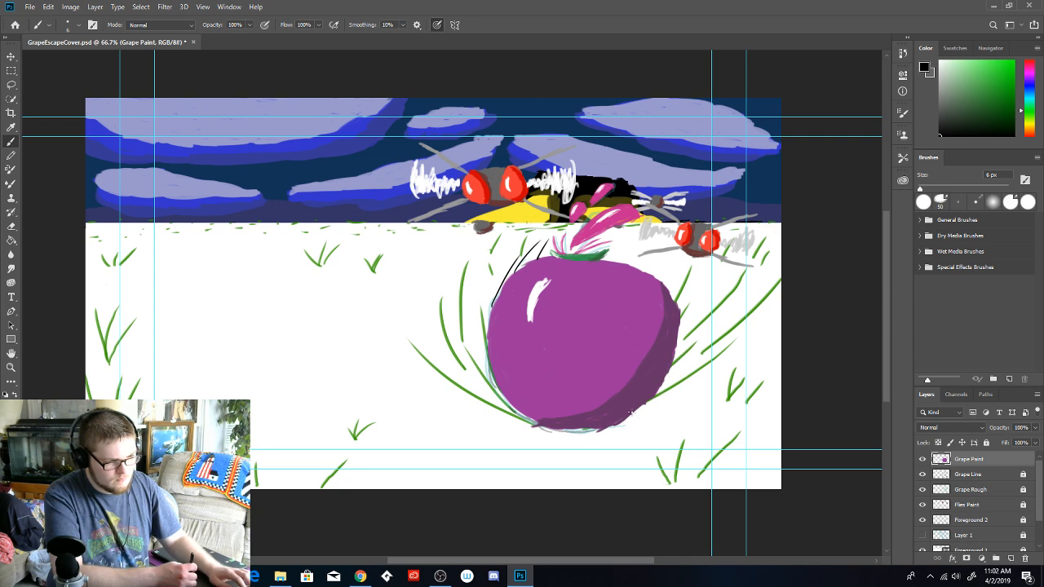
left_click_drag(606, 427, 707, 374)
mouse_move(643, 401)
left_mouse_down()
mouse_move(719, 344)
mouse_move(671, 356)
mouse_move(730, 298)
left_mouse_up()
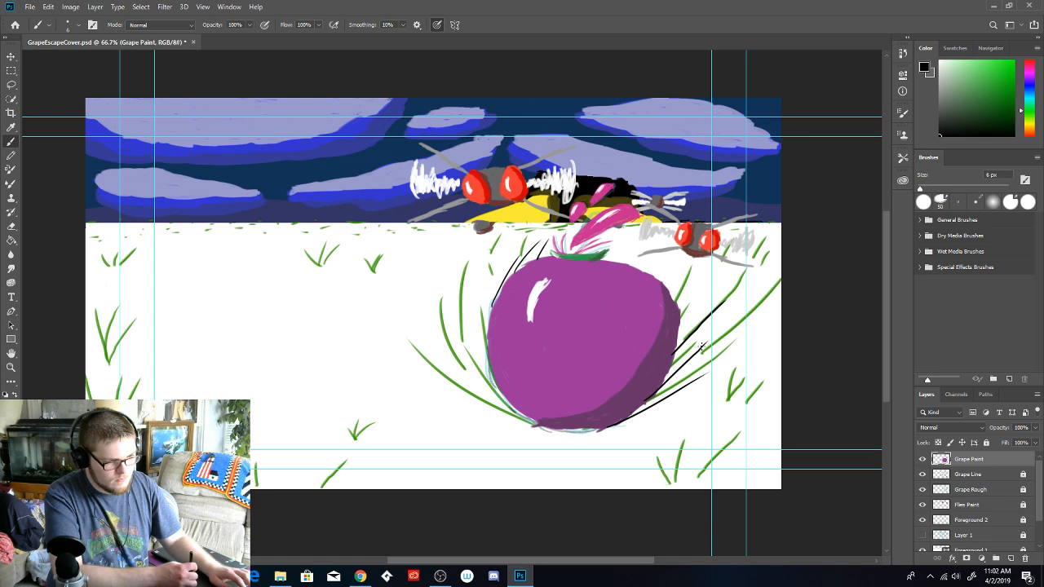
key("ctrl+z")
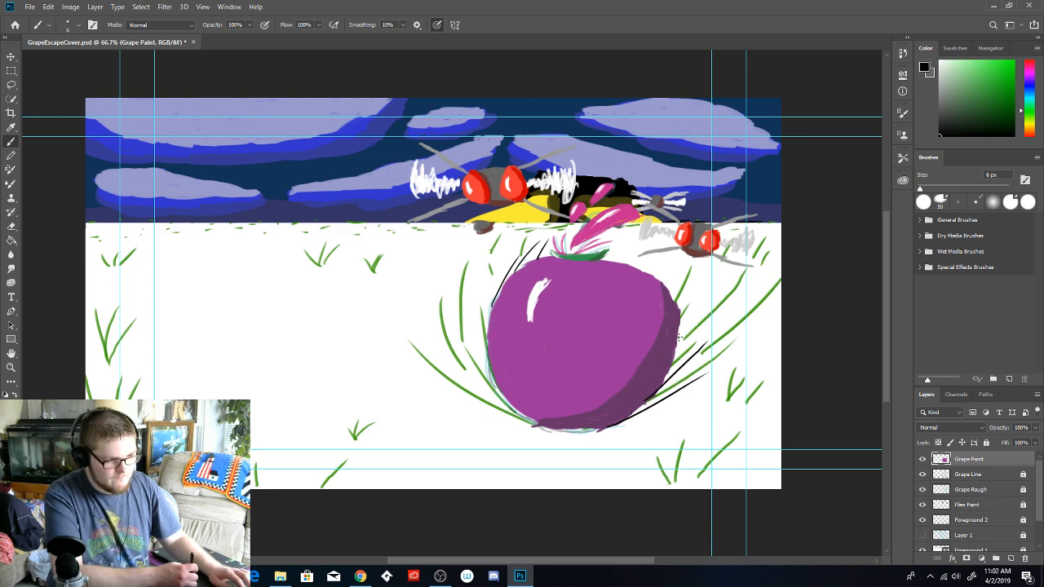
Try another black motion line off the grape's right edge and one from its underside, undoing each
left_click_drag(677, 340, 722, 273)
key("ctrl+z")
left_click_drag(676, 339, 708, 305)
key("ctrl+z")
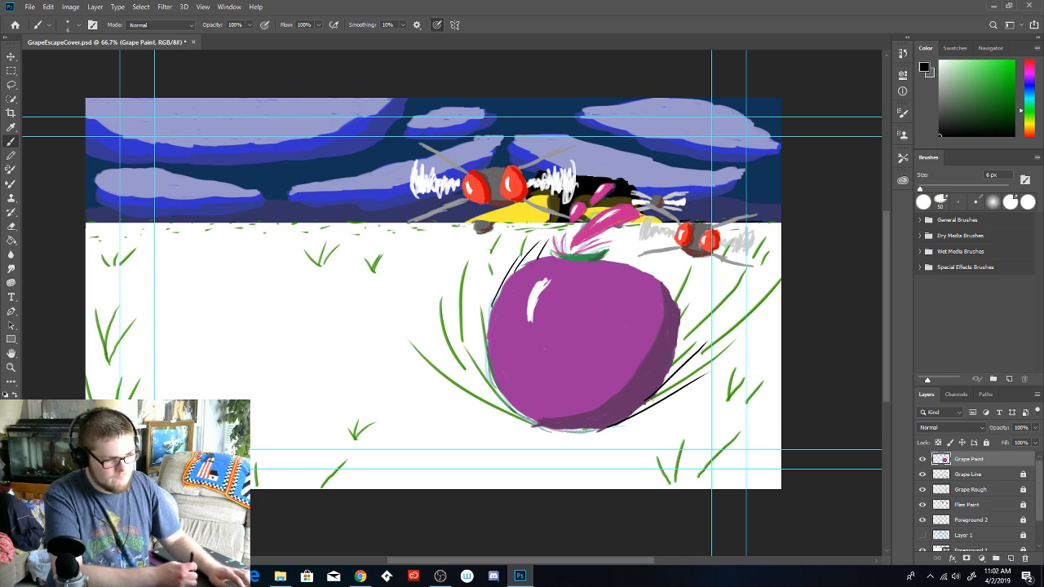
left_click_drag(600, 429, 699, 418)
key("ctrl+z")
Draw a long slanted black motion line rising from the grape's right edge, undoing and redrawing it until it fits
left_click_drag(679, 335, 722, 277)
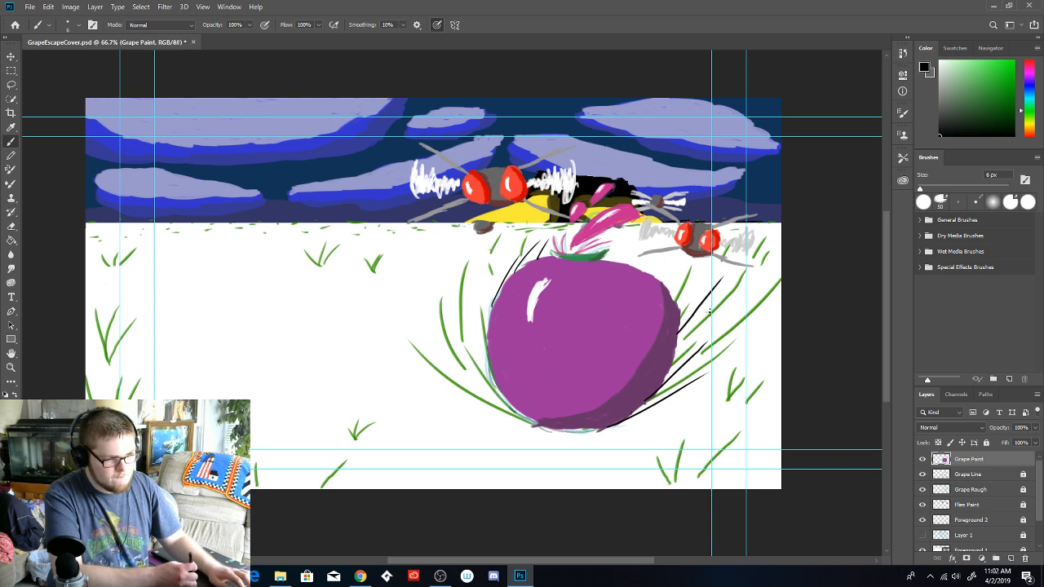
key("ctrl+z")
left_click_drag(679, 333, 709, 287)
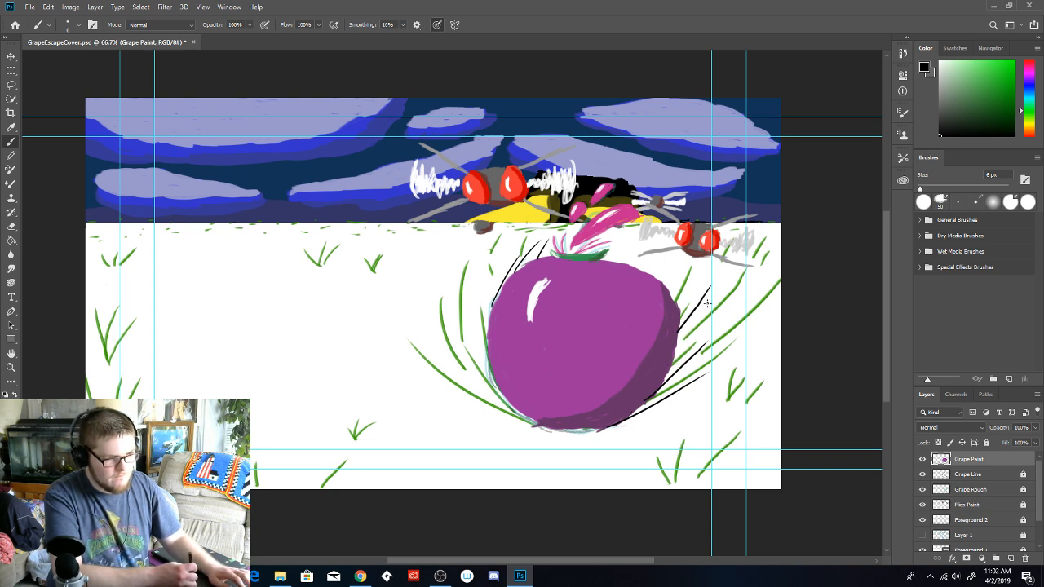
left_click_drag(679, 347, 703, 296)
key("ctrl+z")
key("ctrl+z")
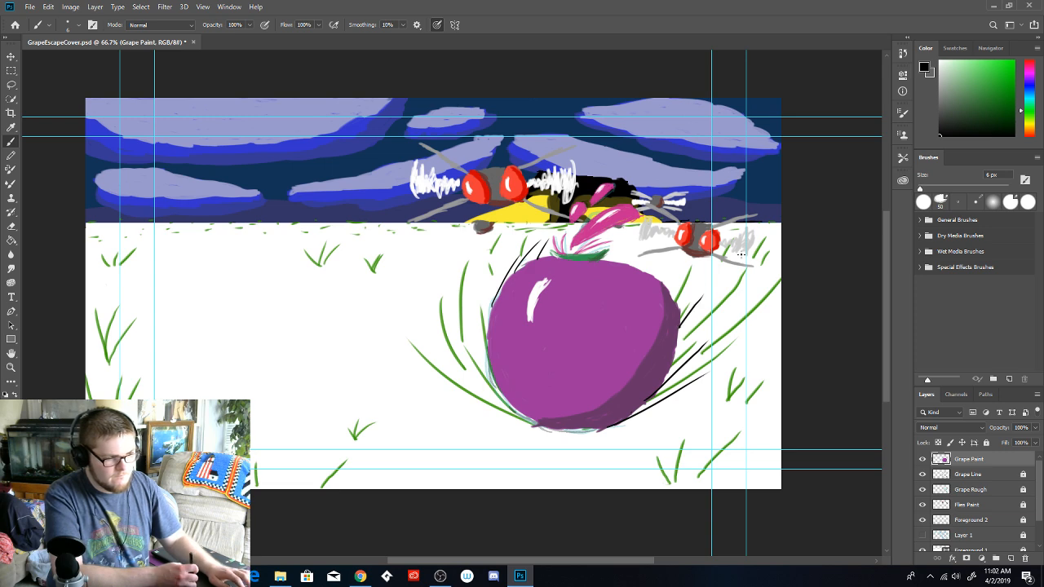
key("ctrl+z")
left_click_drag(677, 330, 725, 274)
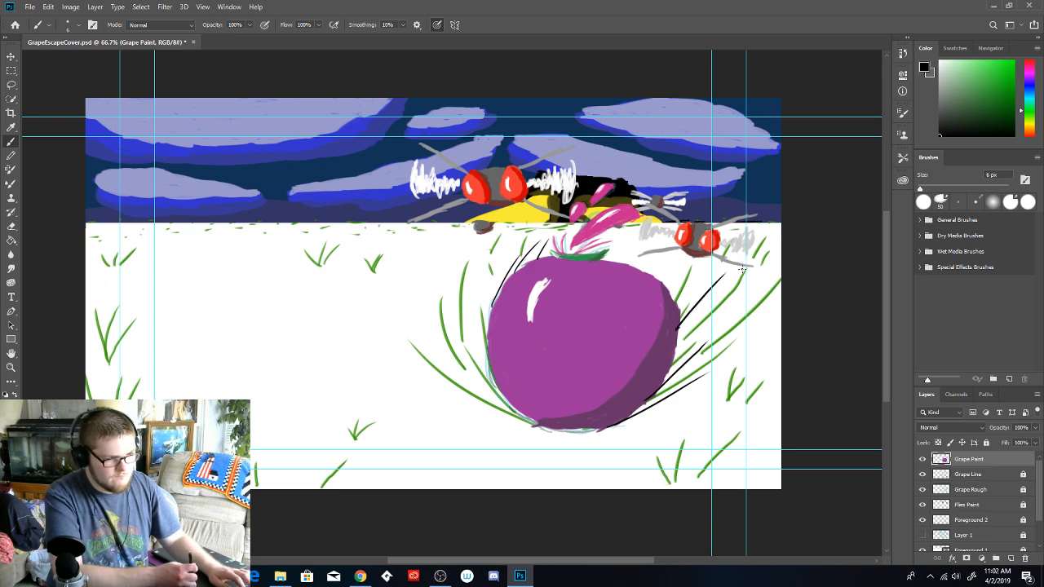
Undo the slanted black line off the grape's right edge, try and undo replacement lines there and on the left edge, and save the artwork
key("ctrl+z")
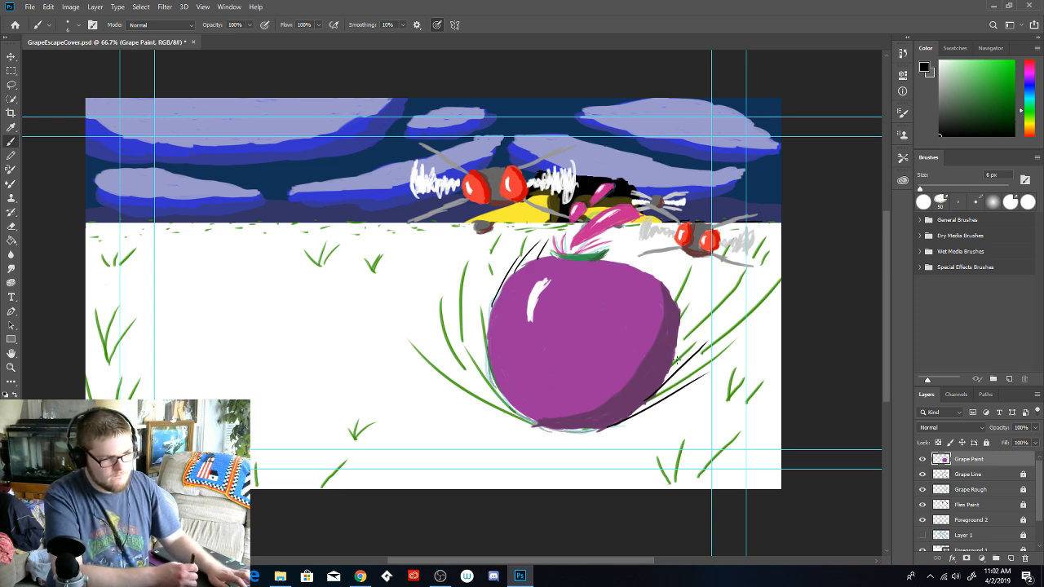
left_click_drag(679, 340, 722, 287)
key("ctrl+z")
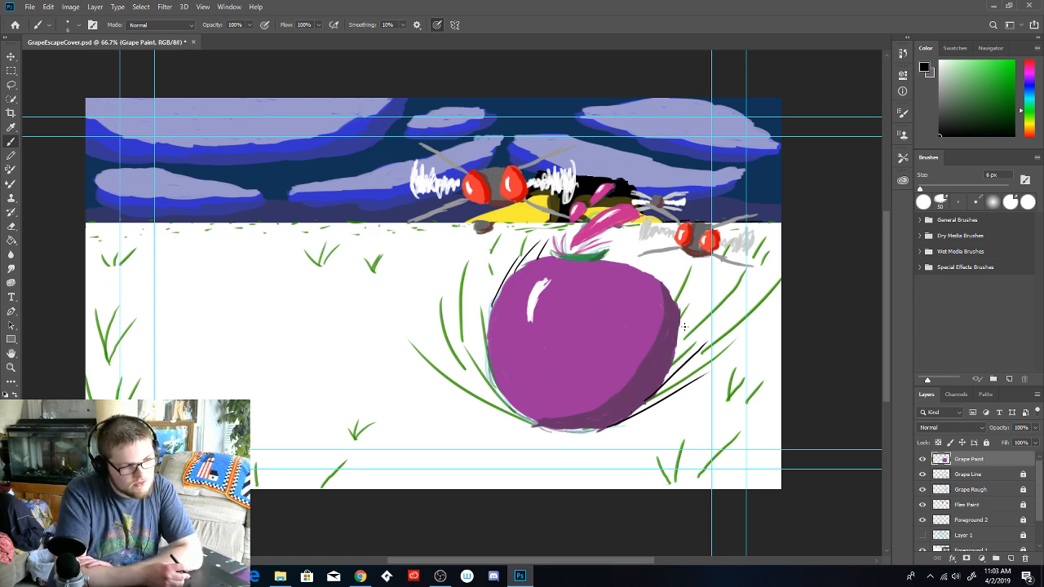
left_click_drag(677, 341, 734, 277)
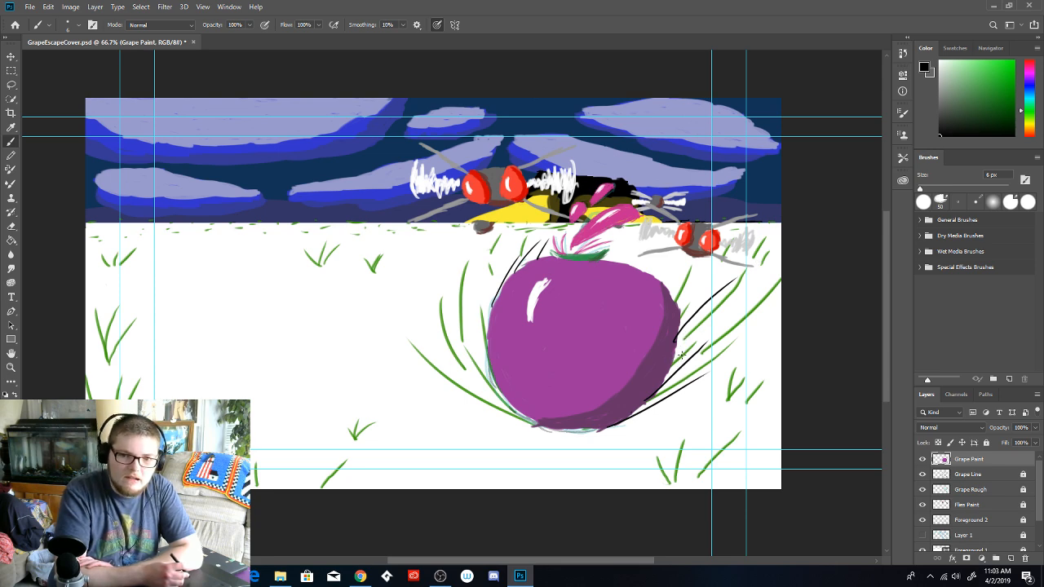
key("ctrl+z")
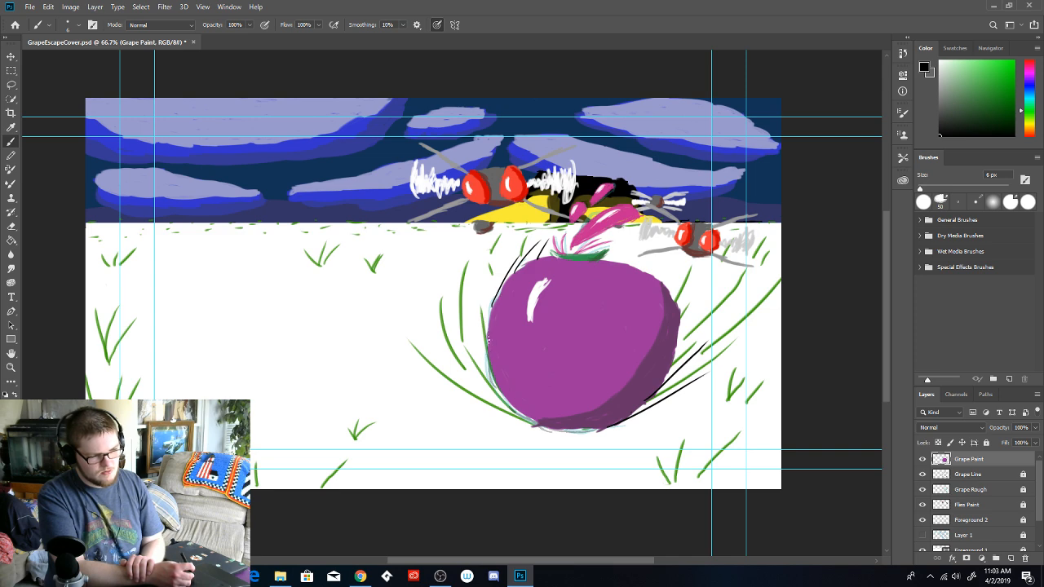
mouse_move(482, 324)
left_mouse_down()
mouse_move(499, 392)
mouse_move(517, 406)
left_mouse_up()
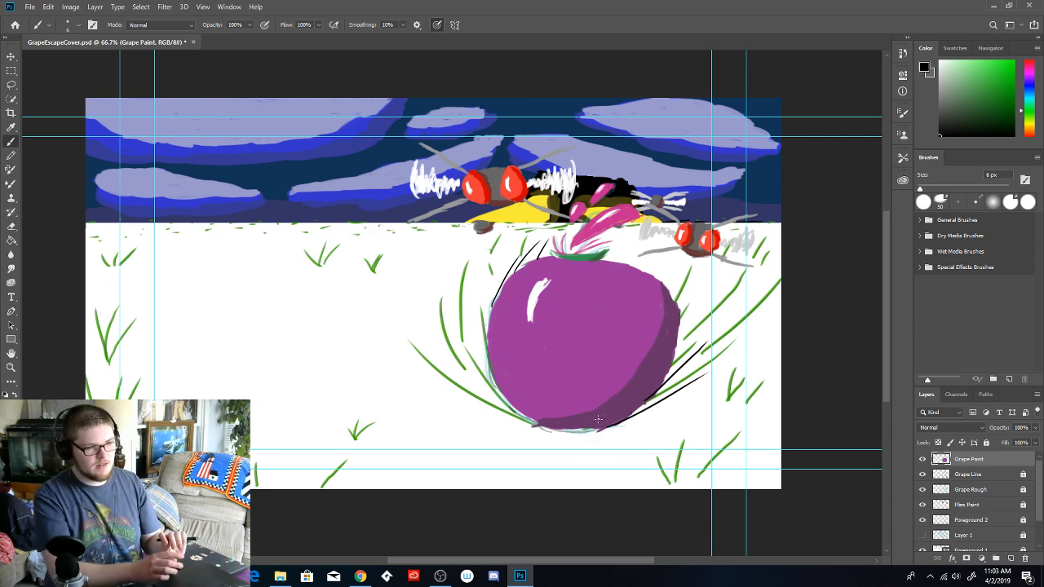
key("ctrl+s")
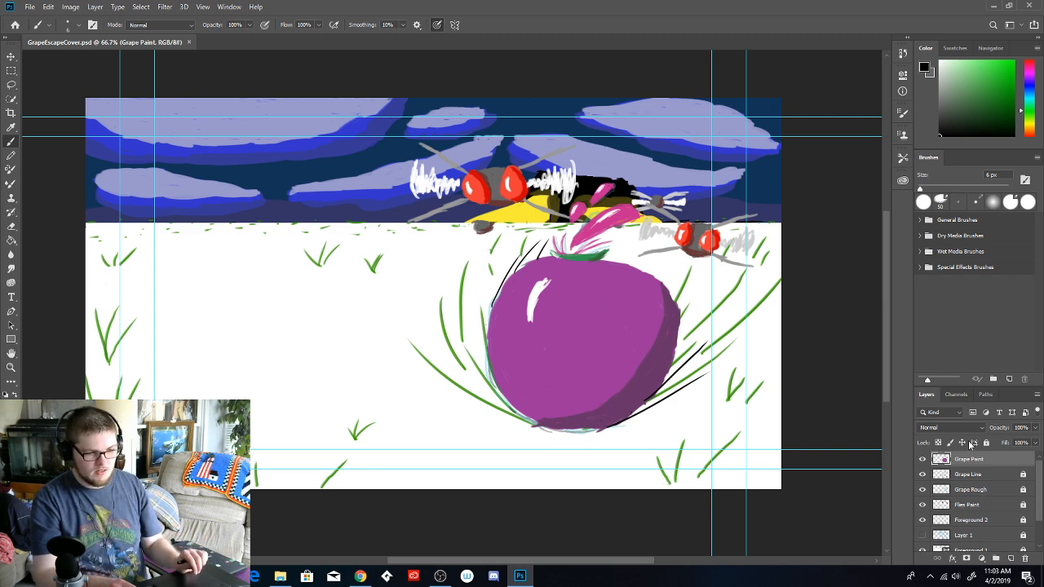
Lock the Grape Paint layer and add a new empty layer above it
left_click(987, 442)
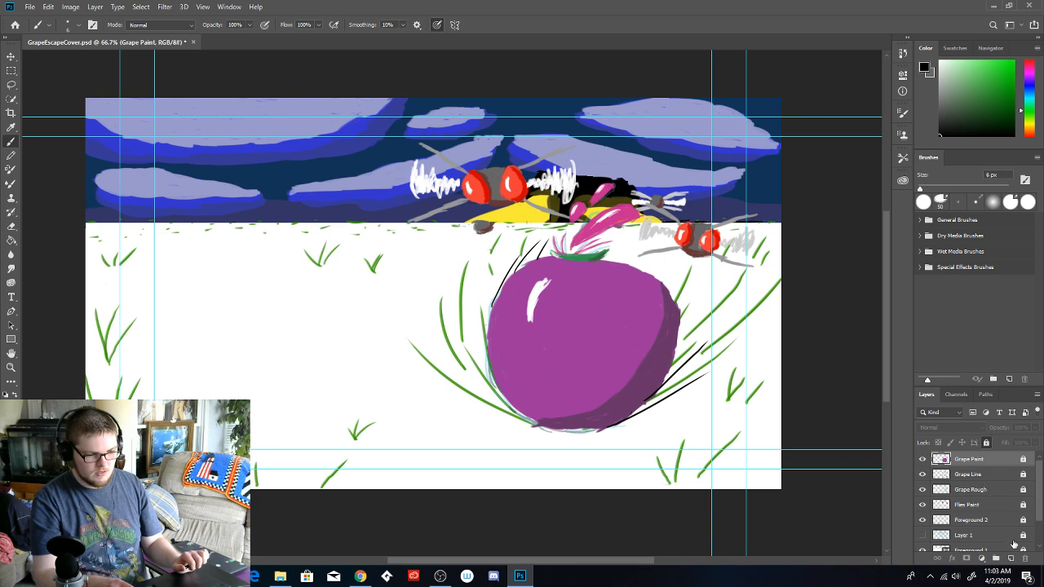
left_click(1010, 558)
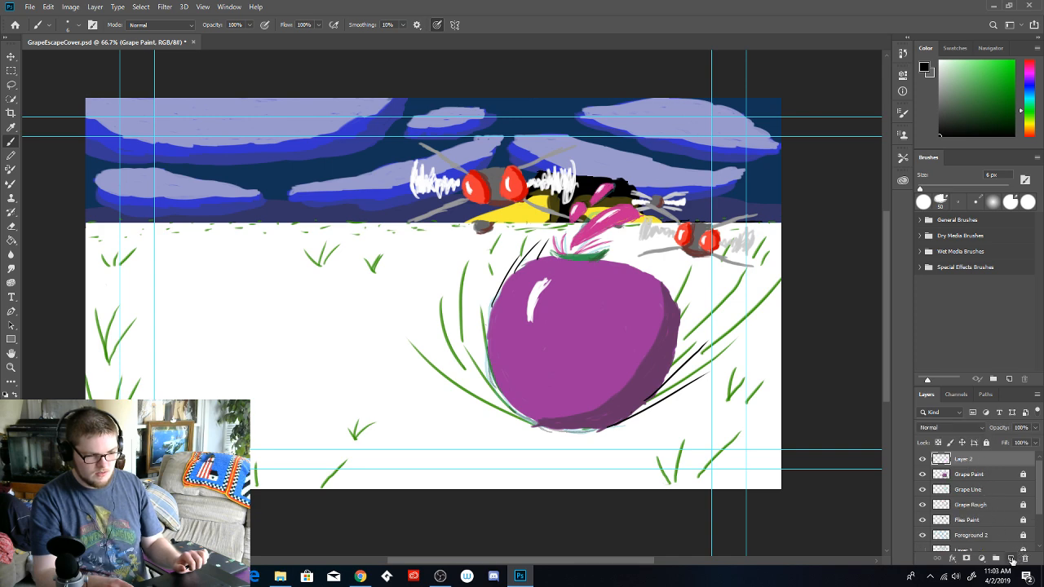
Unlock and delete the Grape Line and Grape Rough layers
left_click(965, 490)
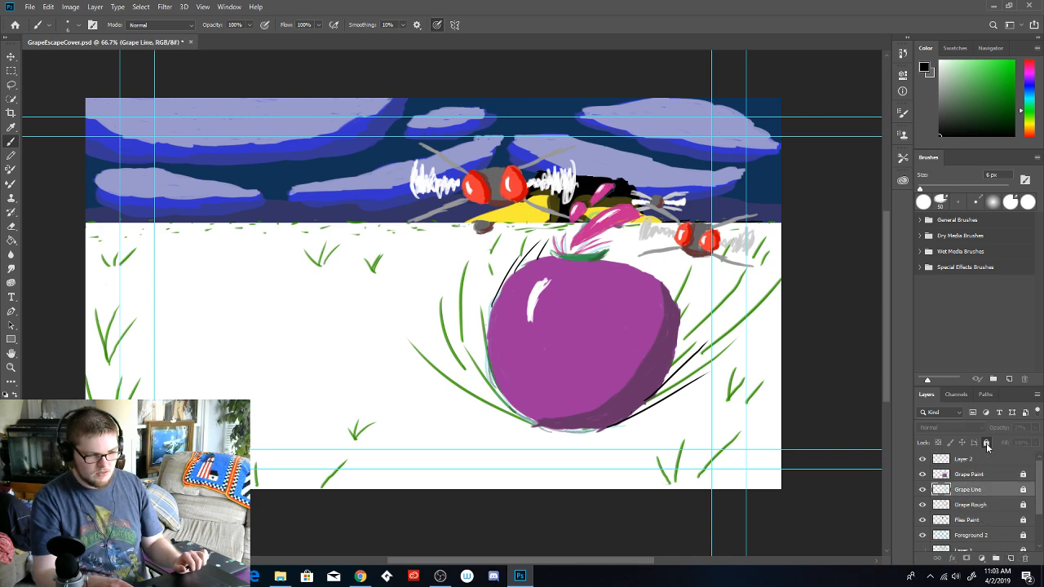
left_click(1024, 558)
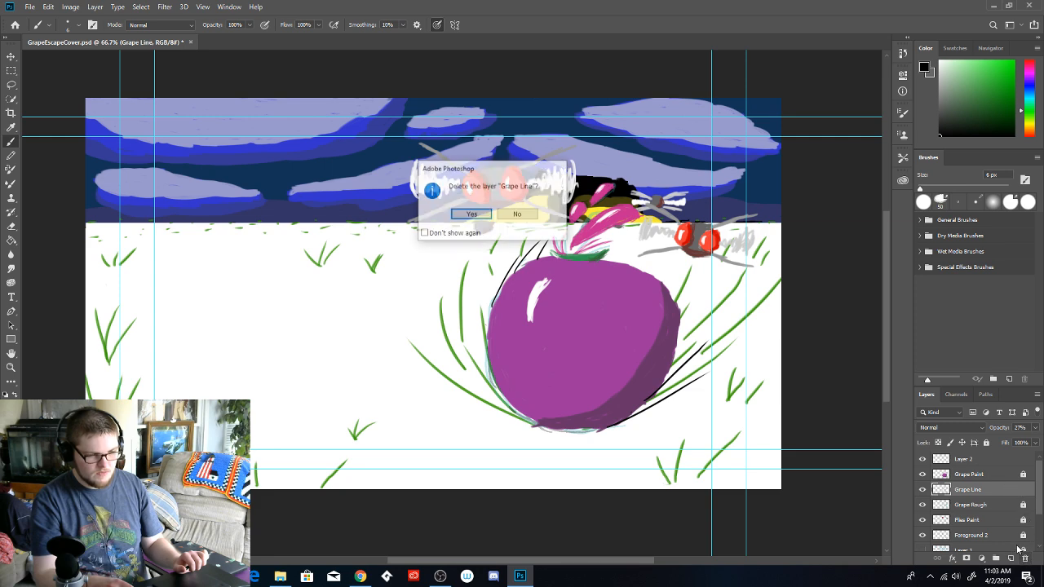
left_click(472, 214)
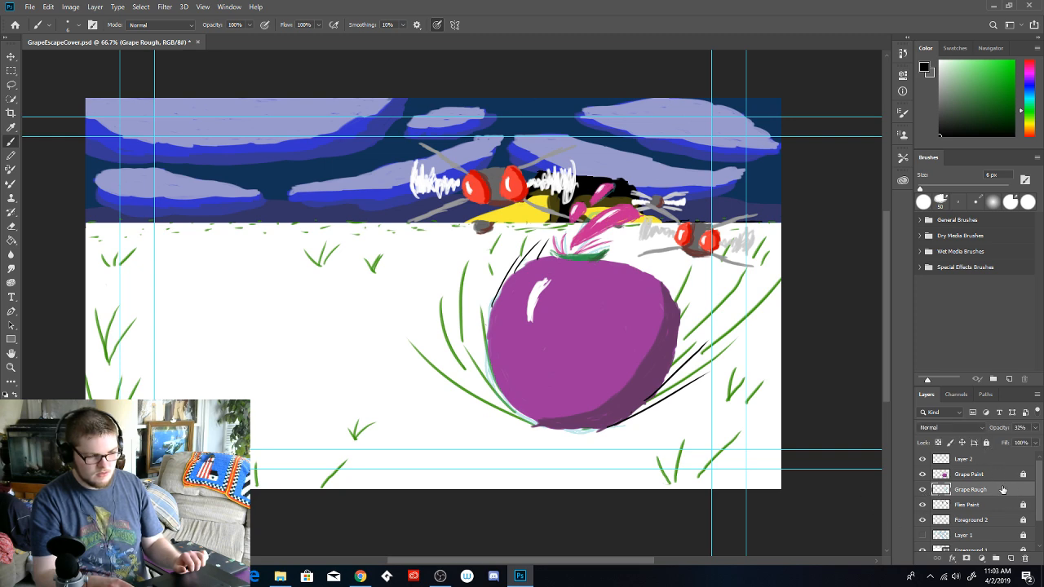
left_click(1025, 559)
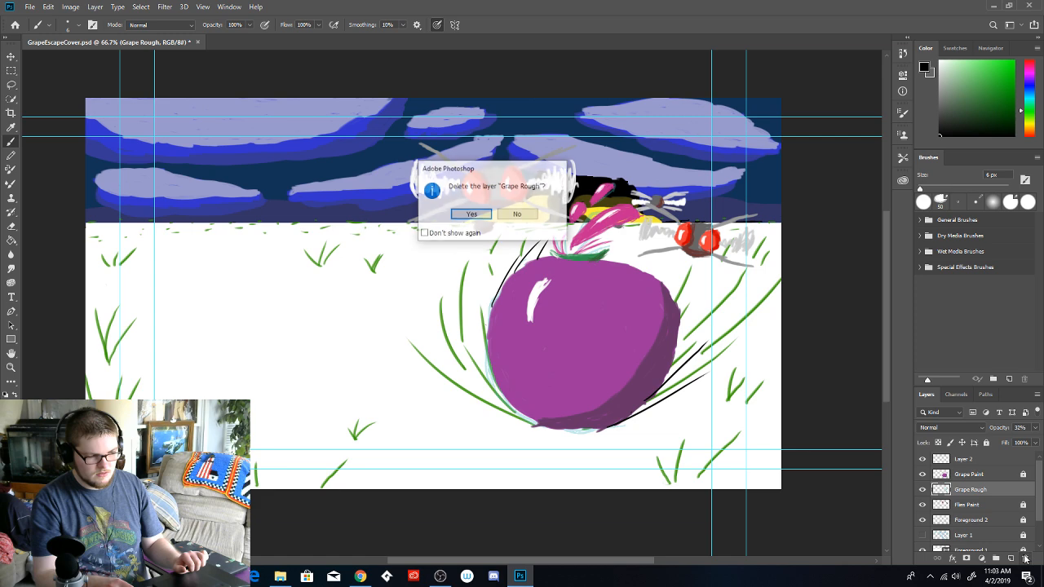
left_click(475, 214)
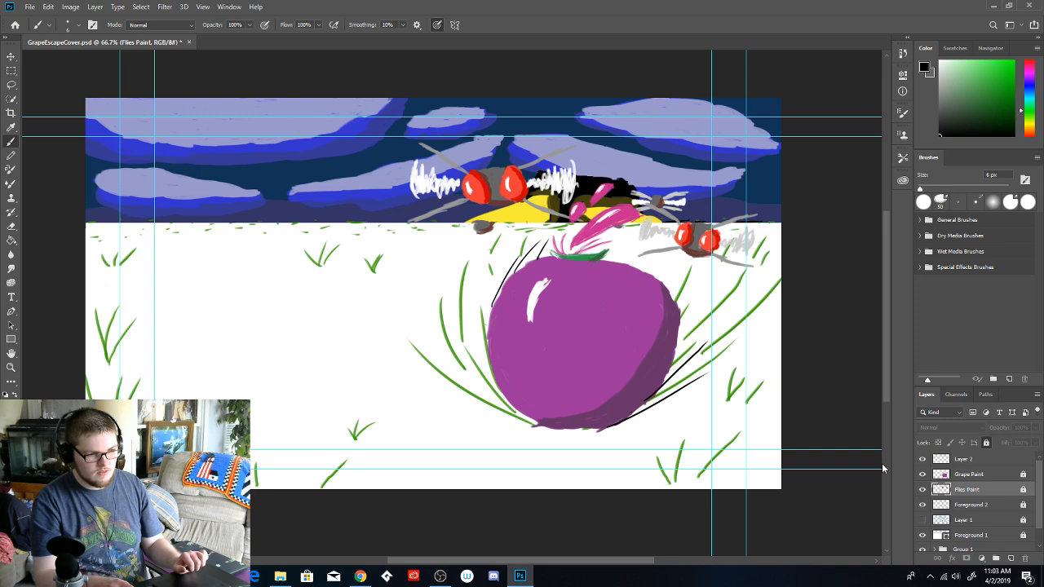
Show the hidden title sketch on Layer 1 and make the empty Layer 2 the active layer
scroll(976, 509, "down", 1)
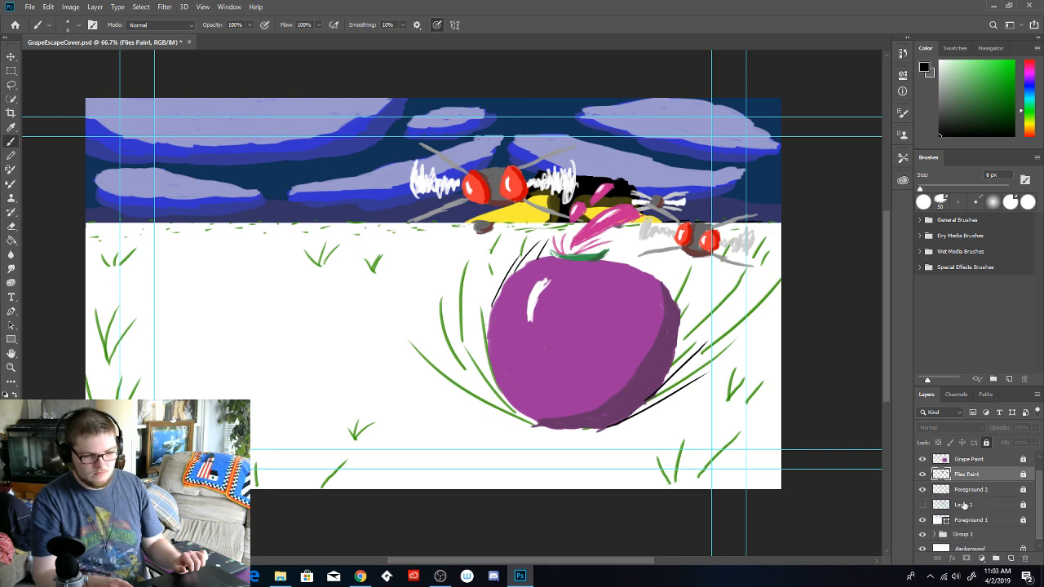
scroll(973, 496, "down", 1)
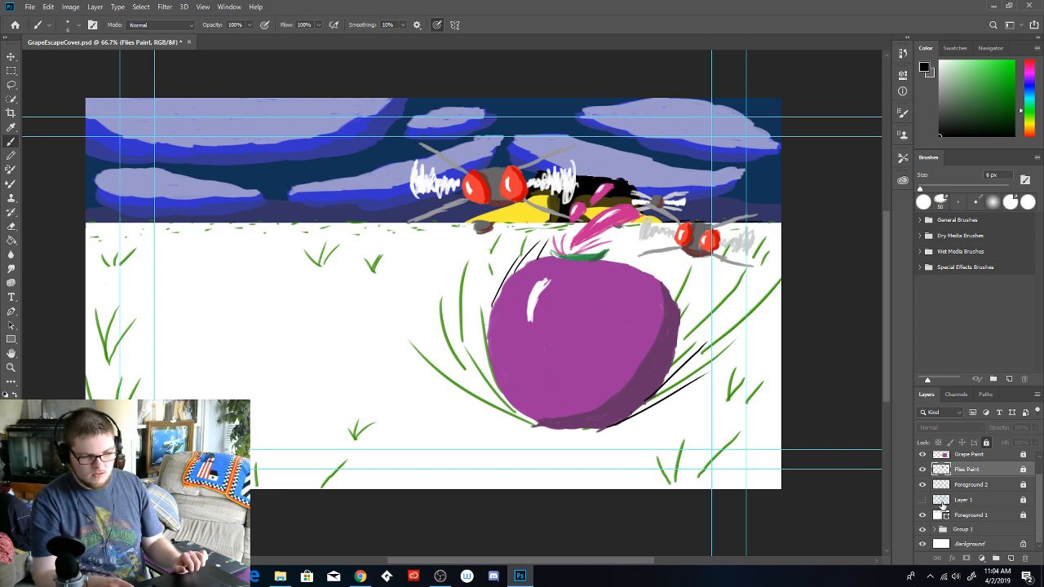
left_click(923, 500)
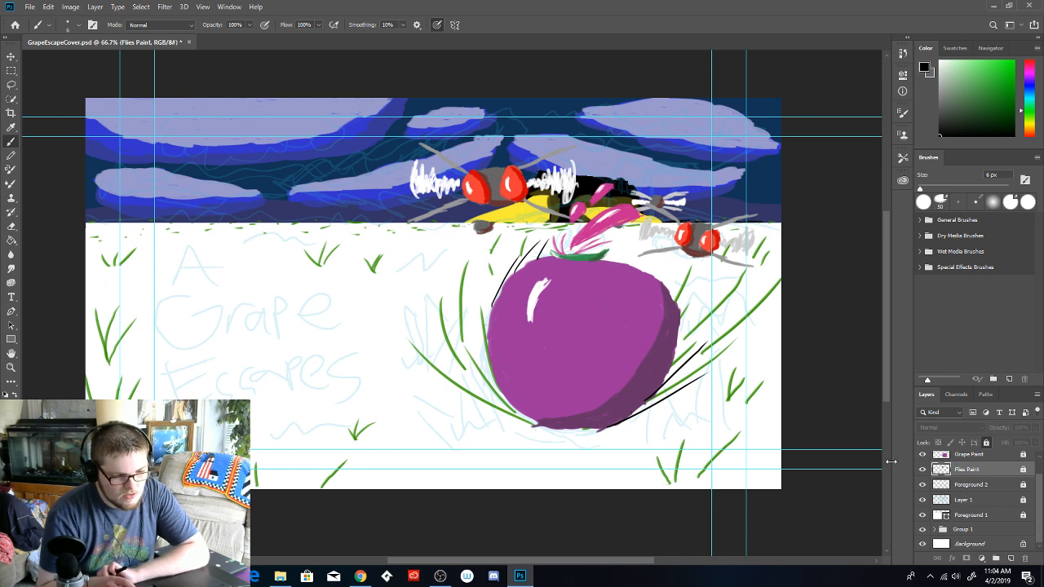
scroll(967, 485, "up", 1)
left_click(975, 462)
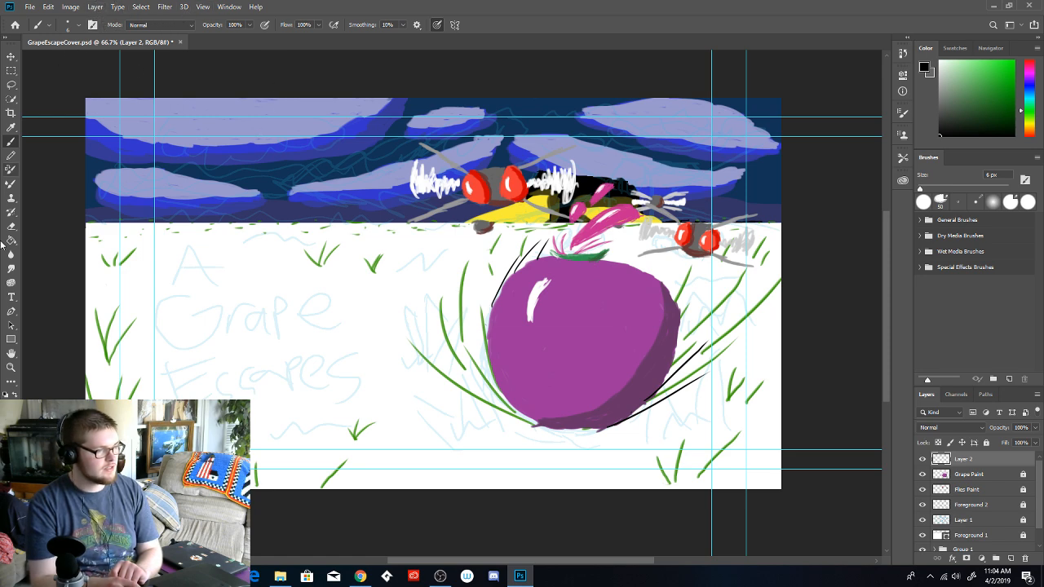
Try placing a text in the Javanese Text font over the handwritten title sketch
left_click(11, 297)
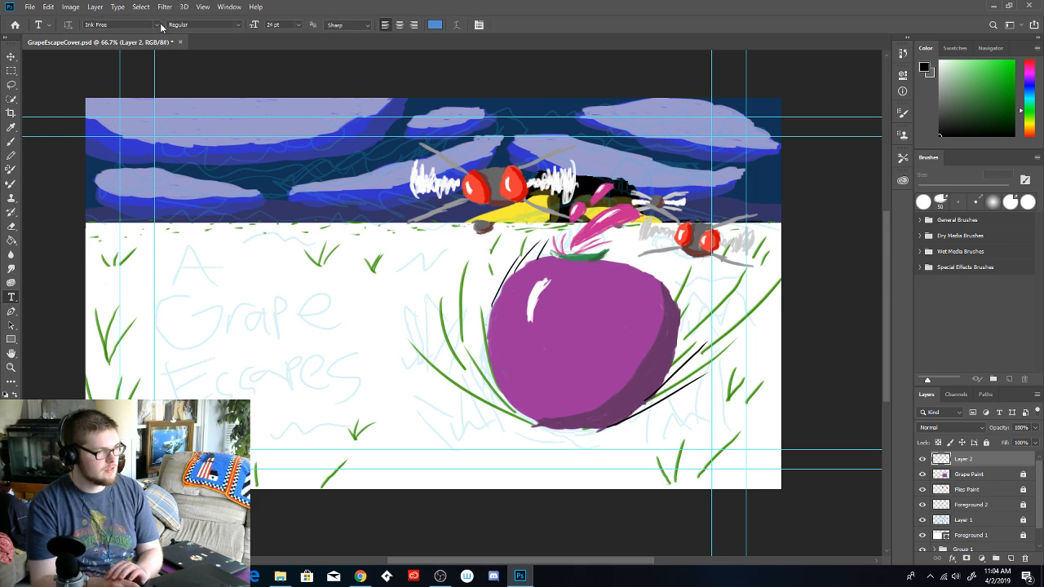
left_click(159, 24)
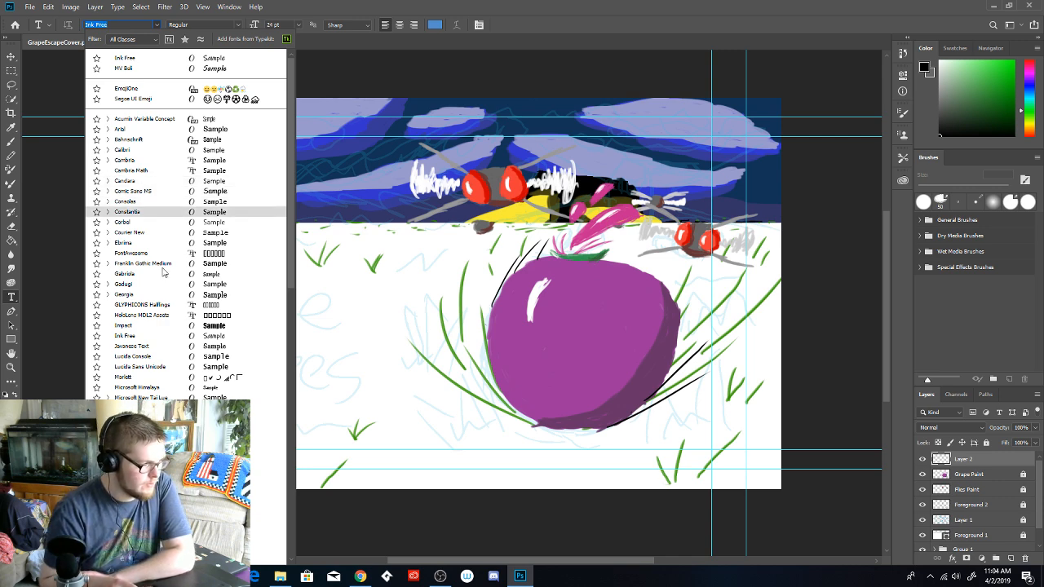
scroll(157, 277, "down", 2)
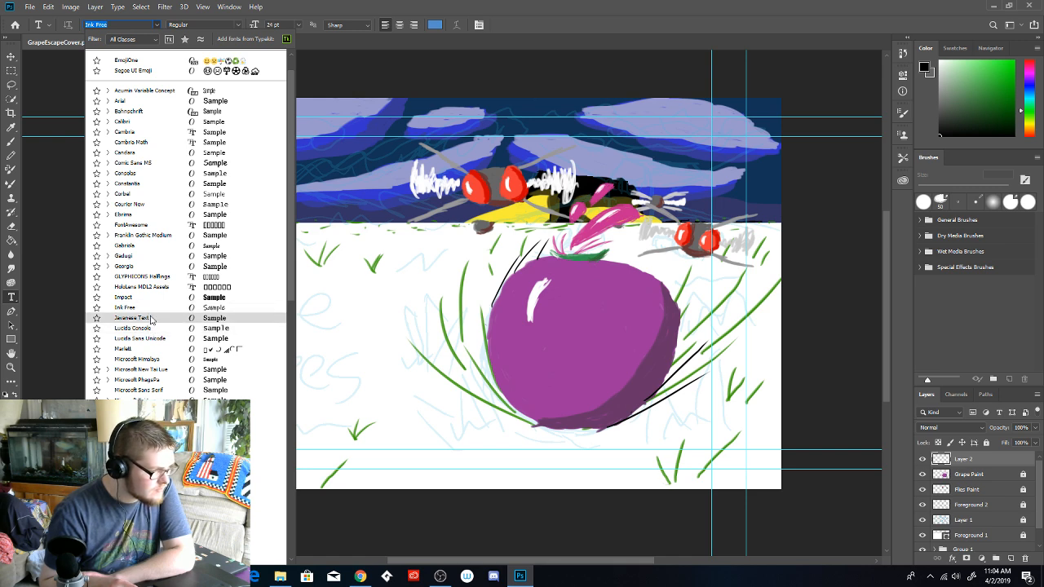
left_click(150, 318)
left_click(195, 296)
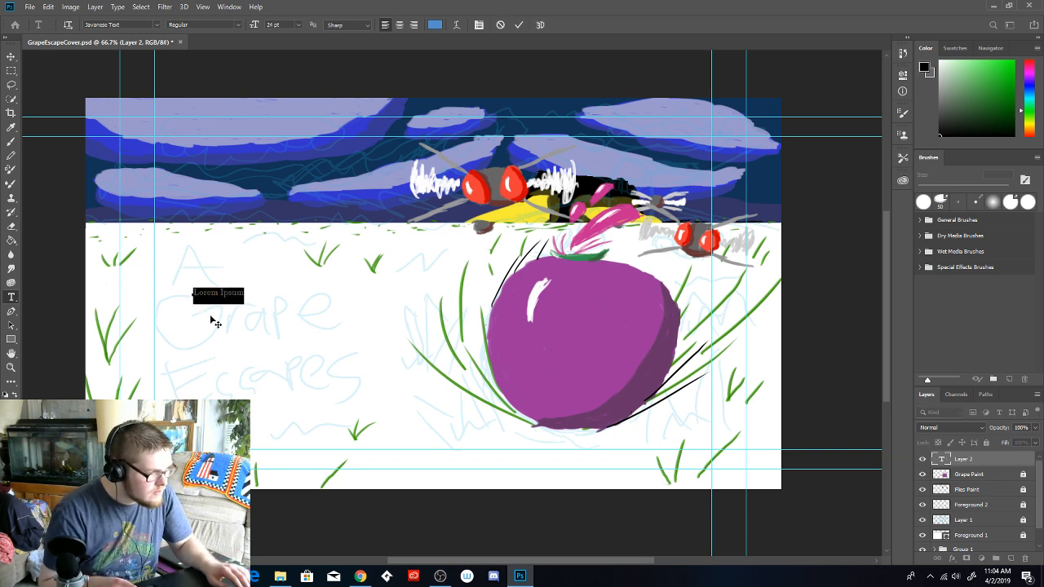
key("ctrl")
key("ctrl")
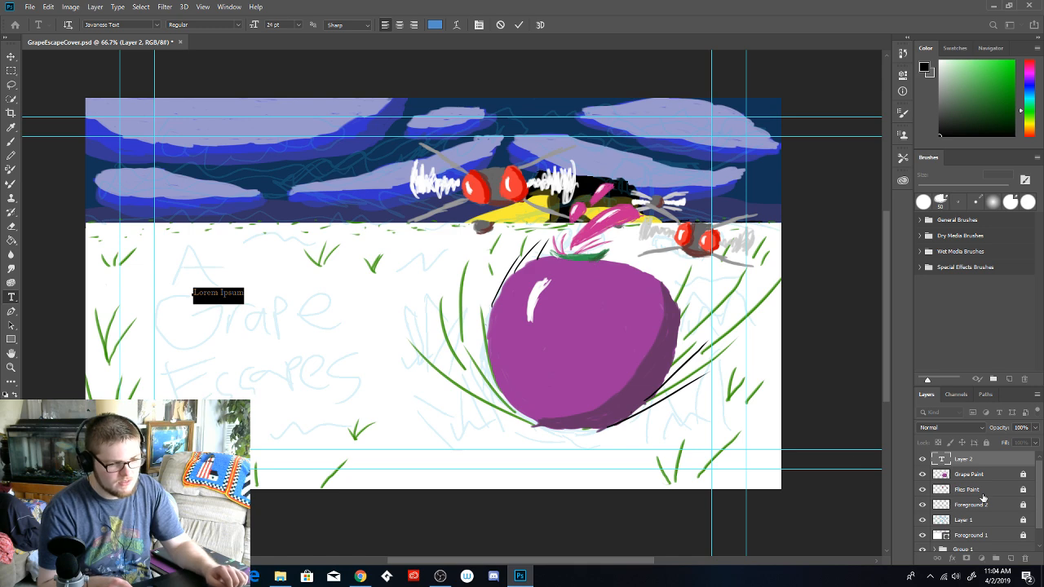
Delete the placeholder text layer and add a fresh empty layer above Grape Paint
left_click(996, 464)
left_click(1027, 560)
left_click(472, 214)
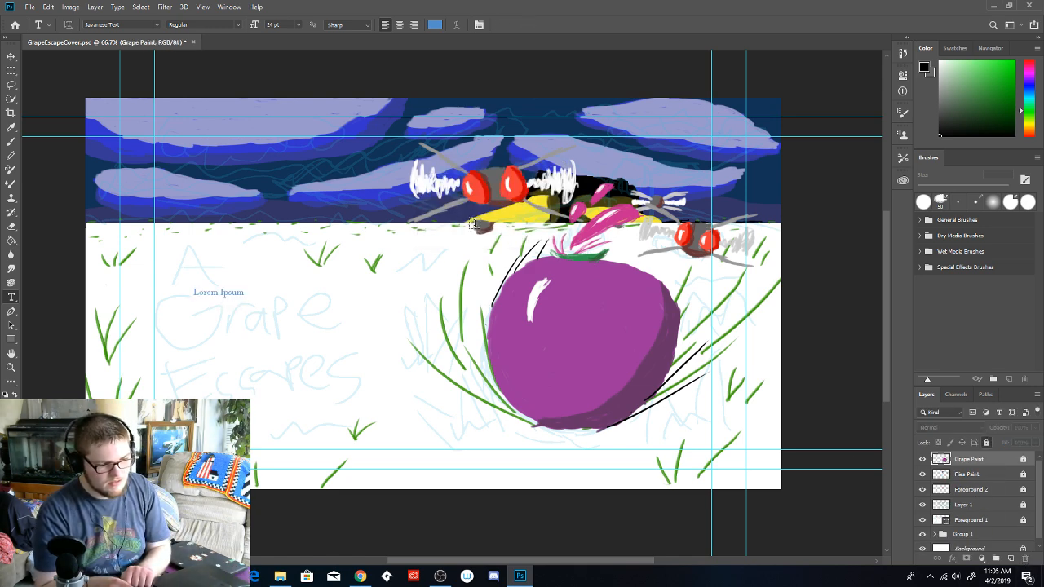
left_click(1010, 559)
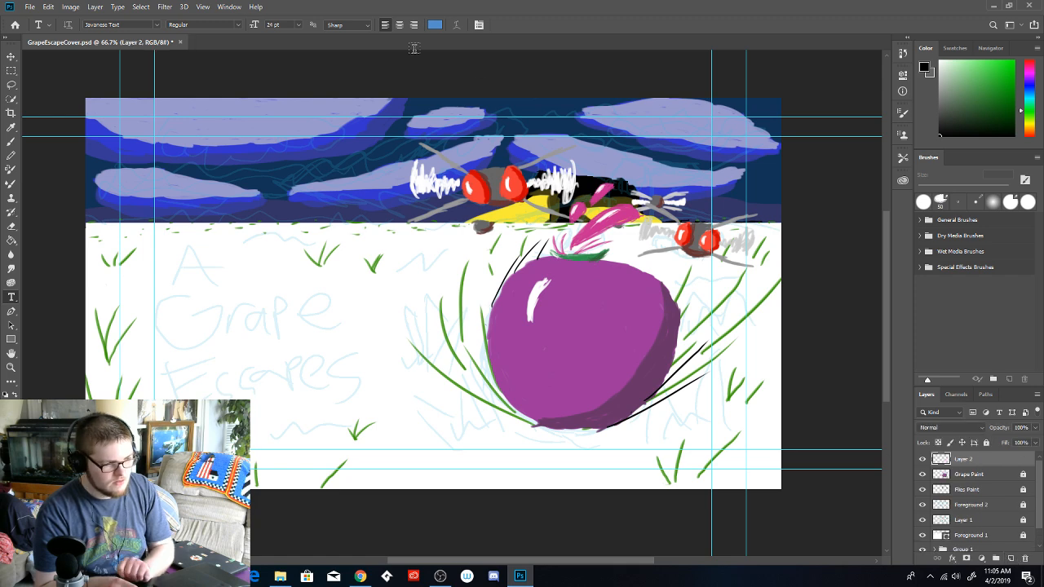
Set the text font to Segoe UI Historic
left_click(120, 25)
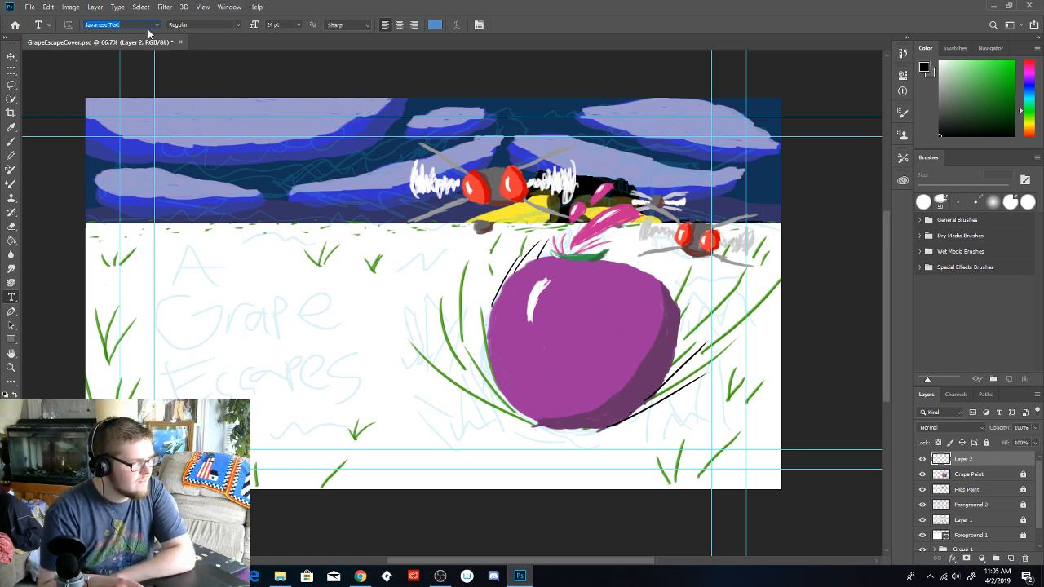
left_click(157, 25)
scroll(160, 245, "down", 5)
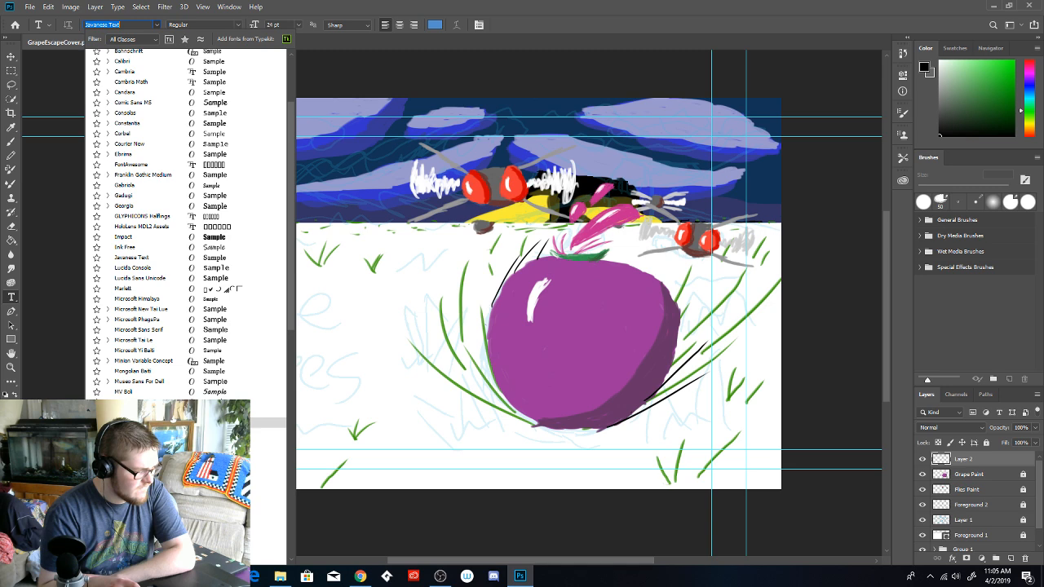
scroll(152, 395, "down", 1)
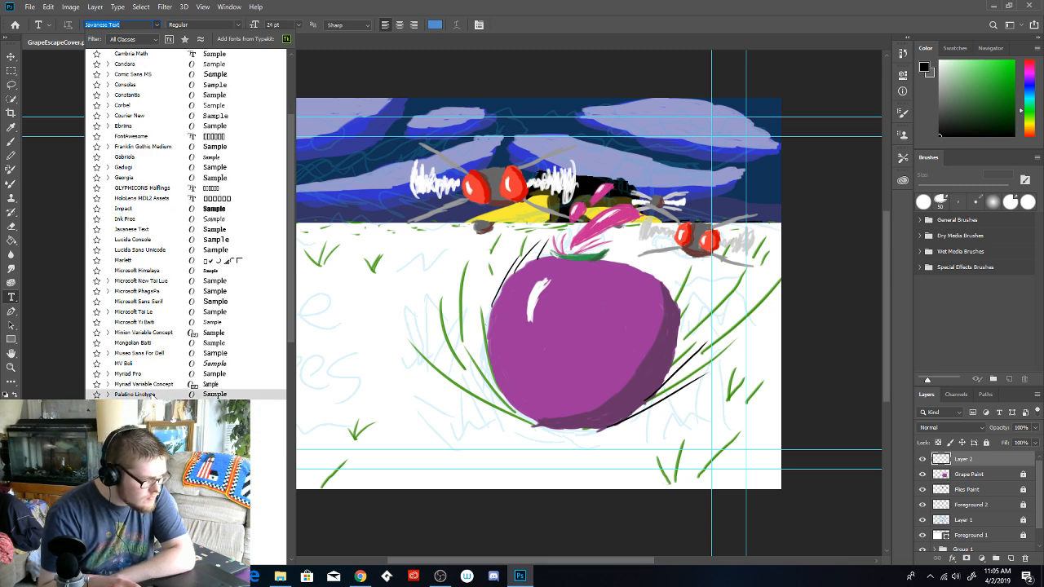
scroll(152, 396, "down", 3)
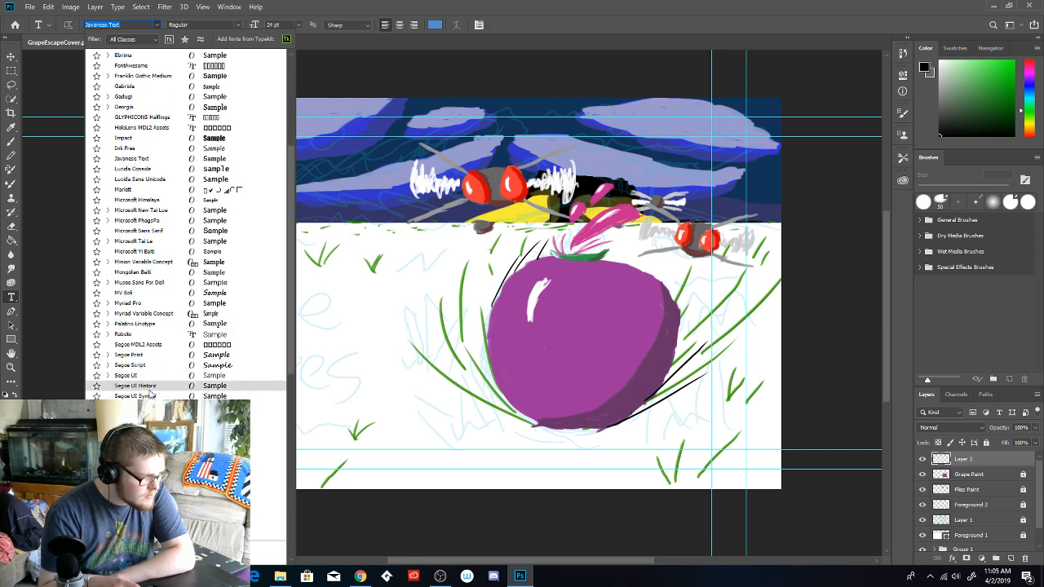
left_click(150, 389)
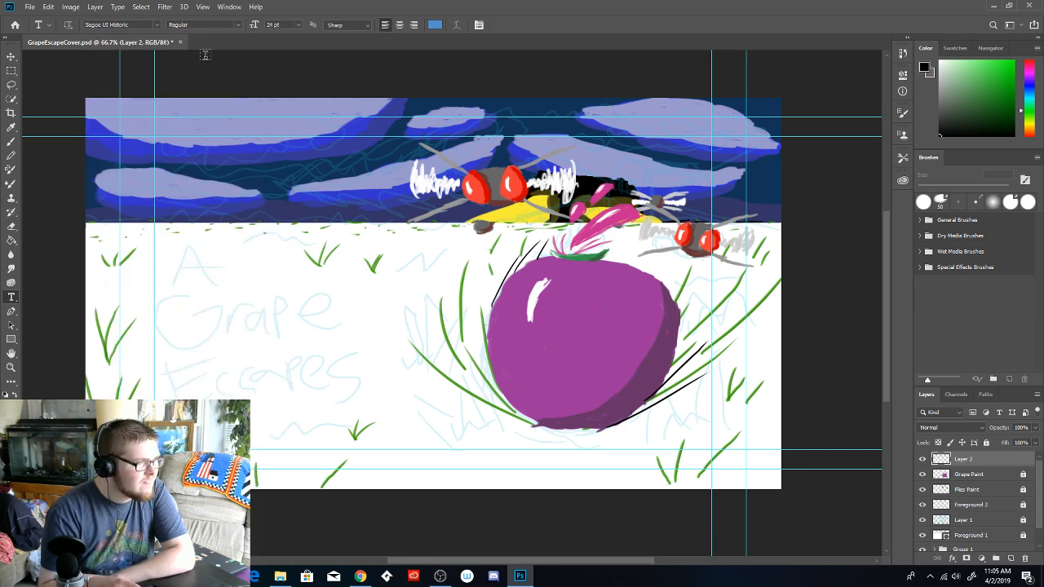
Set the text size to 72 pt and check the available font styles and anti-aliasing options
left_click(297, 26)
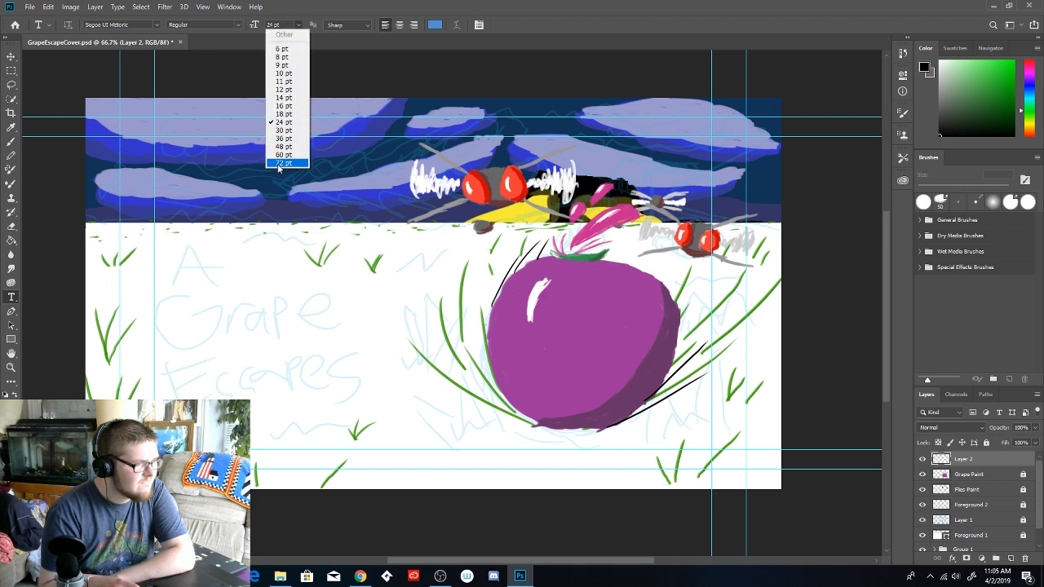
left_click(282, 164)
left_click(230, 25)
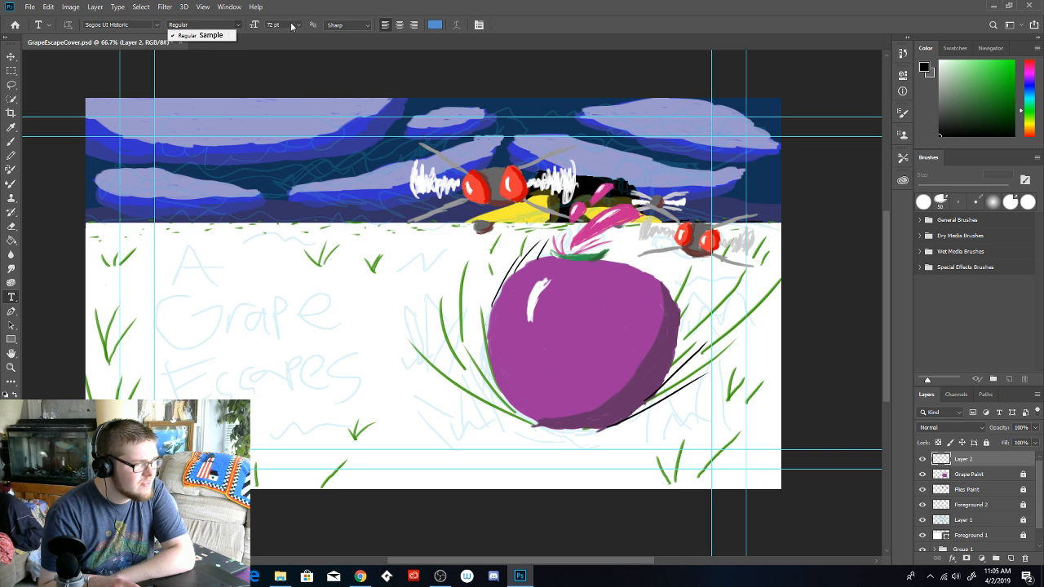
left_click(334, 29)
left_click(367, 27)
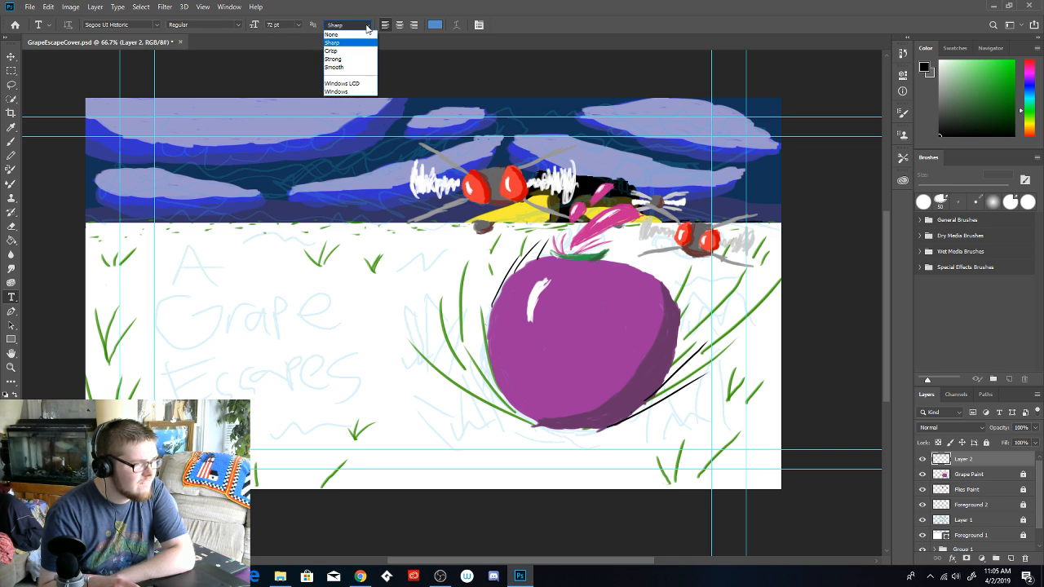
left_click(367, 27)
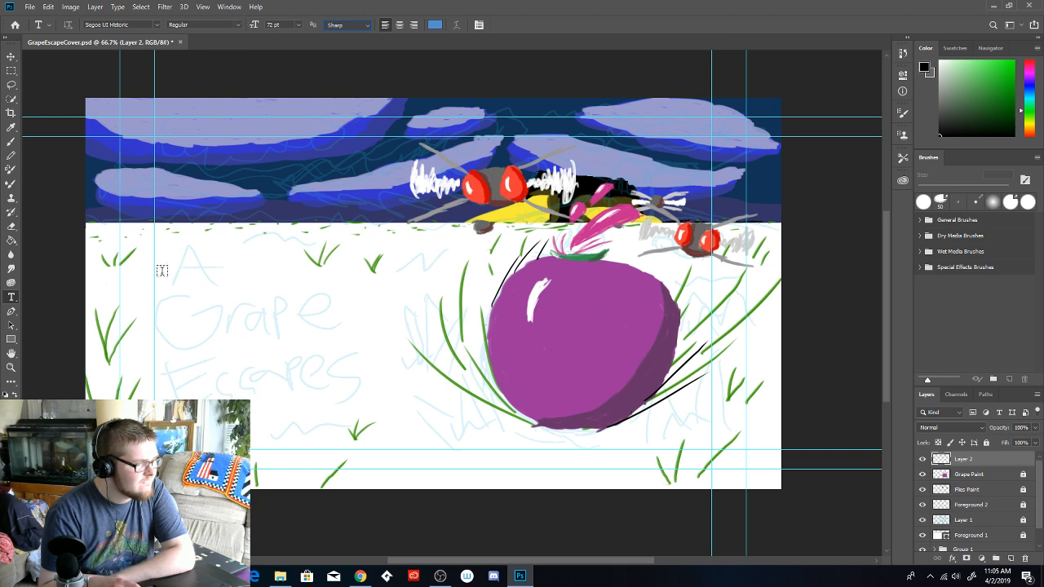
left_click(200, 278)
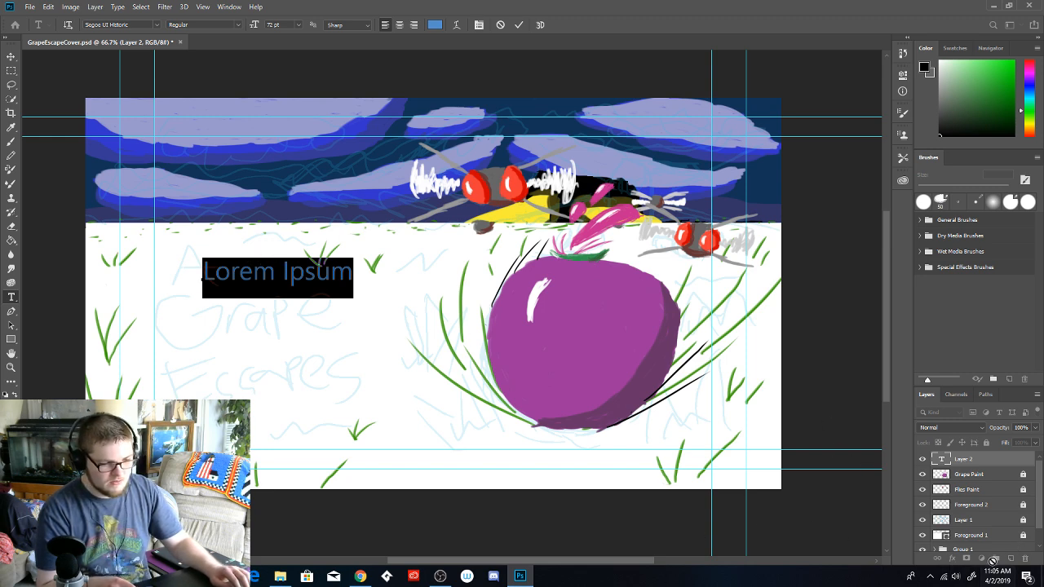
left_click(982, 465)
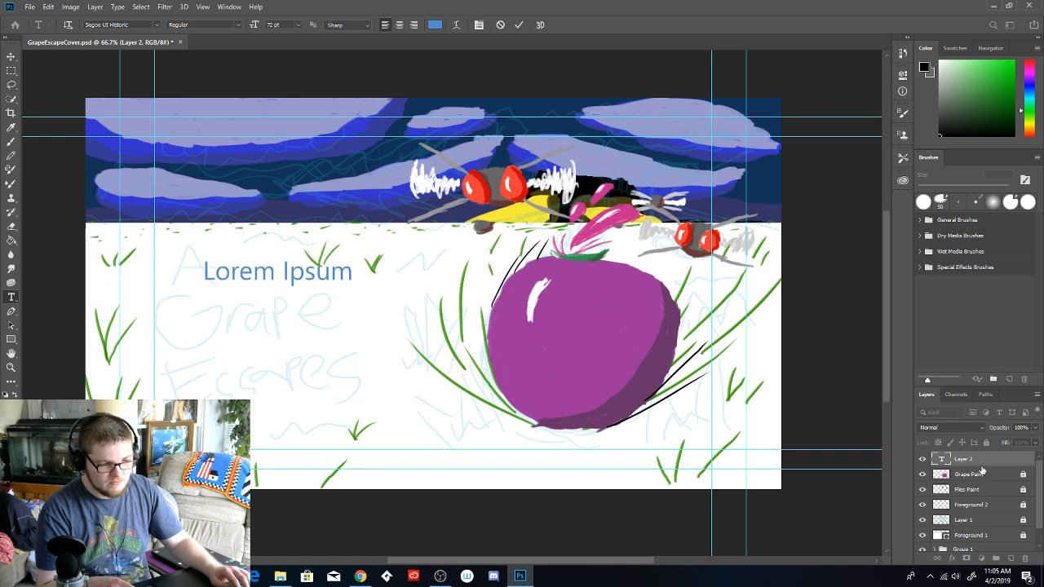
left_click(1027, 557)
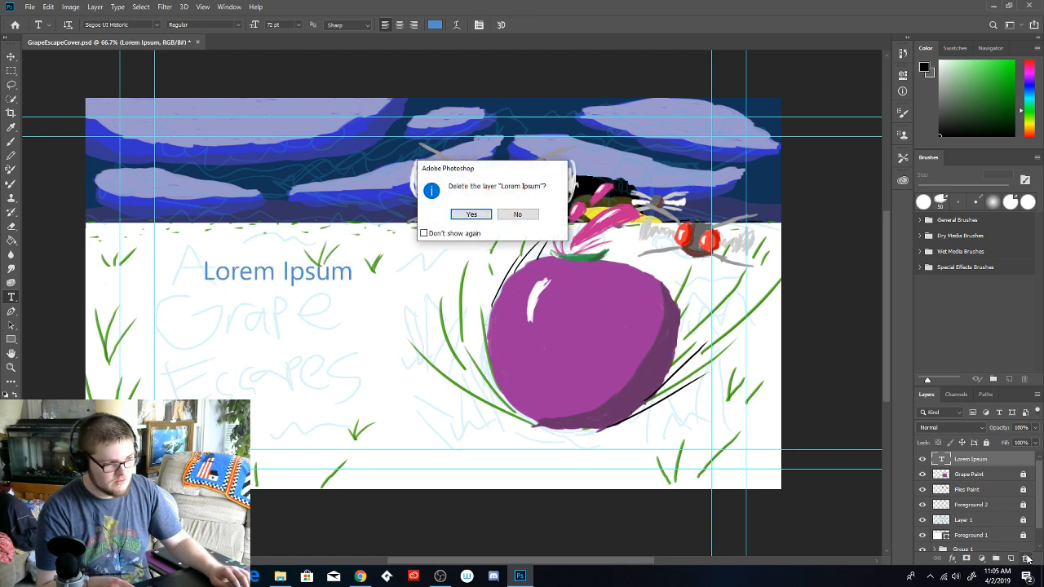
left_click(472, 214)
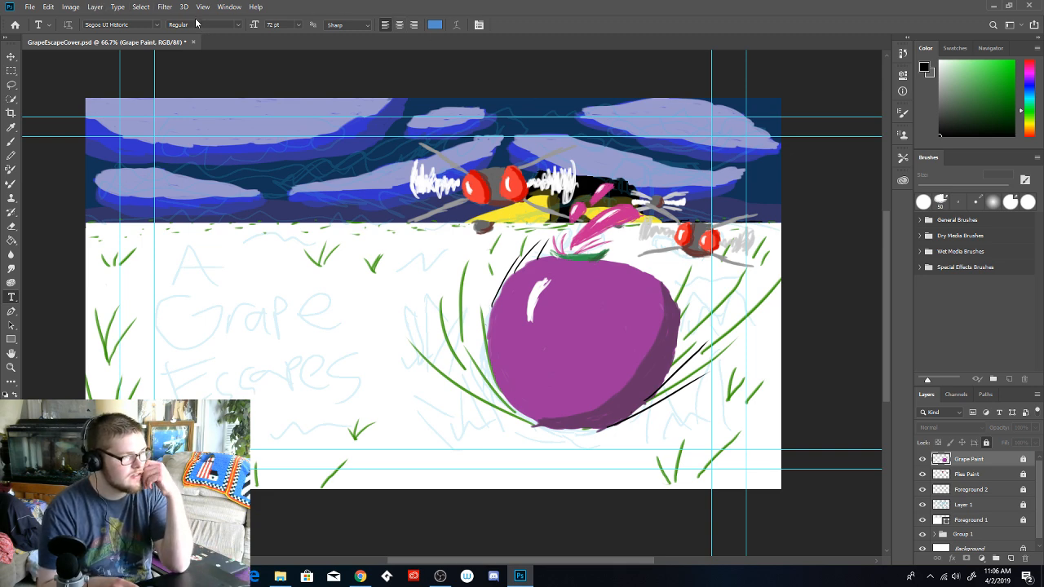
Set the text font to Verdana in the Bold style
left_click(152, 24)
left_click(157, 24)
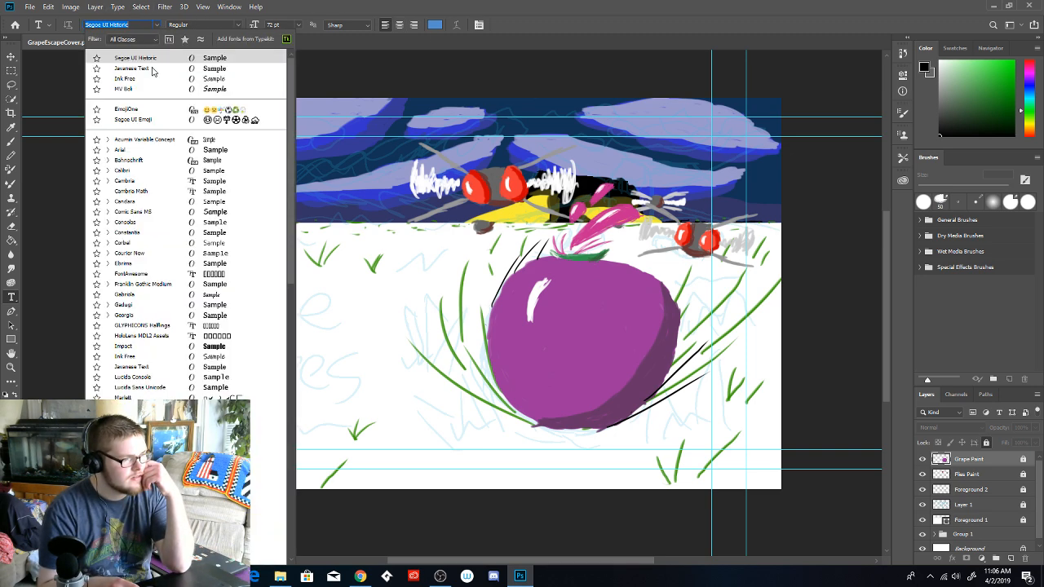
scroll(153, 359, "down", 3)
scroll(153, 374, "down", 5)
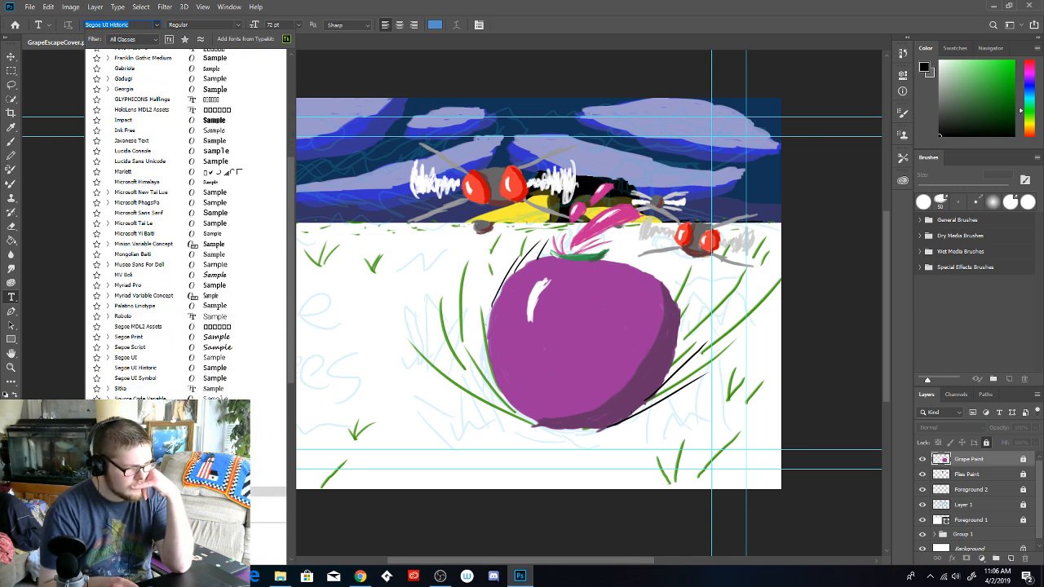
left_click(204, 487)
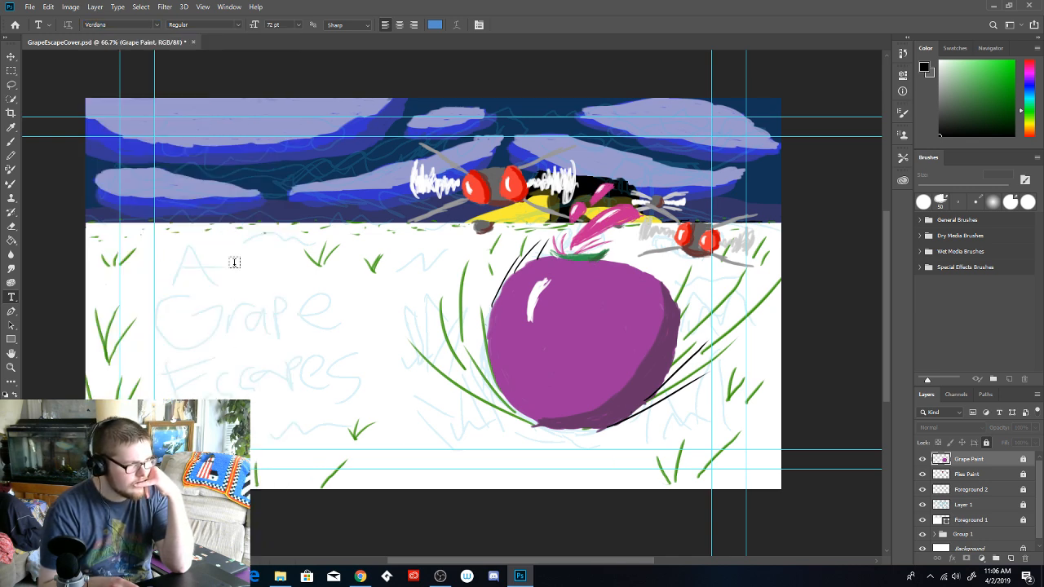
left_click(235, 27)
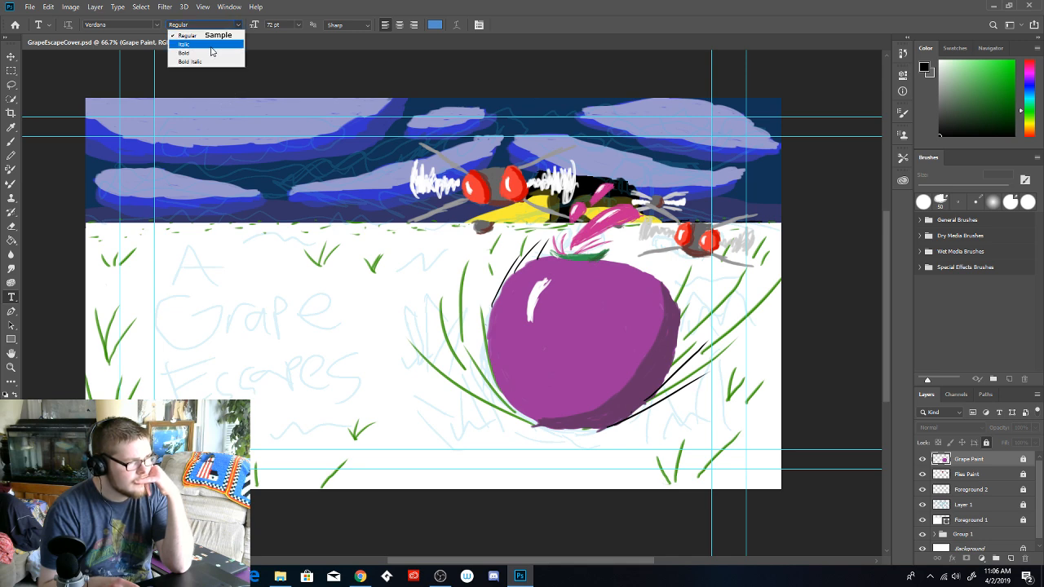
left_click(208, 53)
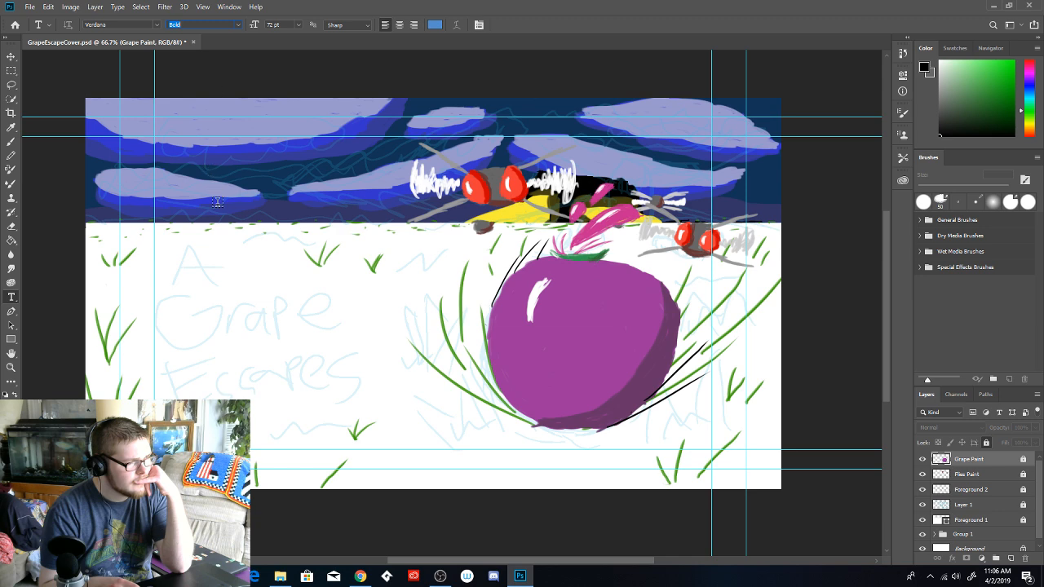
Start a new text over the handwritten title sketch and set its colour to red ff3333
left_click(196, 283)
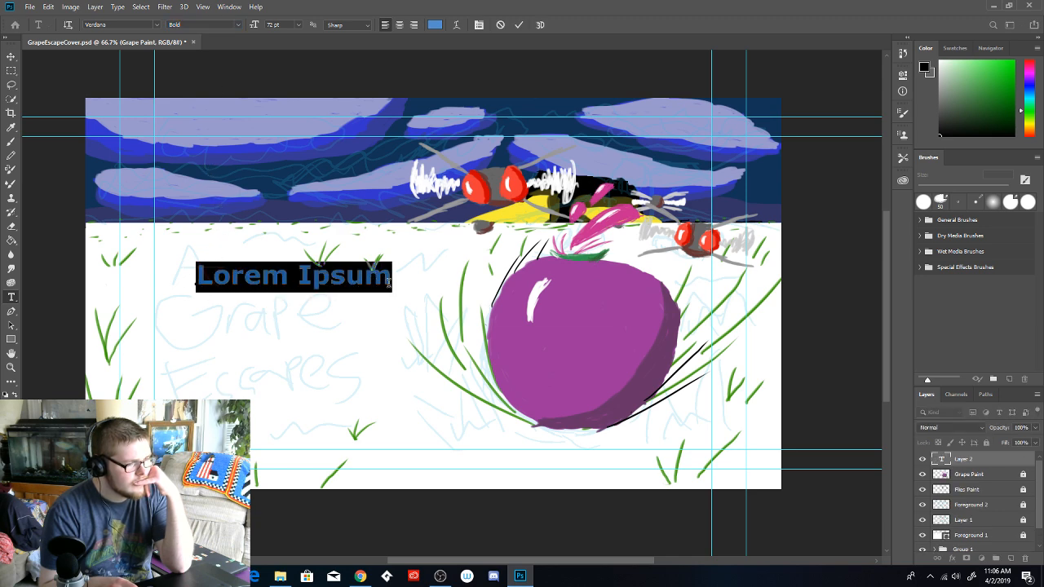
left_click(435, 25)
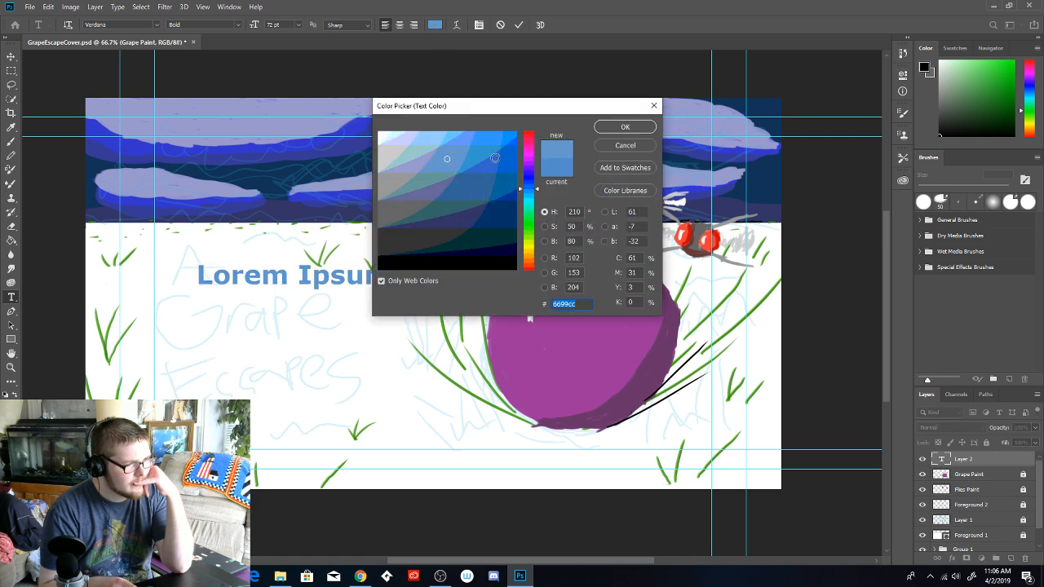
left_click(528, 137)
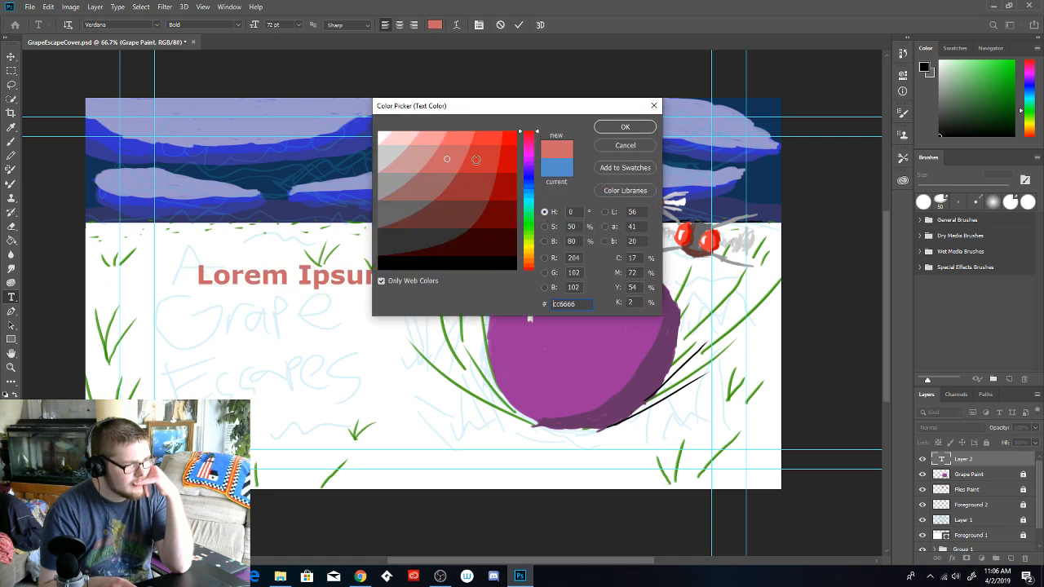
left_click(478, 162)
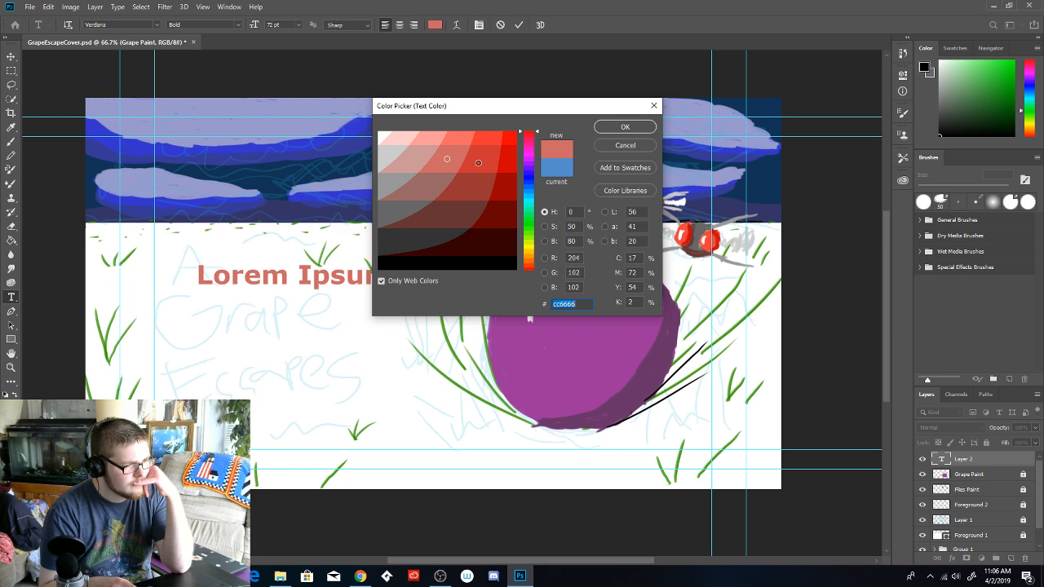
left_click(480, 137)
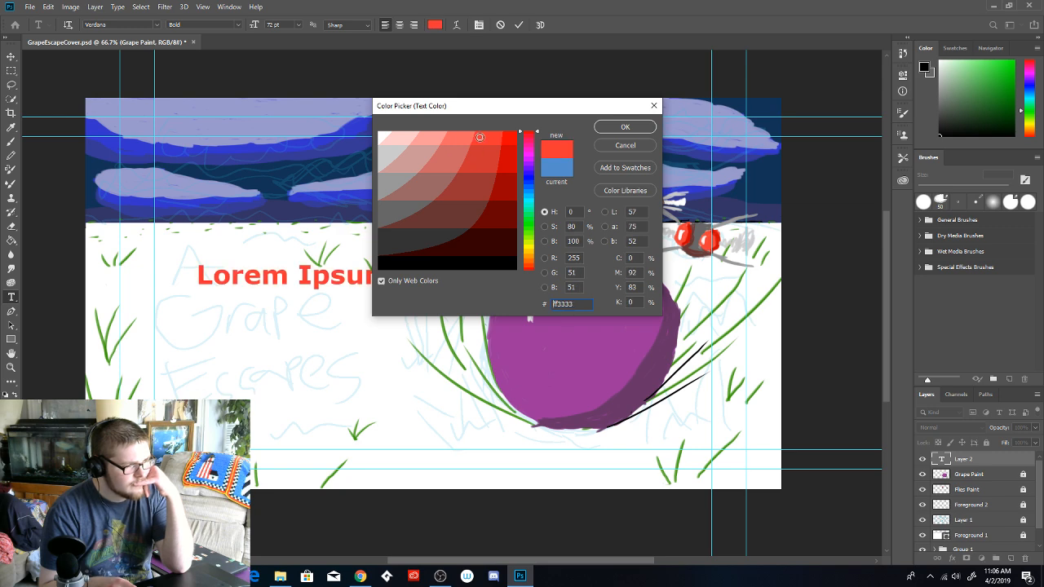
left_click(622, 127)
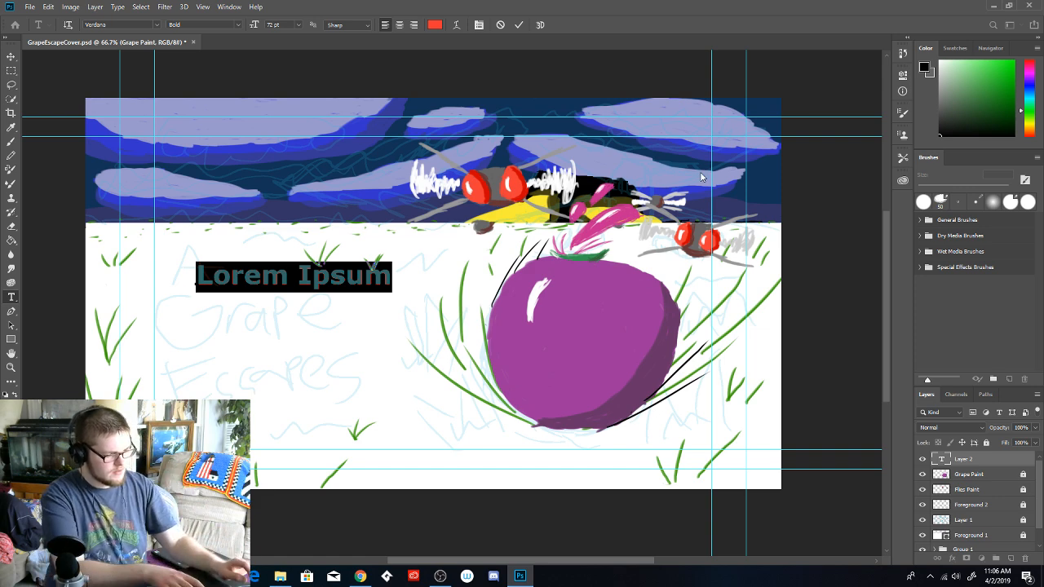
Enter the title in capitals on three lines: "A", "GRAPE" and "ESCAPES"
type("A")
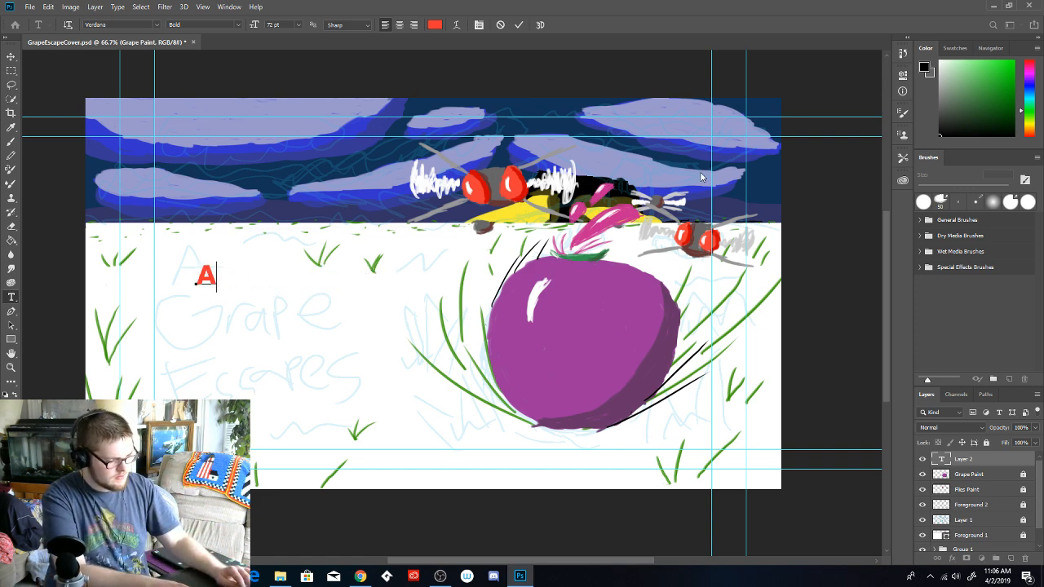
key("Return")
type("Gr")
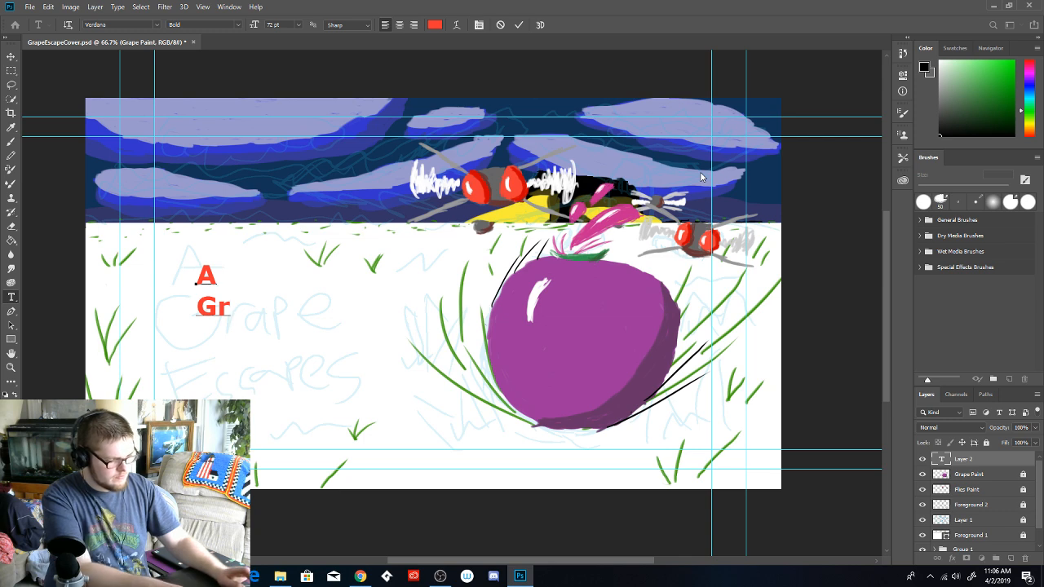
key("BackSpace")
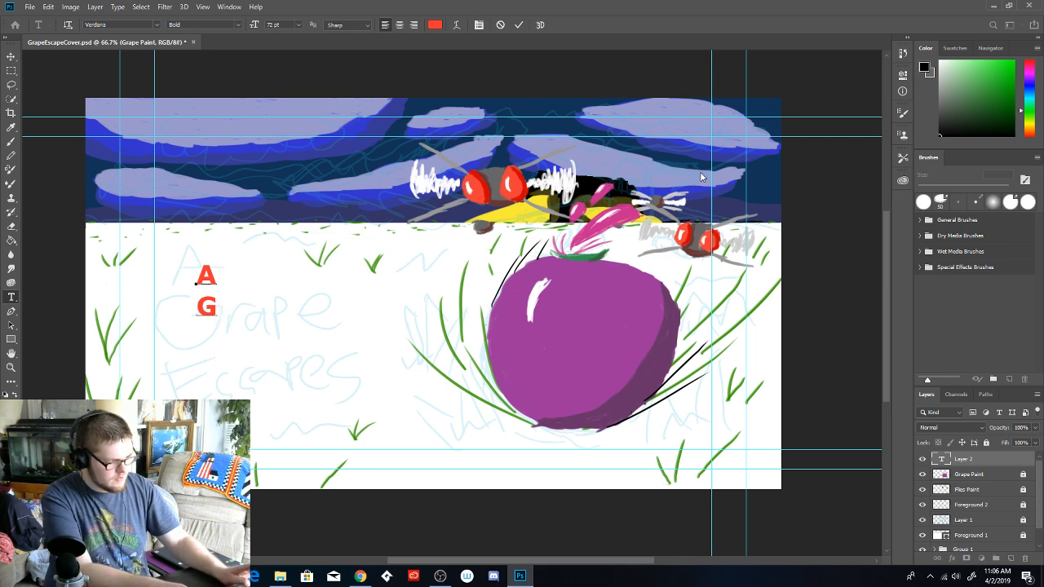
type("RAPE")
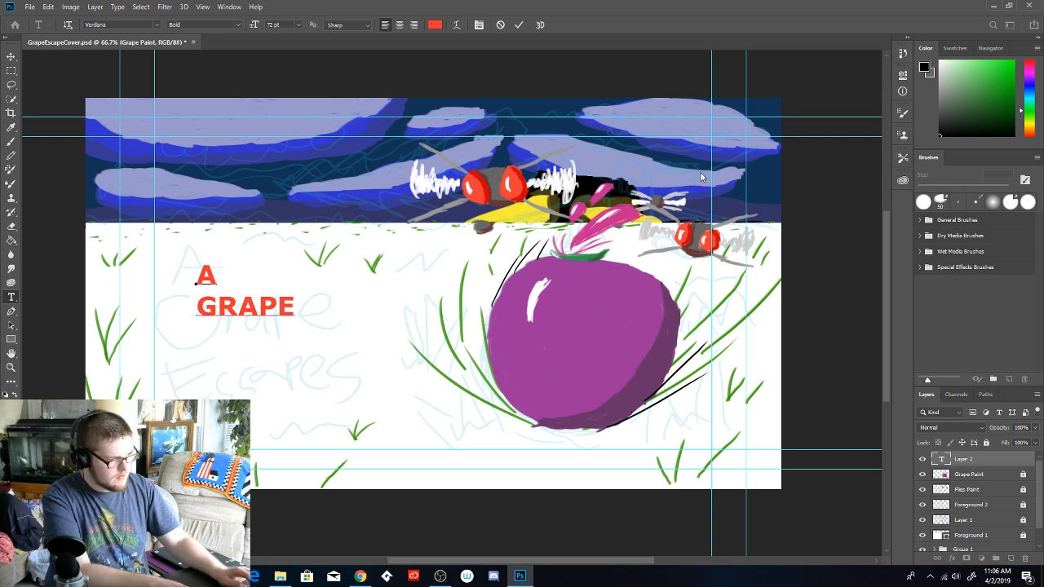
key("Return")
type("E")
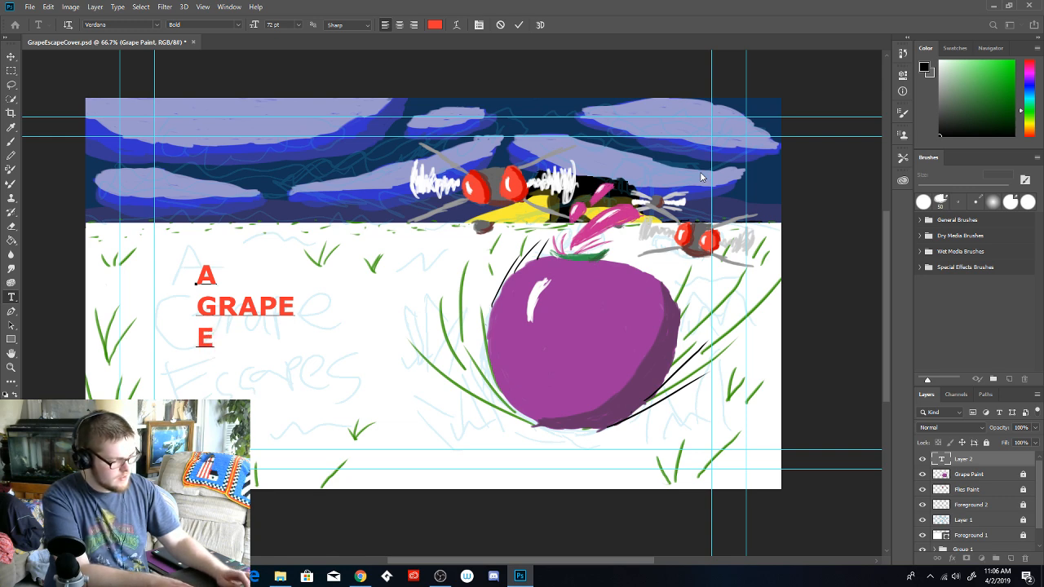
type("SCAPES")
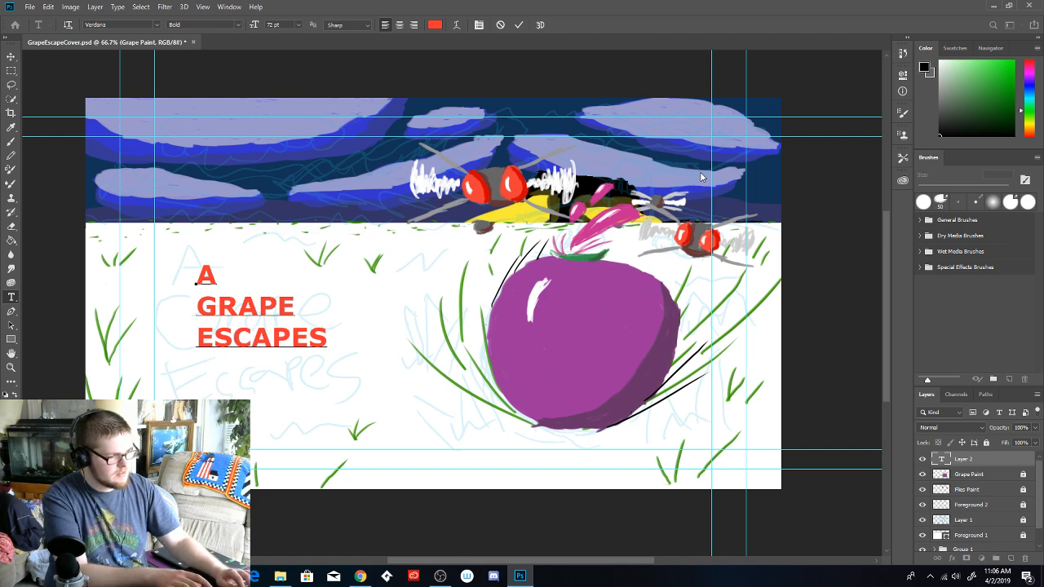
Scale the title text up to about 167% and position it over the handwritten lettering
left_click(10, 55)
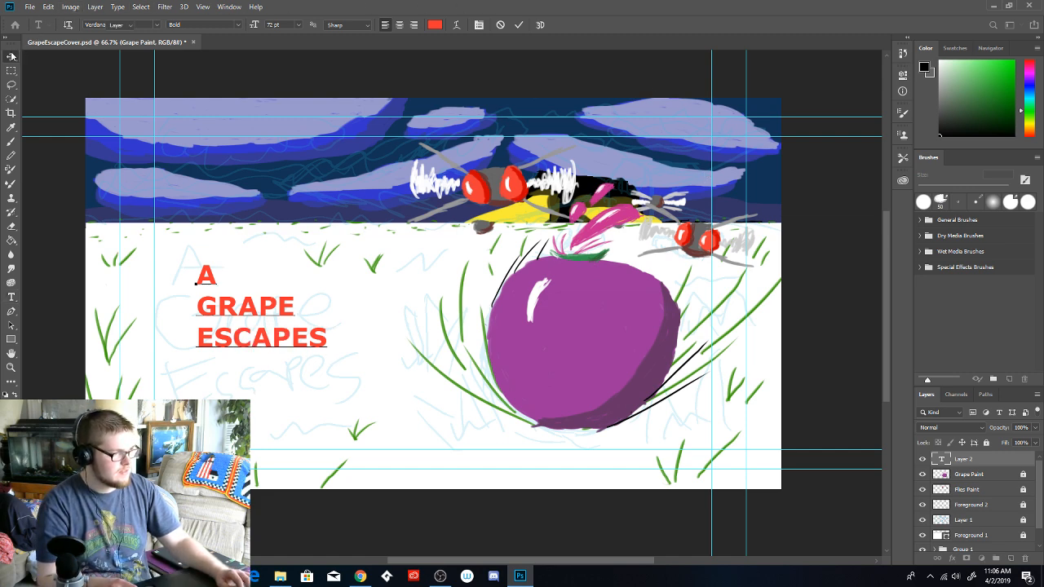
left_click_drag(195, 263, 152, 205)
left_click_drag(186, 301, 236, 338)
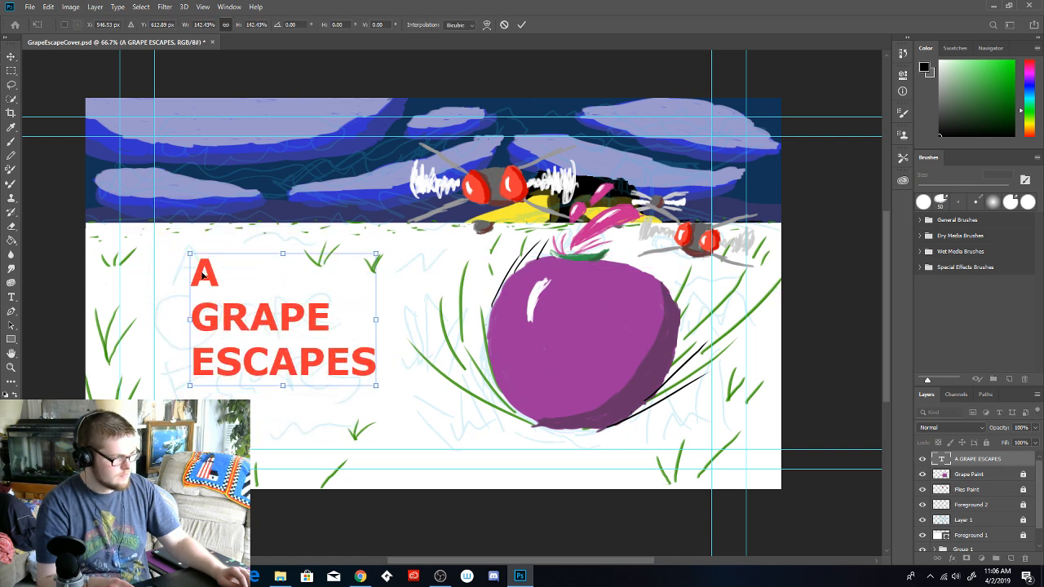
left_click_drag(190, 254, 160, 229)
left_click_drag(204, 321, 205, 354)
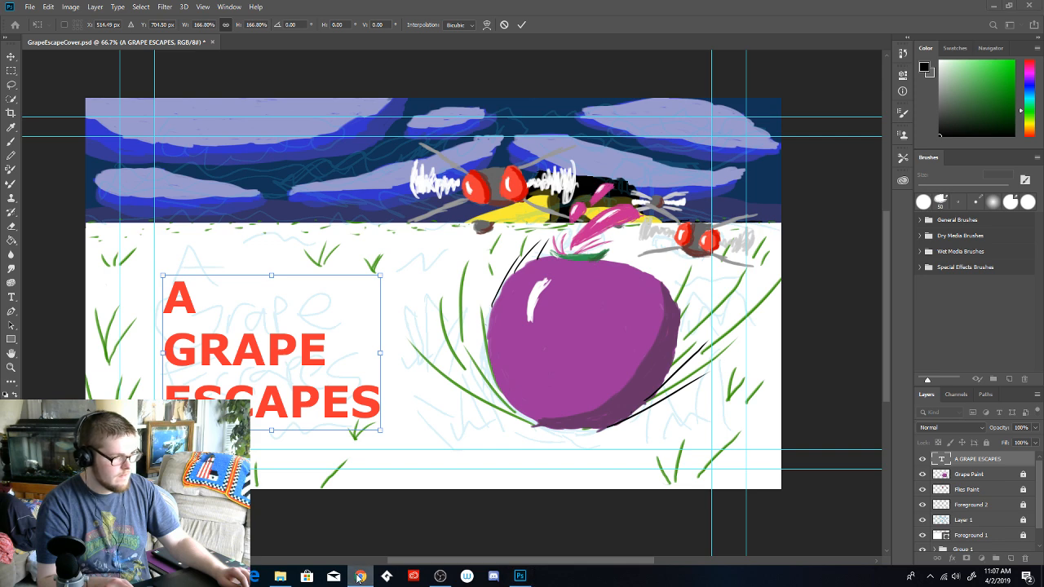
Centre-align the three title lines and move the text block back over the white area beside the grape
mouse_move(360, 576)
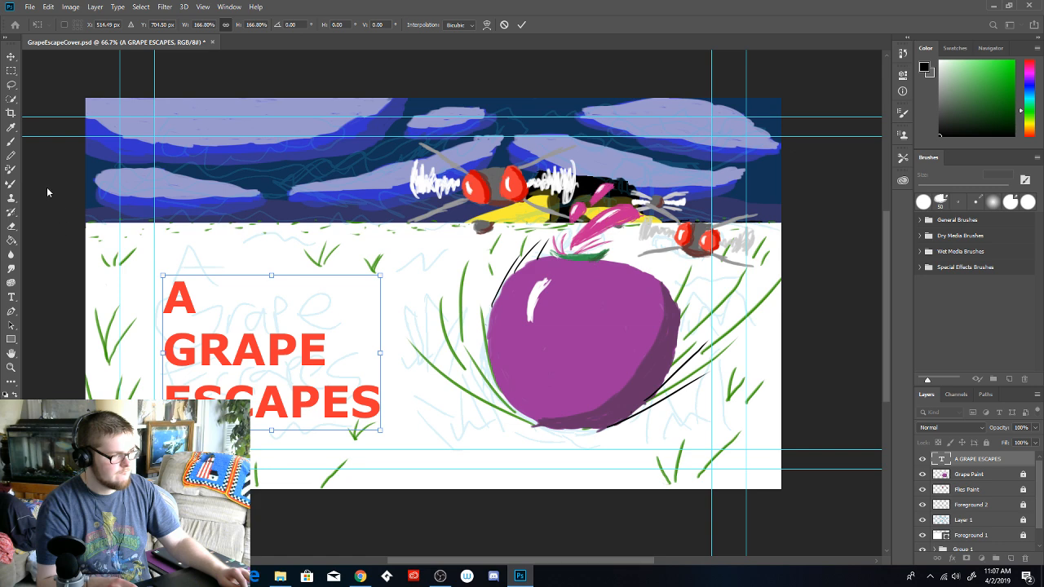
left_click(11, 297)
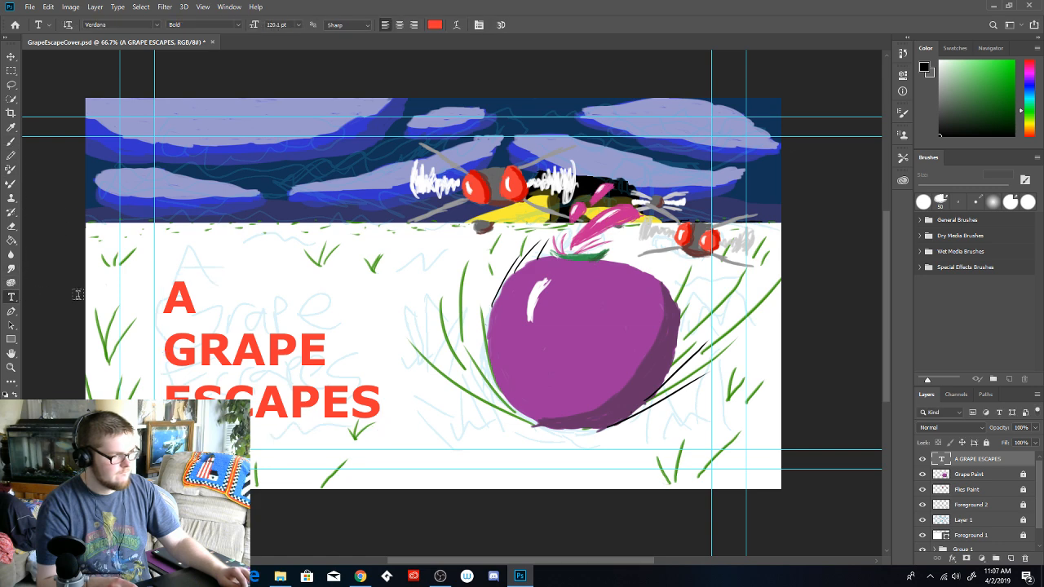
left_click_drag(380, 404, 180, 246)
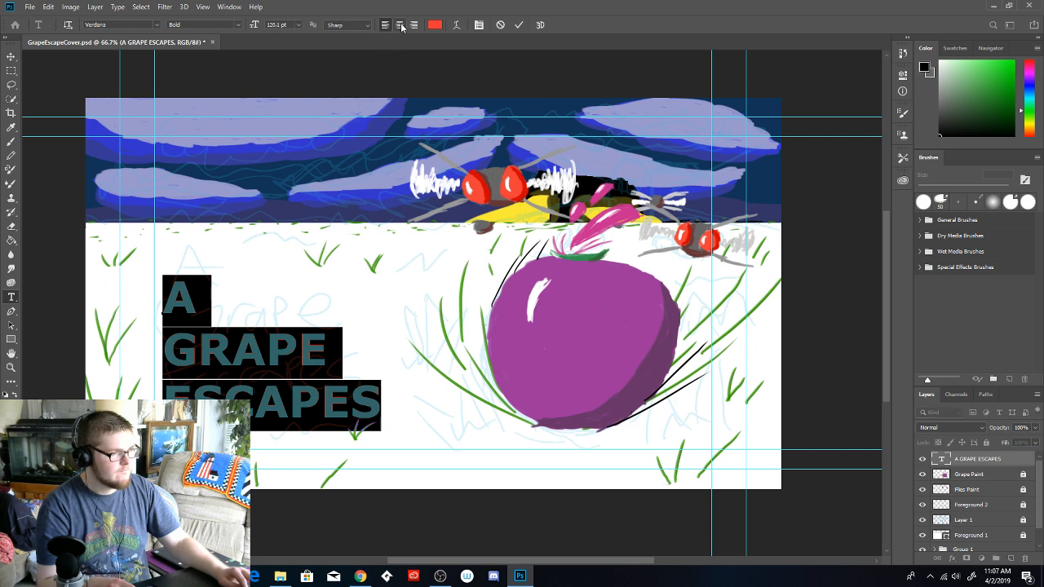
left_click(400, 26)
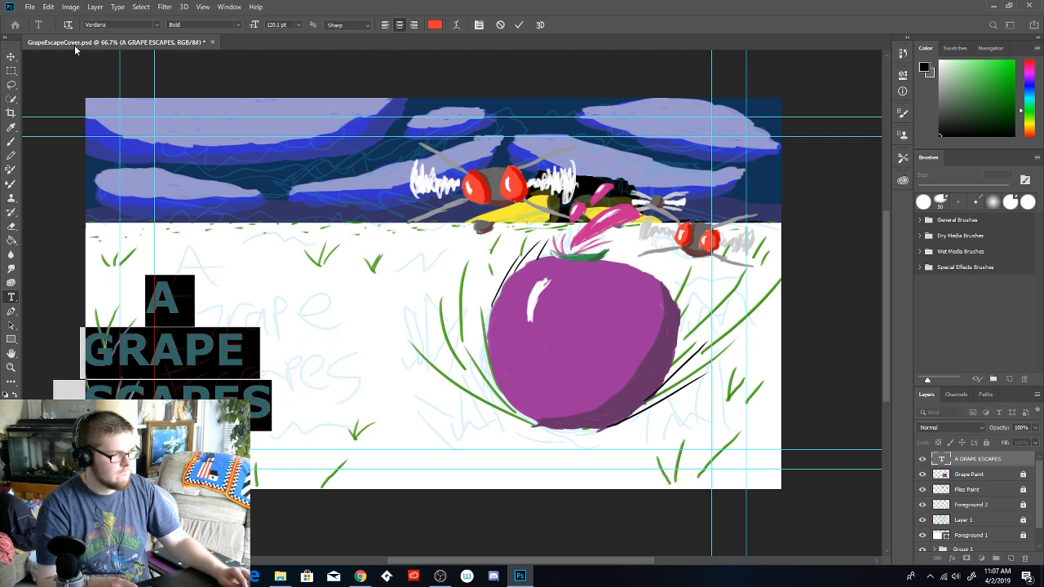
left_click(11, 57)
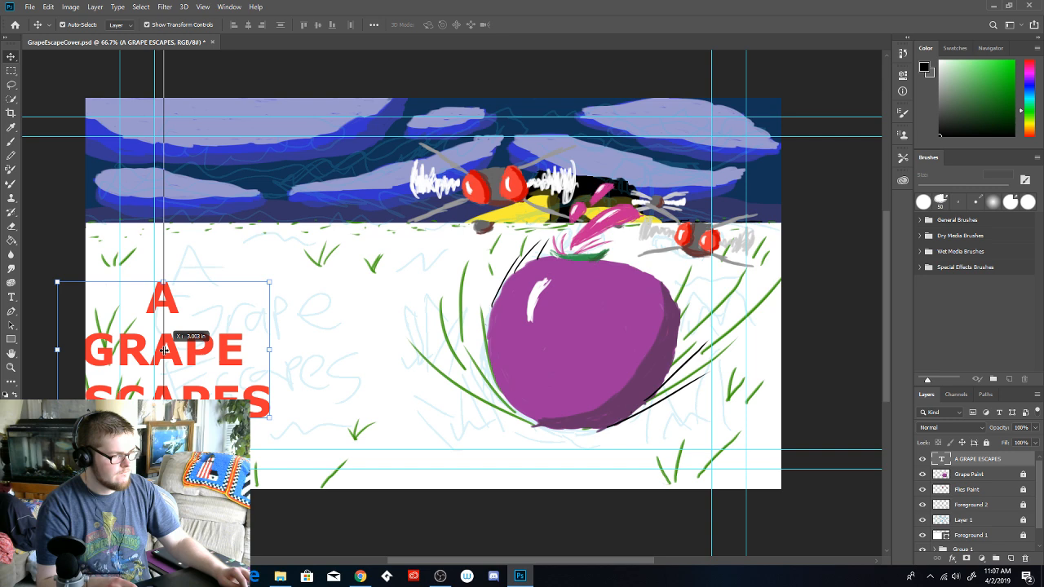
left_click_drag(164, 349, 309, 314)
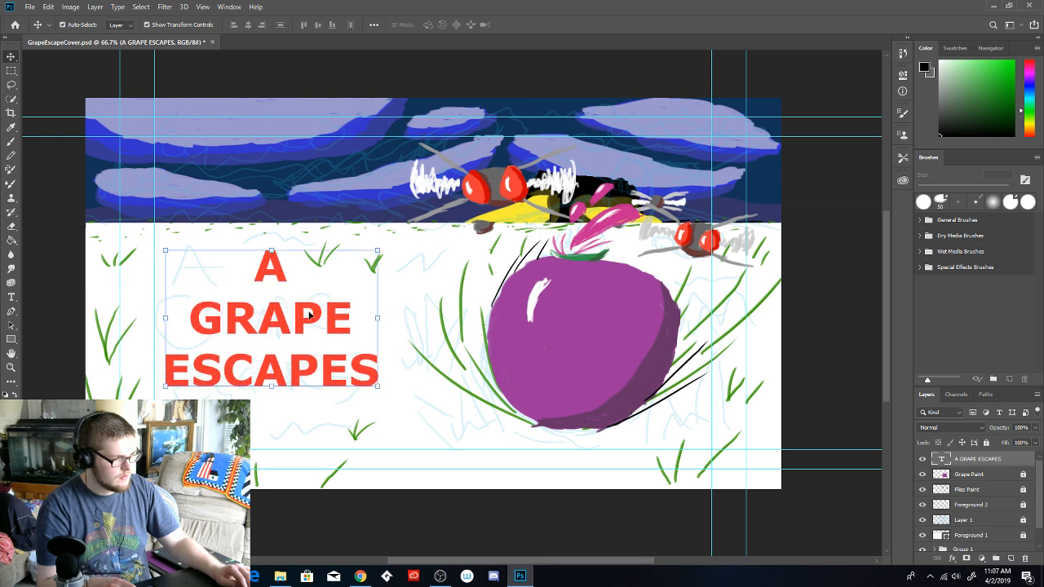
Enlarge the centred title to about 123% and place it between the inner vertical guide and the grape
left_click(168, 253)
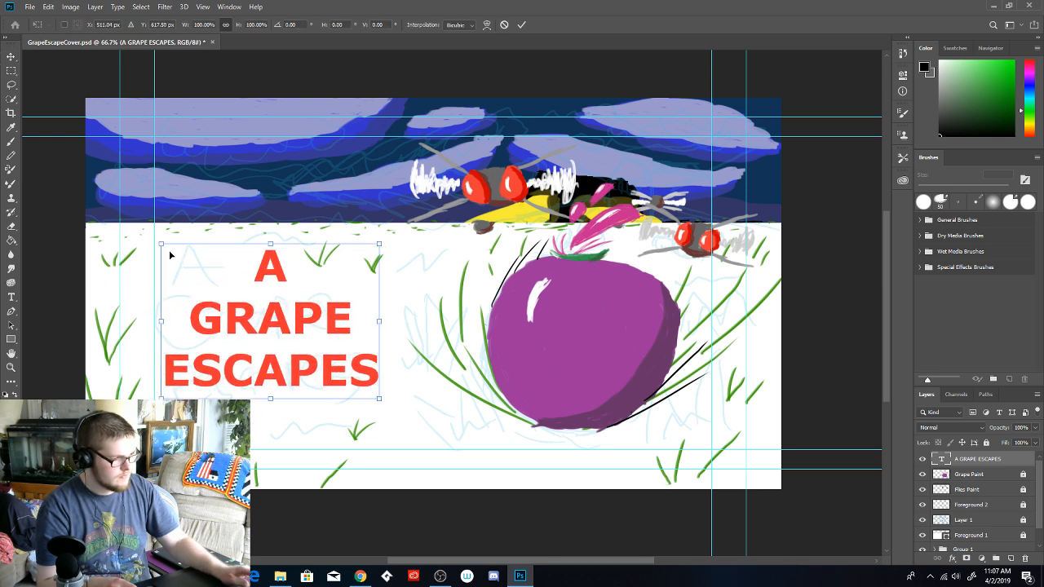
left_click_drag(163, 244, 112, 210)
left_click_drag(210, 304, 251, 341)
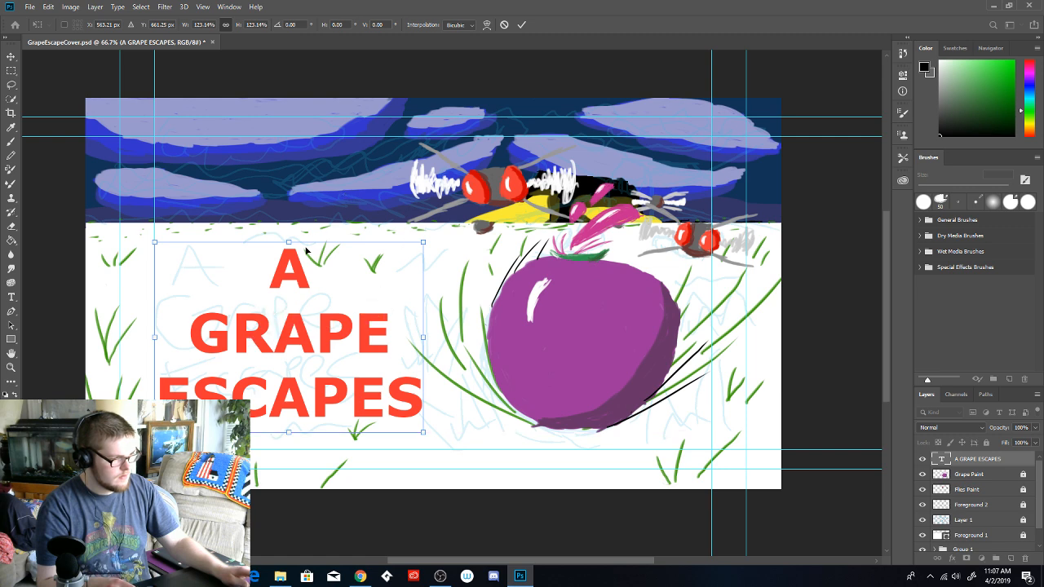
left_click(10, 59)
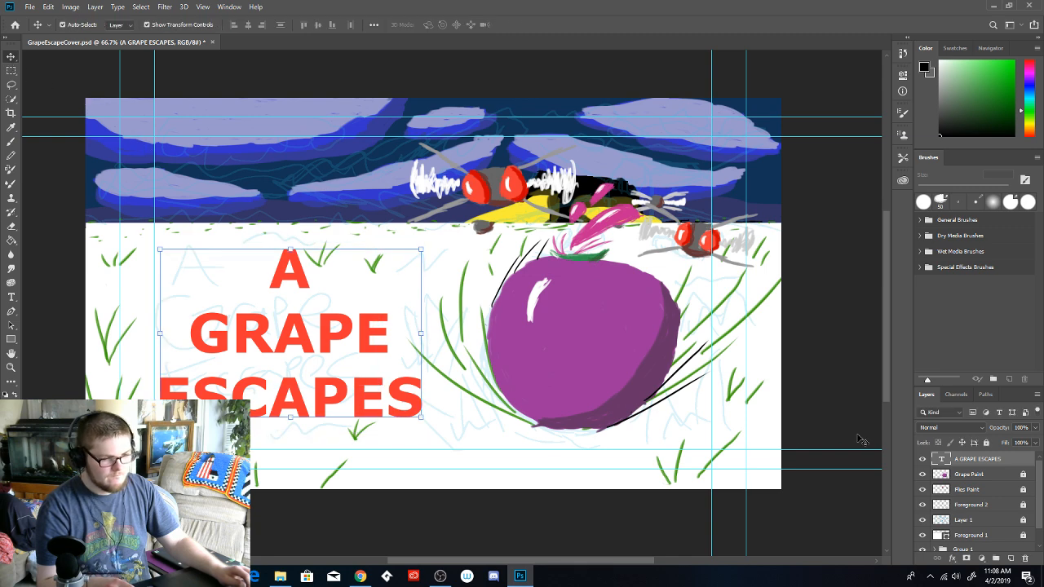
Hide the Layer 1 sketch lines
left_click(983, 476)
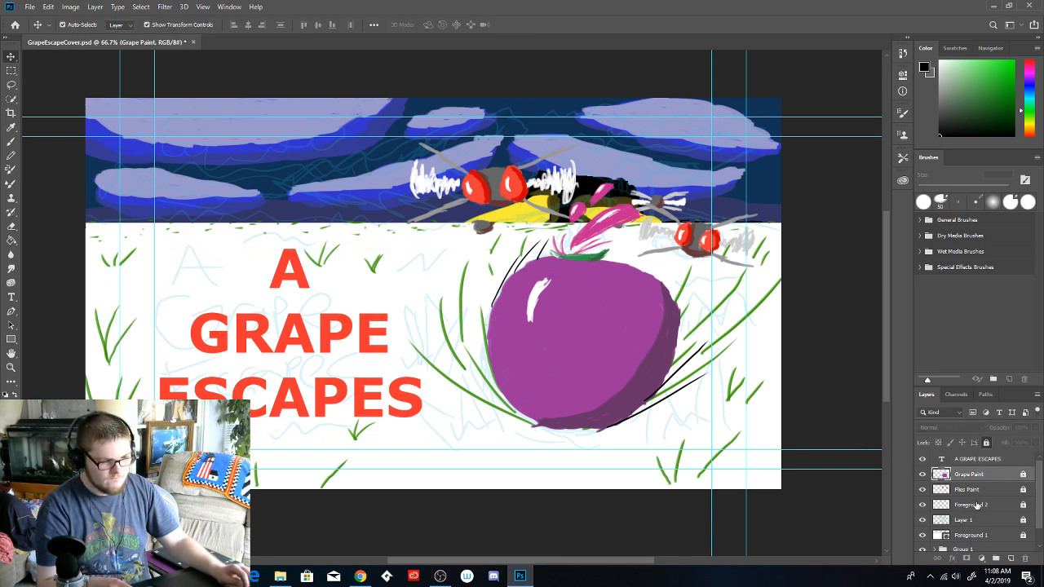
left_click(922, 520)
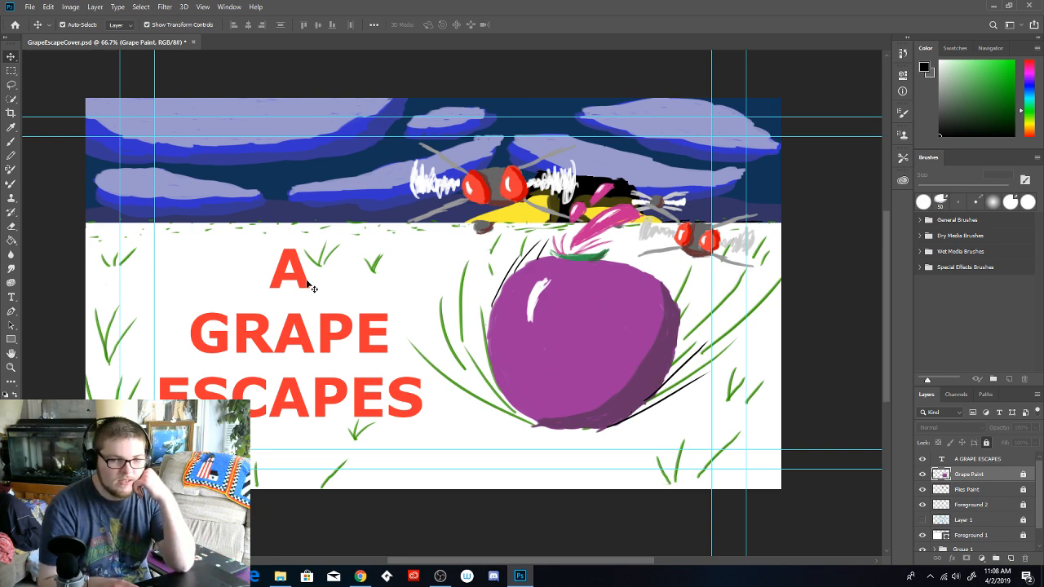
Unlock the Foreground 2 layer and sample the green of the existing grass as the Brush colour
left_click(976, 511)
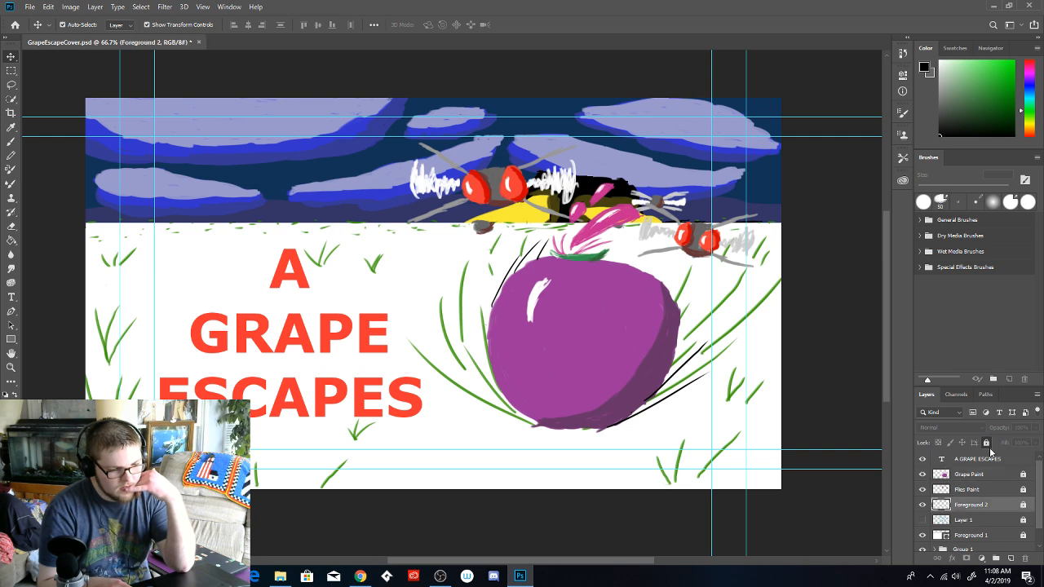
left_click(987, 443)
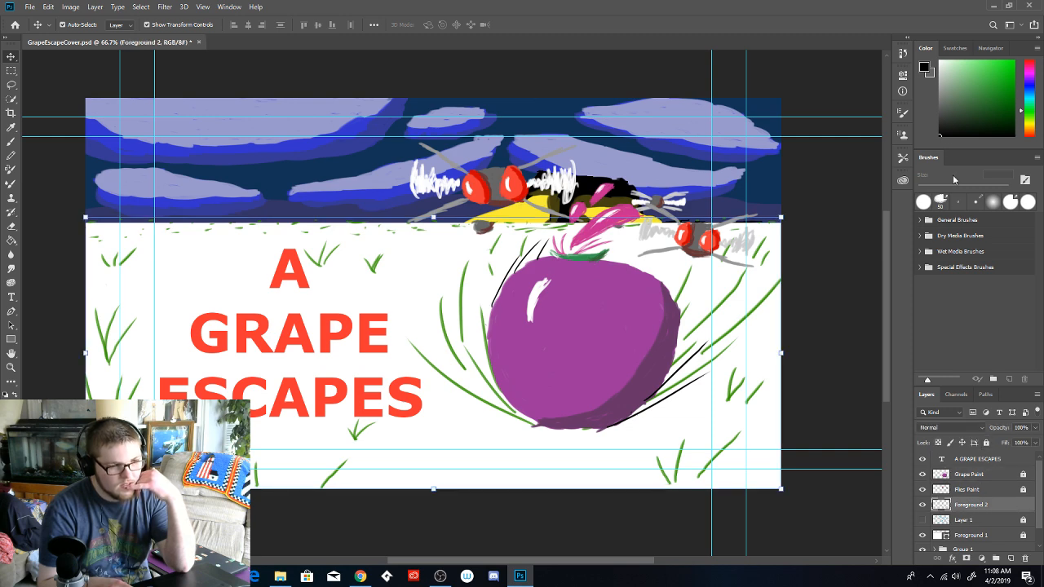
left_click(12, 129)
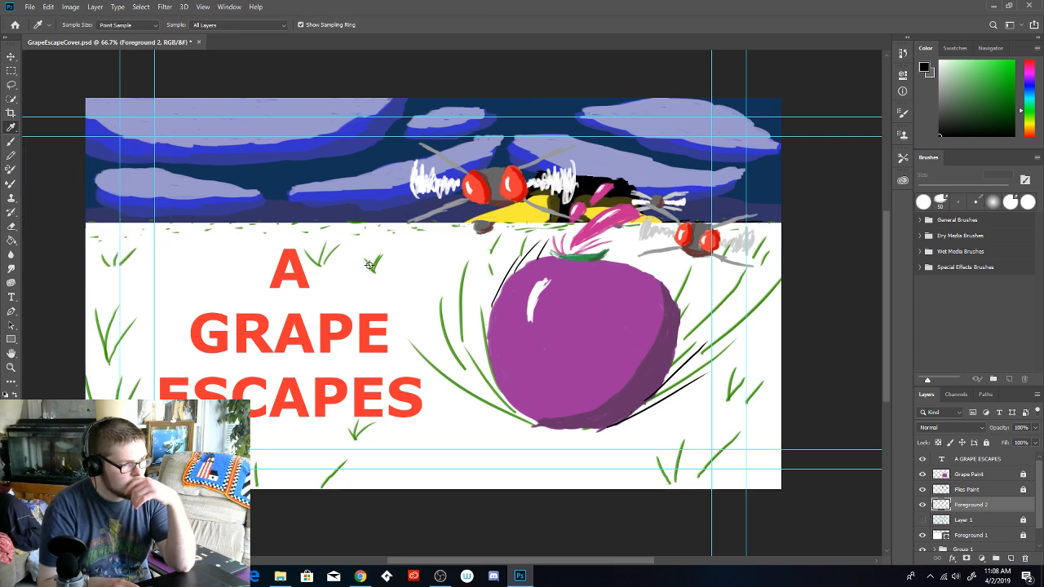
left_click(369, 266)
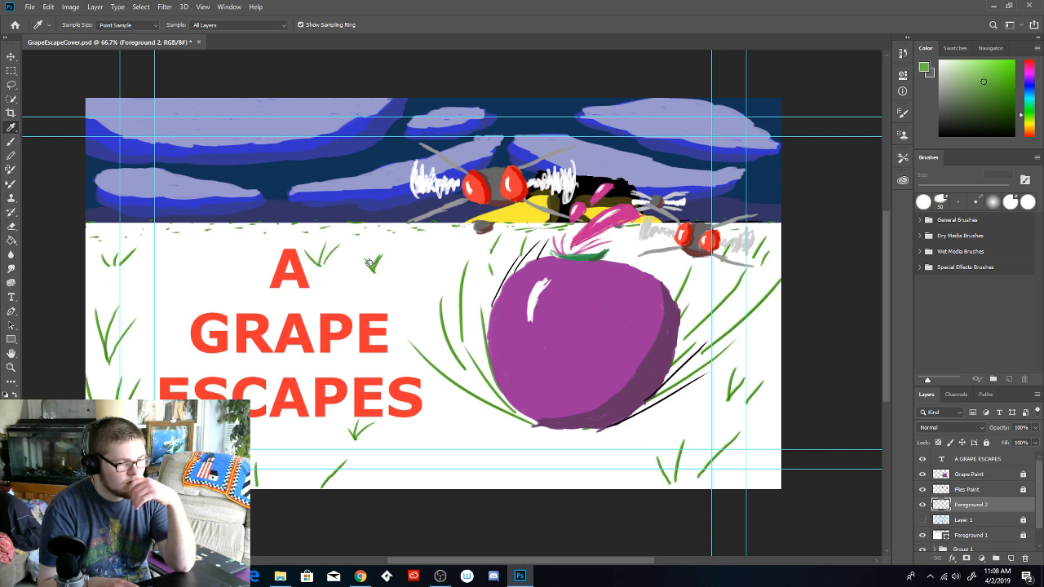
left_click(13, 144)
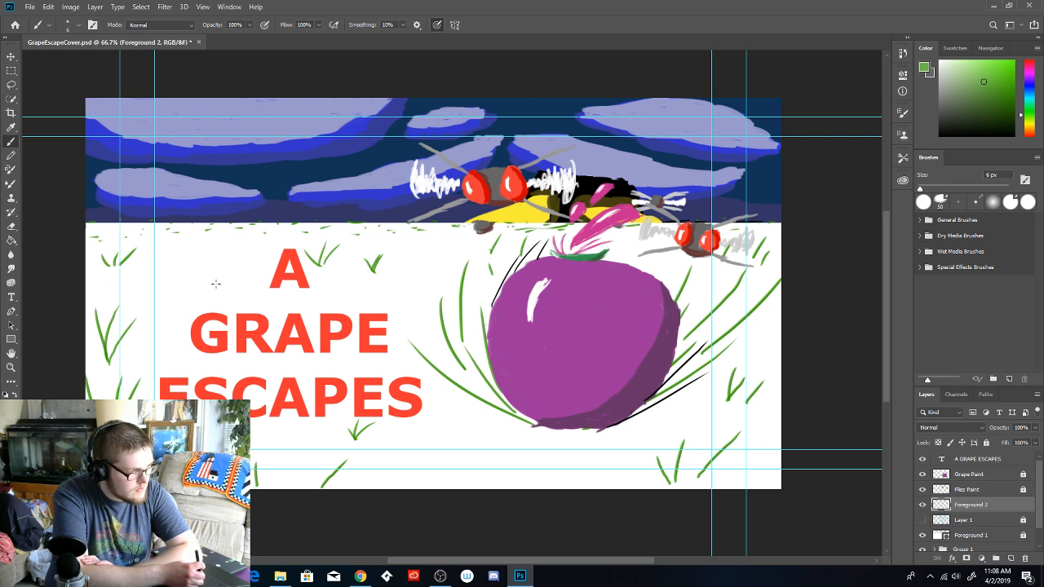
Paint a small tuft of three green grass blades beside the title's letter A and save the file
mouse_move(232, 293)
left_mouse_down()
mouse_move(193, 264)
mouse_move(222, 250)
left_mouse_up()
left_click_drag(217, 297, 173, 280)
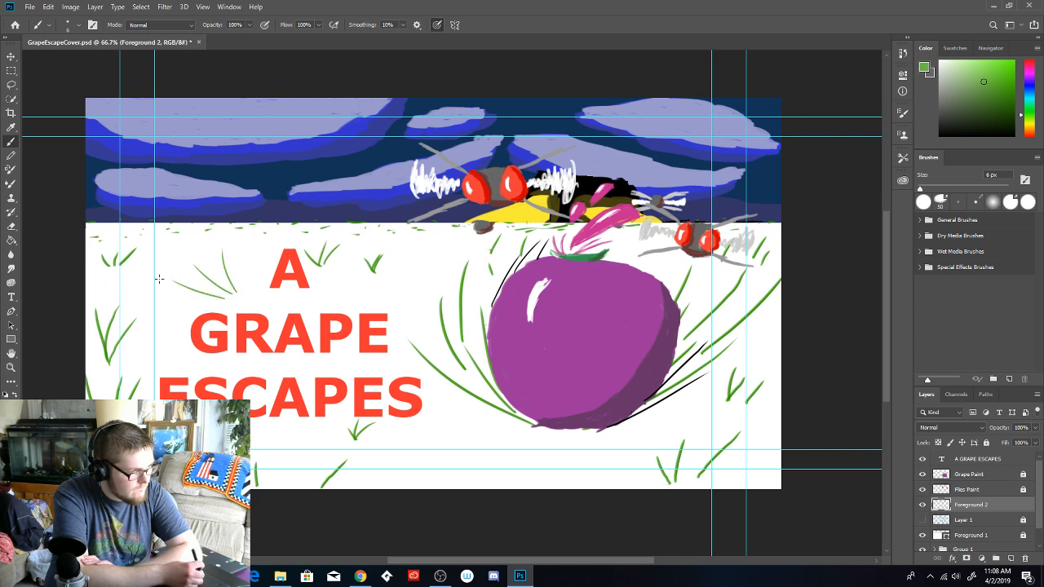
key("ctrl+z")
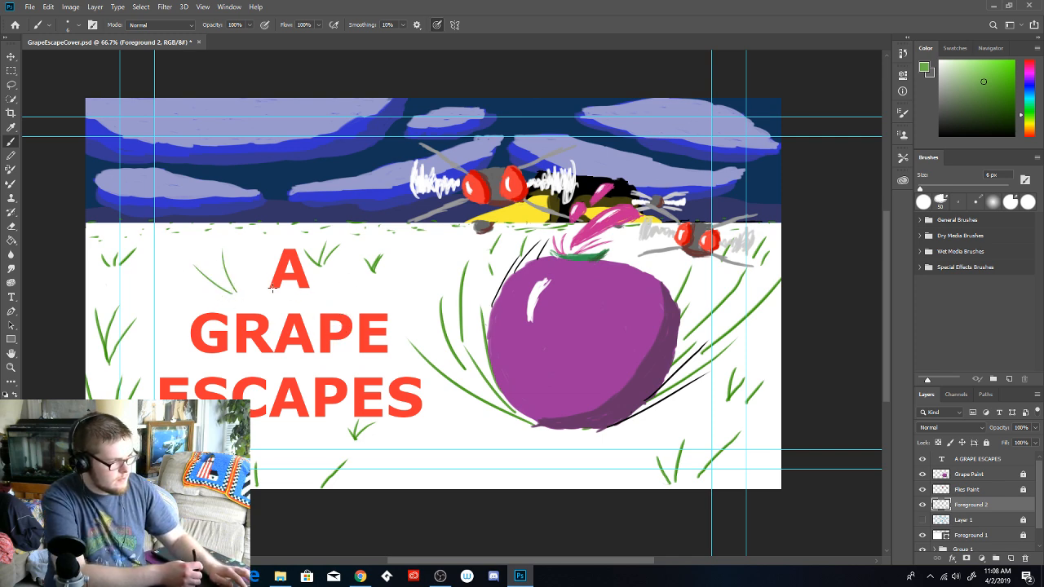
left_click_drag(241, 293, 258, 252)
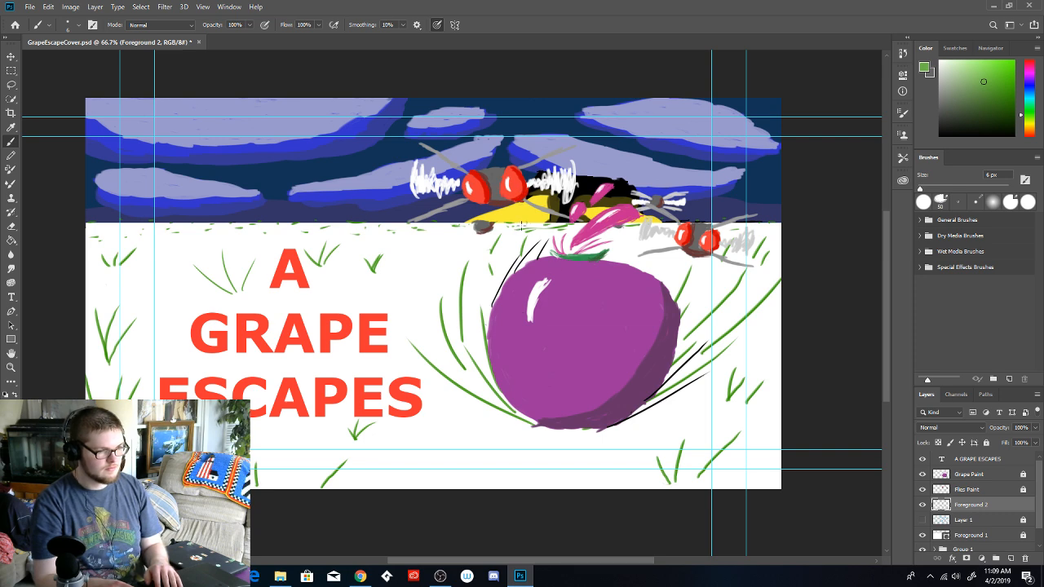
key("ctrl+s")
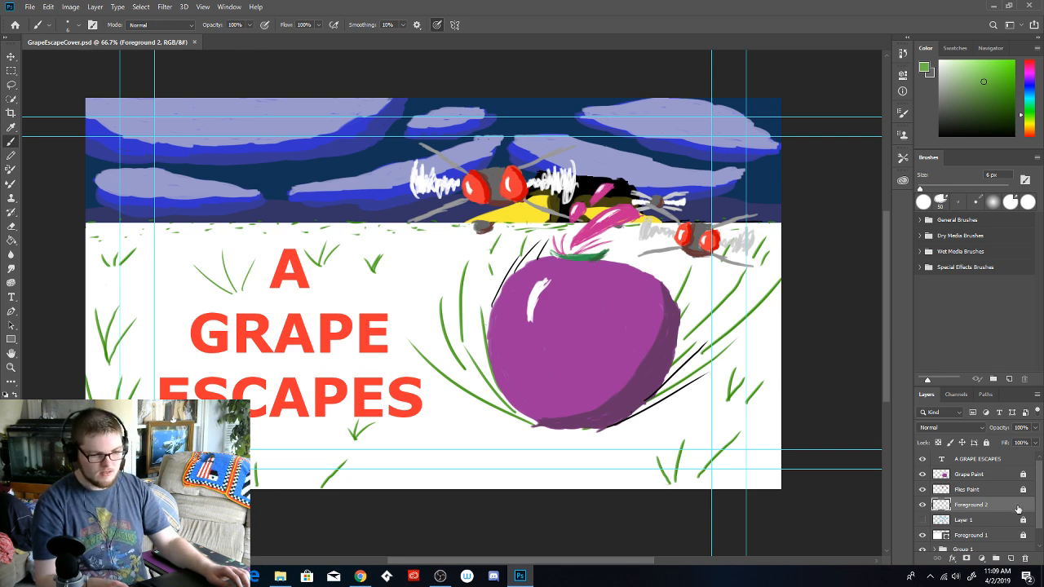
Merge all visible layers into the Background, leaving the hidden Layer 1 separate
scroll(1000, 511, "down", 1)
scroll(995, 507, "up", 1)
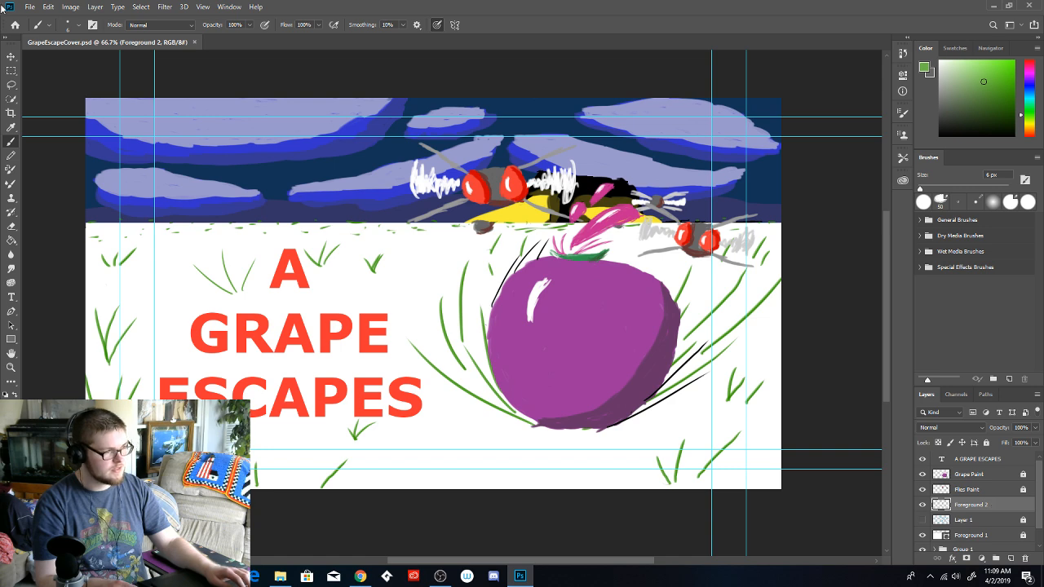
left_click(31, 7)
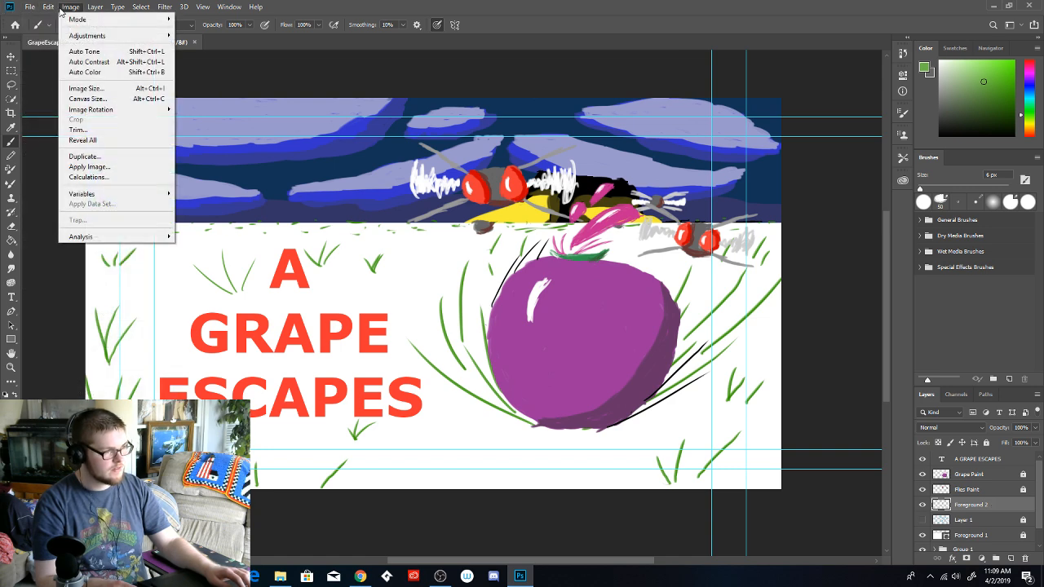
mouse_move(73, 8)
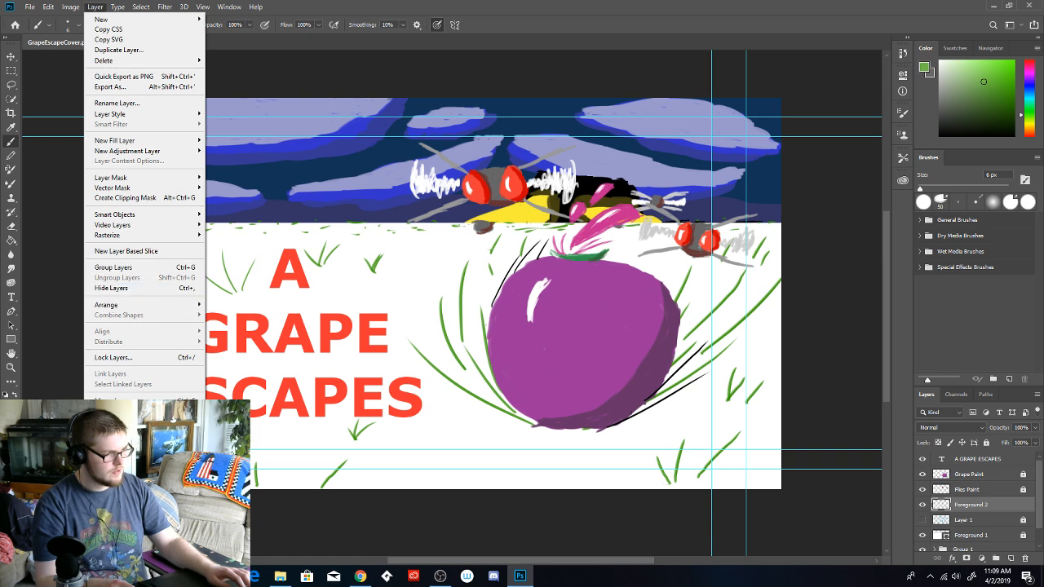
left_click(115, 411)
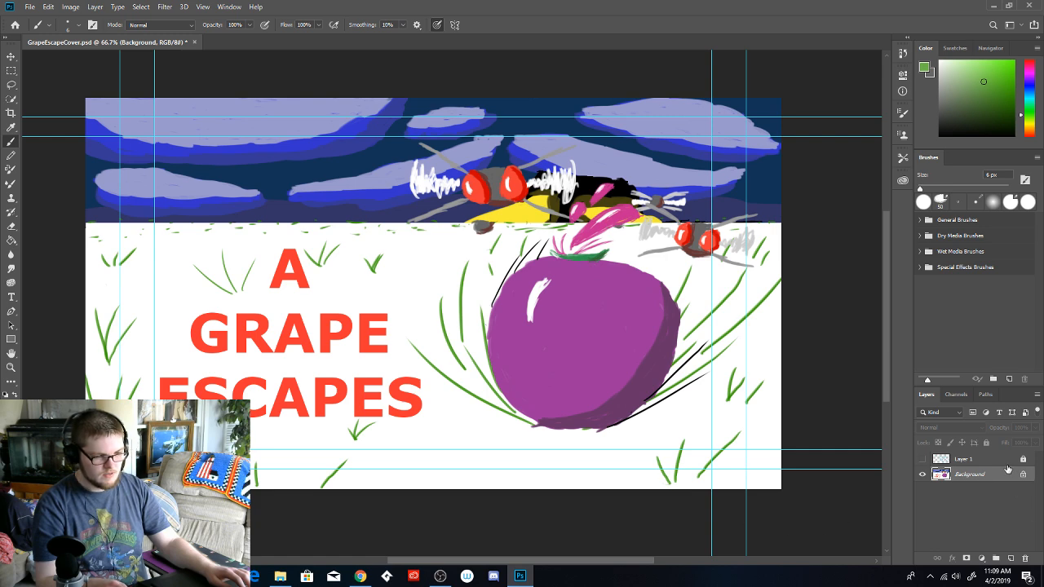
Show and unlock the Layer 1 sketch, and delete that layer
left_click(1005, 463)
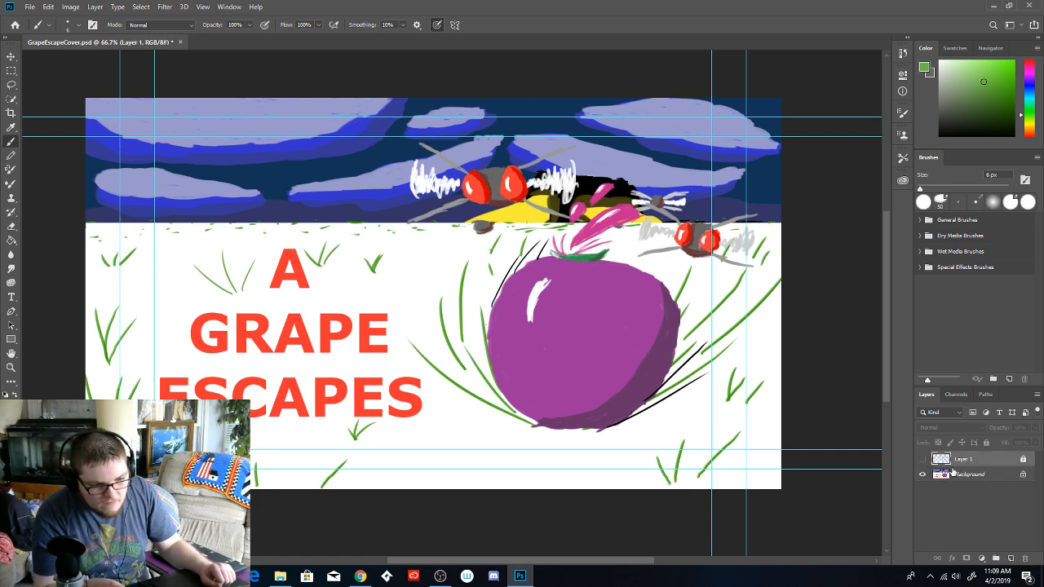
left_click(922, 460)
left_click(923, 461)
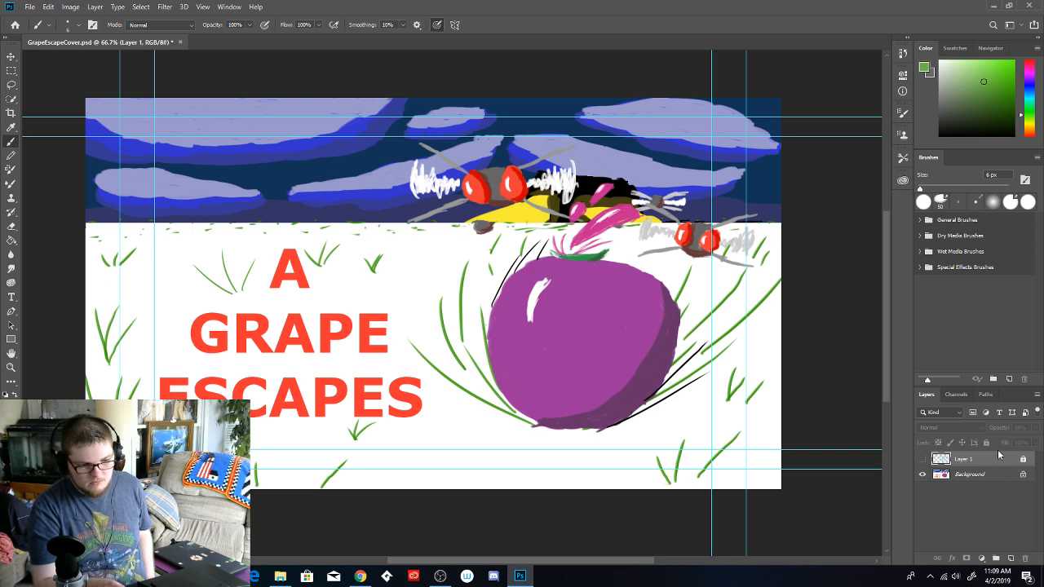
left_click(922, 459)
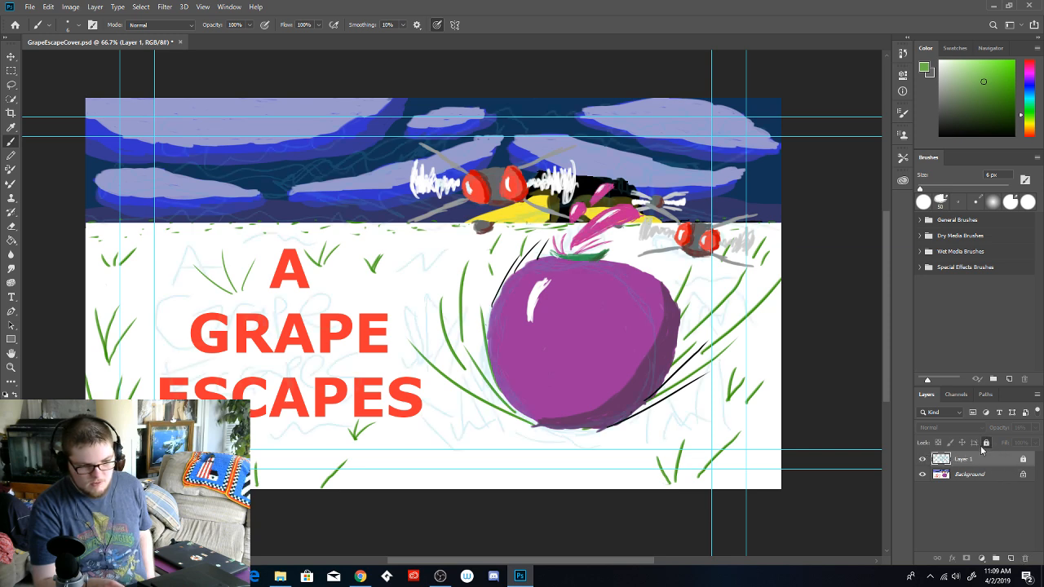
left_click(986, 443)
left_click(1026, 559)
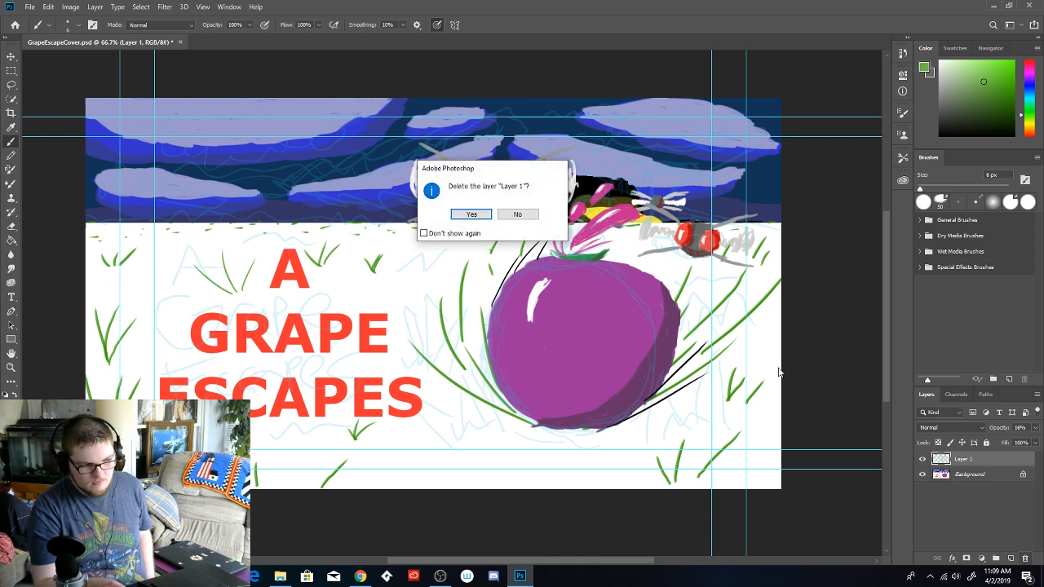
left_click(472, 214)
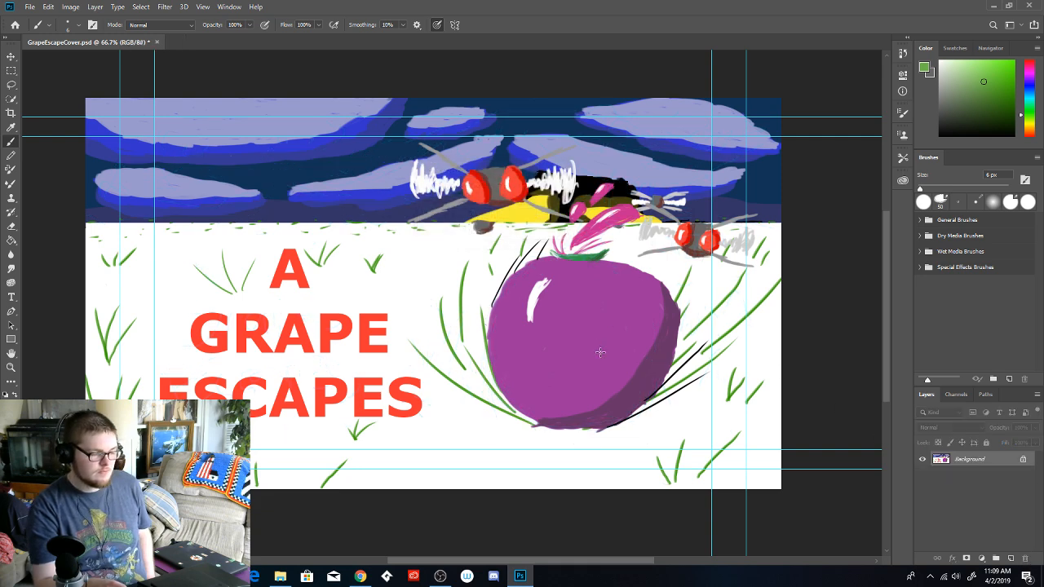